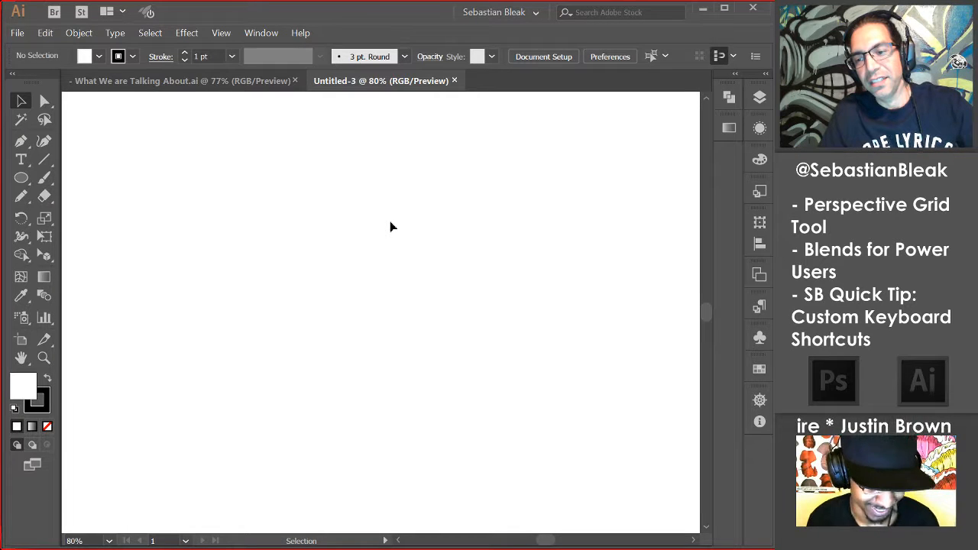
# Show the artboard boundaries of the untitled document and hide them again.
pyautogui.click(222, 33)
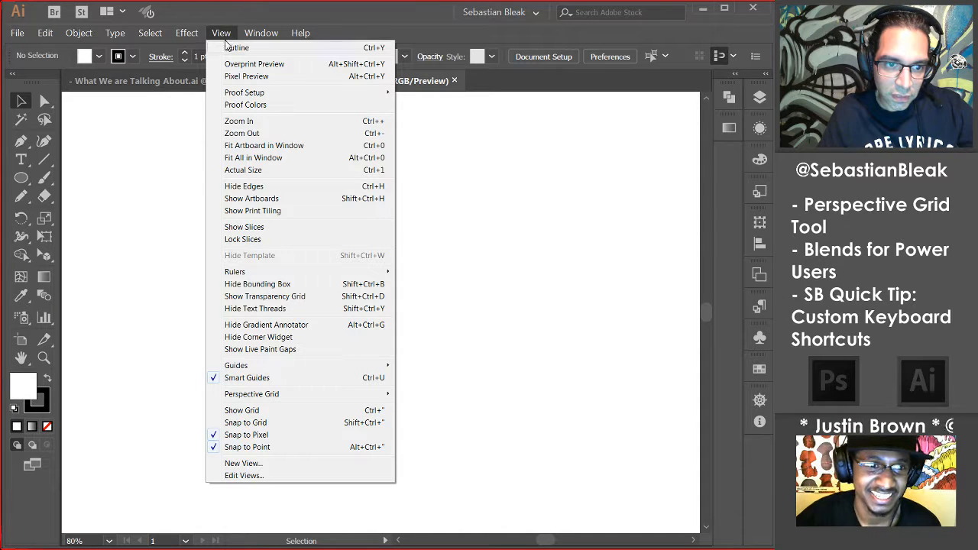
pyautogui.click(319, 204)
pyautogui.click(222, 35)
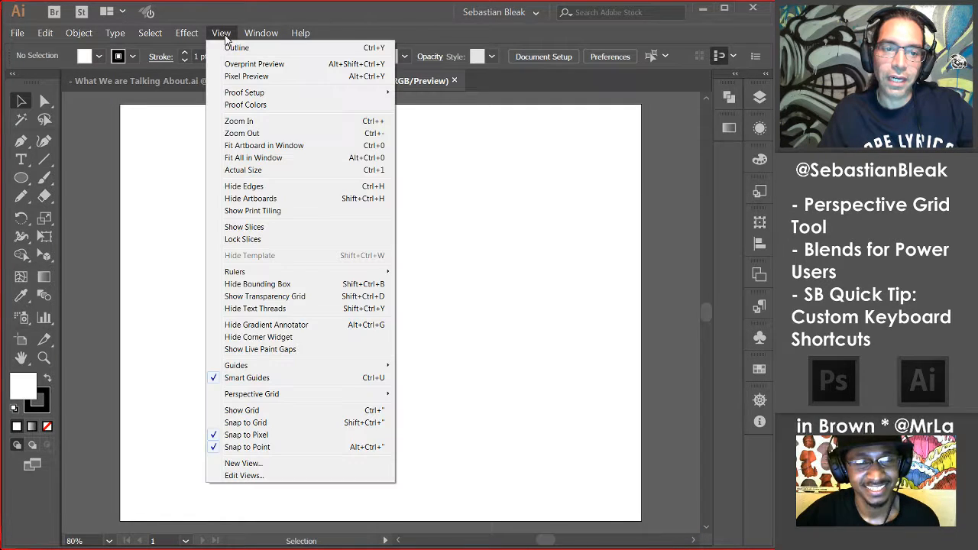
pyautogui.click(291, 200)
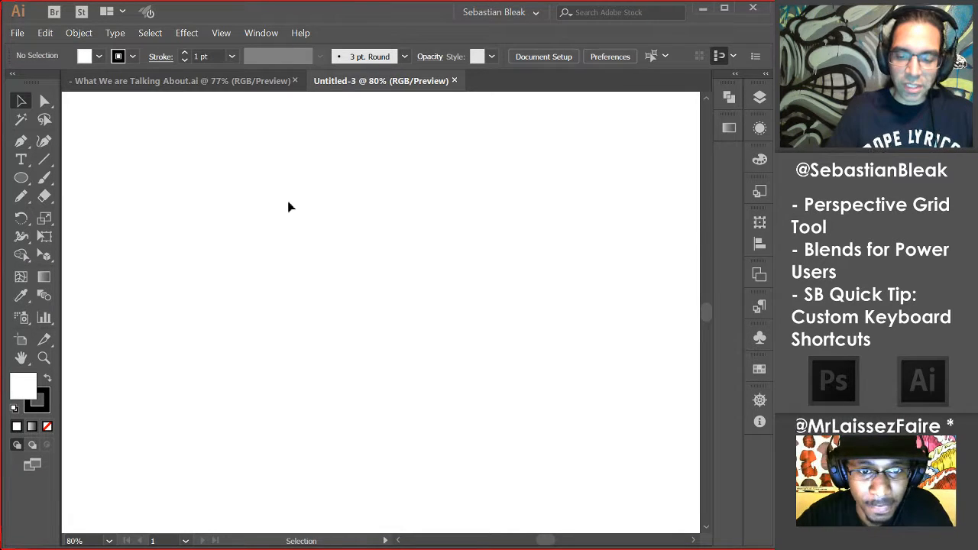
# Display the perspective grid and tear off the Perspective Grid tool group as a floating panel above the grid.
pyautogui.hotkey('shift', 'p')
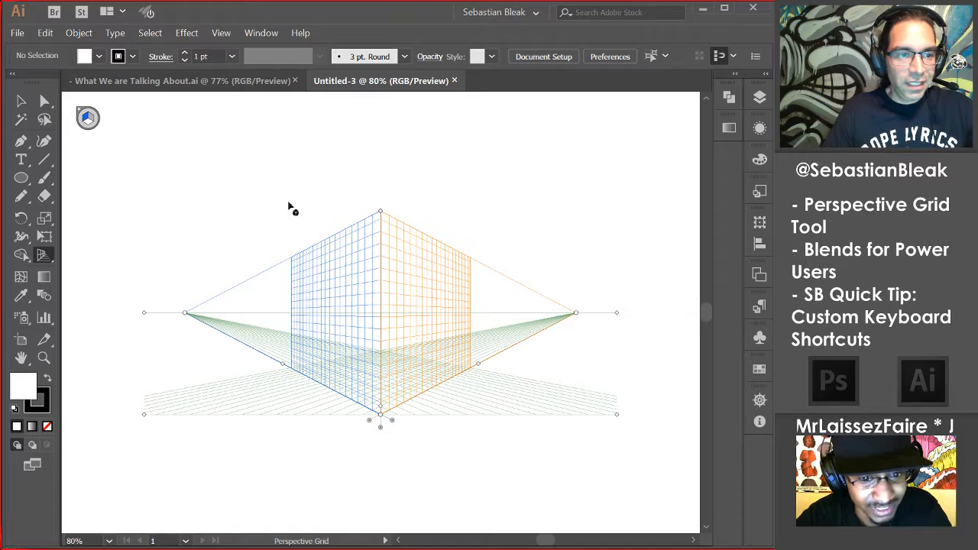
pyautogui.click(44, 259)
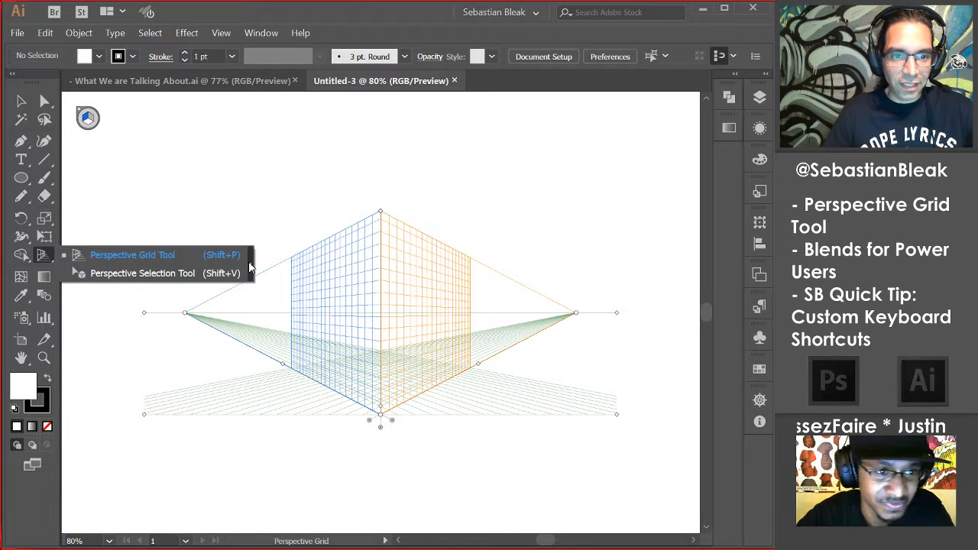
pyautogui.click(247, 267)
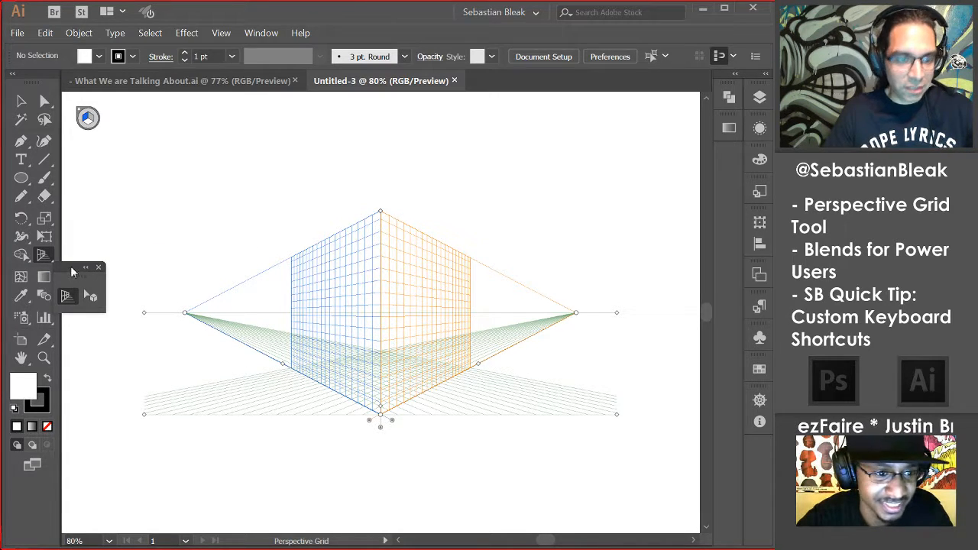
pyautogui.moveTo(72, 272); pyautogui.dragTo(252, 134)
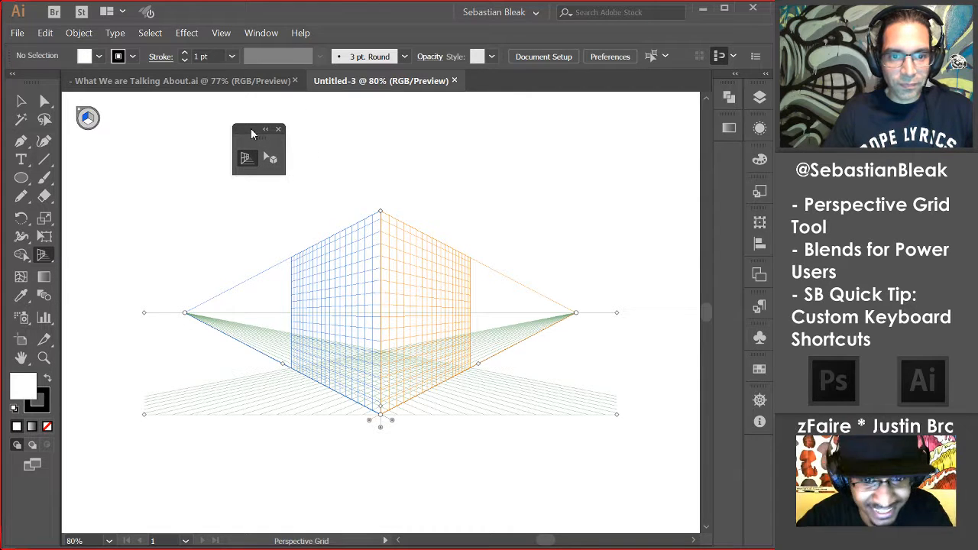
# View the second and third artboards of What We are Talking About.ai and return to the Untitled-3 document.
pyautogui.click(195, 83)
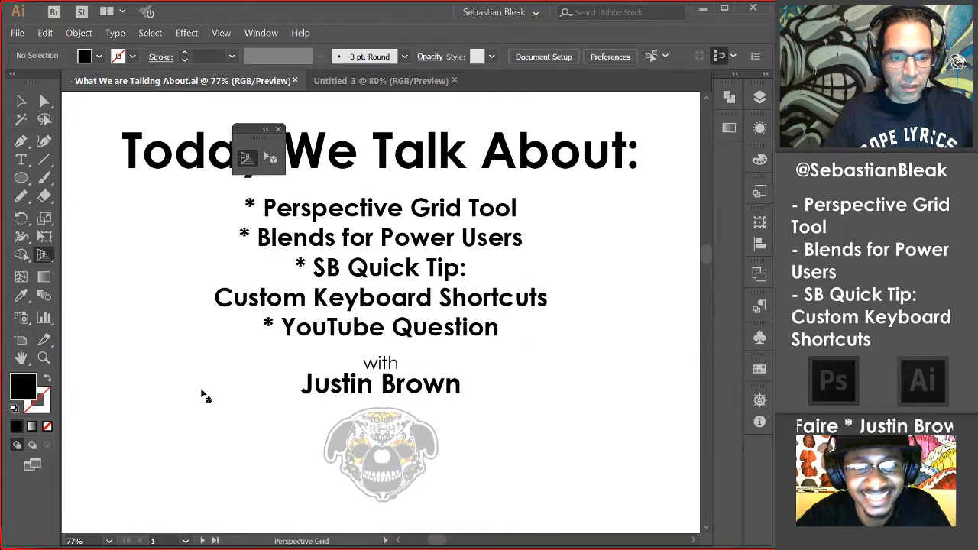
pyautogui.click(203, 540)
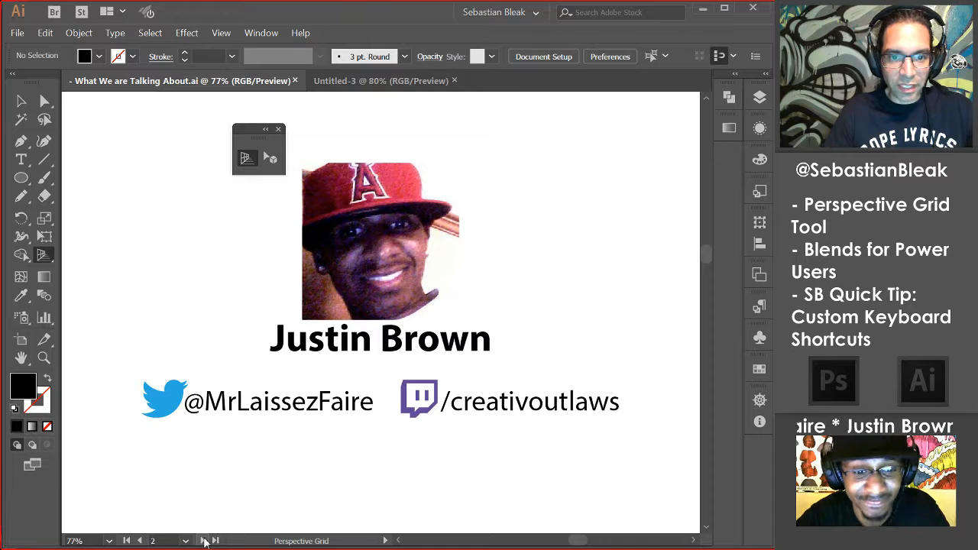
pyautogui.click(203, 540)
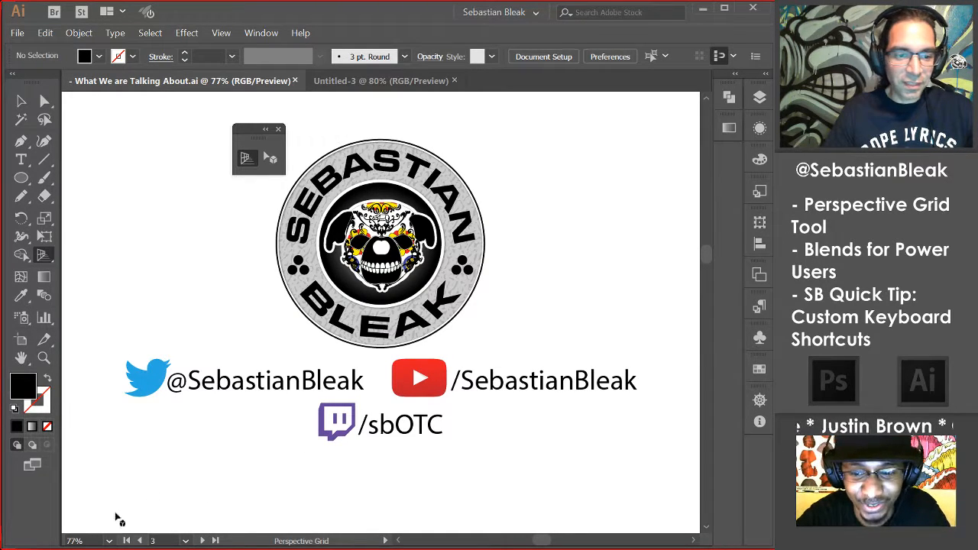
pyautogui.click(400, 80)
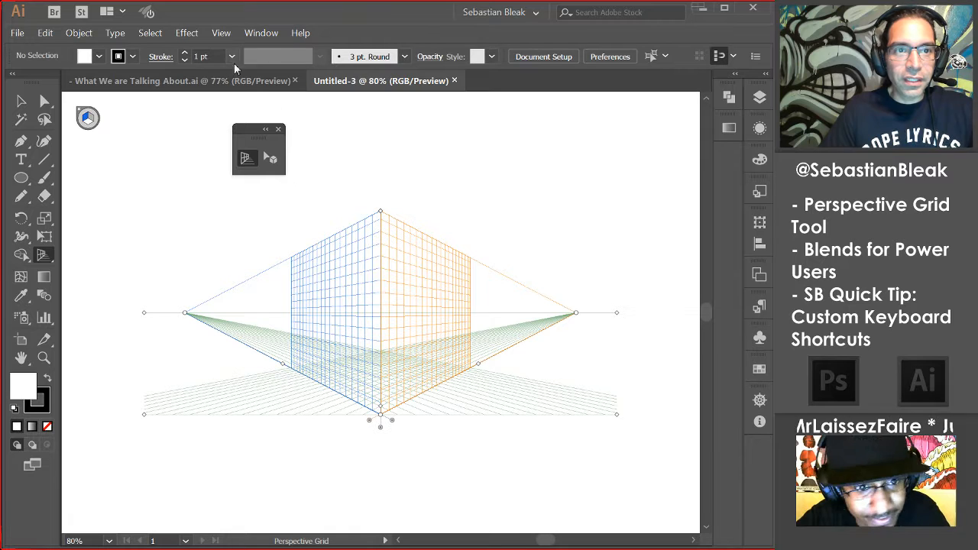
# Change the perspective grid to the one-point preset [1P-Normal View].
pyautogui.click(224, 32)
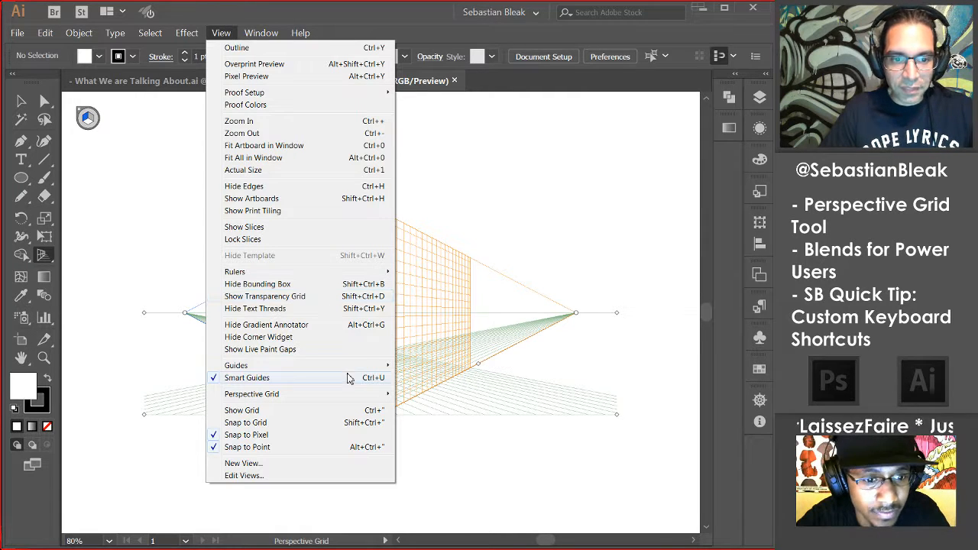
pyautogui.moveTo(342, 396)
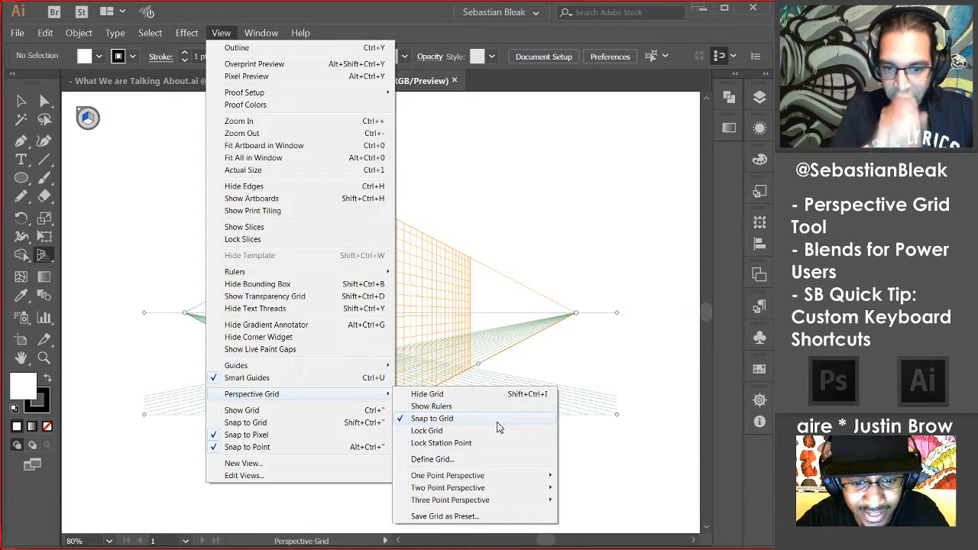
pyautogui.moveTo(538, 481)
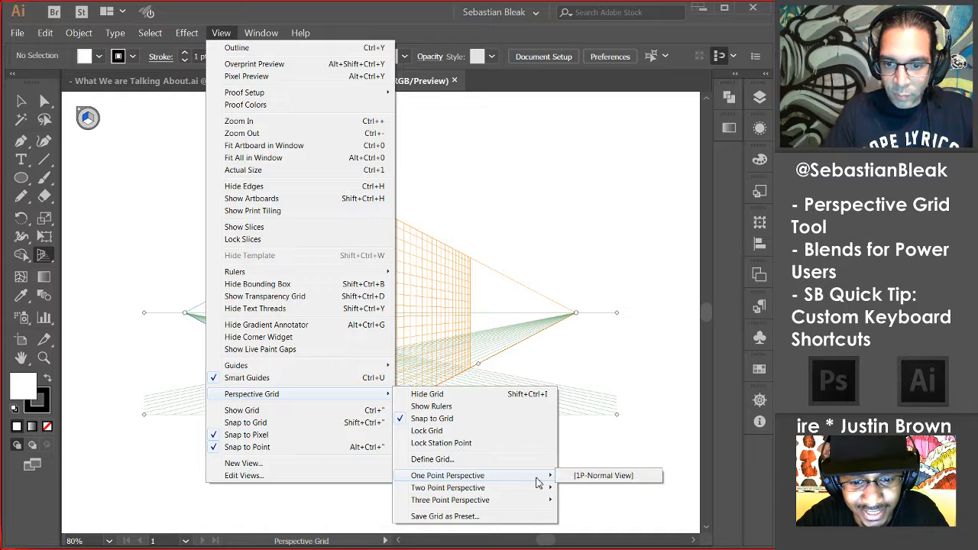
pyautogui.click(584, 477)
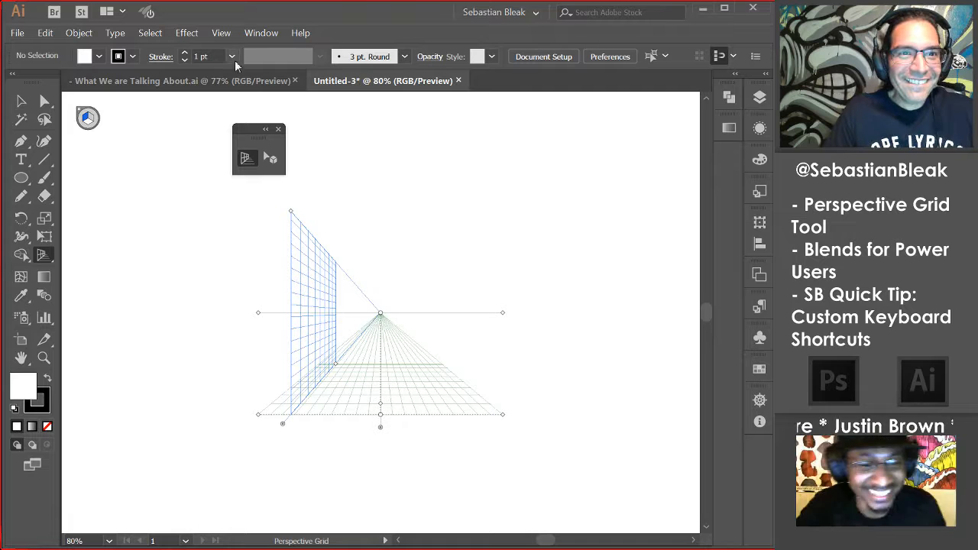
# Change the perspective grid to the two-point preset [2P-Normal View].
pyautogui.click(224, 33)
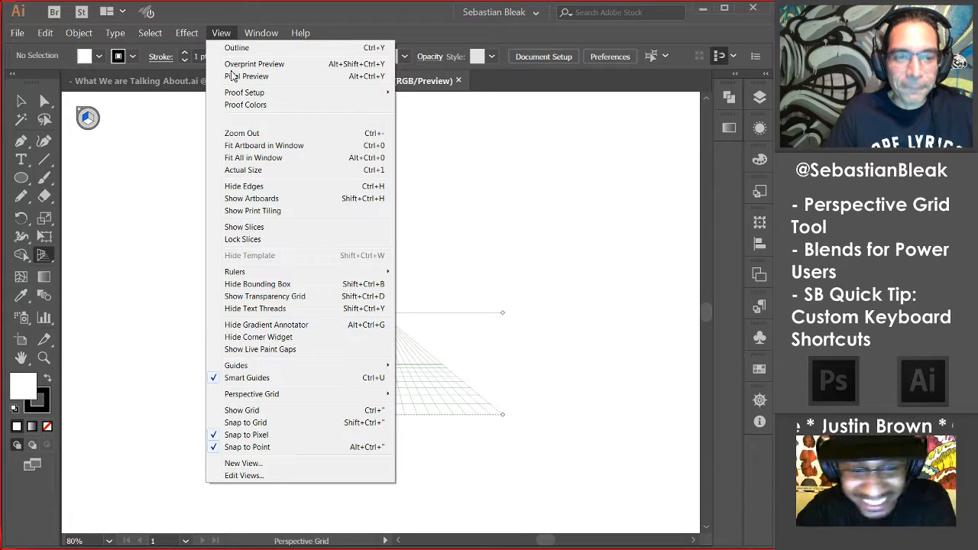
pyautogui.moveTo(327, 395)
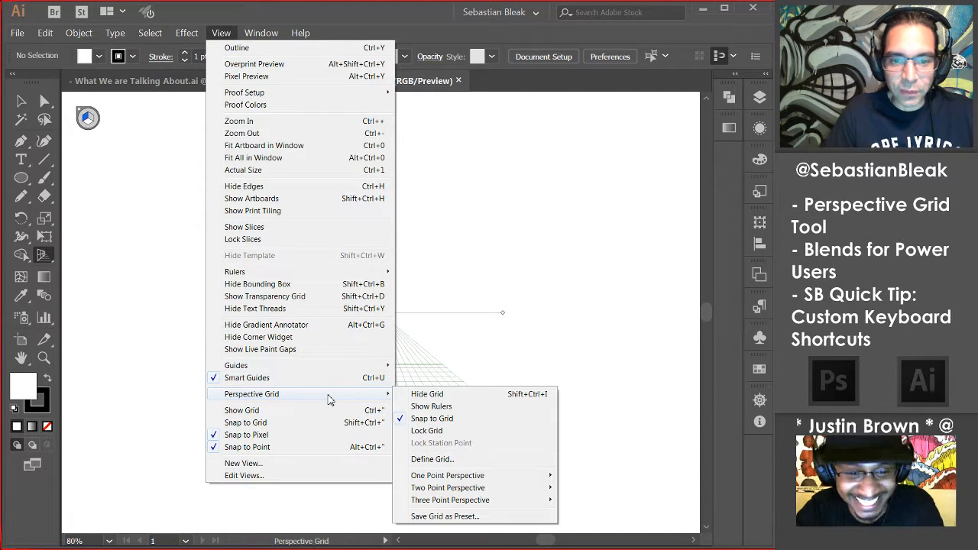
pyautogui.moveTo(519, 492)
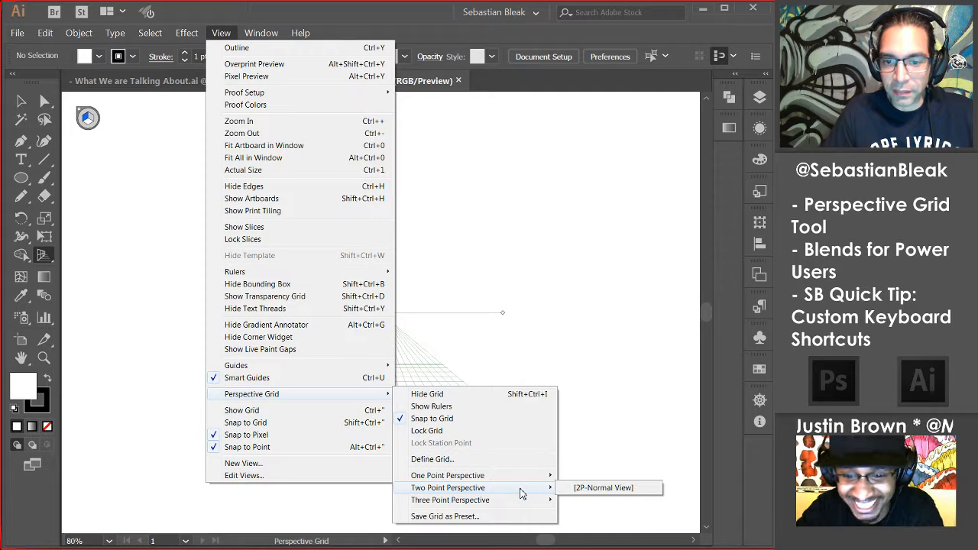
pyautogui.click(603, 488)
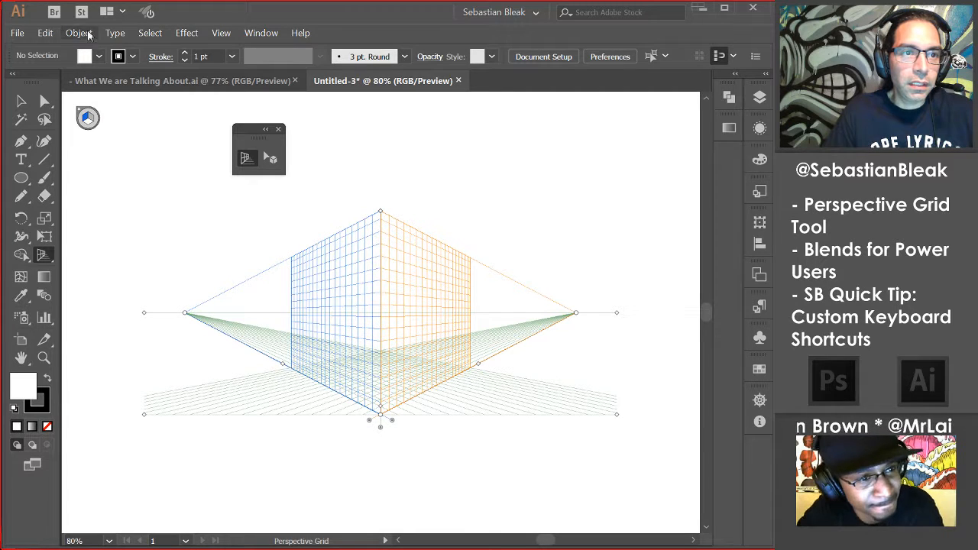
# Change the perspective grid to the three-point preset [3P-Normal View] and inspect its full extent.
pyautogui.click(260, 33)
pyautogui.moveTo(220, 33)
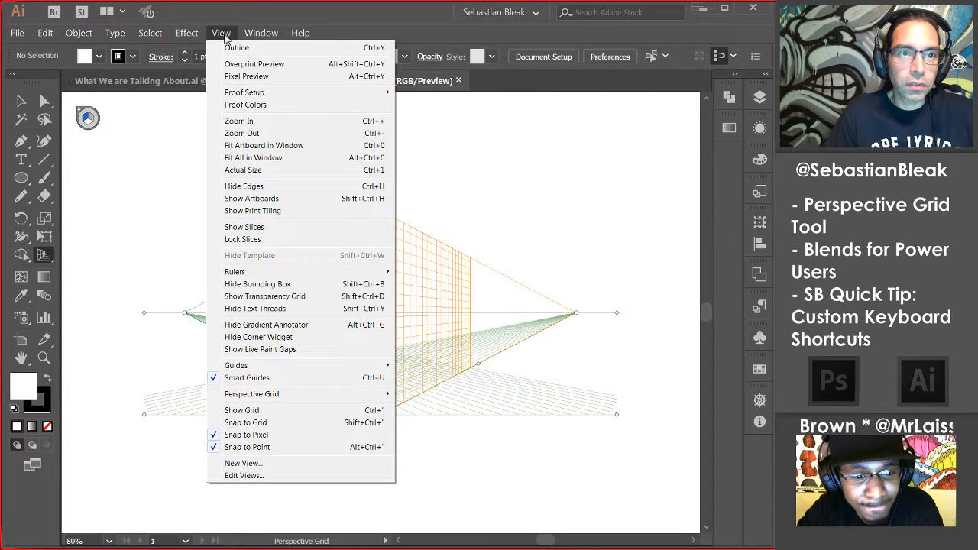
pyautogui.moveTo(364, 397)
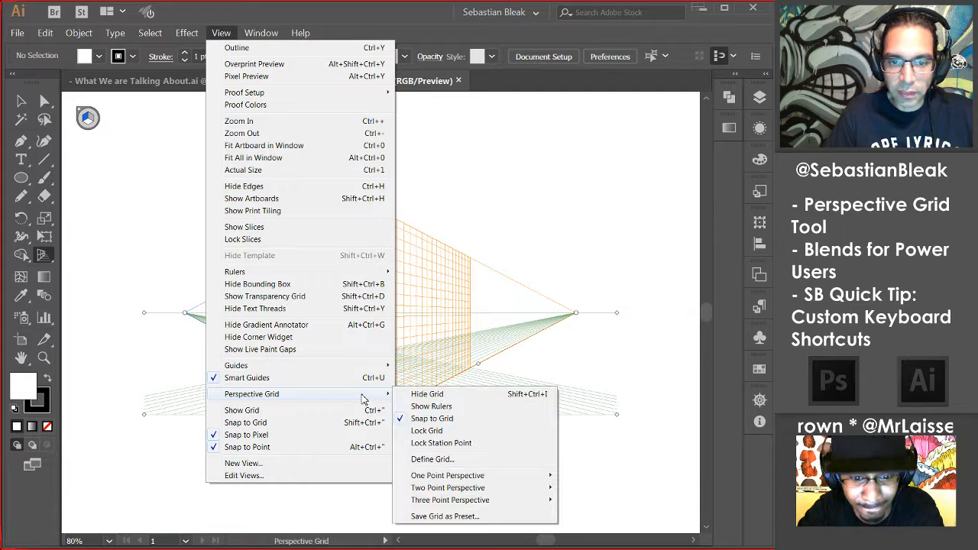
pyautogui.moveTo(524, 499)
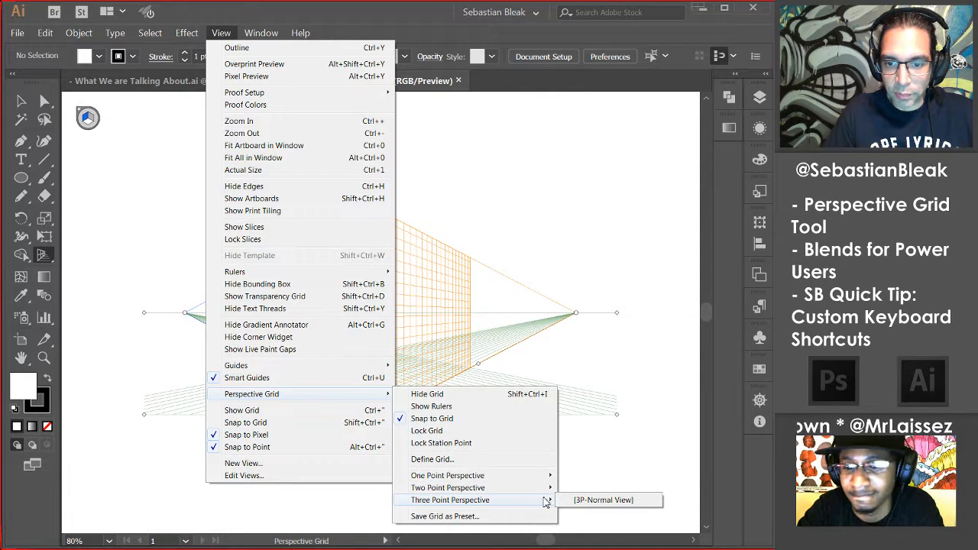
pyautogui.click(579, 504)
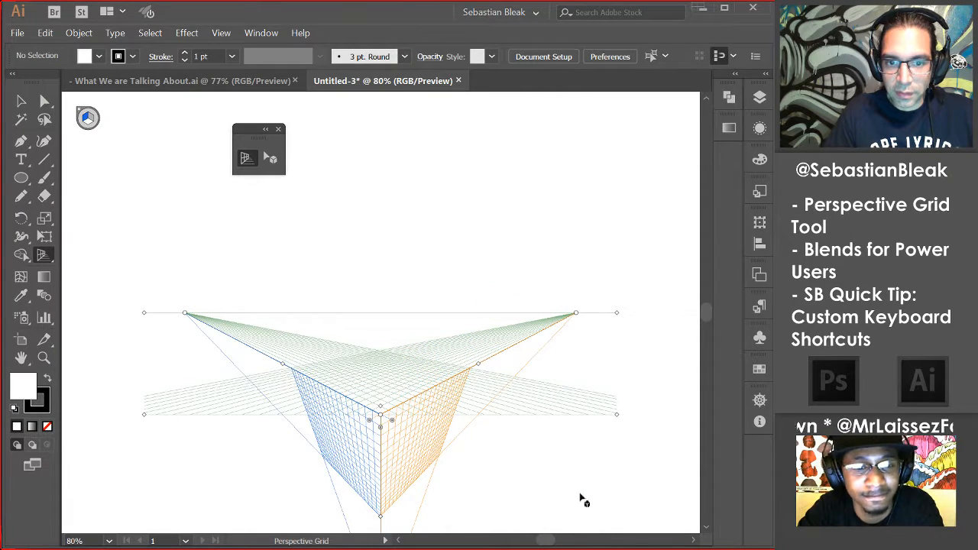
pyautogui.scroll(-5, 581, 473)
pyautogui.scroll(2, 580, 474)
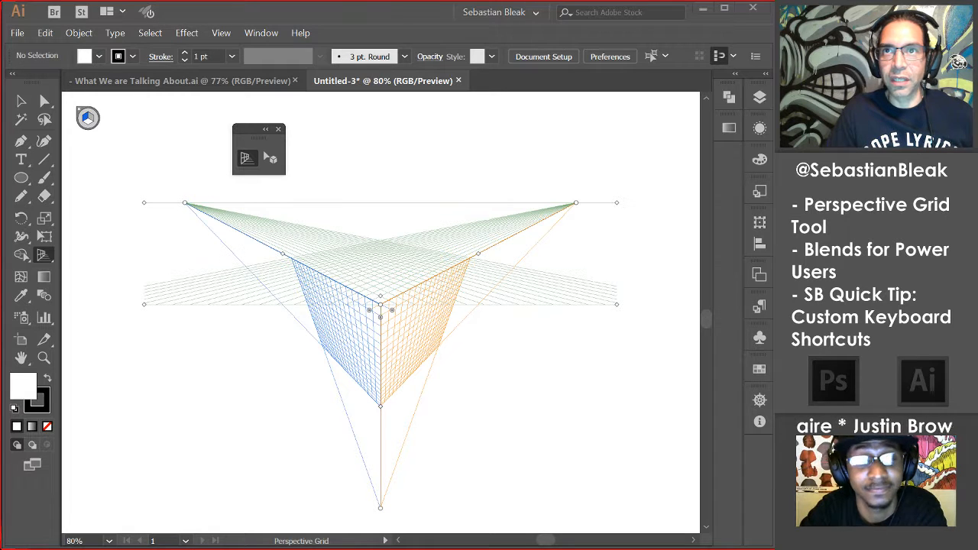
# Switch the perspective grid from three-point back to the two-point preset [2P-Normal View].
pyautogui.click(214, 34)
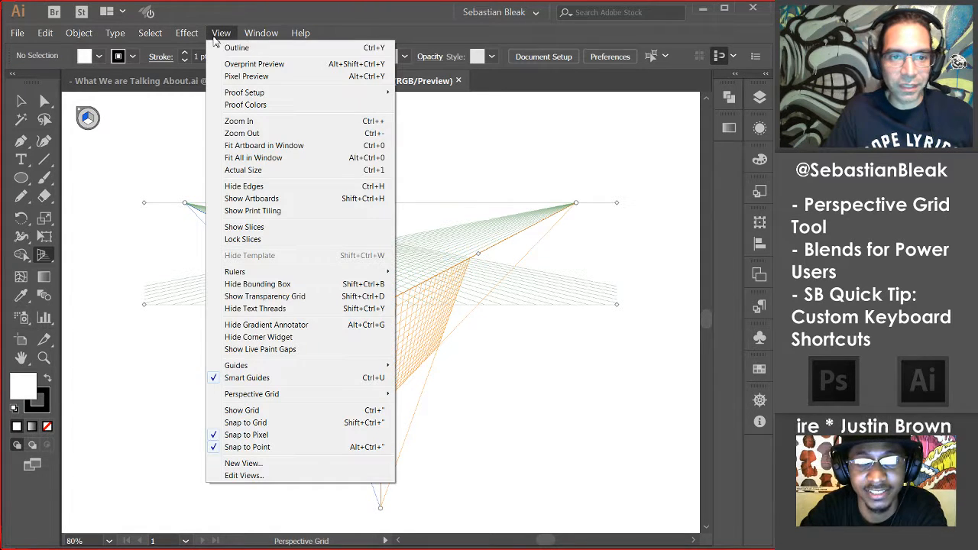
pyautogui.moveTo(330, 369)
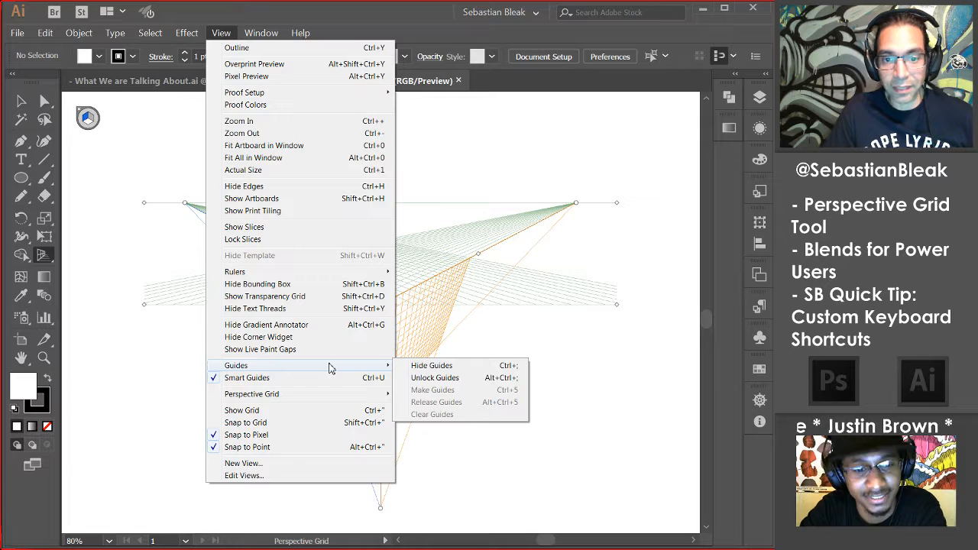
pyautogui.moveTo(344, 394)
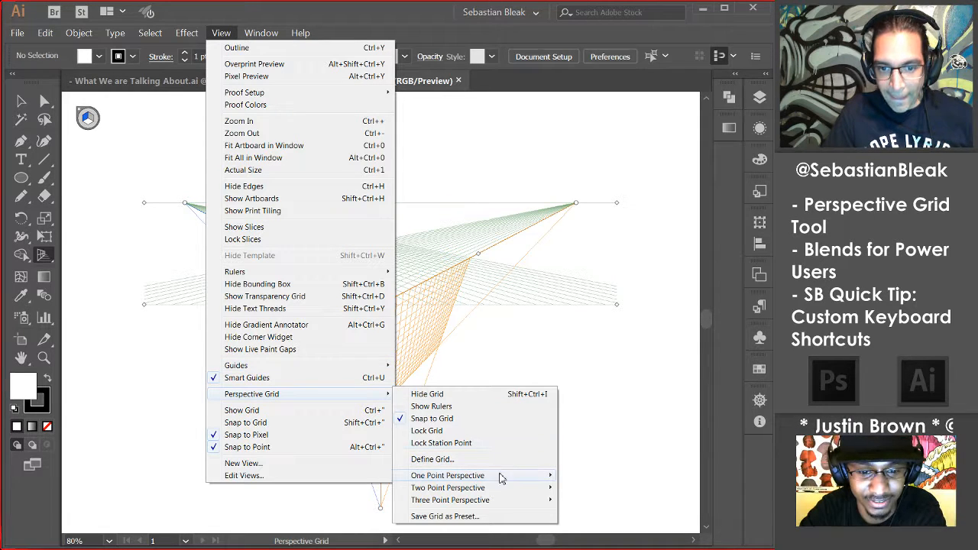
pyautogui.moveTo(510, 489)
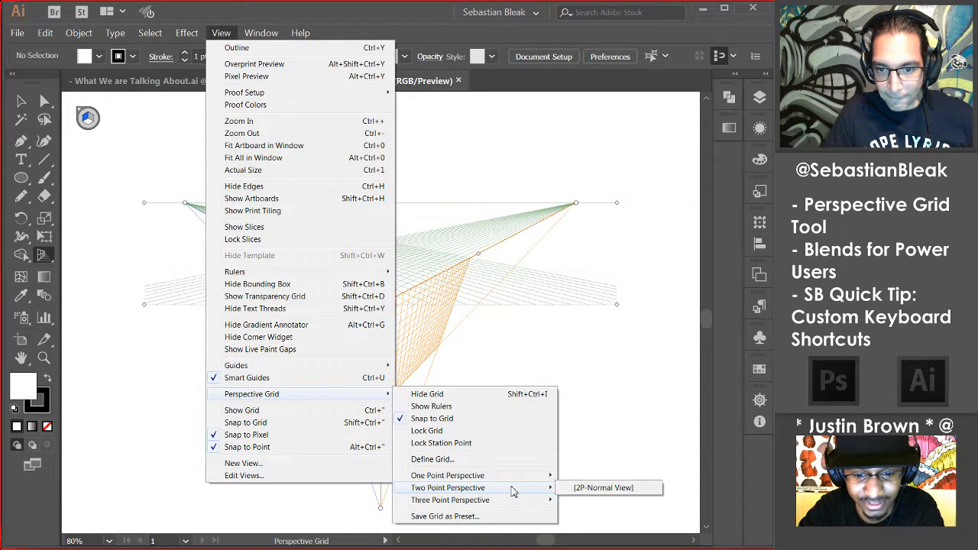
pyautogui.click(602, 488)
pyautogui.scroll(5, 524, 407)
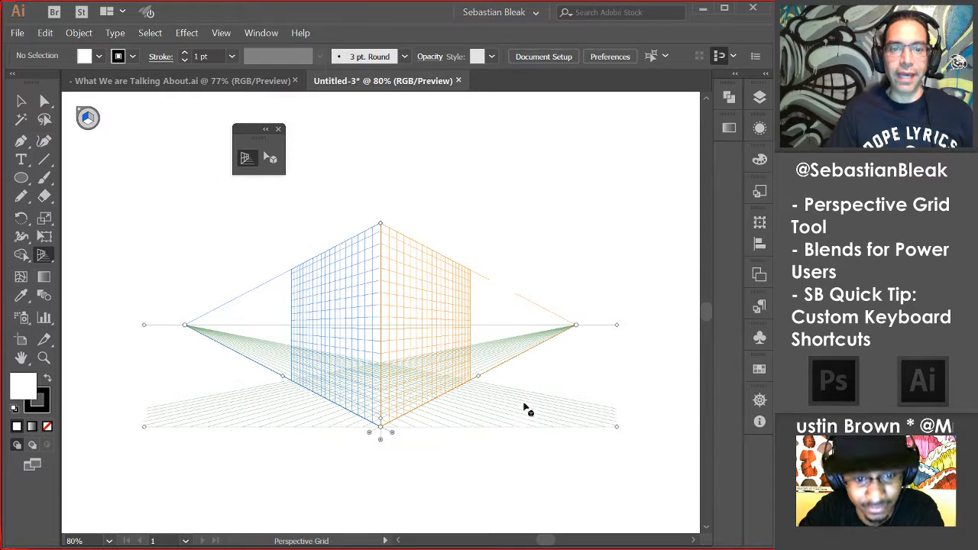
pyautogui.scroll(-1, 524, 407)
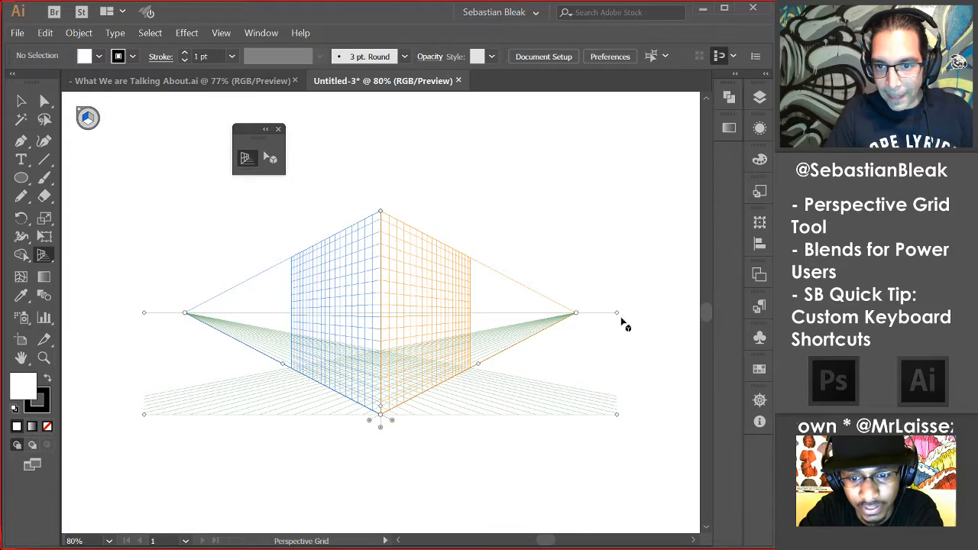
# Move the perspective grid's right vanishing point slightly inward and raise the horizon line a little.
pyautogui.moveTo(577, 313); pyautogui.dragTo(562, 281)
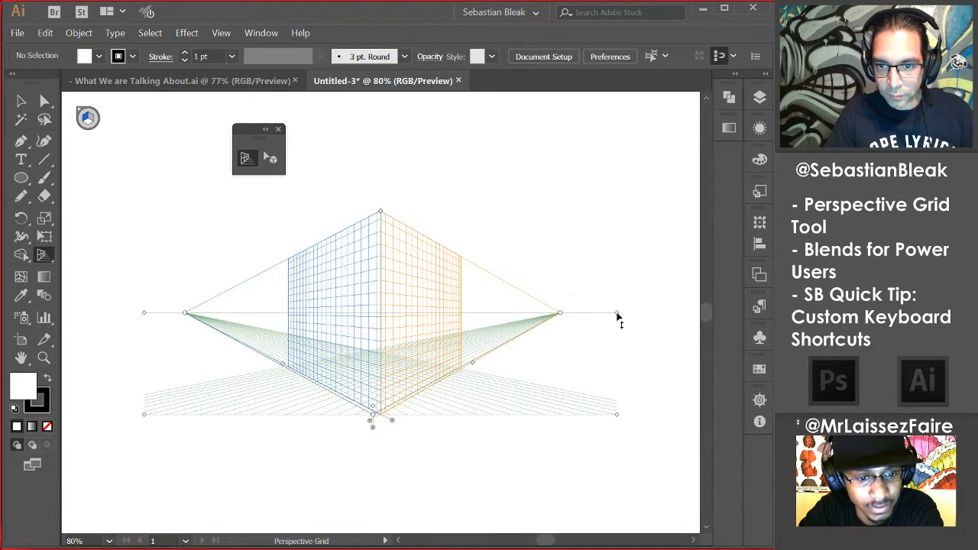
pyautogui.moveTo(617, 319); pyautogui.dragTo(637, 314)
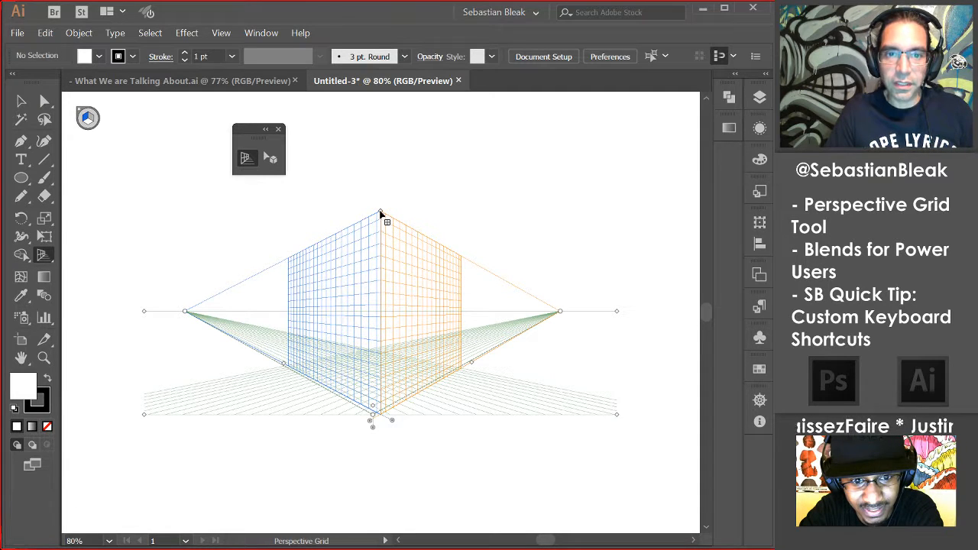
# Reshape the perspective grid with a taller vertical extent, larger grid cells and a slightly shifted wall plane.
pyautogui.moveTo(381, 214); pyautogui.dragTo(379, 192)
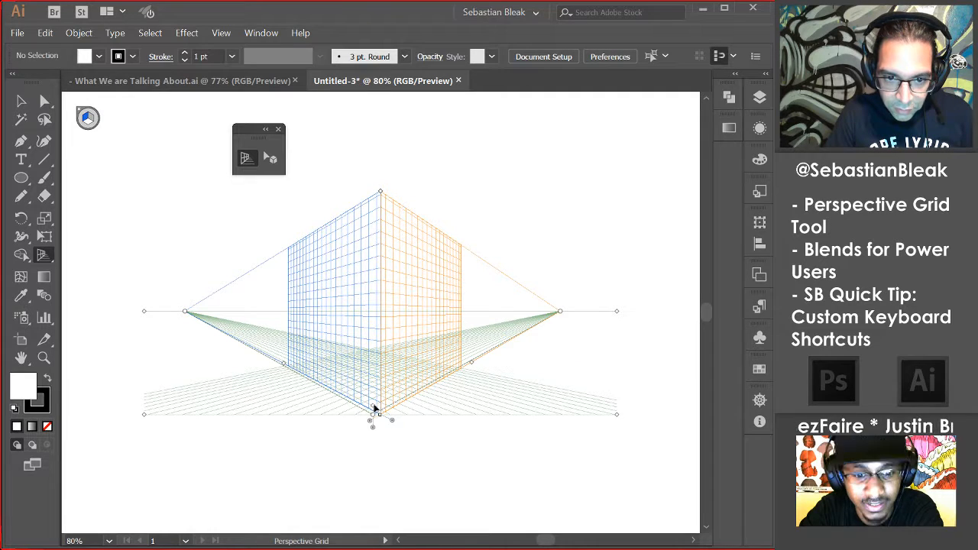
pyautogui.moveTo(374, 409)
pyautogui.mouseDown()
pyautogui.moveTo(374, 372)
pyautogui.moveTo(373, 407)
pyautogui.mouseUp()
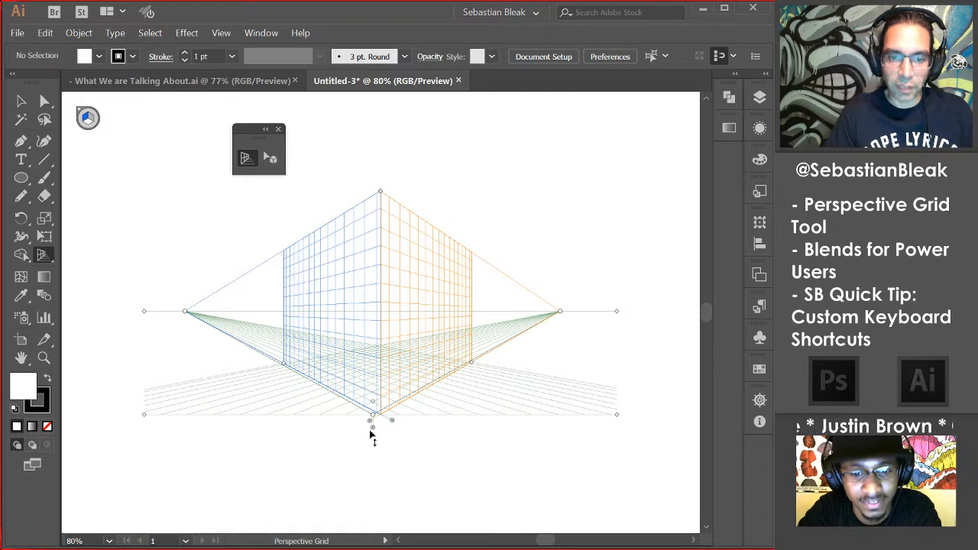
pyautogui.moveTo(372, 418)
pyautogui.mouseDown()
pyautogui.moveTo(349, 415)
pyautogui.moveTo(385, 436)
pyautogui.moveTo(520, 426)
pyautogui.moveTo(366, 417)
pyautogui.moveTo(371, 423)
pyautogui.mouseUp()
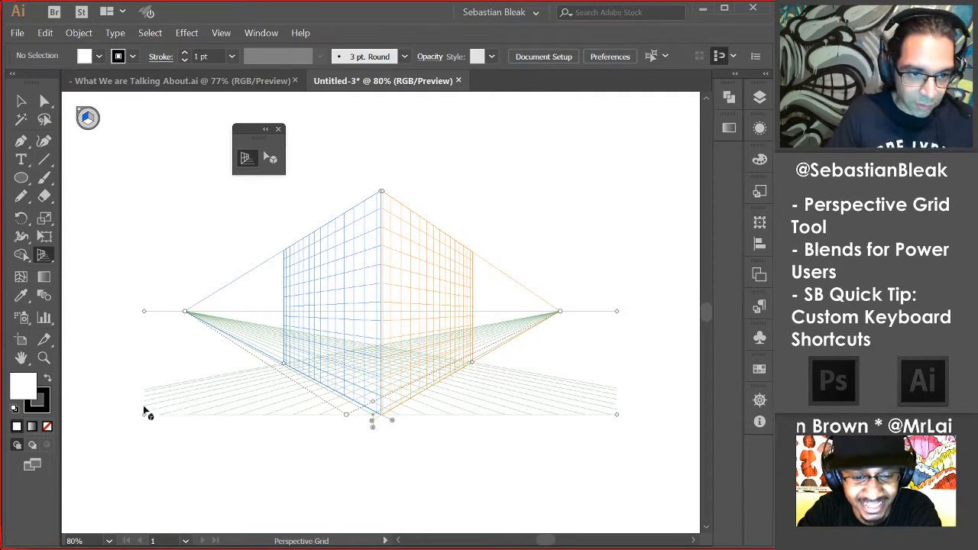
# Shift the whole perspective grid slightly upward and restore it to the two-point preset [2P-Normal View].
pyautogui.moveTo(145, 416); pyautogui.dragTo(150, 400)
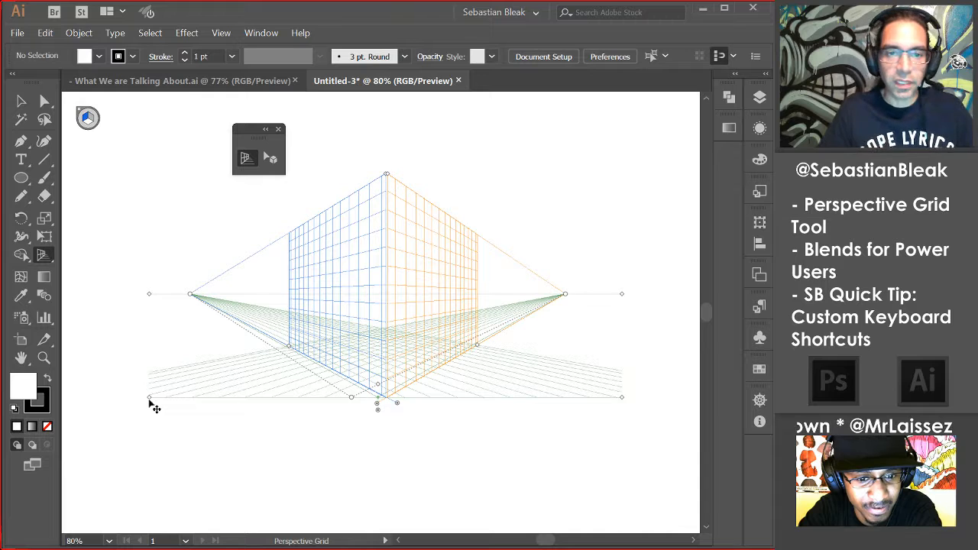
pyautogui.click(221, 33)
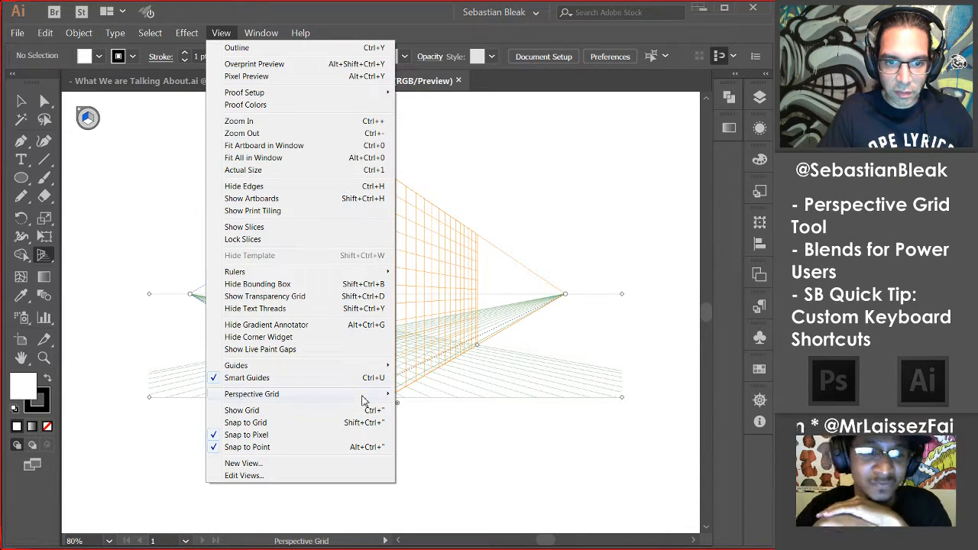
pyautogui.moveTo(365, 397)
pyautogui.moveTo(508, 487)
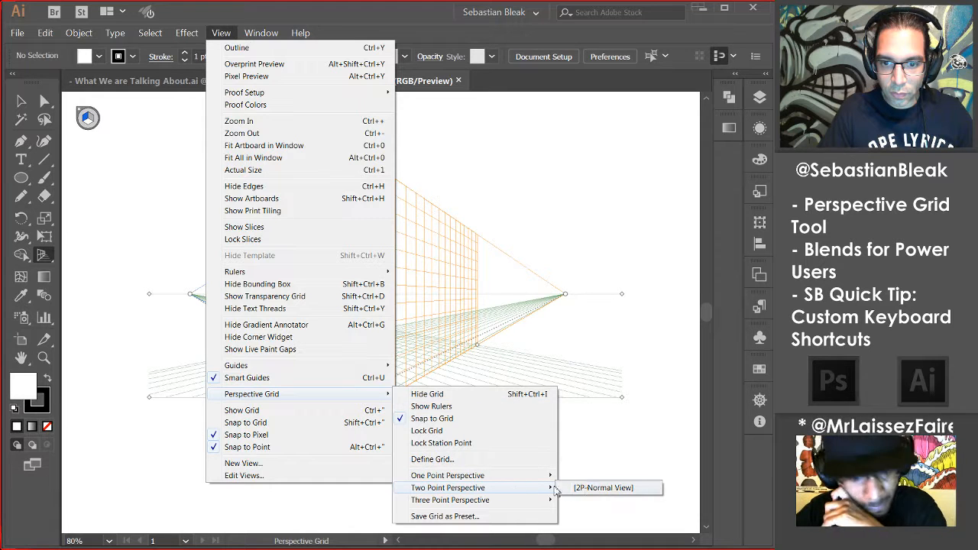
pyautogui.click(586, 489)
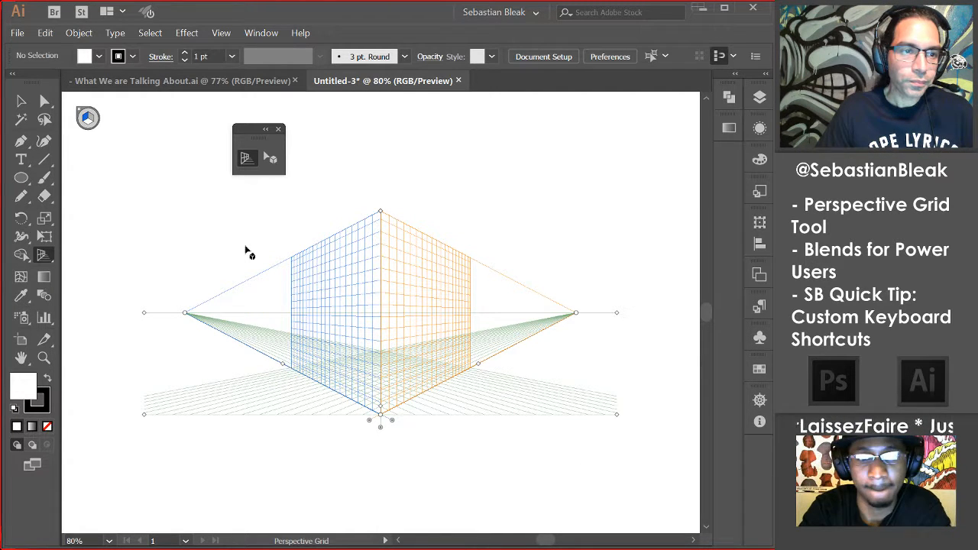
# Activate the Rectangle tool with no stroke and a blue 0029A2 fill.
pyautogui.click(23, 185)
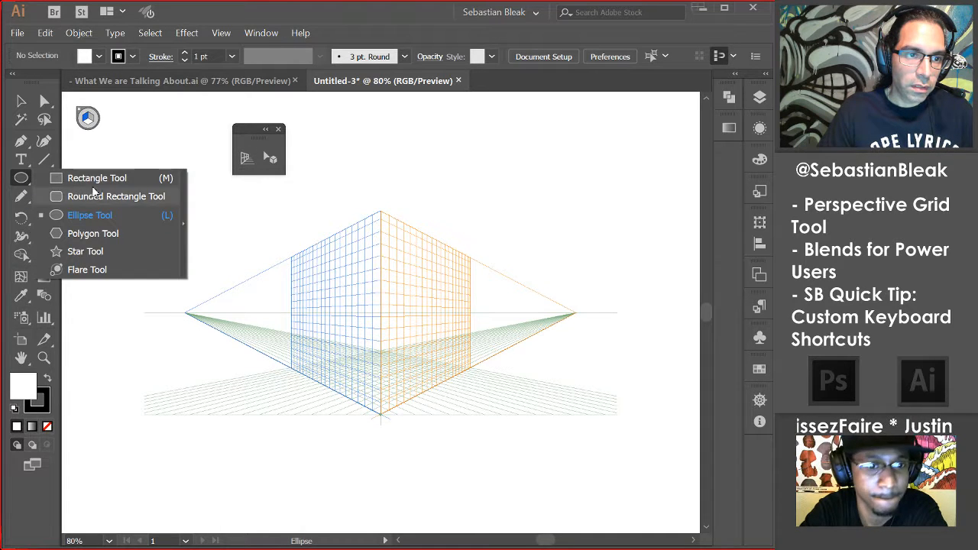
pyautogui.click(111, 181)
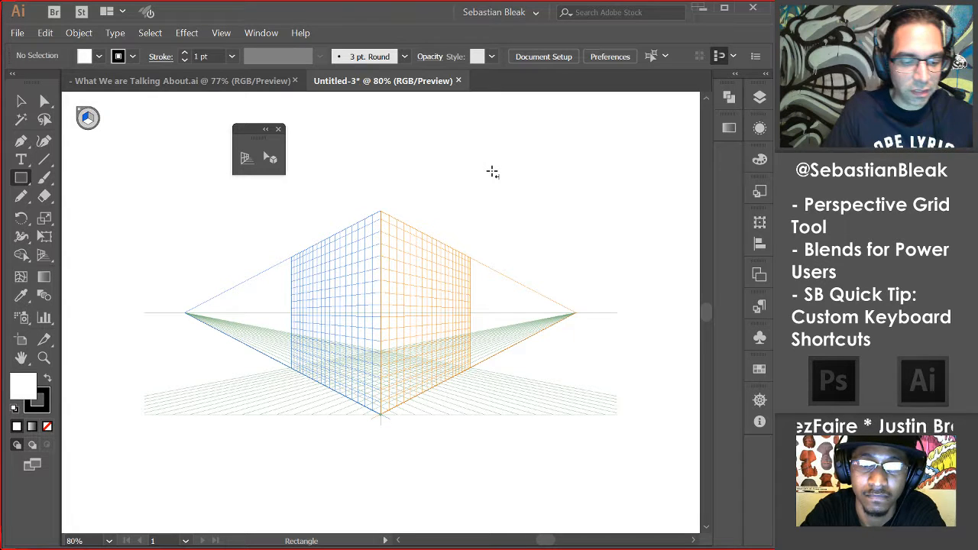
pyautogui.press('x')
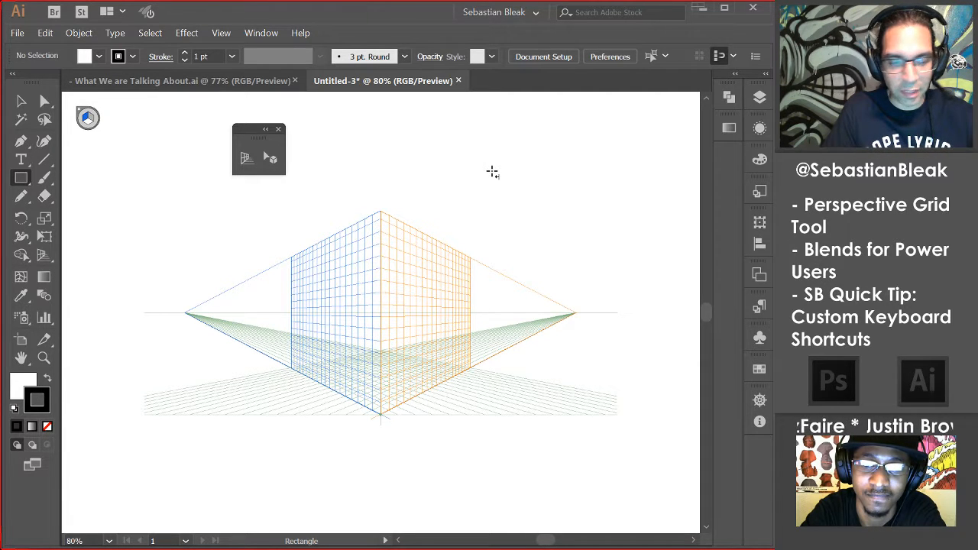
pyautogui.press('/')
pyautogui.press('F6')
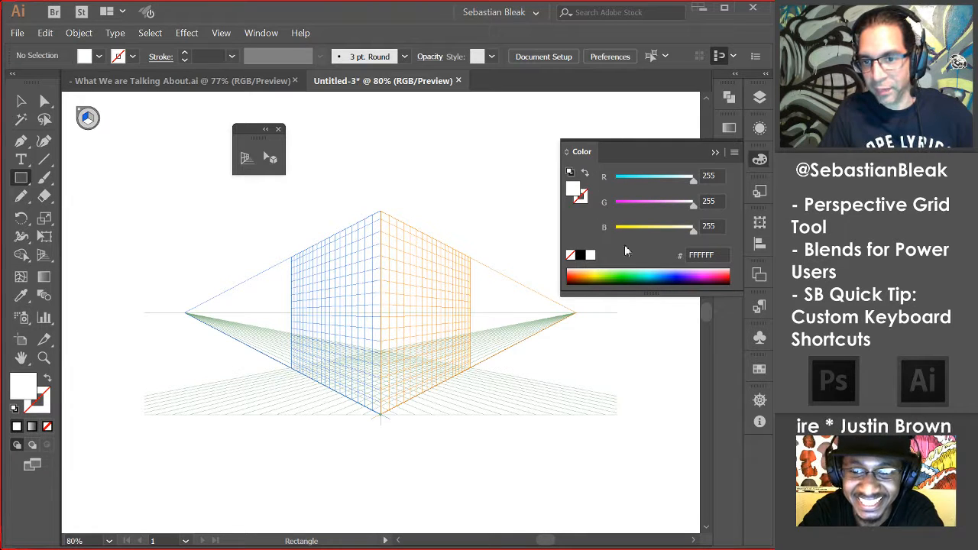
pyautogui.click(671, 271)
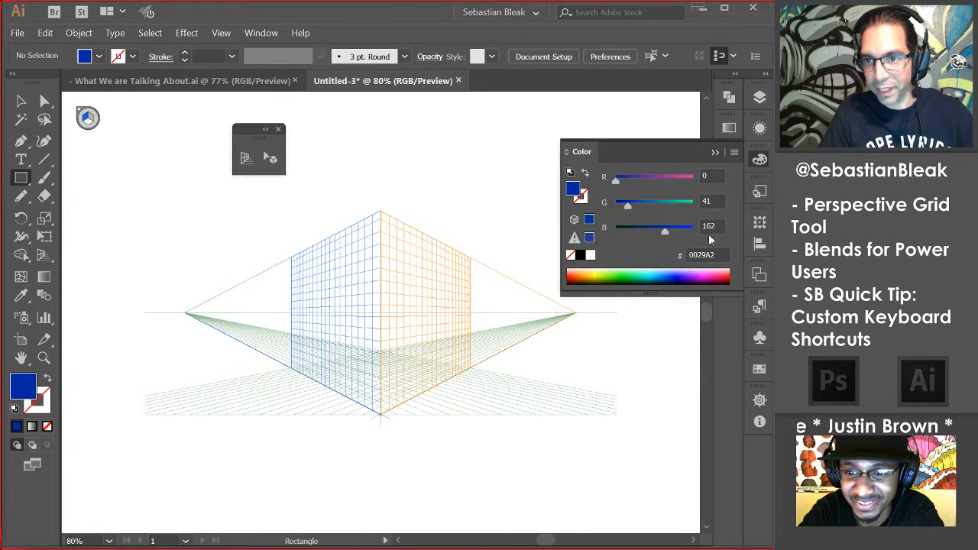
pyautogui.click(754, 161)
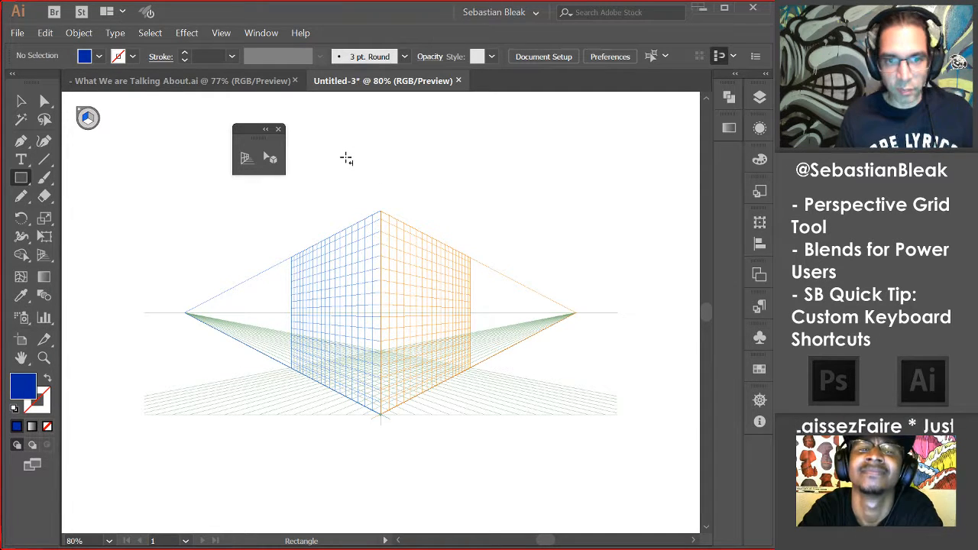
# Draw trial rectangles in perspective on the left grid plane and undo them.
pyautogui.moveTo(361, 158); pyautogui.dragTo(356, 310)
pyautogui.hotkey('ctrl', 'z')
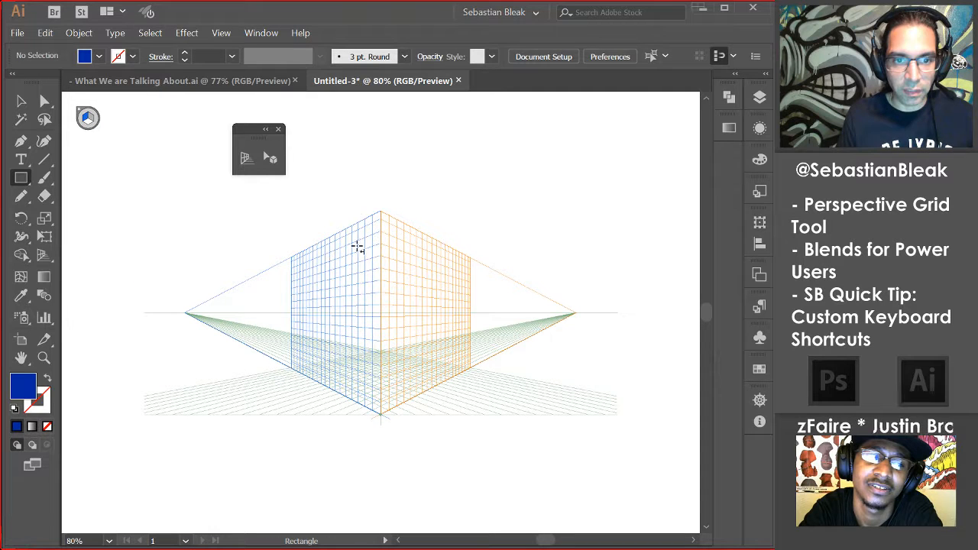
pyautogui.moveTo(367, 245); pyautogui.dragTo(304, 323)
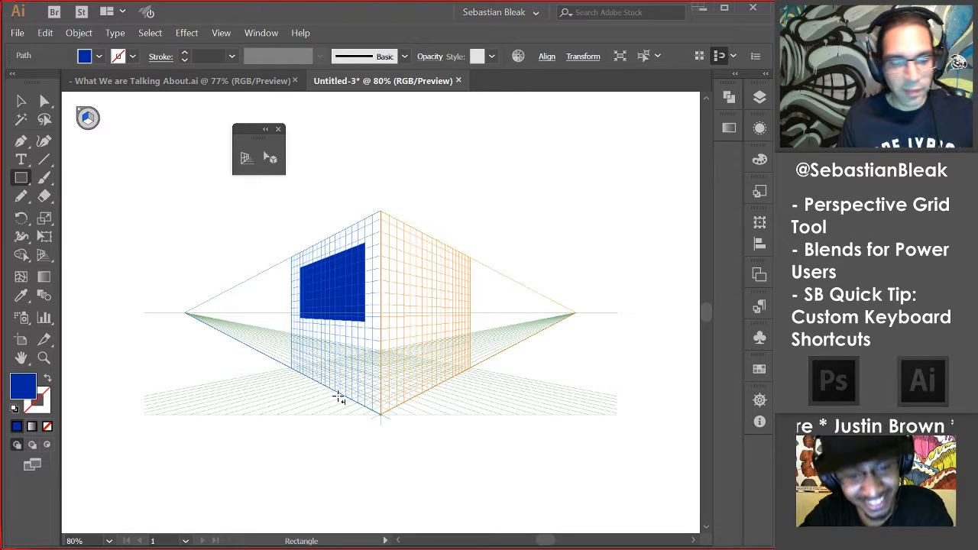
pyautogui.hotkey('ctrl', 'z')
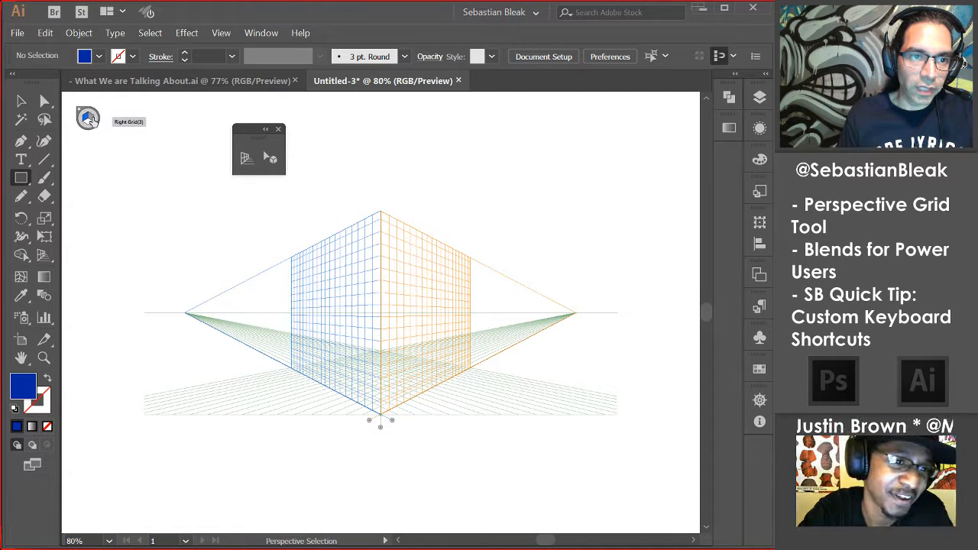
# Make the right grid the active plane, draw a trial rectangle on it and undo it.
pyautogui.click(88, 118)
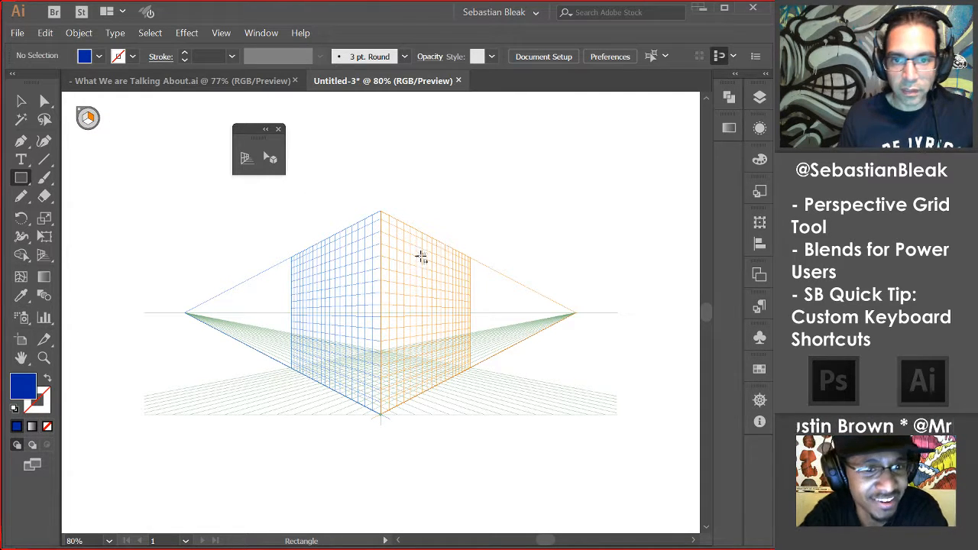
pyautogui.moveTo(391, 306); pyautogui.dragTo(457, 254)
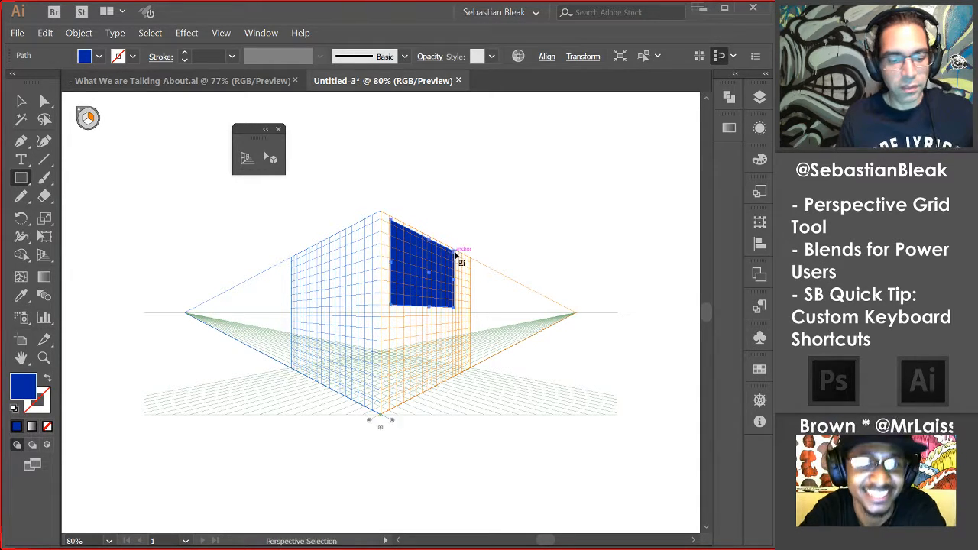
pyautogui.hotkey('ctrl', 'z')
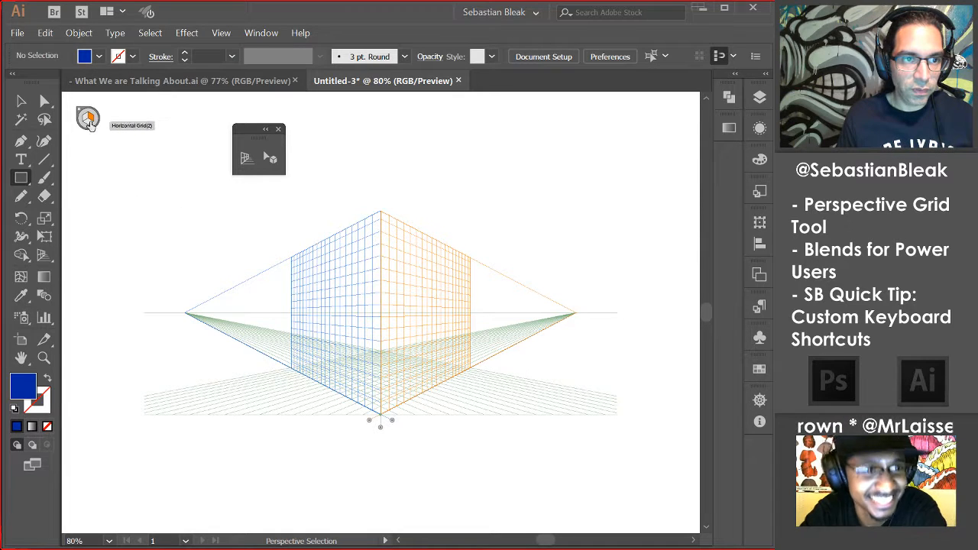
# Make the horizontal grid the active plane, draw a trial rectangle on the floor and delete it.
pyautogui.click(89, 124)
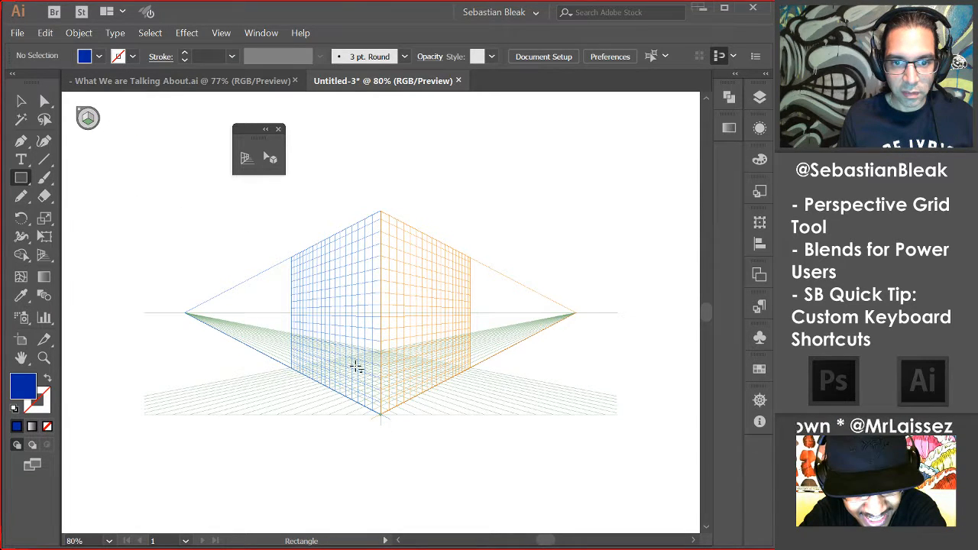
pyautogui.moveTo(358, 380); pyautogui.dragTo(363, 501)
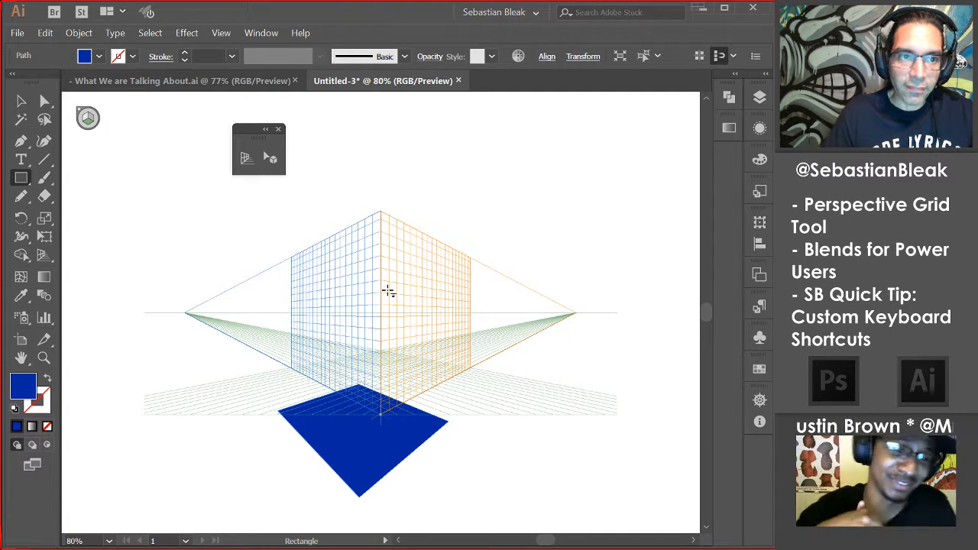
pyautogui.hotkey('shift', 'v')
pyautogui.press('Delete')
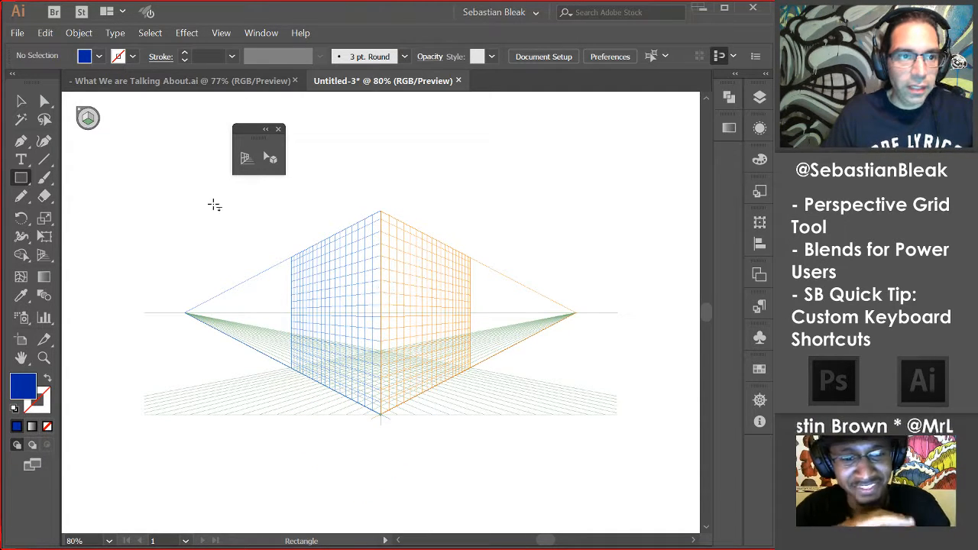
# Set the plane switcher to no active grid, draw a trial flat rectangle above the grid and undo it.
pyautogui.click(95, 118)
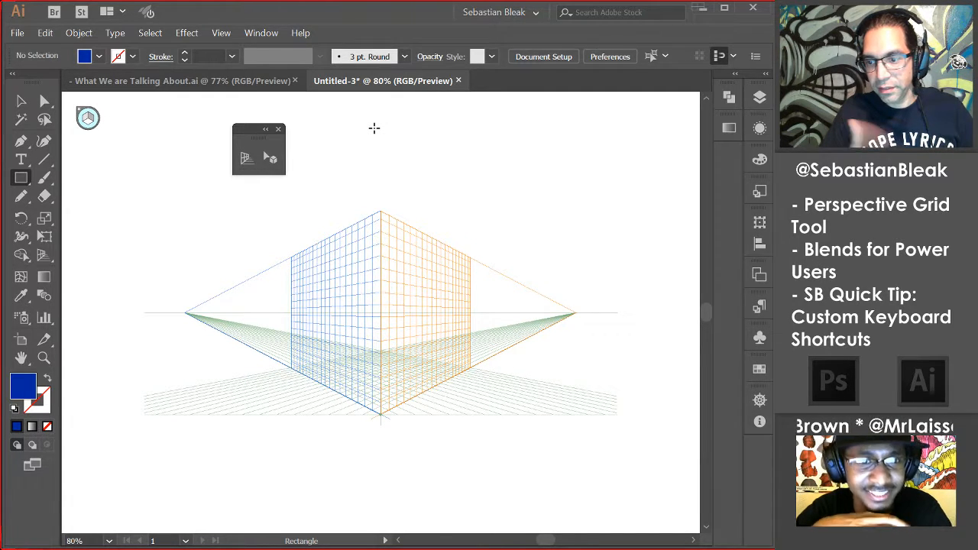
pyautogui.moveTo(373, 128); pyautogui.dragTo(470, 191)
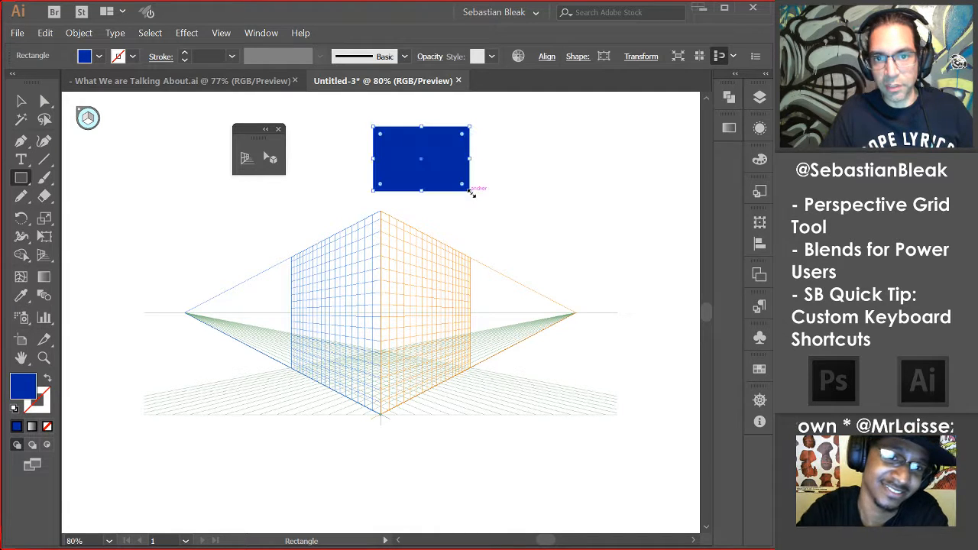
pyautogui.hotkey('ctrl', 'z')
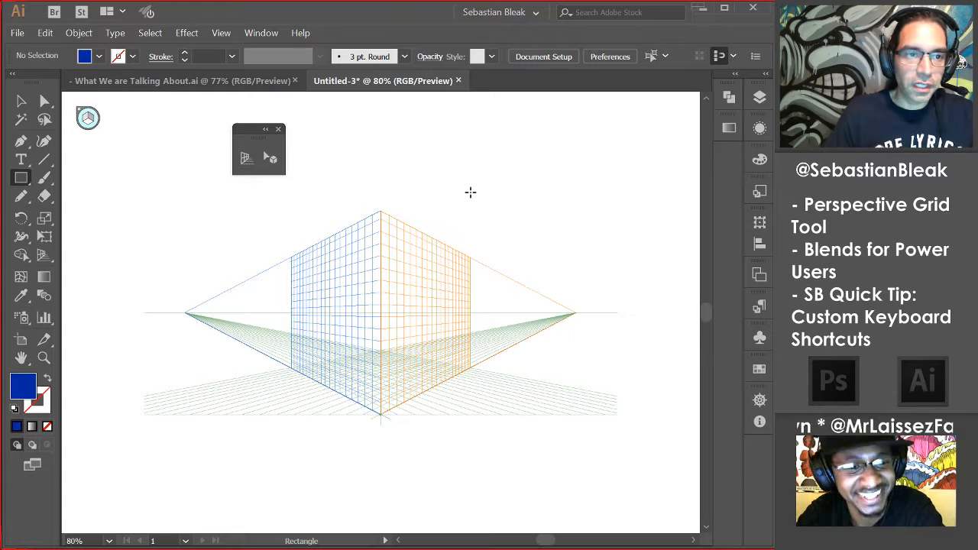
# Cycle the active plane repeatedly through the left, horizontal and right grids and no active grid.
pyautogui.press('1')
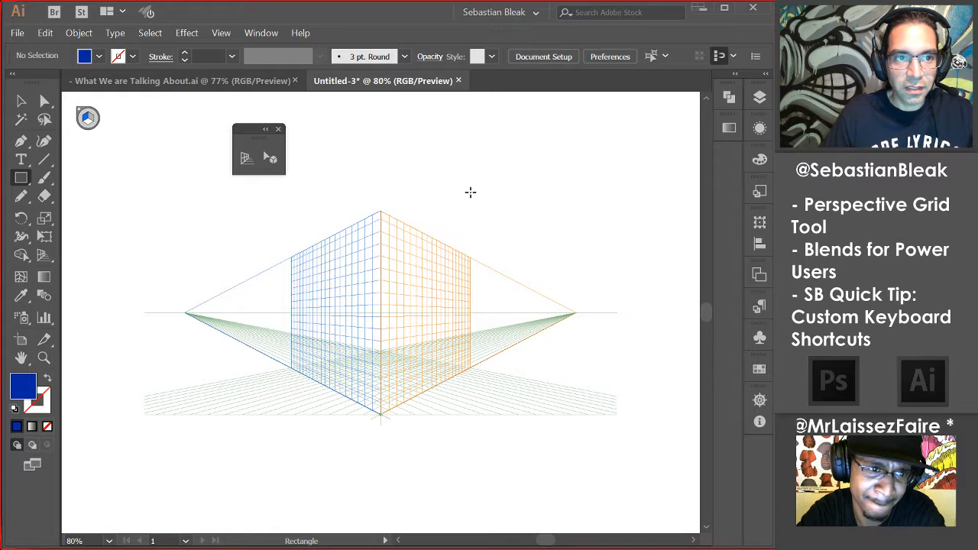
pyautogui.press('2')
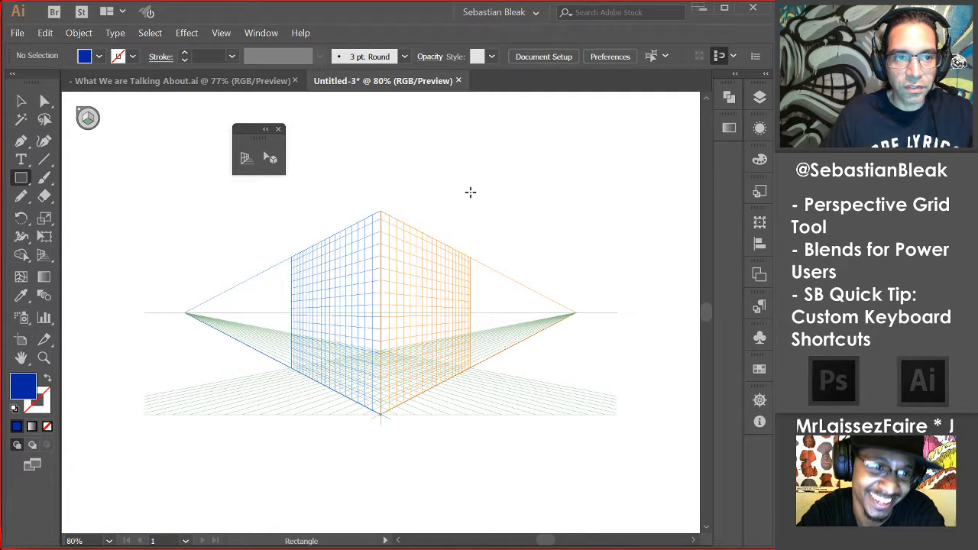
pyautogui.press('3')
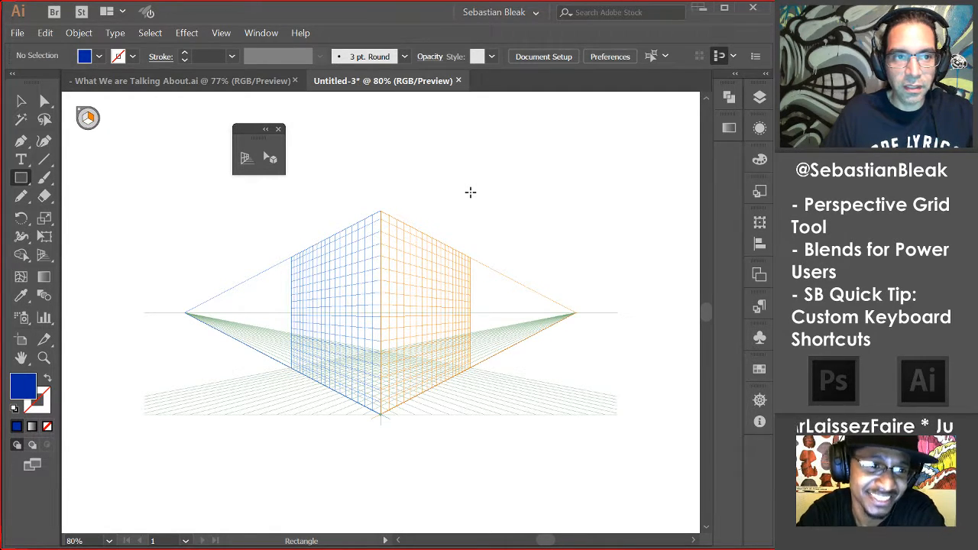
pyautogui.press('4')
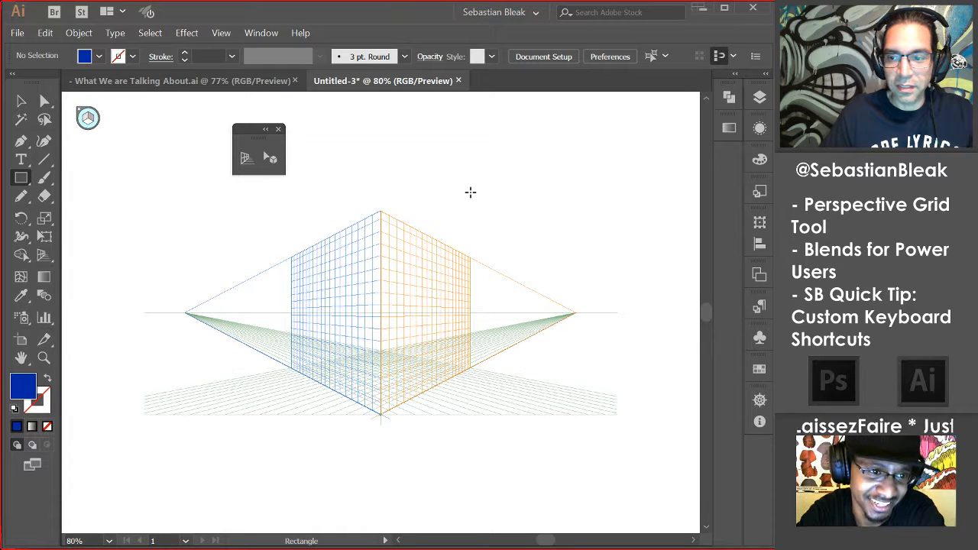
pyautogui.press('1')
pyautogui.press('4')
pyautogui.press('1')
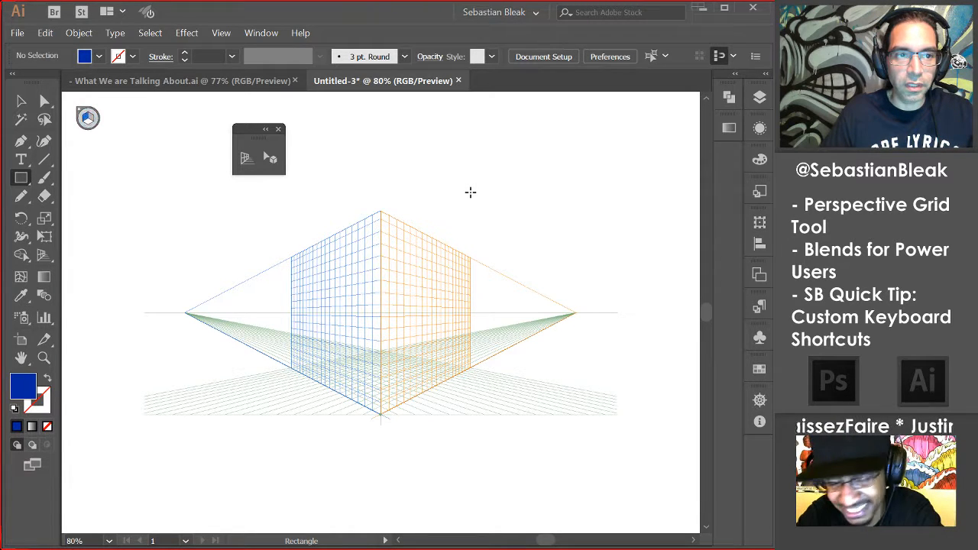
pyautogui.press('3')
pyautogui.press('1')
pyautogui.press('4')
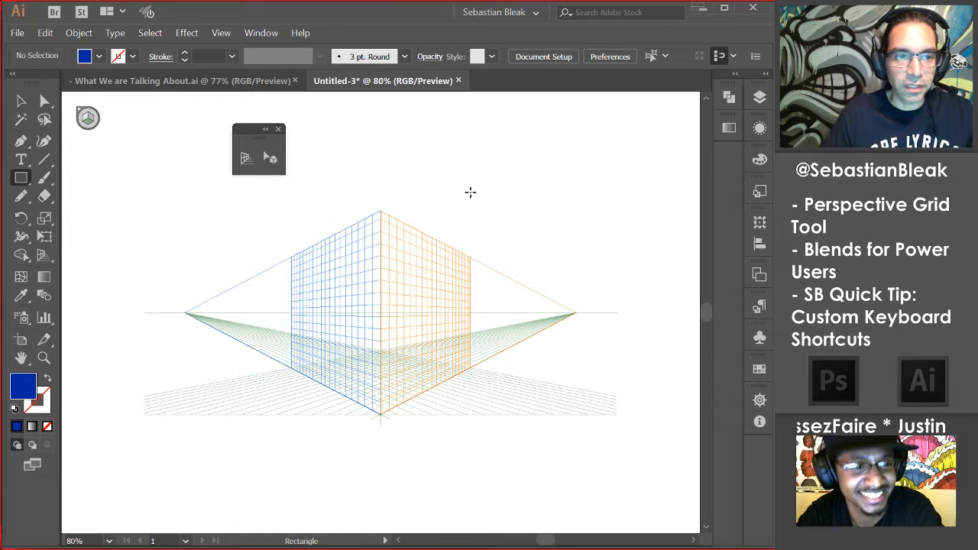
pyautogui.press('1')
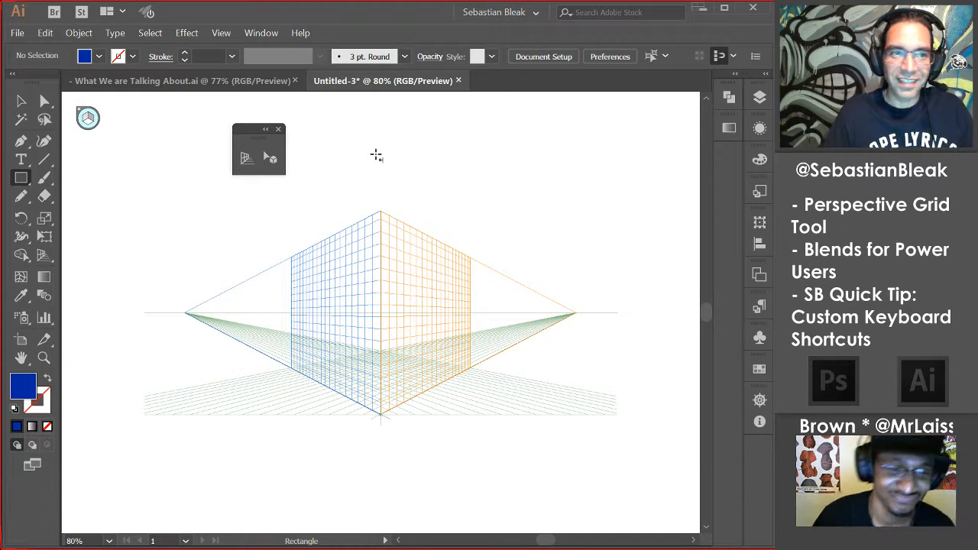
# Draw a flat blue rectangle above the perspective grid, lock it and show it inside Layer 1.
pyautogui.moveTo(349, 133); pyautogui.dragTo(458, 194)
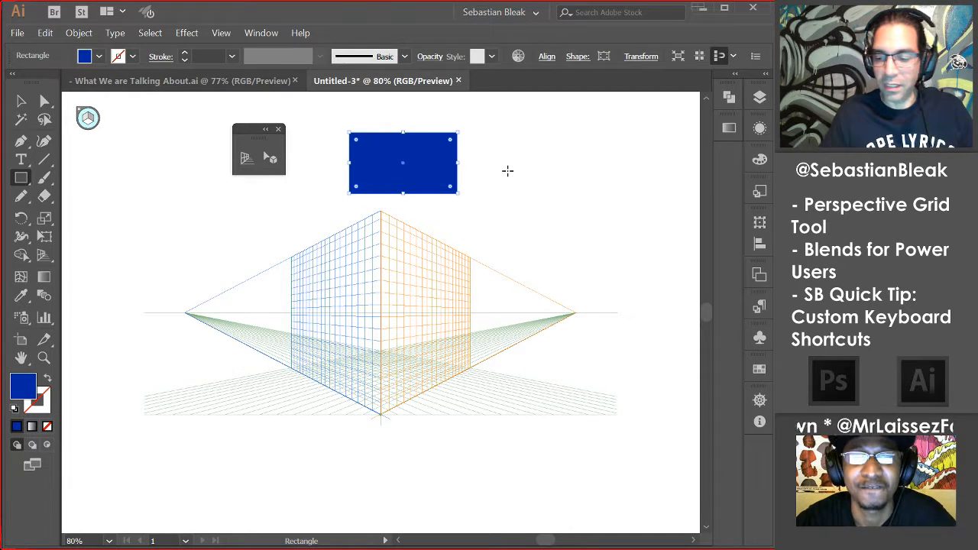
pyautogui.hotkey('ctrl', 'shift', 'a')
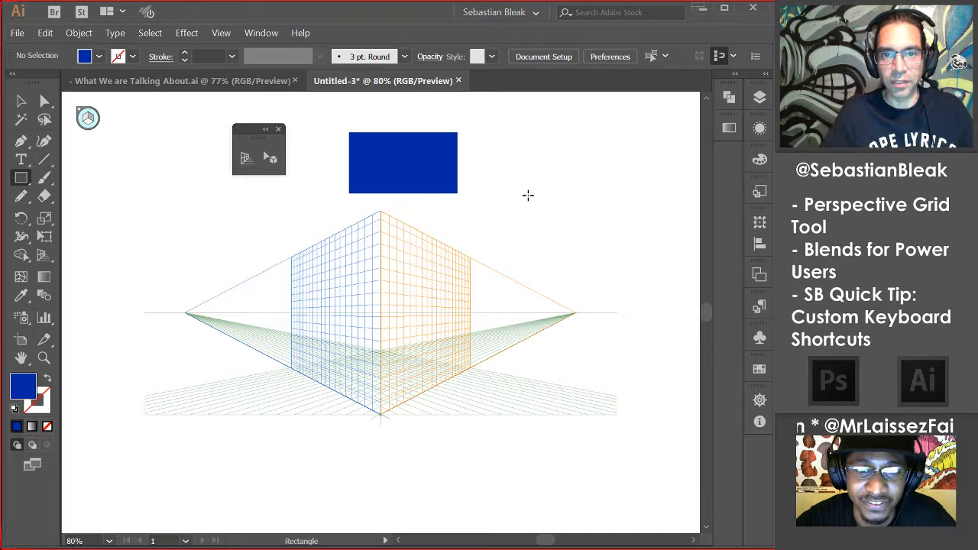
pyautogui.click(757, 98)
pyautogui.click(586, 115)
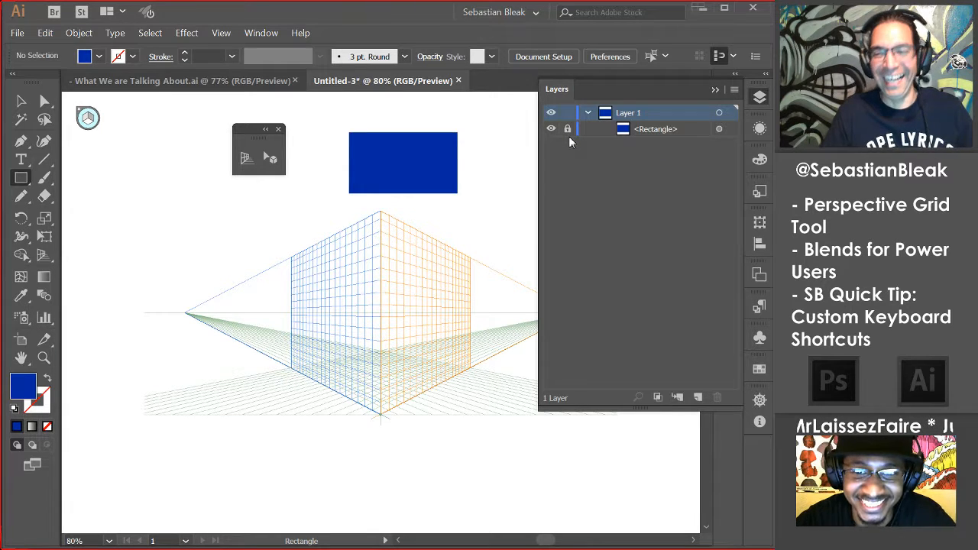
# Unlock the flat blue rectangle and reselect it on the artboard.
pyautogui.hotkey('ctrl', 'alt', '2')
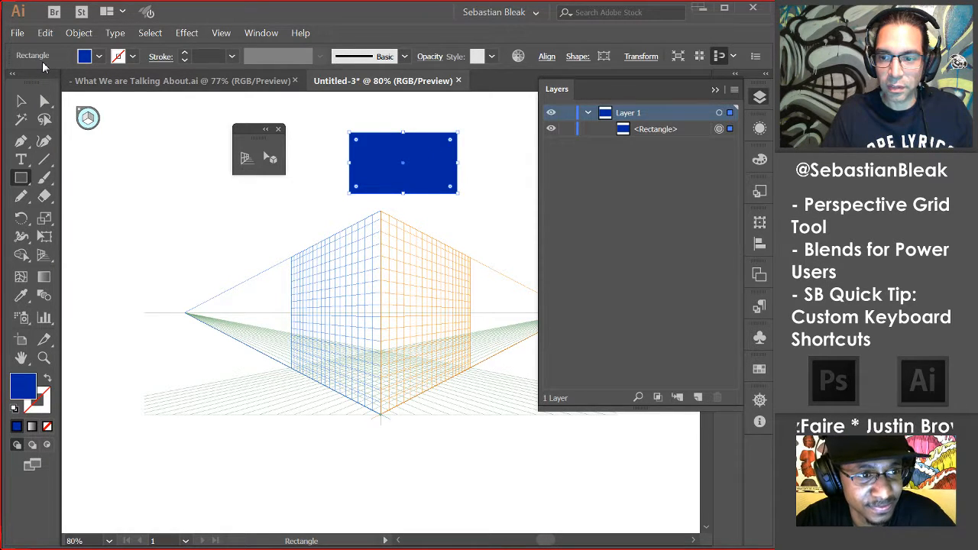
pyautogui.keyDown('ctrl'); pyautogui.click(161, 195); pyautogui.keyUp('ctrl')
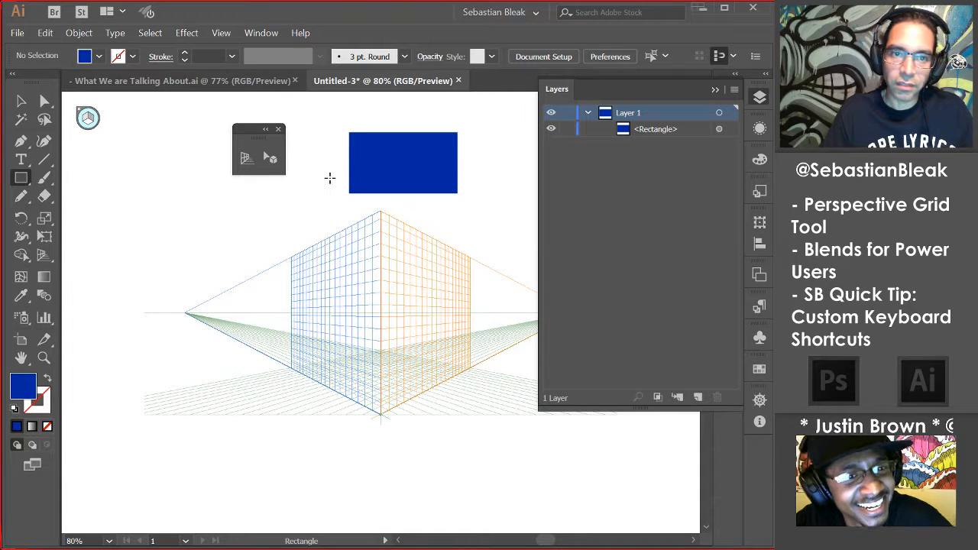
pyautogui.moveTo(328, 151); pyautogui.dragTo(391, 176)
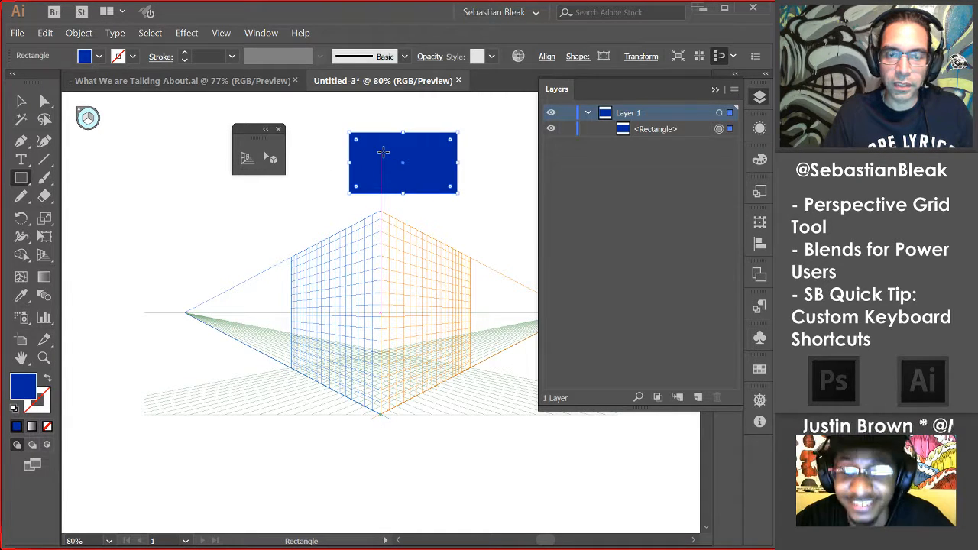
# Select the flat blue rectangle with the Selection tool, hide it and show all hidden objects again.
pyautogui.keyDown('ctrl'); pyautogui.click(318, 197); pyautogui.keyUp('ctrl')
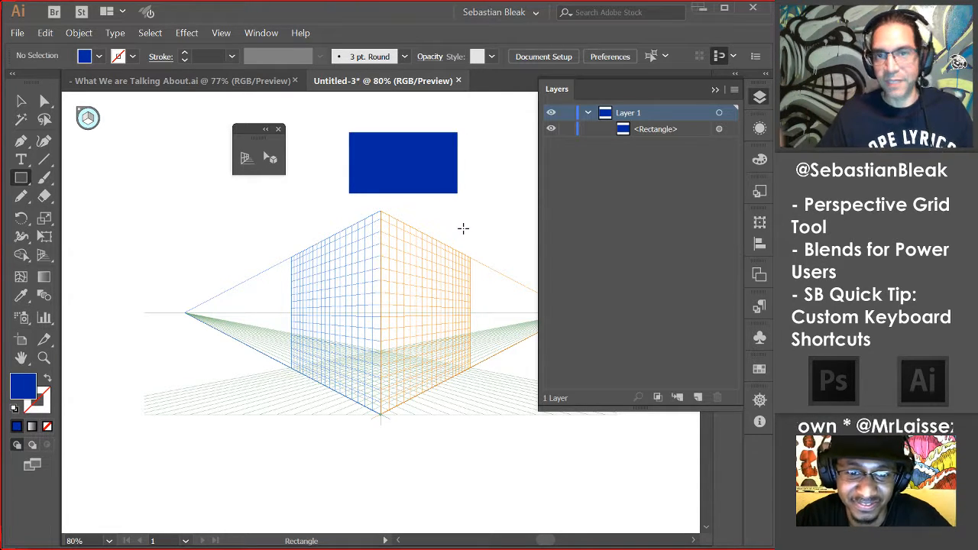
pyautogui.press('v')
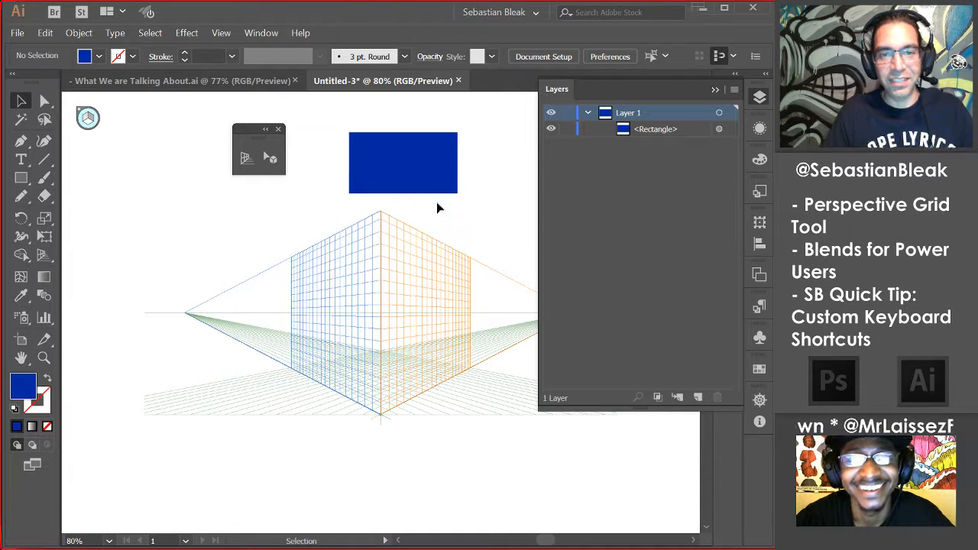
pyautogui.click(410, 166)
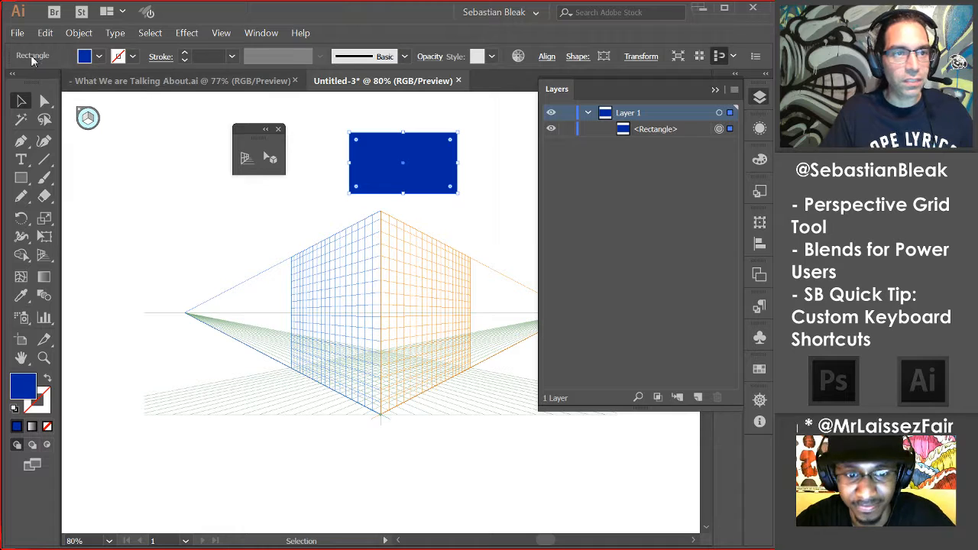
pyautogui.press('a')
pyautogui.hotkey('ctrl', '3')
pyautogui.press('v')
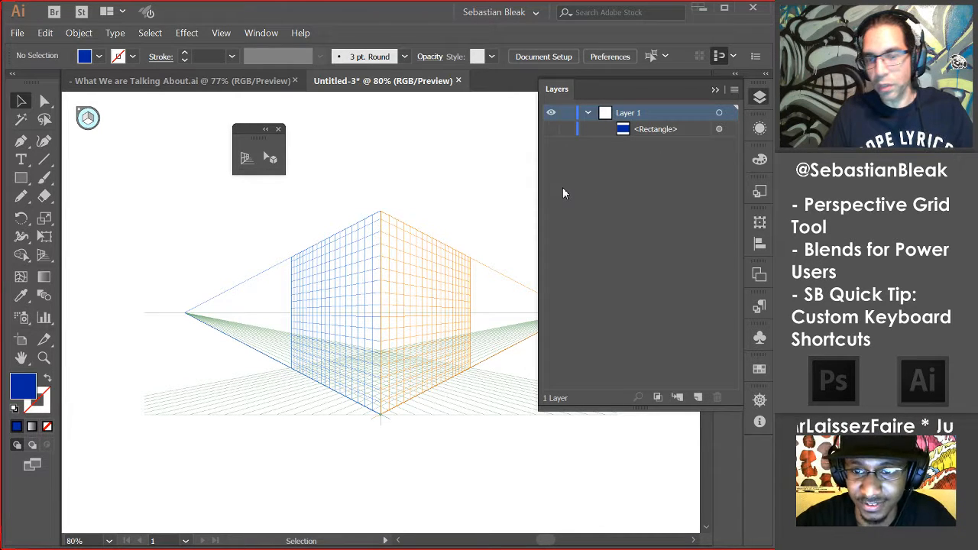
pyautogui.hotkey('ctrl', 'alt', '3')
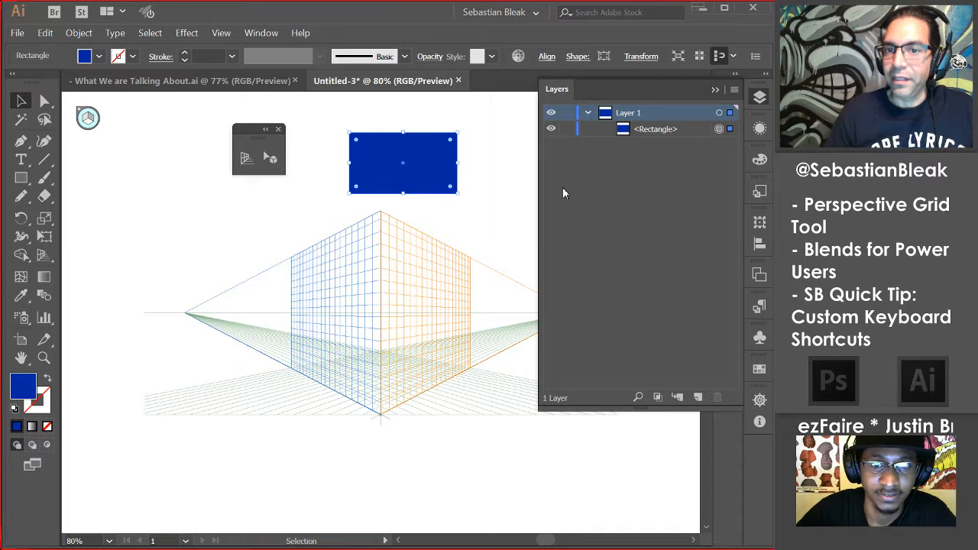
# Collapse the Layers panel, round all corners of the flat blue rectangle and deselect it.
pyautogui.click(761, 100)
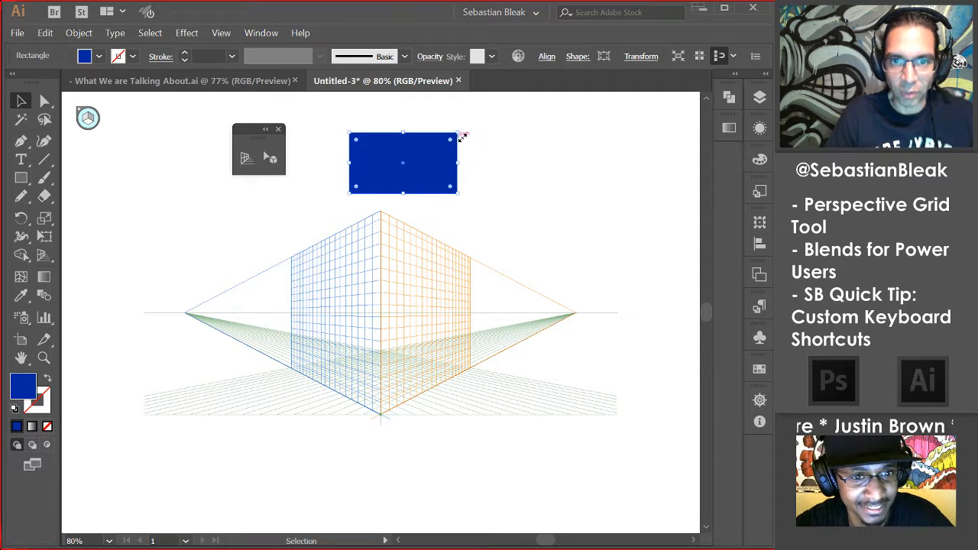
pyautogui.moveTo(451, 143); pyautogui.dragTo(433, 159)
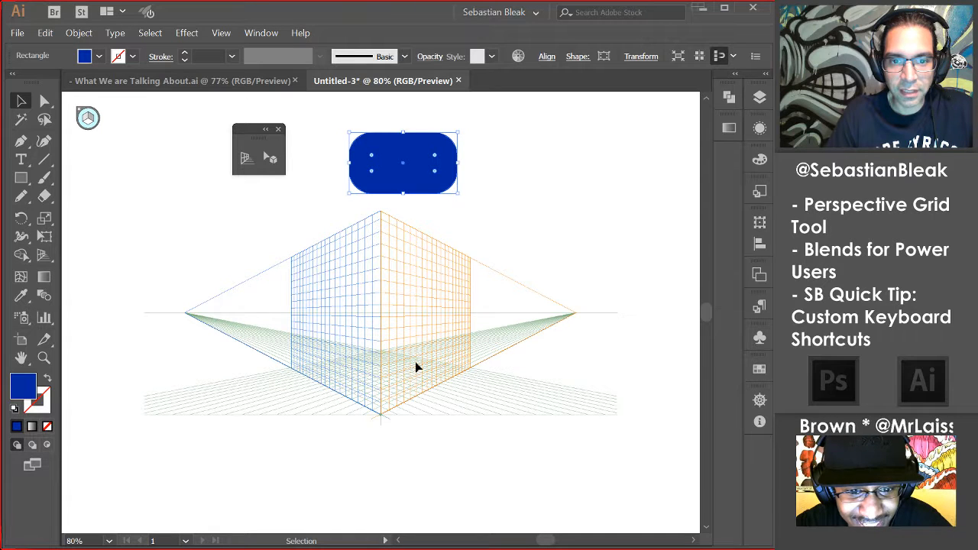
pyautogui.click(163, 207)
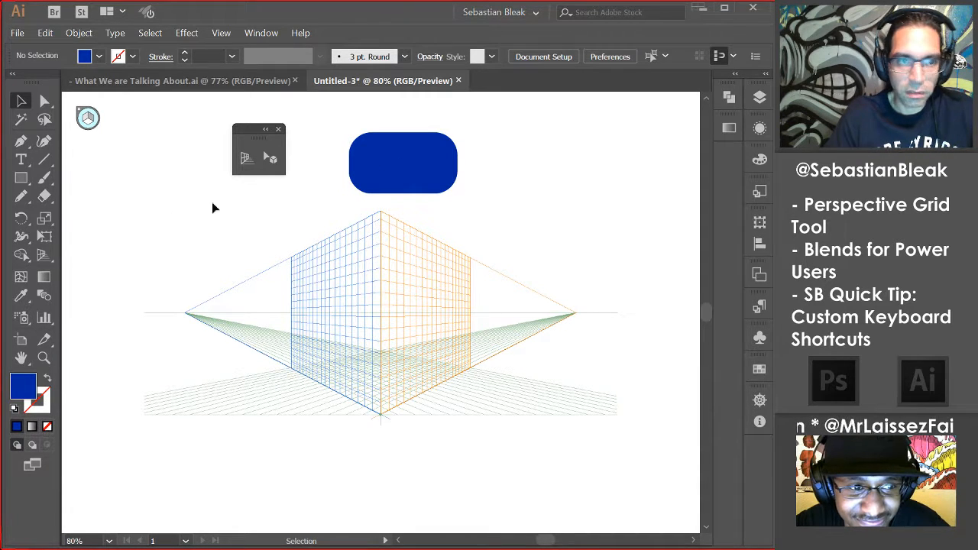
# Switch the active plane through horizontal to the right grid, and move the rounded rectangle slightly up and right outside perspective.
pyautogui.click(405, 158)
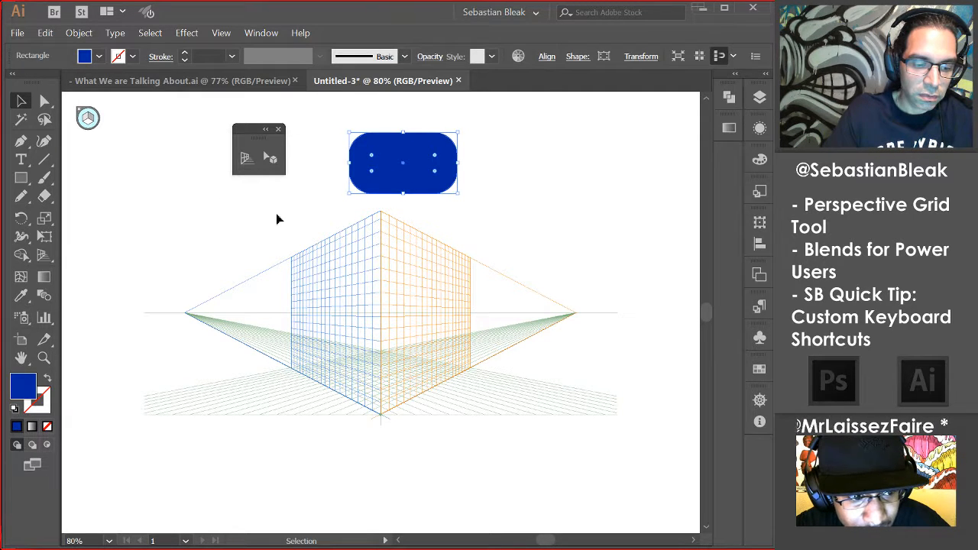
pyautogui.hotkey('shift', 'p')
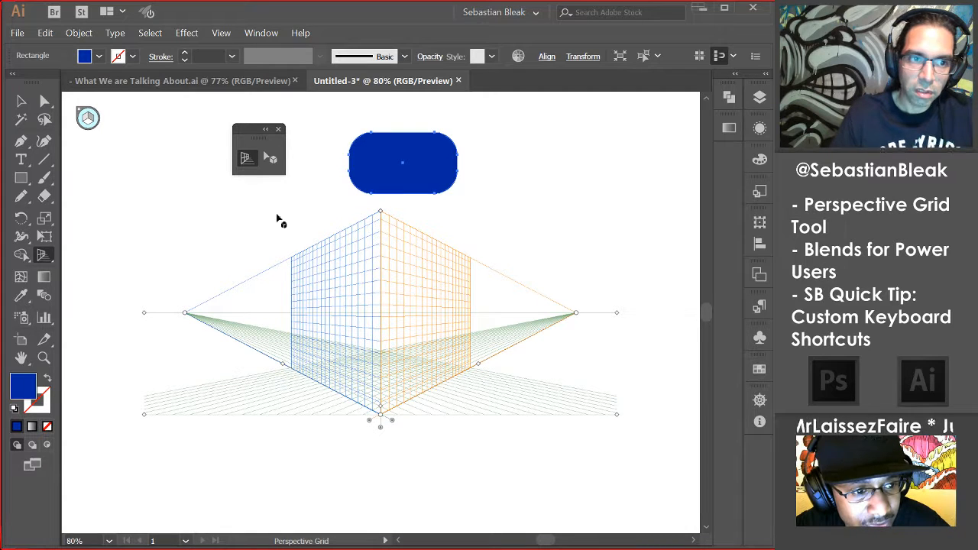
pyautogui.press('2')
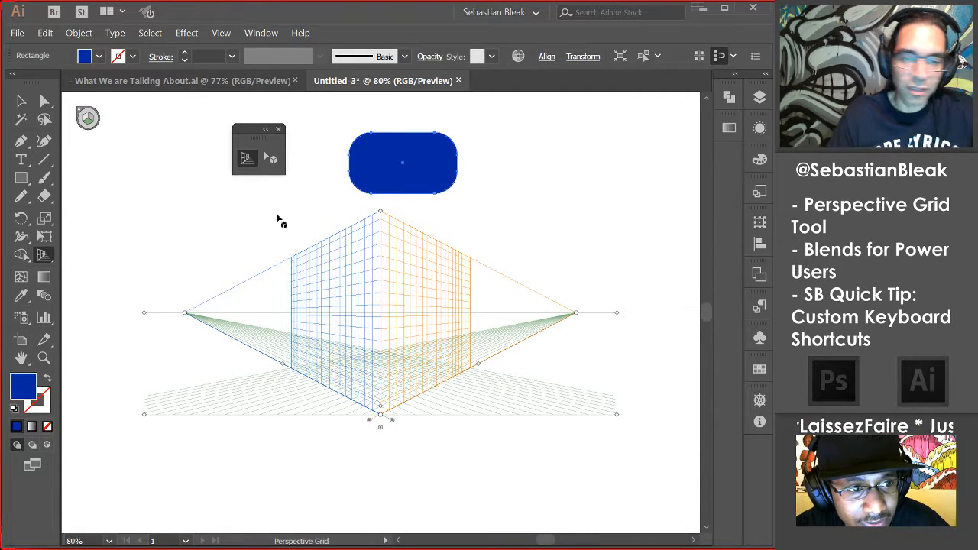
pyautogui.press('3')
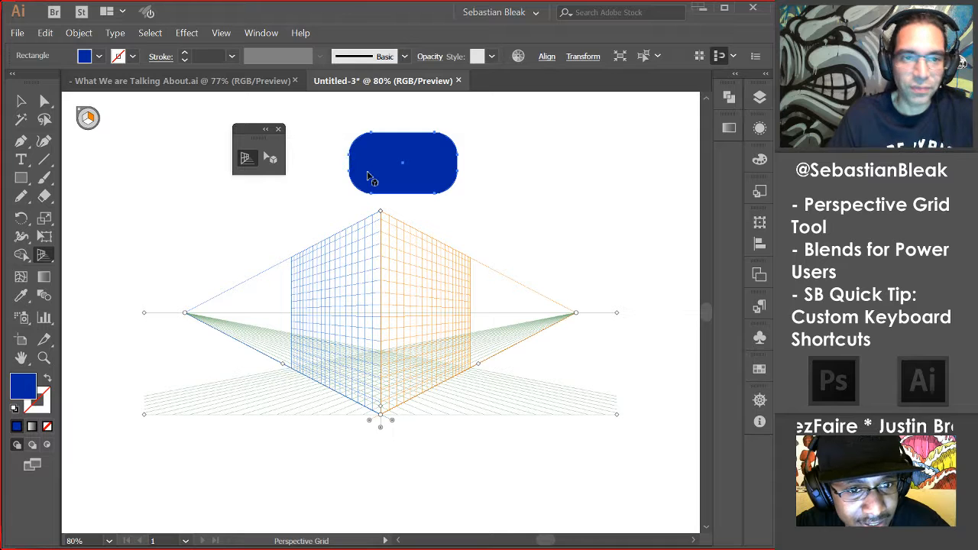
pyautogui.click(21, 100)
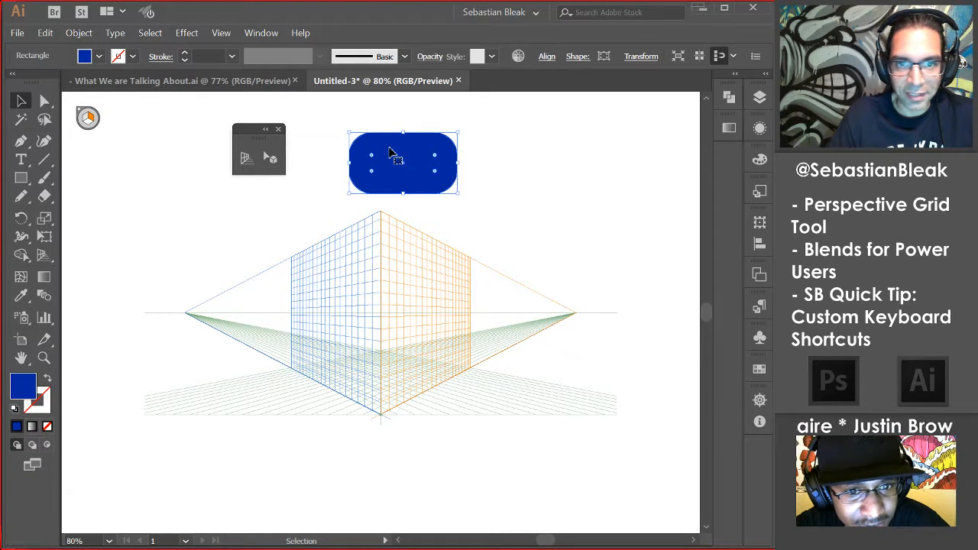
pyautogui.moveTo(393, 157); pyautogui.dragTo(412, 136)
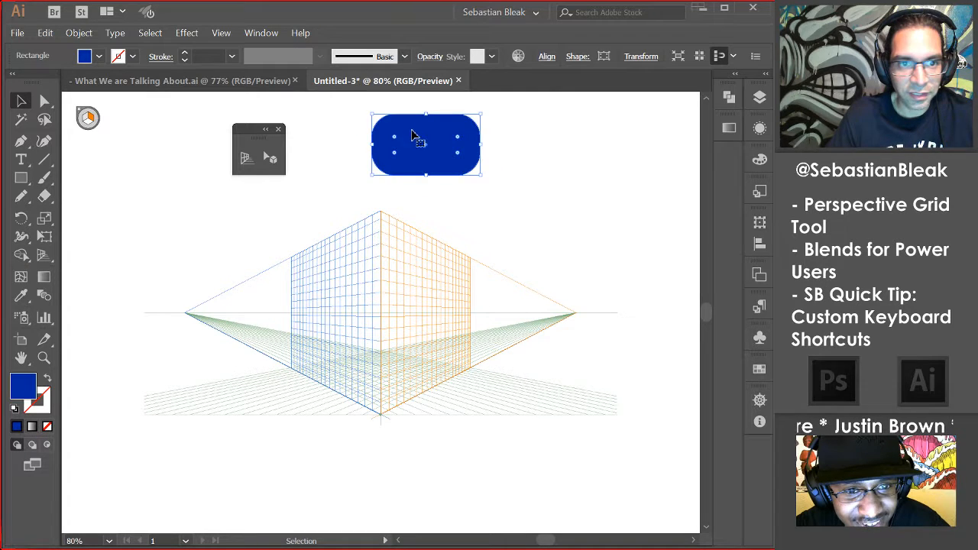
# Place the rounded rectangle on the right grid plane with Perspective Selection, undoing the first trial placement, and delete it.
pyautogui.click(271, 158)
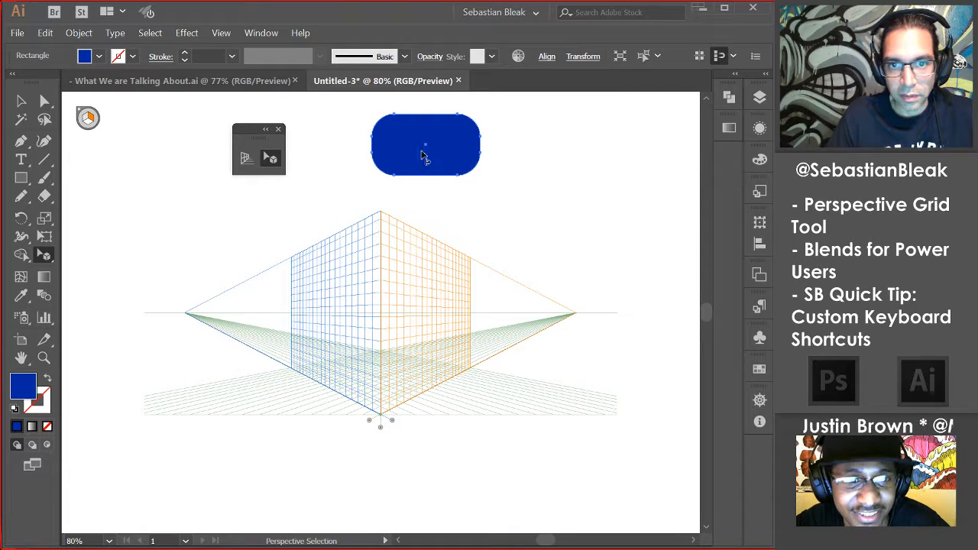
pyautogui.moveTo(414, 155); pyautogui.dragTo(203, 313)
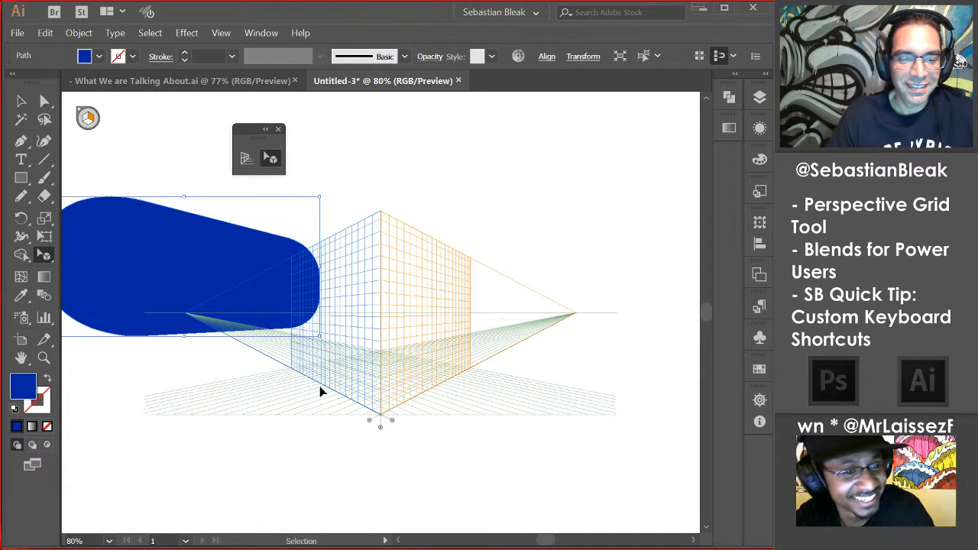
pyautogui.hotkey('ctrl', 'z')
pyautogui.moveTo(497, 308); pyautogui.dragTo(422, 279)
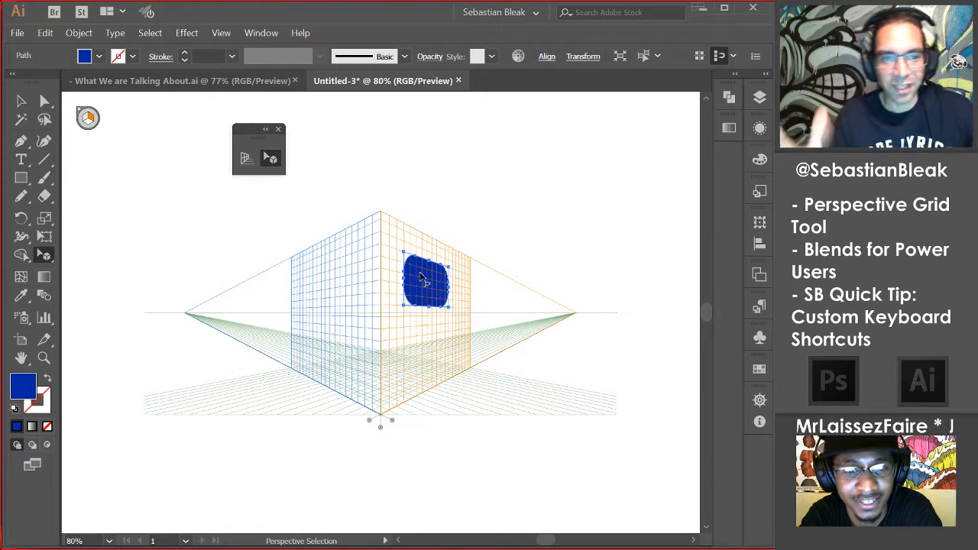
pyautogui.press('Delete')
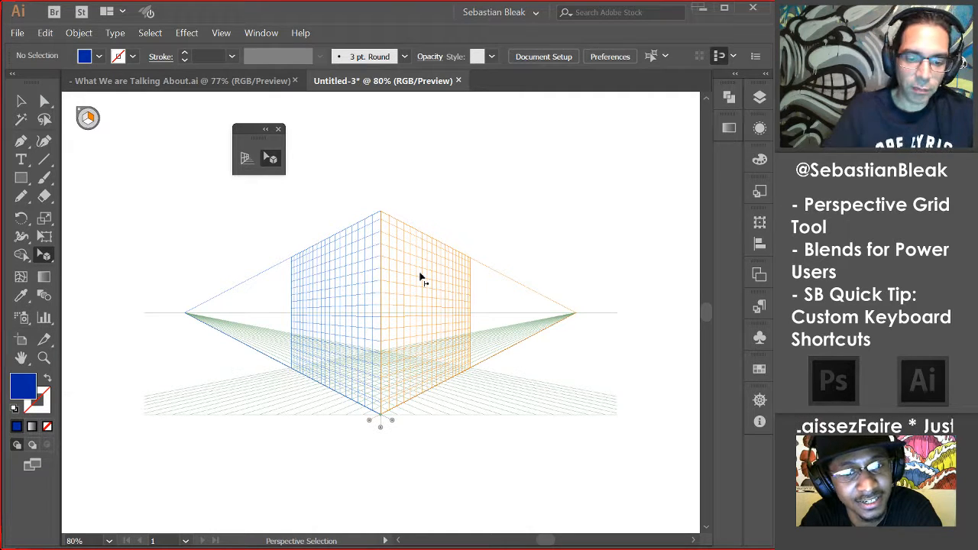
# Add the point text OUTLAWS above the perspective grid and enlarge it to about 78 pt.
pyautogui.press('t')
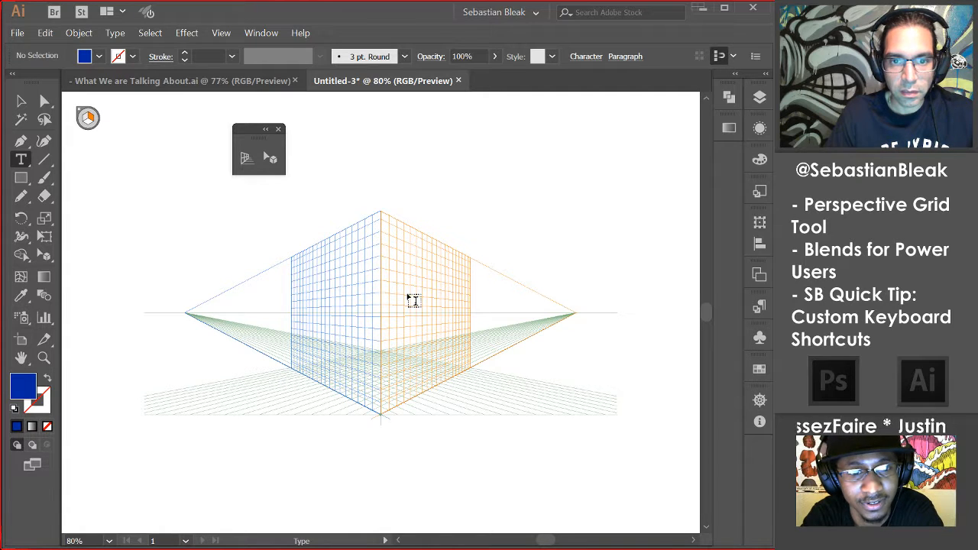
pyautogui.click(367, 141)
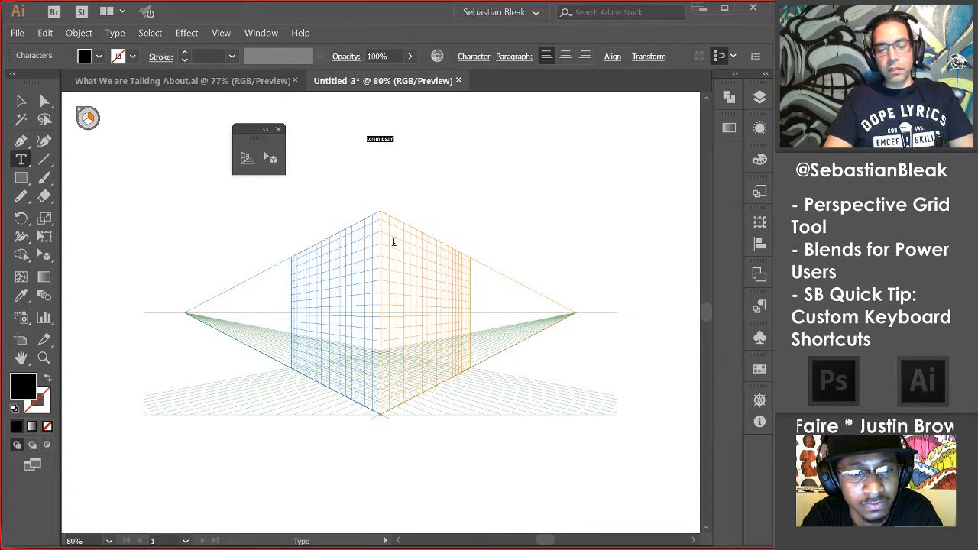
pyautogui.write('oUTLAW')
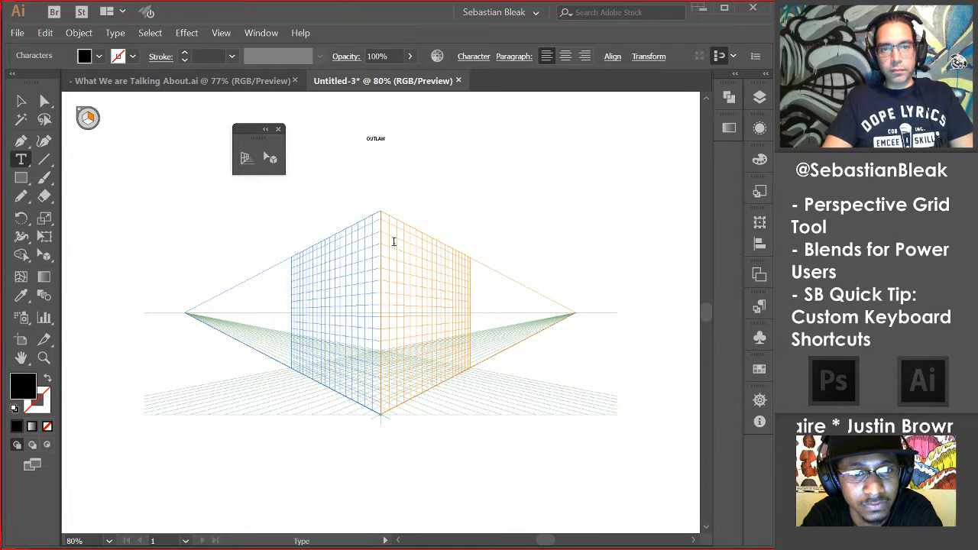
pyautogui.write('S')
pyautogui.press('Escape')
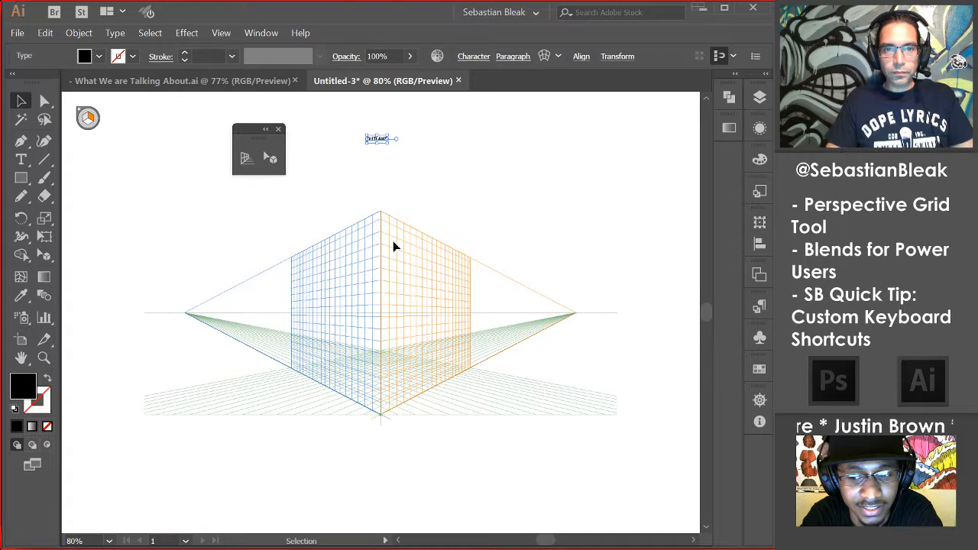
pyautogui.moveTo(378, 145); pyautogui.dragTo(373, 194)
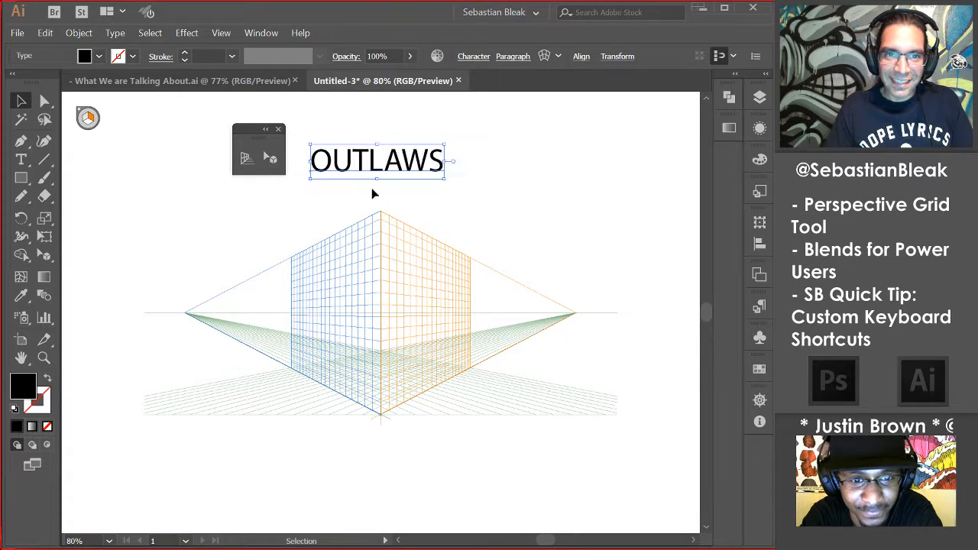
# Set the font of the OUTLAWS text to Century Gothic Bold.
pyautogui.click(474, 56)
pyautogui.write('CENTER')
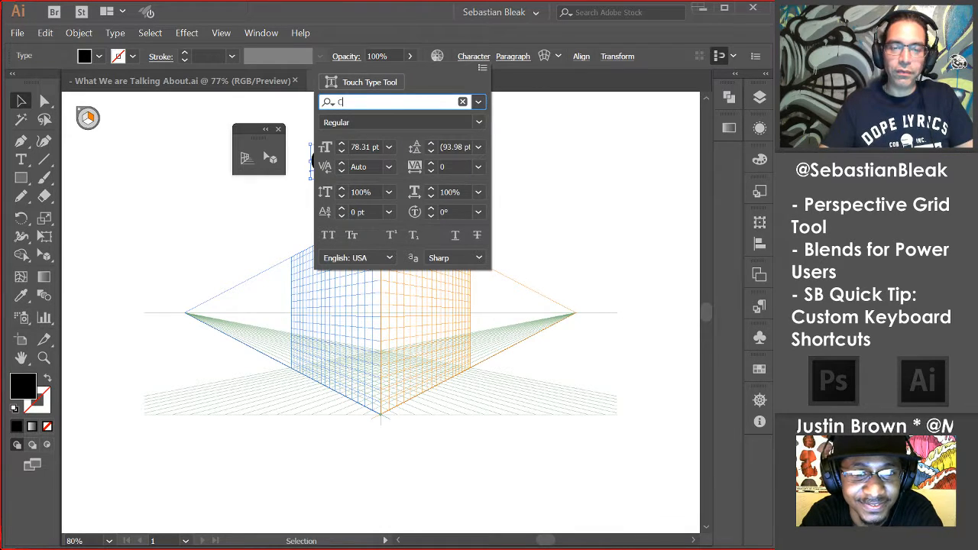
pyautogui.press('BackSpace')
pyautogui.press('BackSpace')
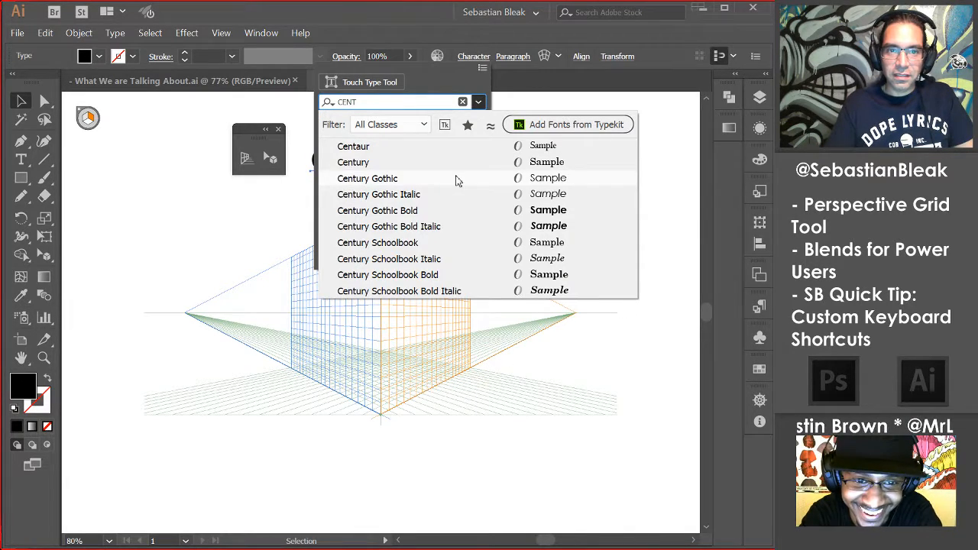
pyautogui.click(432, 212)
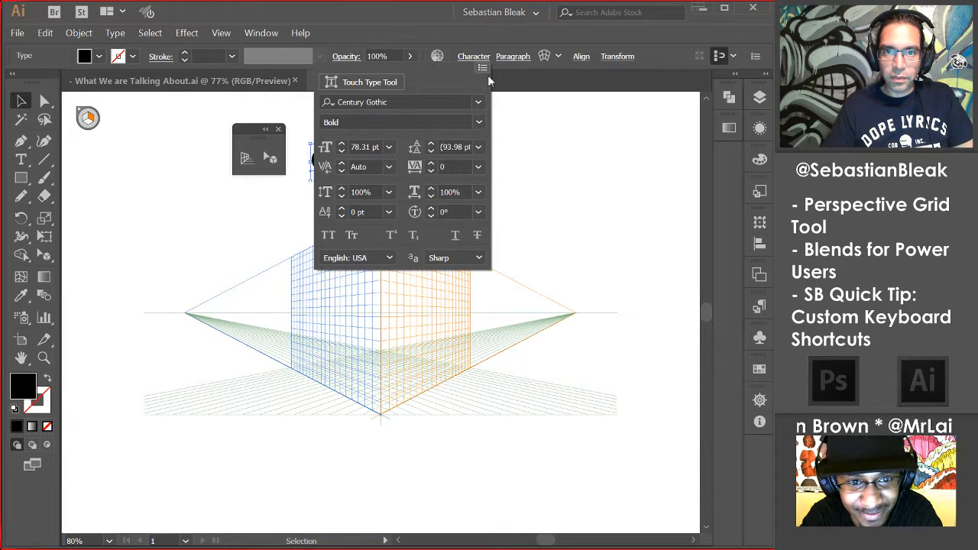
pyautogui.click(475, 56)
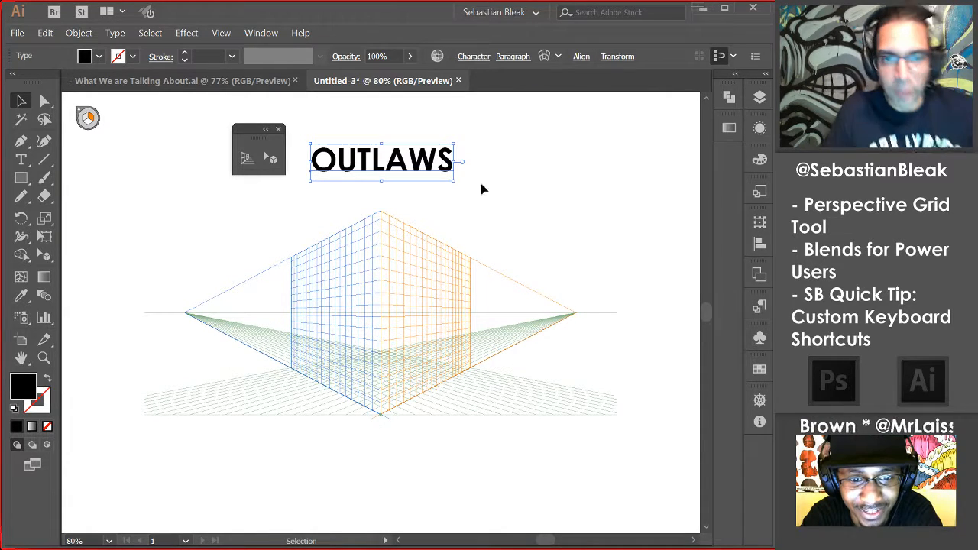
# Move the OUTLAWS text slightly up, activate the left grid and place the text on that plane in perspective.
pyautogui.moveTo(417, 168); pyautogui.dragTo(433, 149)
pyautogui.click(270, 158)
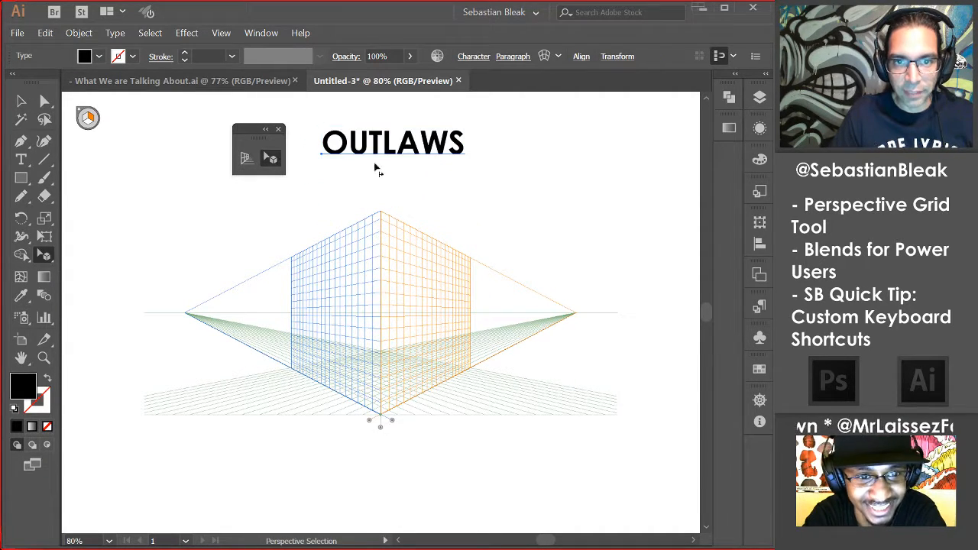
pyautogui.click(83, 117)
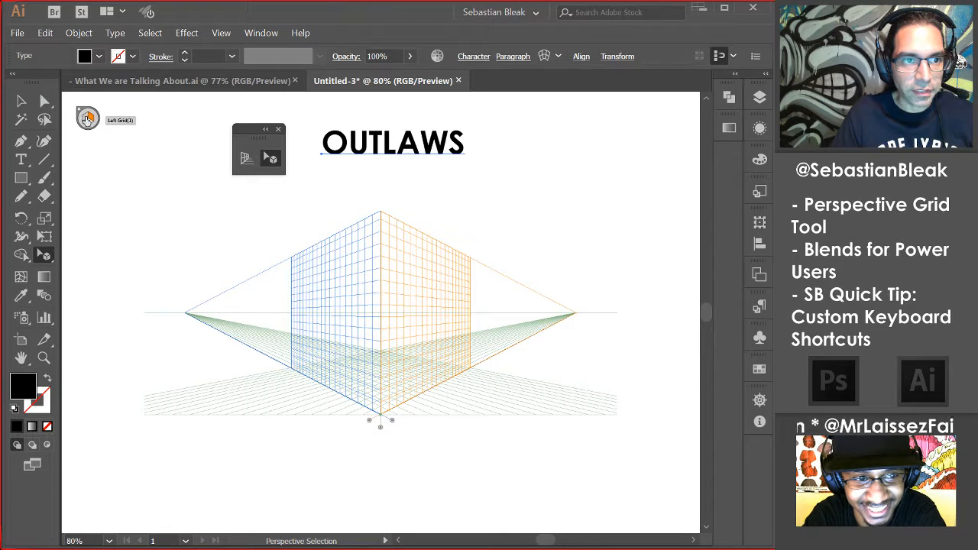
pyautogui.moveTo(368, 151); pyautogui.dragTo(316, 314)
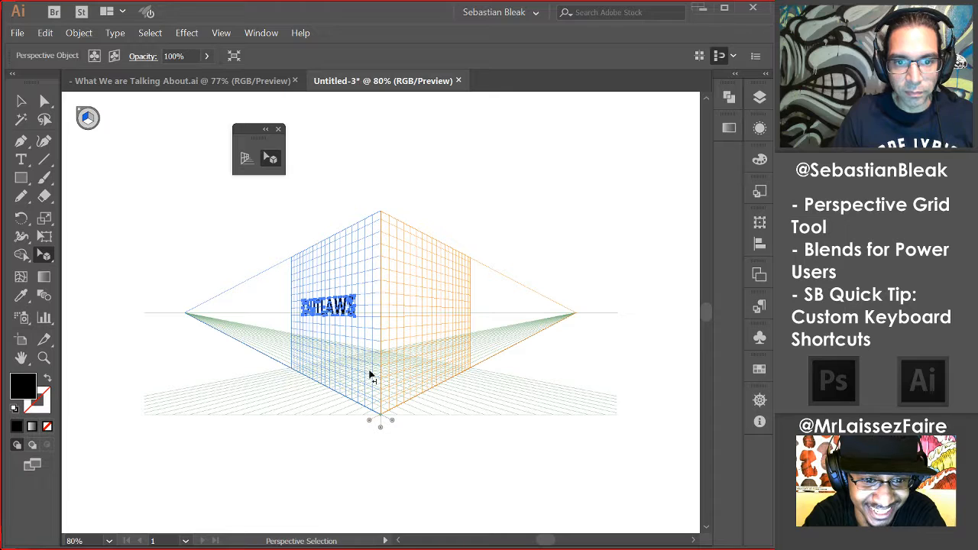
pyautogui.click(361, 130)
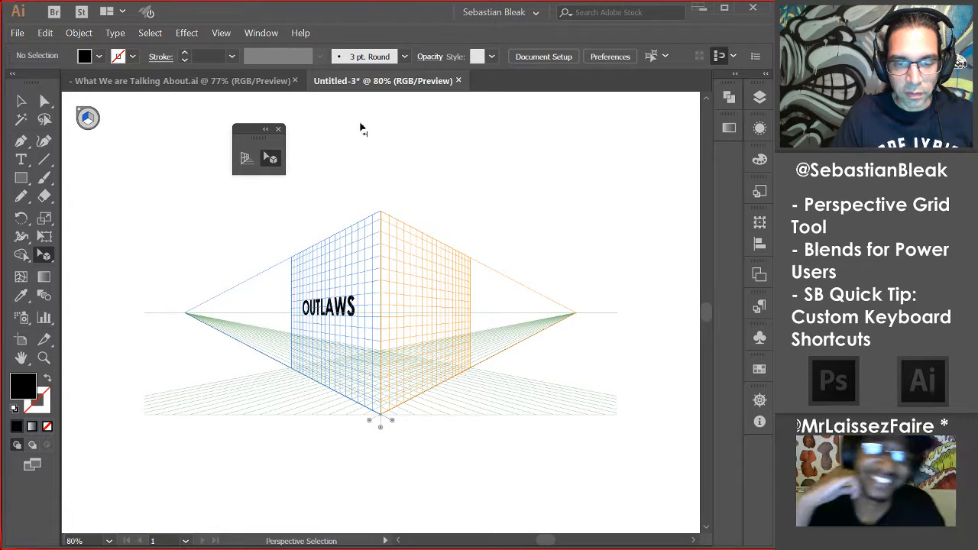
# Select the OUTLAWS text on the left grid plane and examine its perspective distortion at several magnifications up to 300%.
pyautogui.click(328, 310)
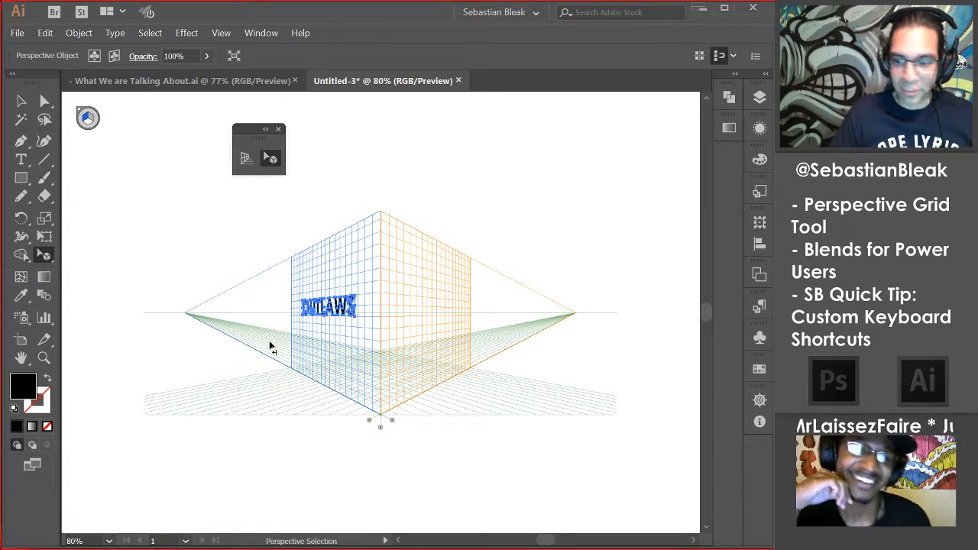
pyautogui.hotkey('ctrl', '=')
pyautogui.hotkey('ctrl', '=')
pyautogui.hotkey('ctrl', '=')
pyautogui.hotkey('ctrl', '=')
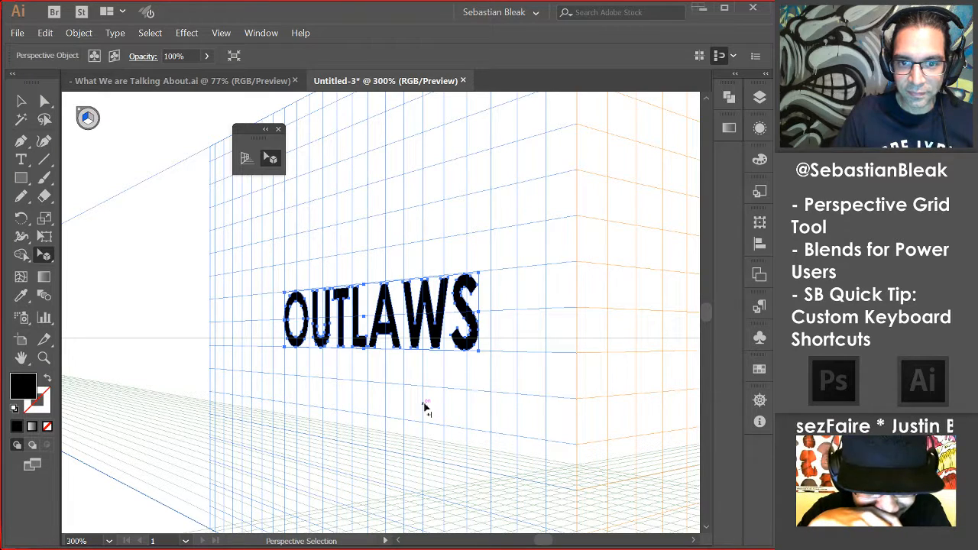
pyautogui.press('v')
pyautogui.hotkey('ctrl', '0')
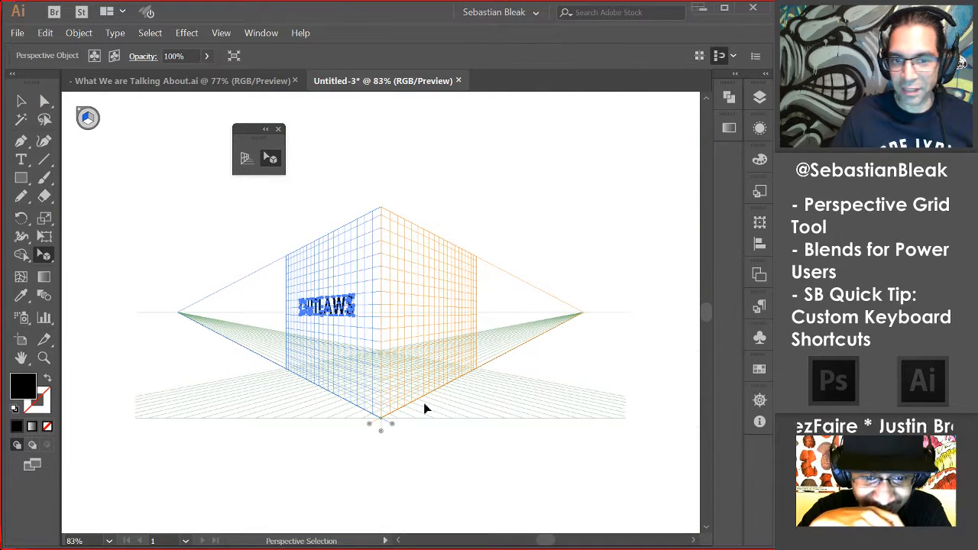
pyautogui.hotkey('ctrl', '1')
pyautogui.hotkey('ctrl', '=')
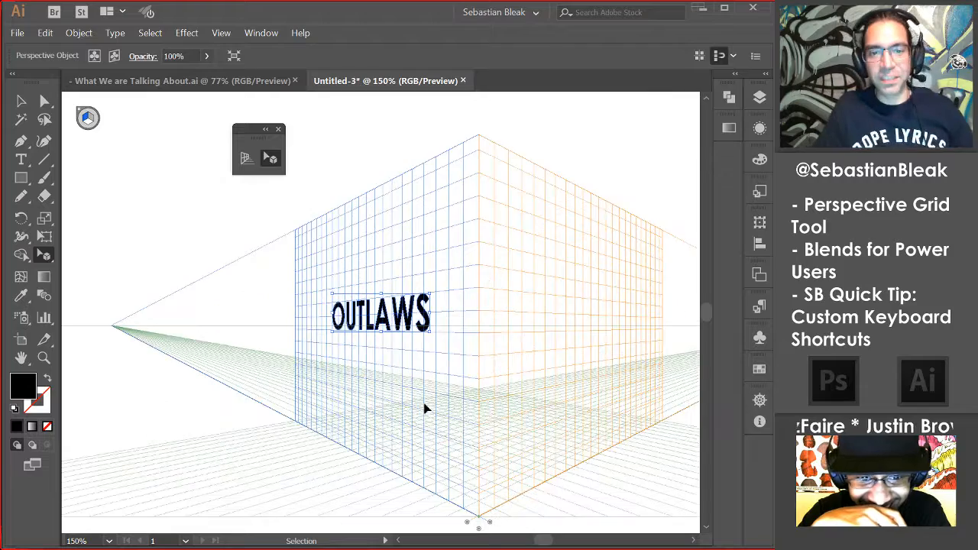
# Open the OUTLAWS text on the left grid plane for editing and try to replace its wording with new letters.
pyautogui.hotkey('ctrl', '=')
pyautogui.hotkey('shift', 'v')
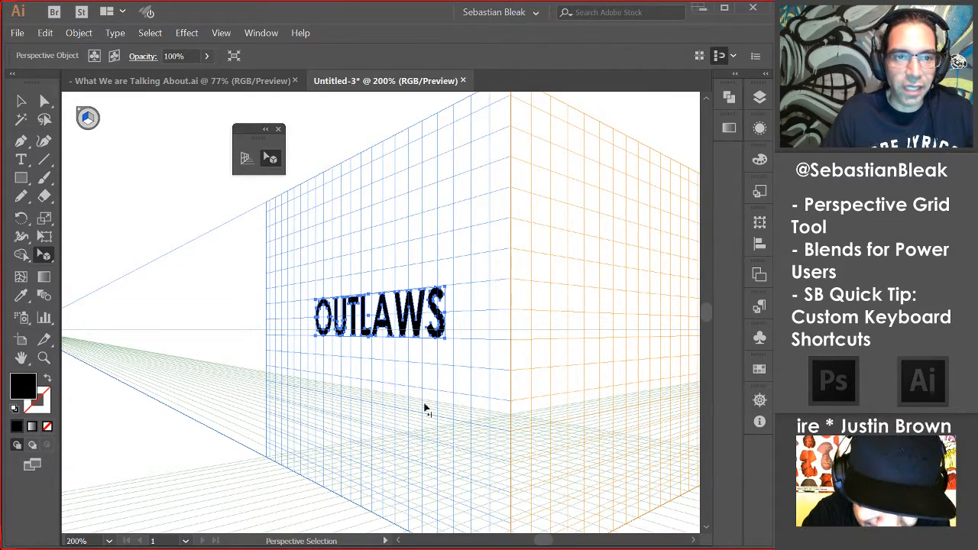
pyautogui.doubleClick(405, 334)
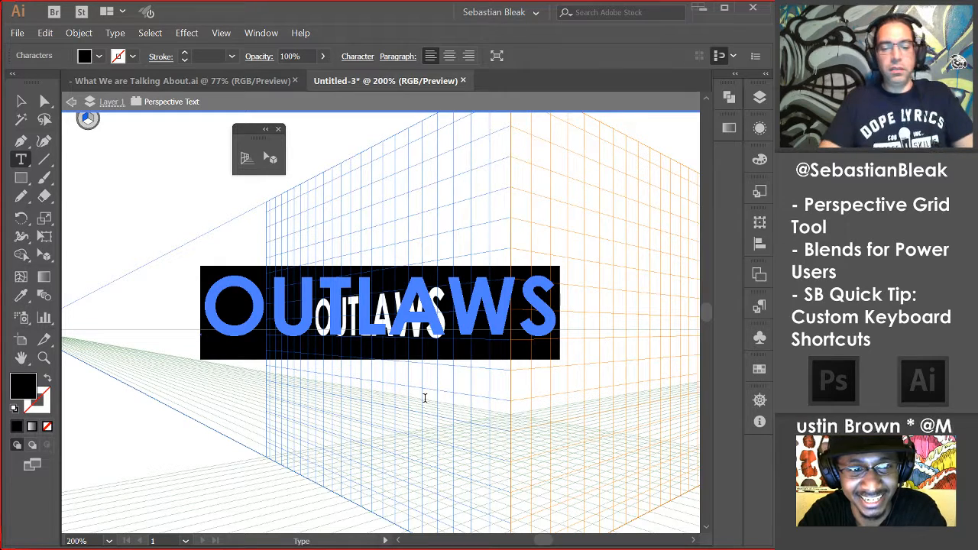
pyautogui.write('crea')
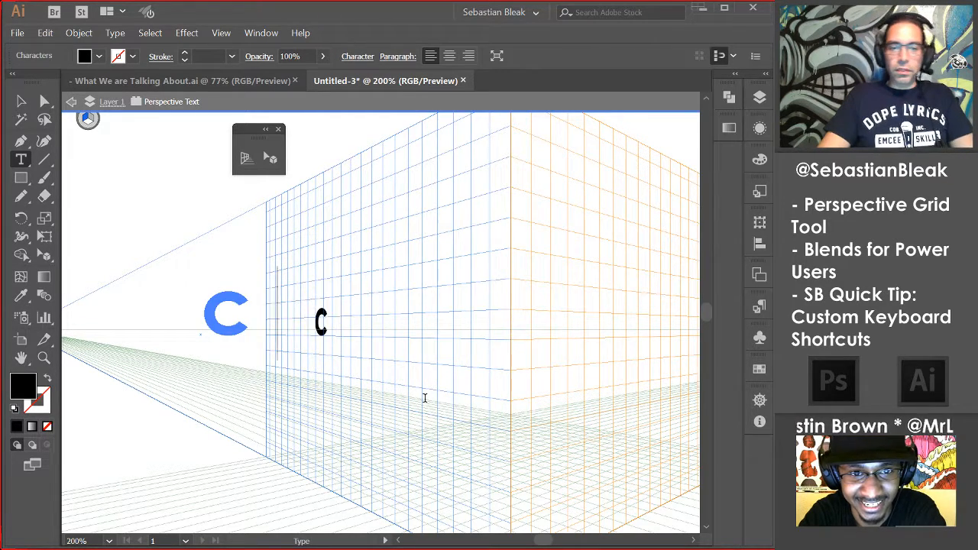
pyautogui.press('BackSpace')
pyautogui.press('BackSpace')
pyautogui.press('BackSpace')
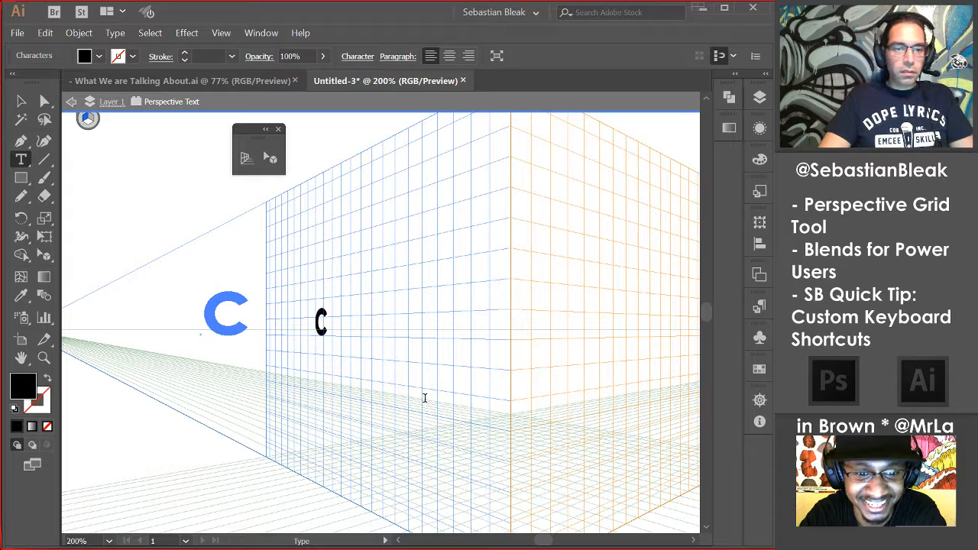
pyautogui.press('BackSpace')
pyautogui.press('c')
pyautogui.press('r')
pyautogui.press('e')
pyautogui.press('a')
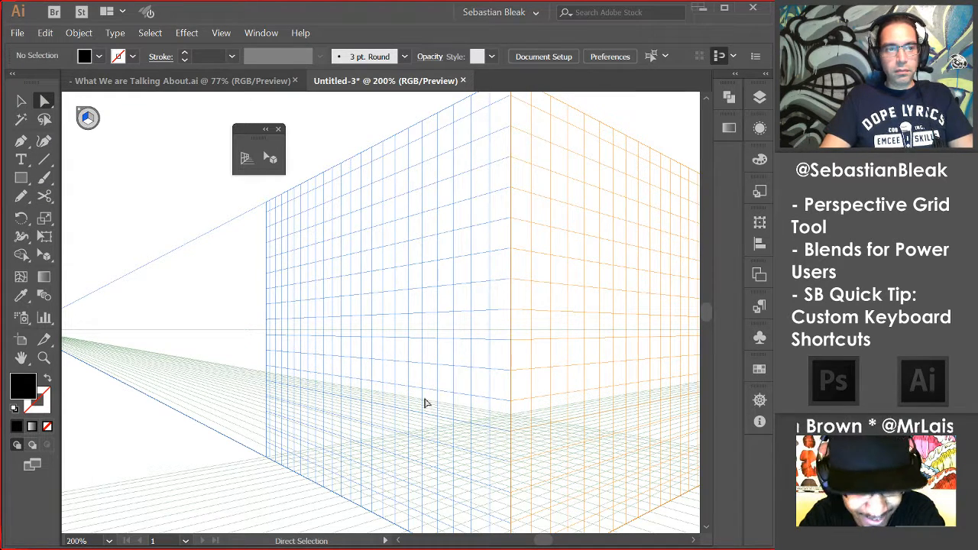
pyautogui.press('t')
pyautogui.click(370, 289)
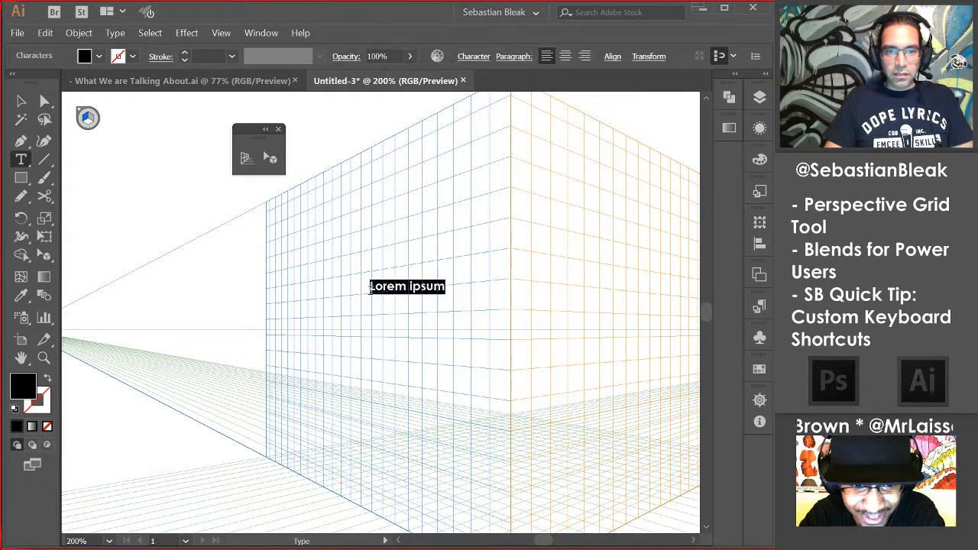
pyautogui.write('cr')
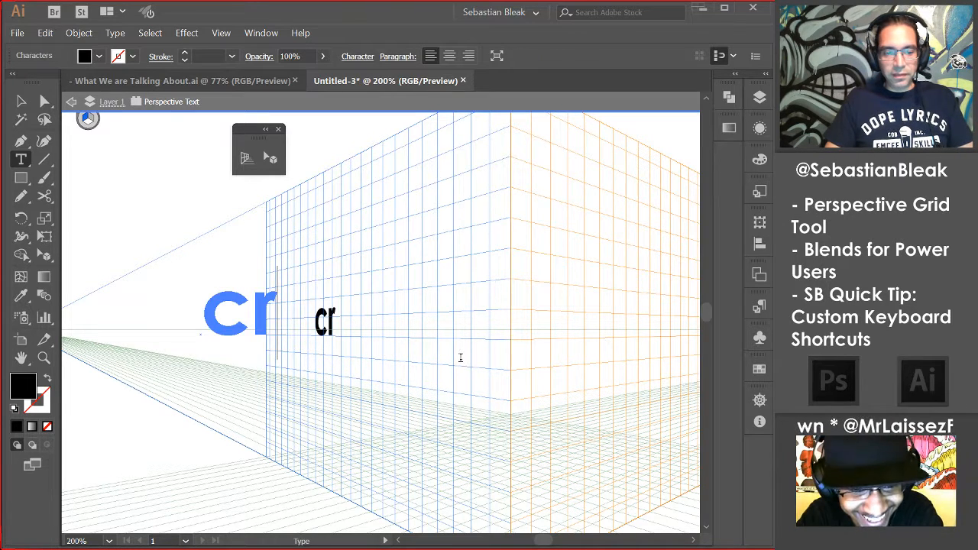
# Replace the whole wording of the perspective text with CREATIV, leave text editing and deselect it.
pyautogui.hotkey('ctrl', 'a')
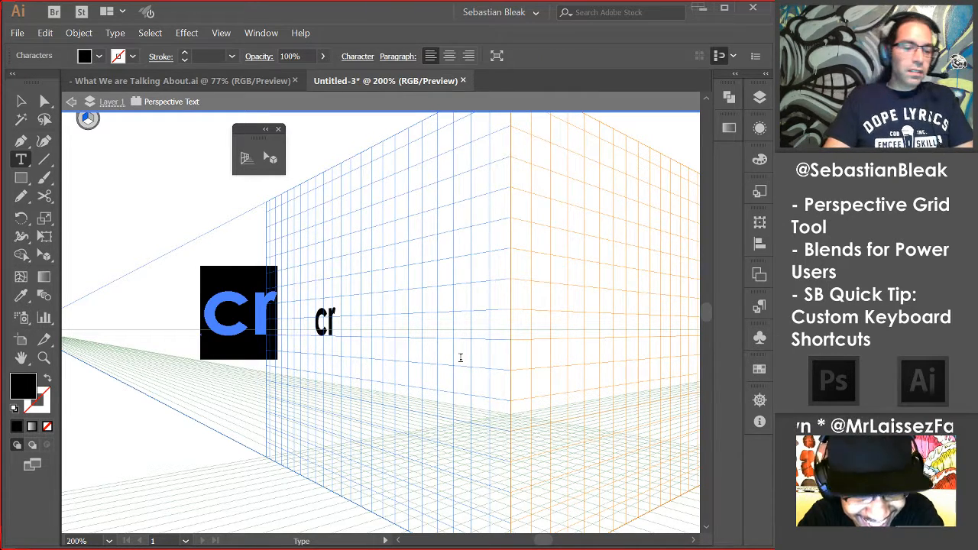
pyautogui.write('CREATIV')
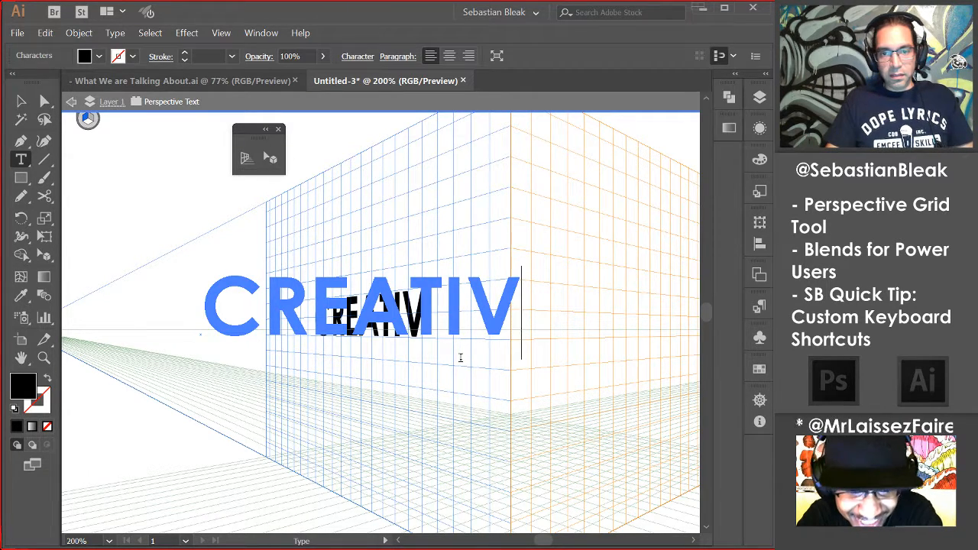
pyautogui.press('Escape')
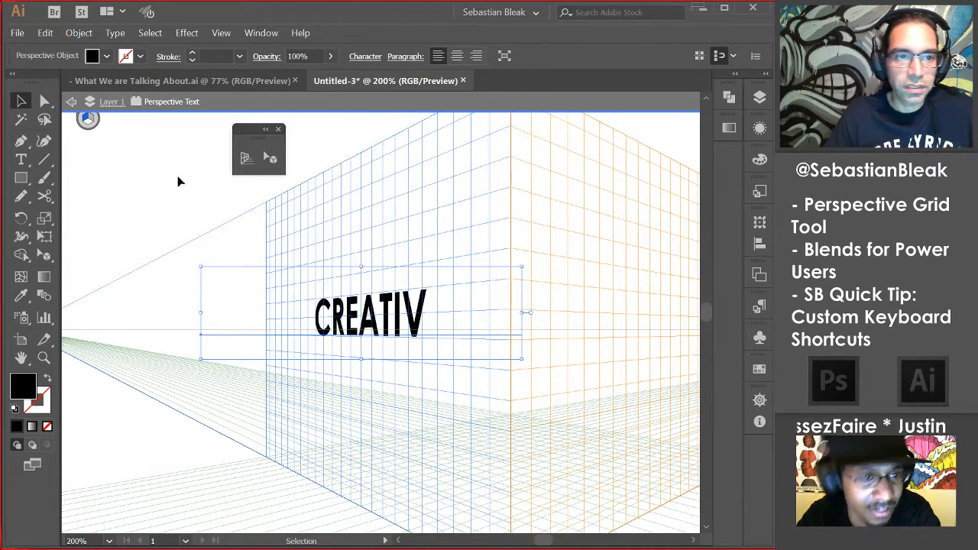
pyautogui.press('Escape')
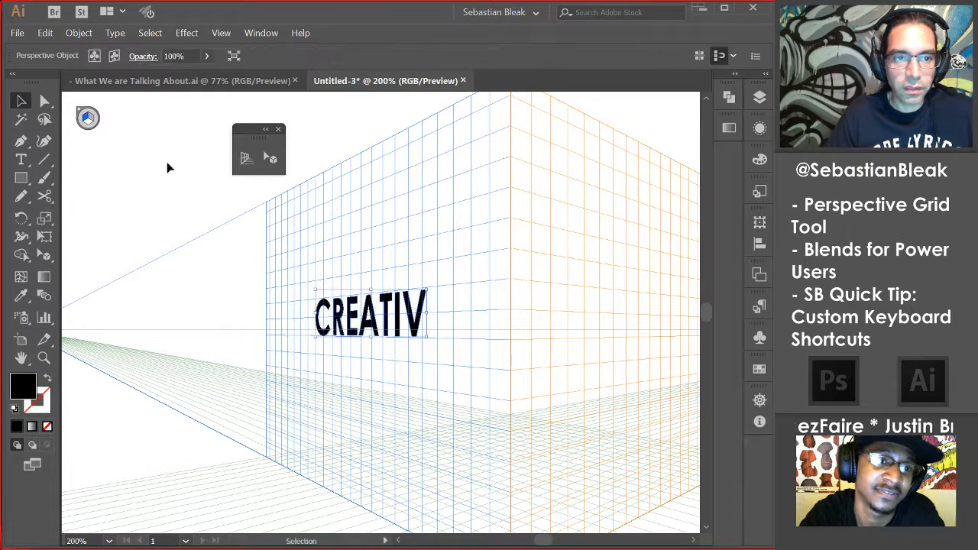
pyautogui.click(146, 208)
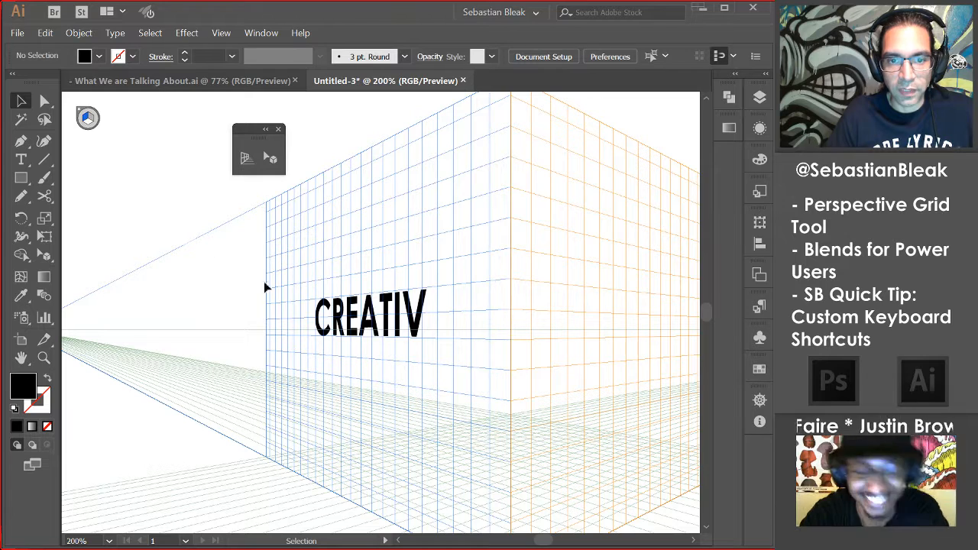
# Enlarge the CREATIV text with the ordinary Selection tool, accept expanding the perspective object, and try to open it for text editing.
pyautogui.click(359, 321)
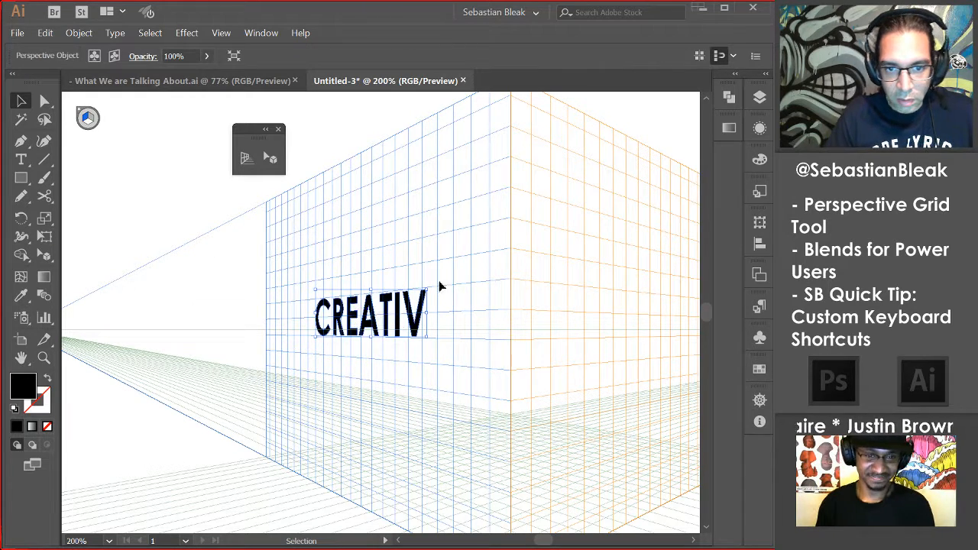
pyautogui.moveTo(427, 289); pyautogui.dragTo(494, 233)
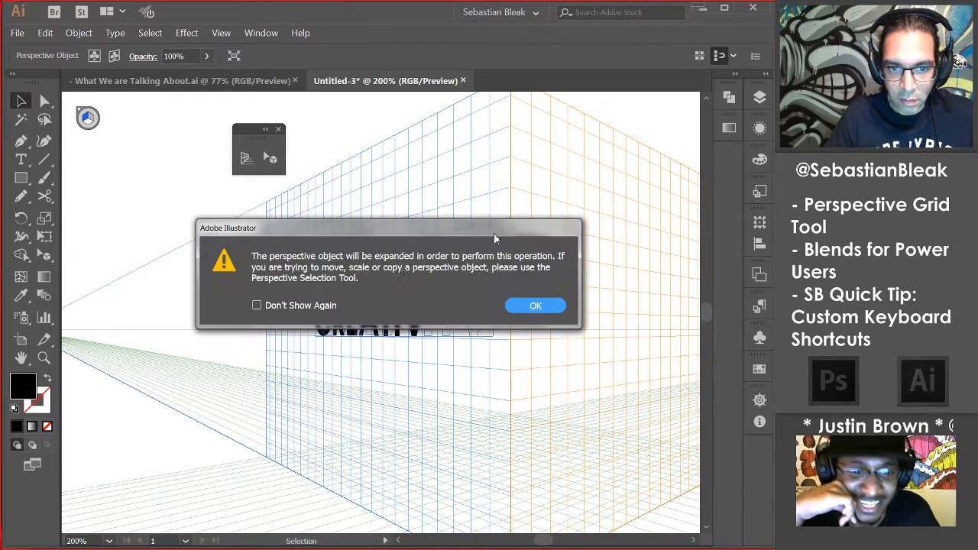
pyautogui.click(534, 305)
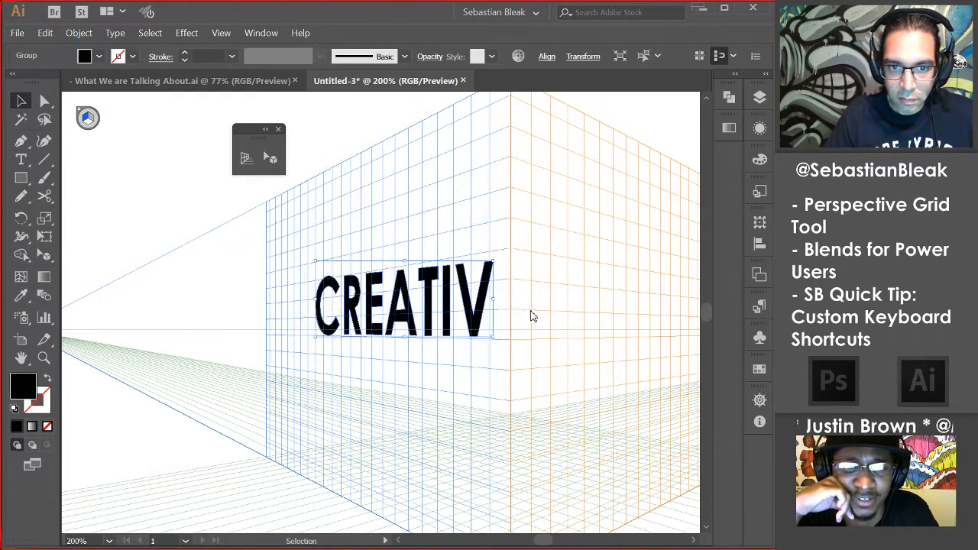
pyautogui.doubleClick(360, 302)
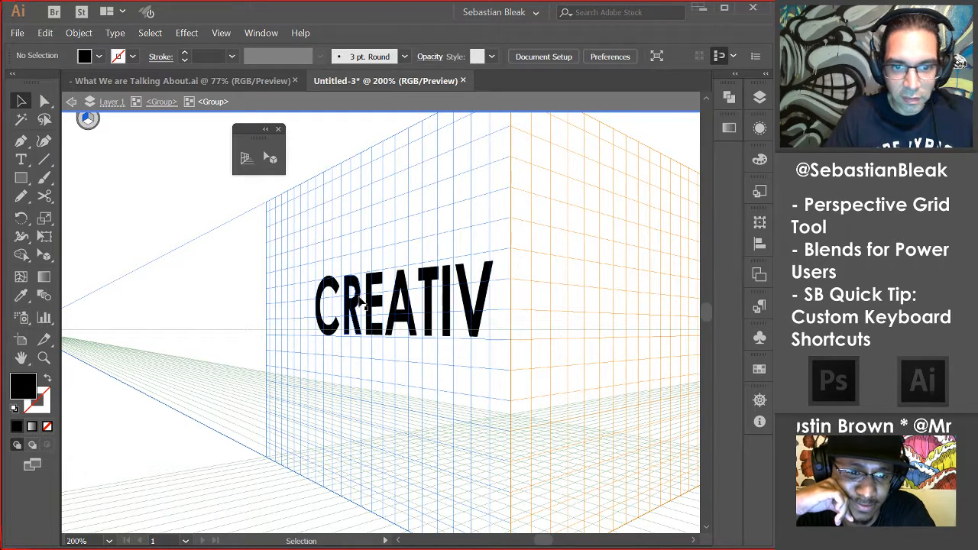
# Undo the scaling and wording changes back to the OUTLAWS text on the left grid plane.
pyautogui.hotkey('ctrl', 'z')
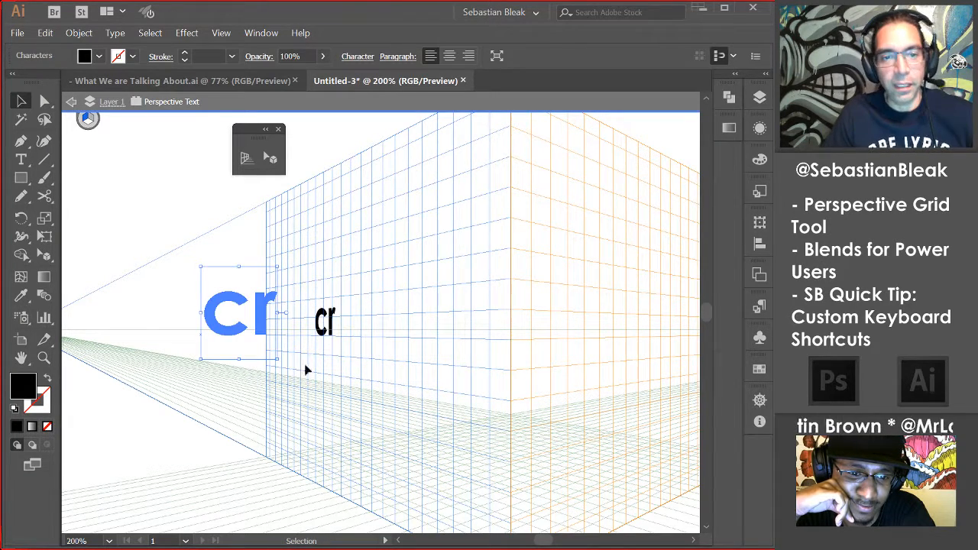
pyautogui.hotkey('ctrl', 'z')
pyautogui.hotkey('ctrl', 'z')
pyautogui.hotkey('ctrl', 'z')
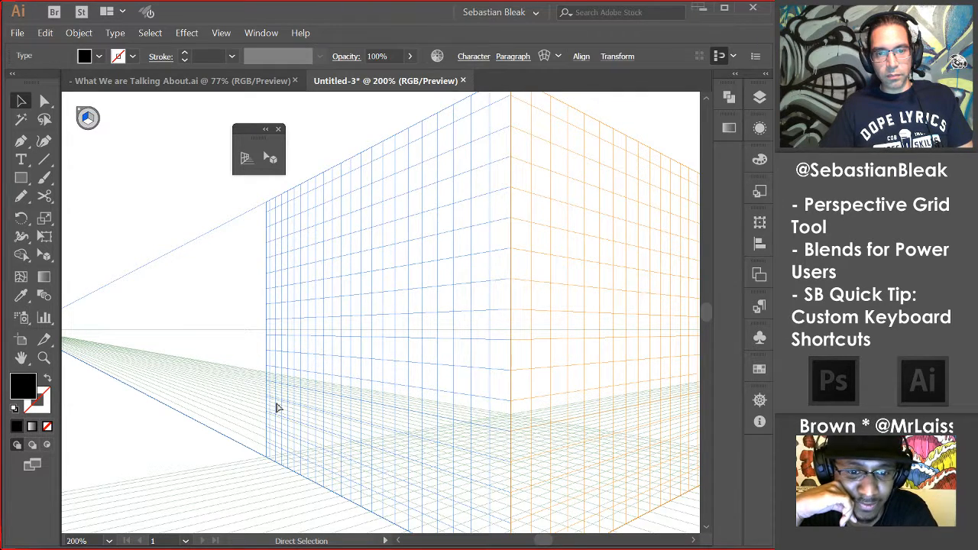
pyautogui.hotkey('ctrl', 'v')
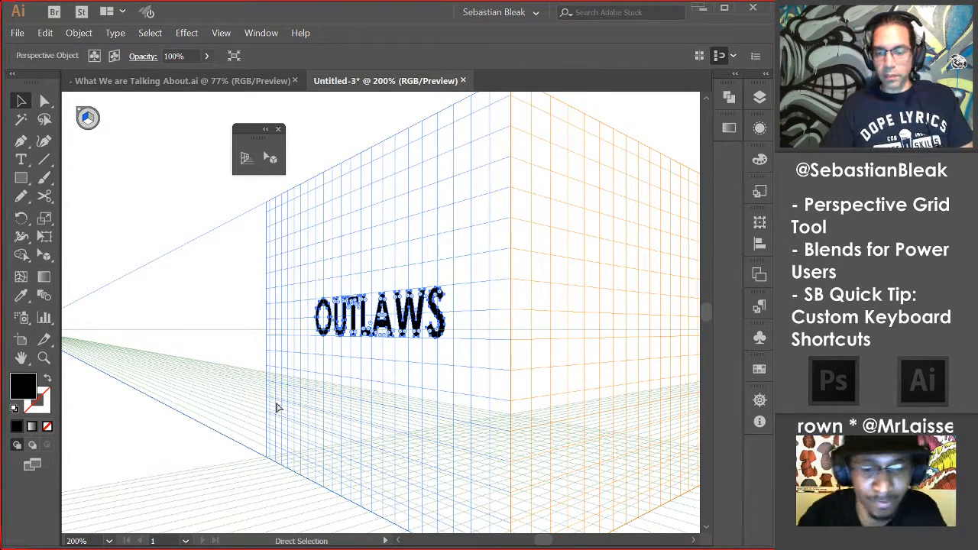
pyautogui.press('v')
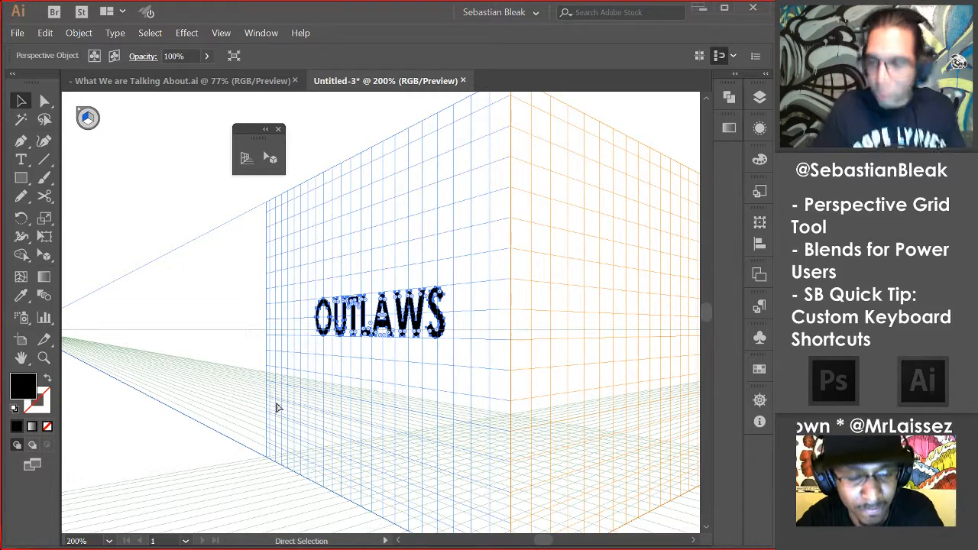
# Examine the letter shapes of the OUTLAWS text at 400% in Outline view, then return to Preview.
pyautogui.hotkey('ctrl', '=')
pyautogui.hotkey('ctrl', '=')
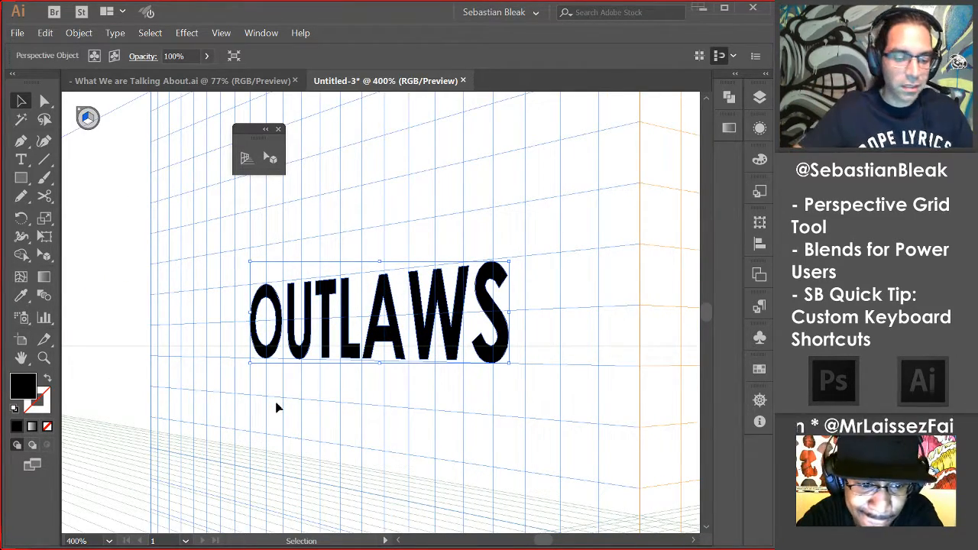
pyautogui.hotkey('ctrl', 'y')
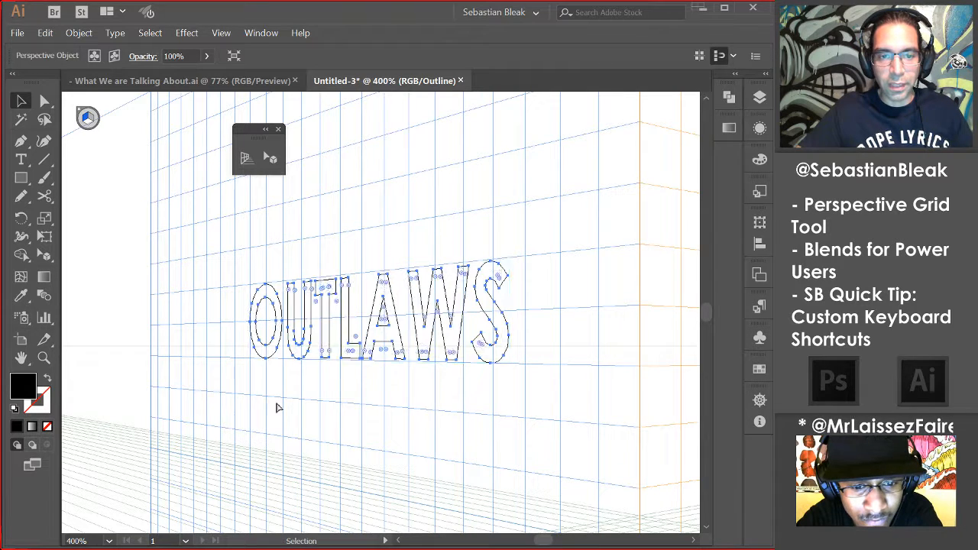
pyautogui.hotkey('ctrl', 'y')
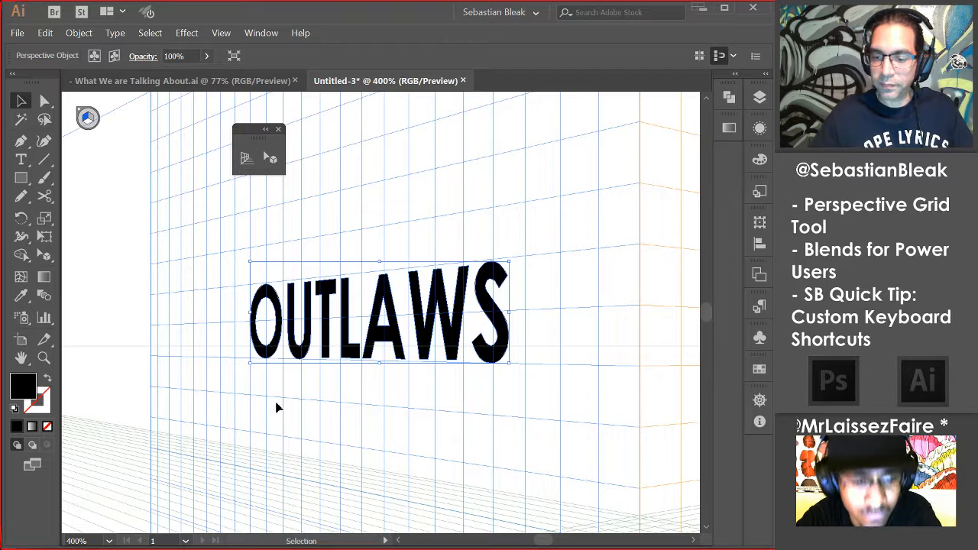
# Delete the OUTLAWS text from the left plane and add new point text reading OUTLAW above the perspective grid.
pyautogui.press('Delete')
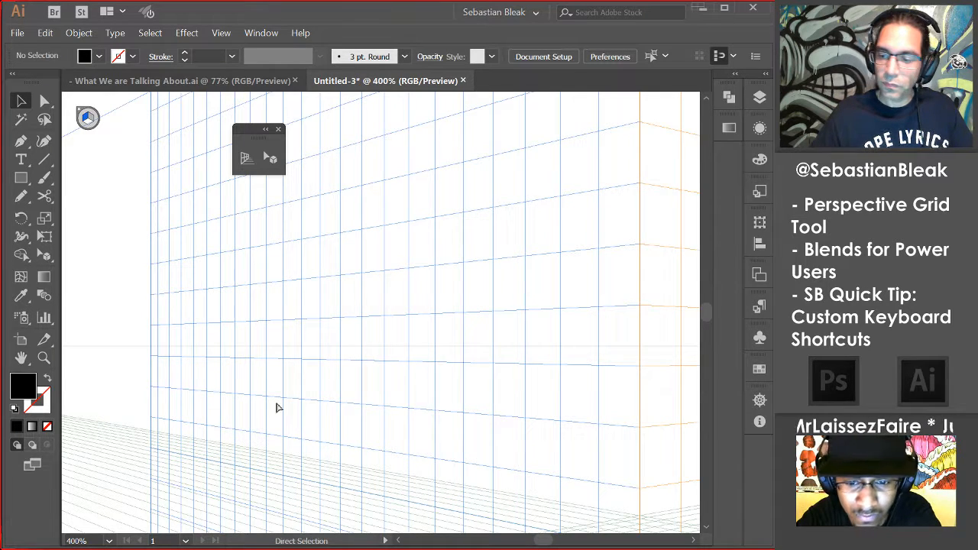
pyautogui.hotkey('ctrl', '0')
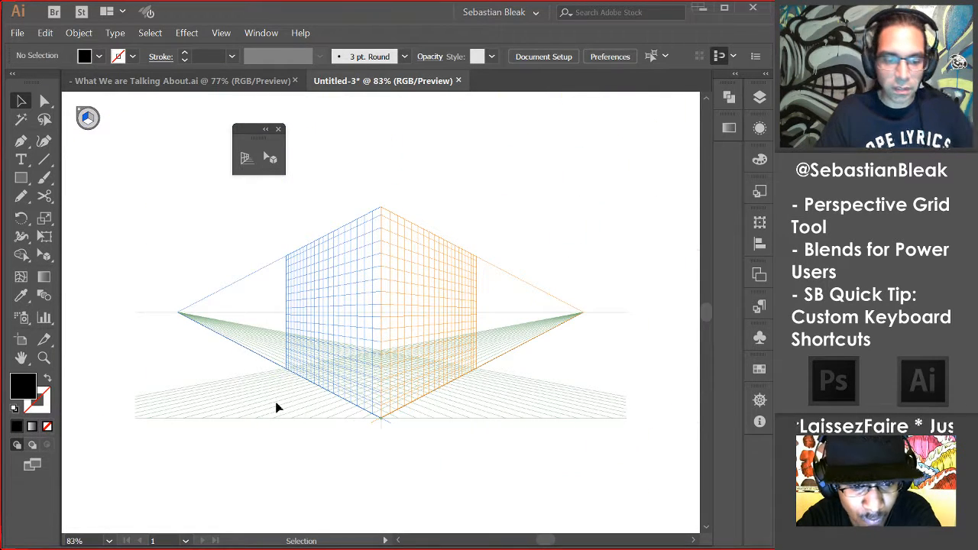
pyautogui.press('t')
pyautogui.click(346, 127)
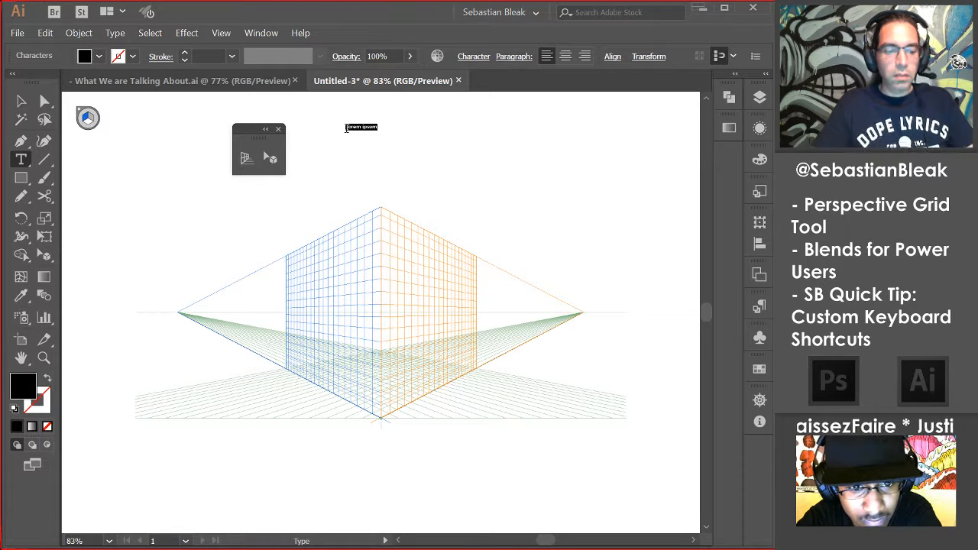
pyautogui.write('Purlaw')
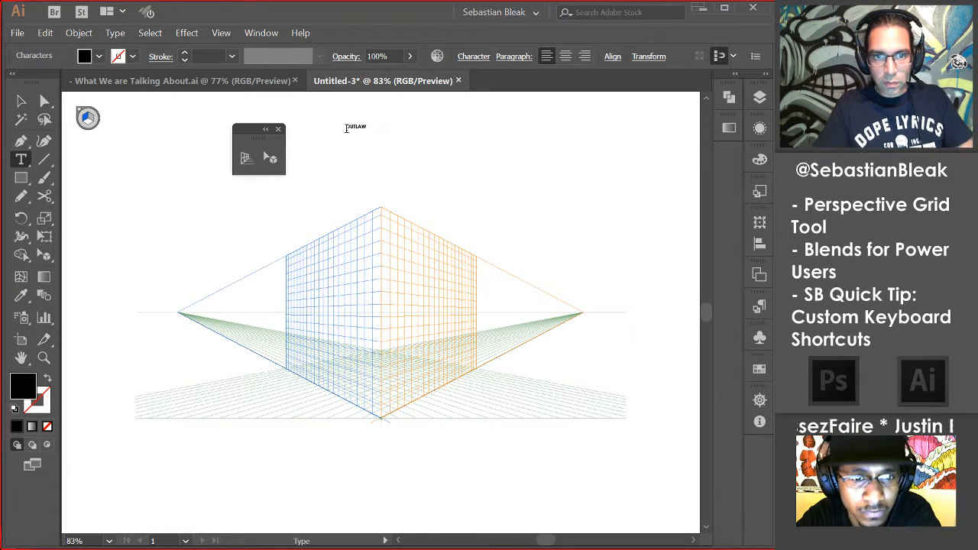
pyautogui.press('Escape')
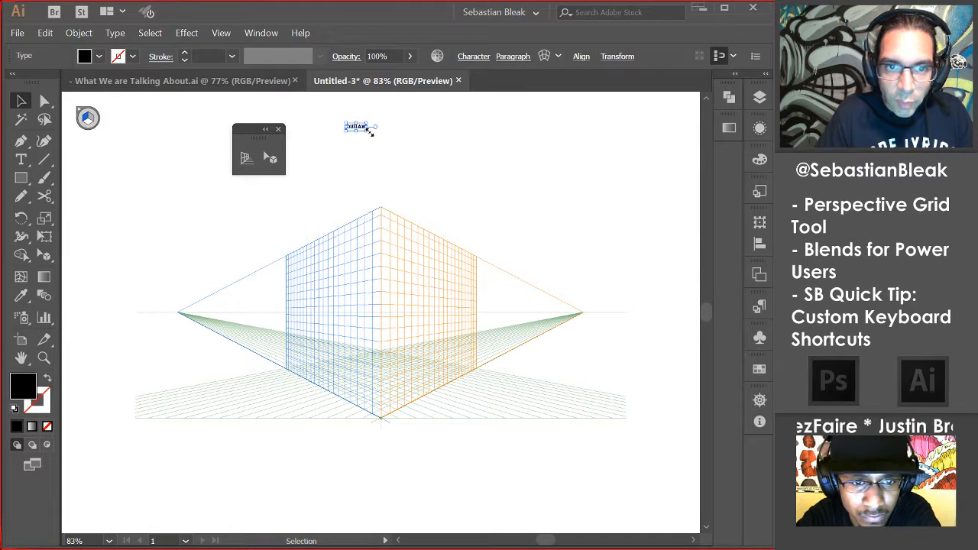
# Enlarge the OUTLAW text to about the width of both grid walls and place it on the left plane with Perspective Selection.
pyautogui.moveTo(369, 131); pyautogui.dragTo(543, 221)
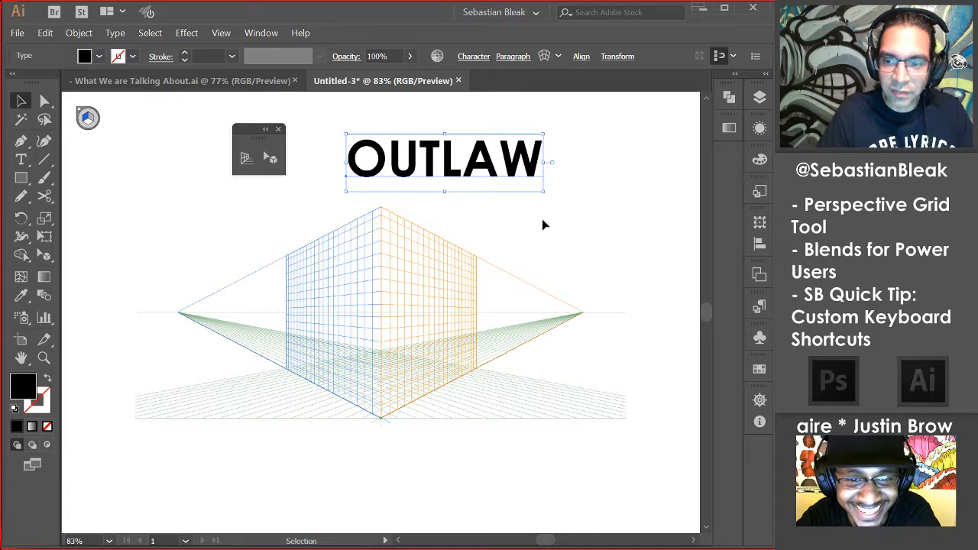
pyautogui.click(272, 159)
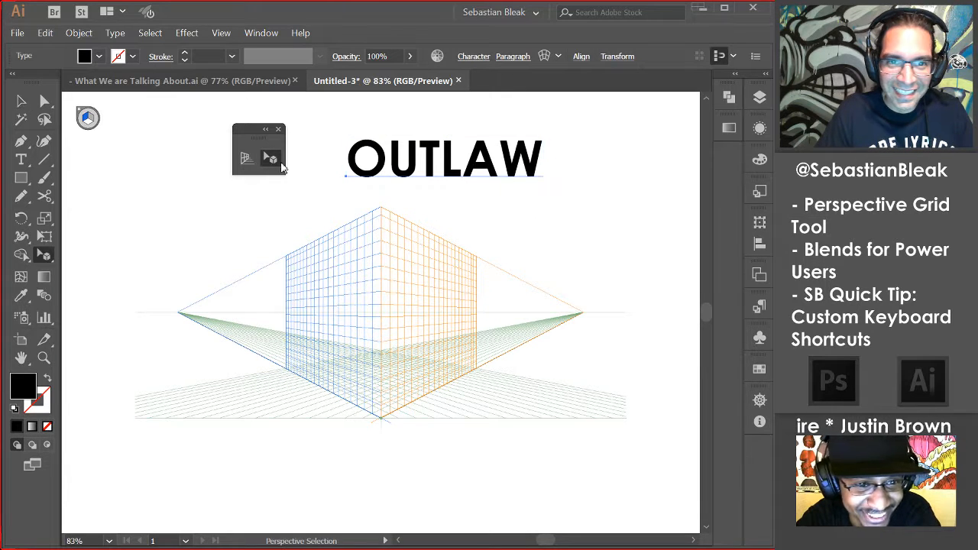
pyautogui.moveTo(416, 169); pyautogui.dragTo(310, 296)
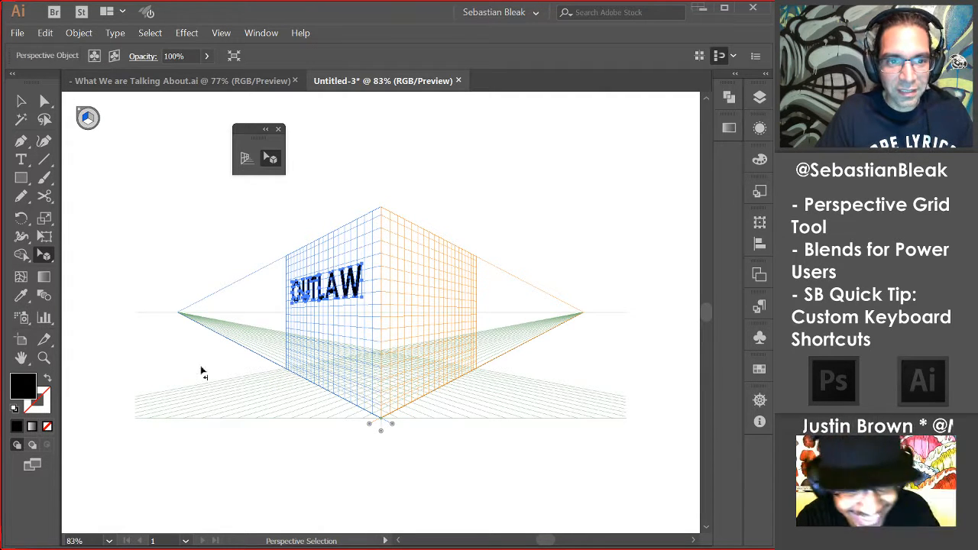
pyautogui.click(223, 253)
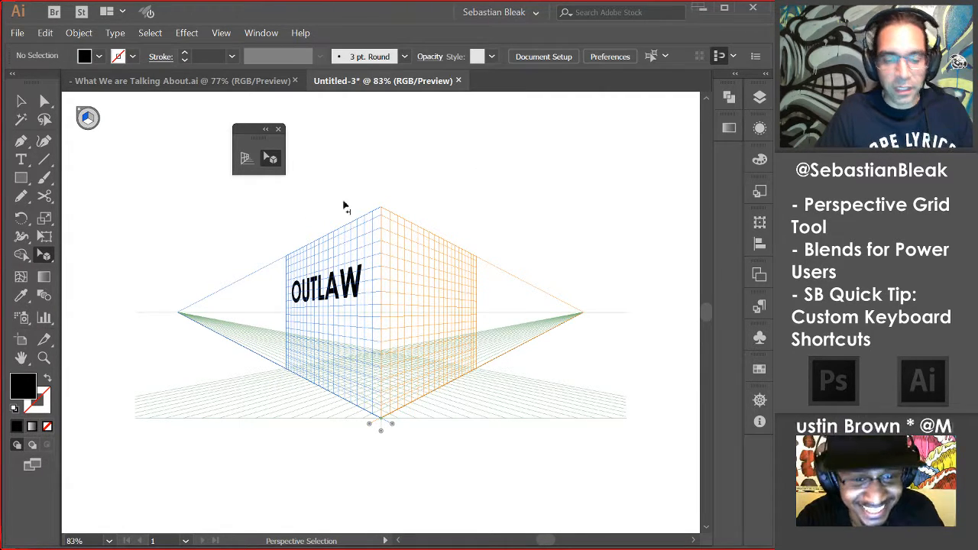
# Examine the OUTLAW text in Outline view, open it for editing in isolation mode, exit without changes and return to Preview.
pyautogui.hotkey('ctrl', 'y')
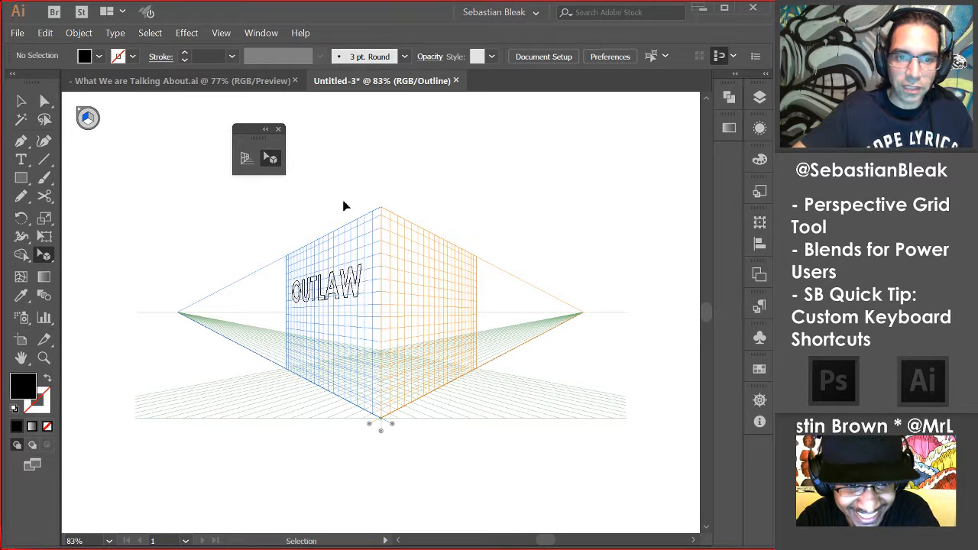
pyautogui.hotkey('ctrl', 'y')
pyautogui.hotkey('ctrl', 'y')
pyautogui.hotkey('shift', 'v')
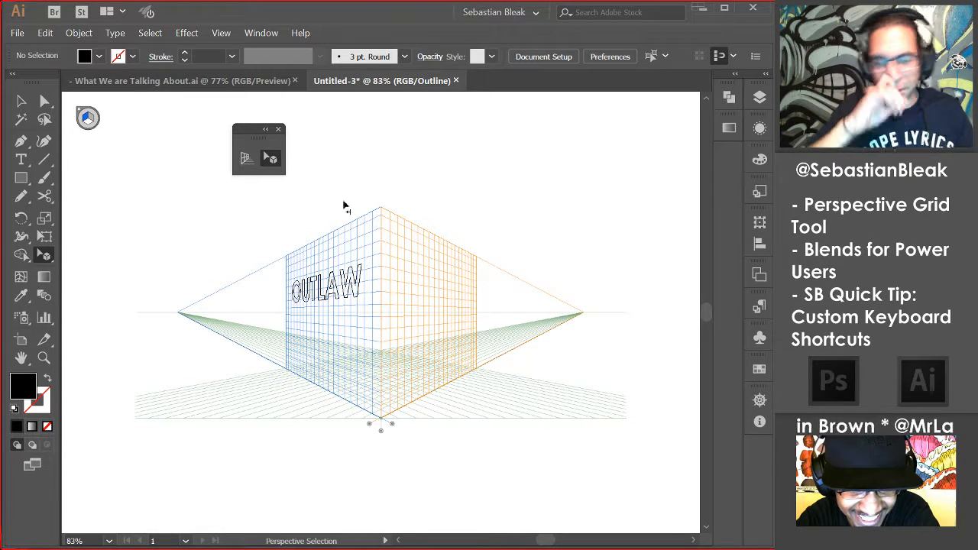
pyautogui.doubleClick(337, 289)
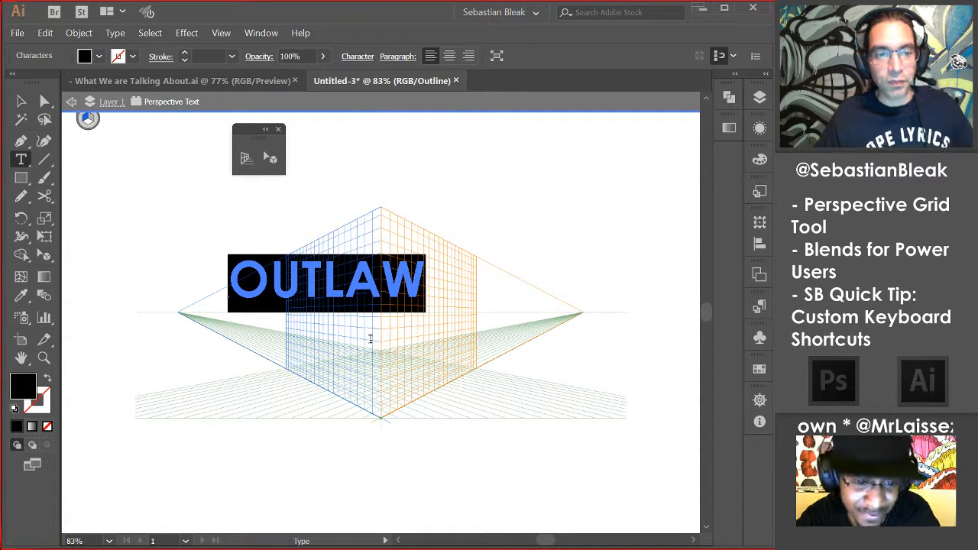
pyautogui.press('Escape')
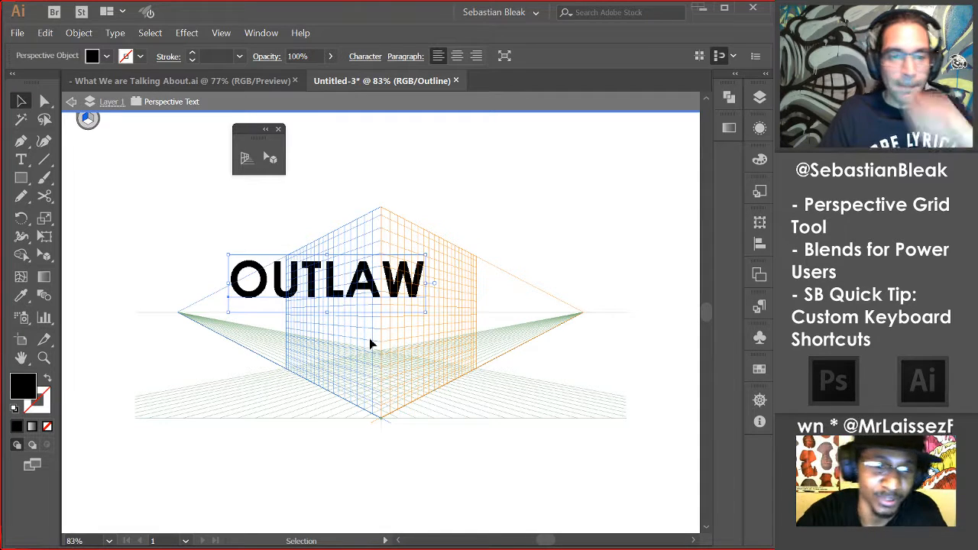
pyautogui.doubleClick(365, 166)
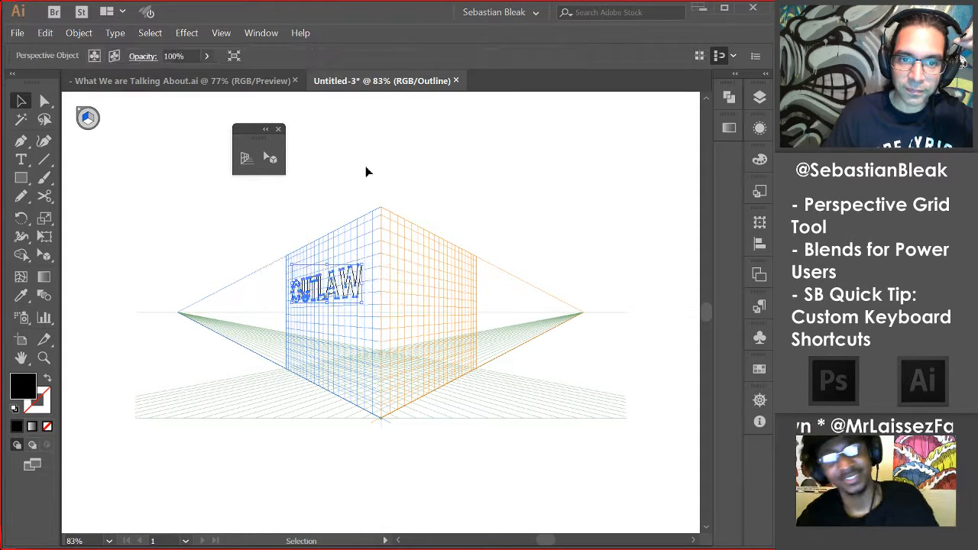
pyautogui.click(510, 200)
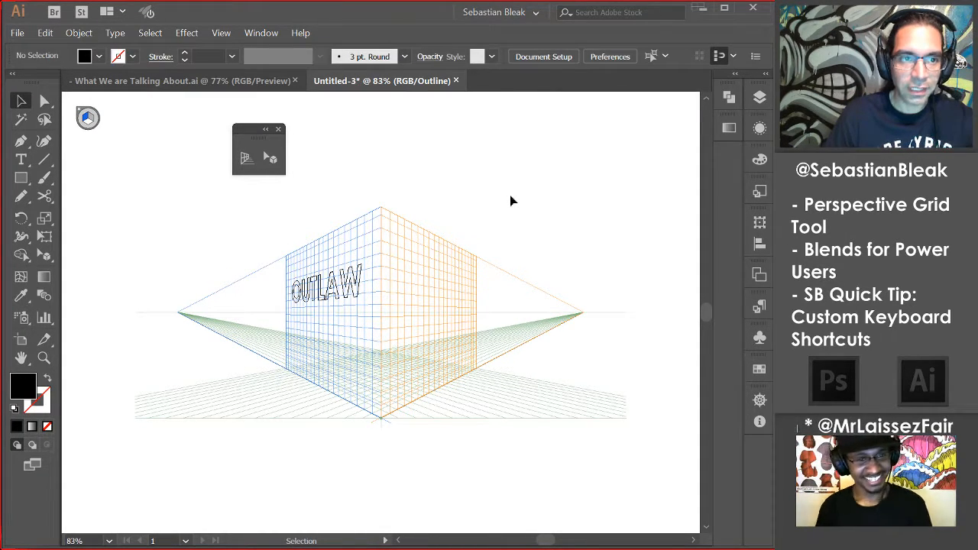
pyautogui.hotkey('ctrl', 'y')
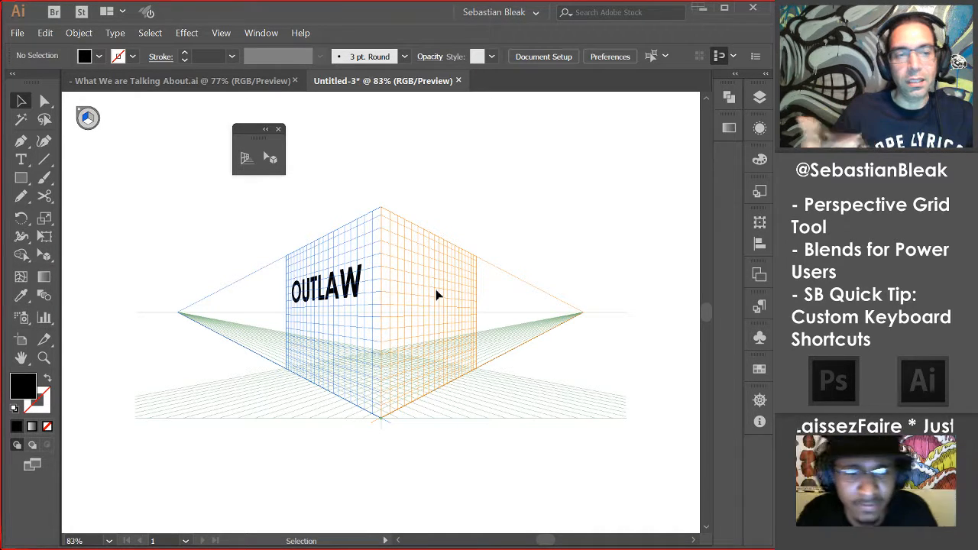
# Show the agenda on the first artboard of What We are Talking About.ai and close the floating perspective tools palette.
pyautogui.click(239, 81)
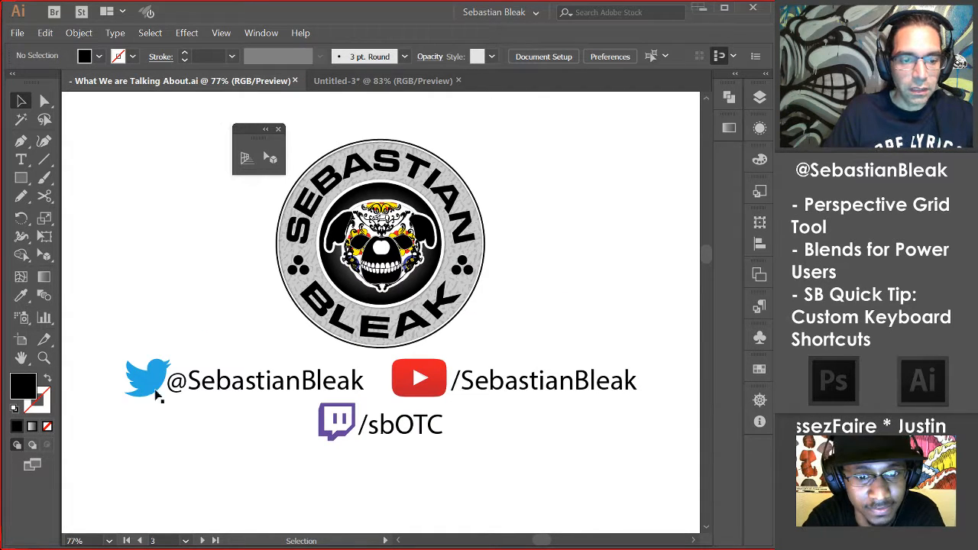
pyautogui.click(126, 540)
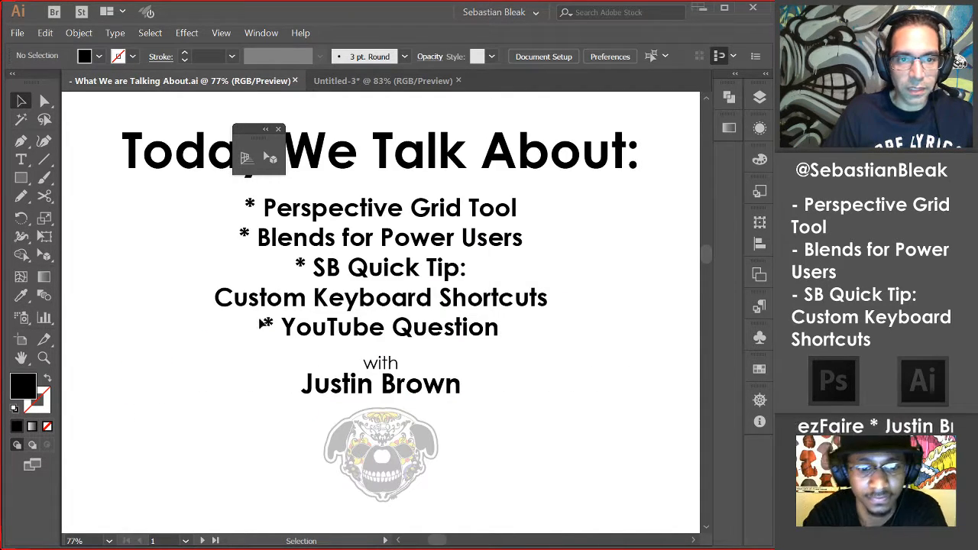
pyautogui.click(279, 129)
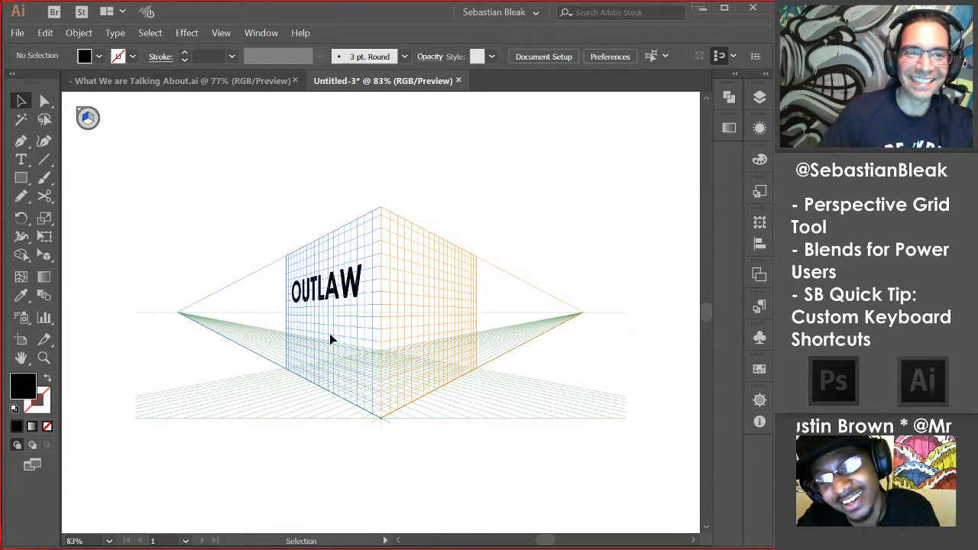
pyautogui.click(239, 81)
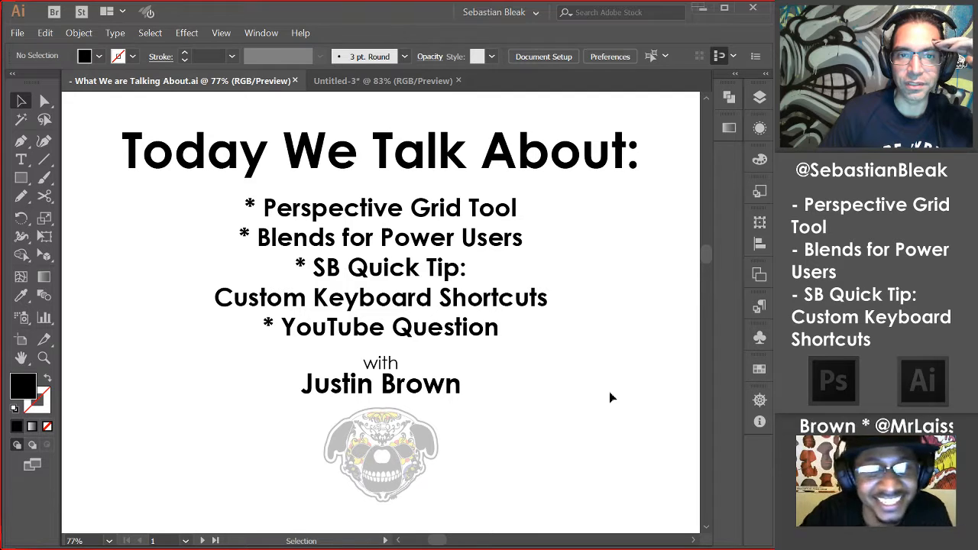
# In the Untitled-3 document, delete the OUTLAW text and hide the perspective grid.
pyautogui.click(422, 85)
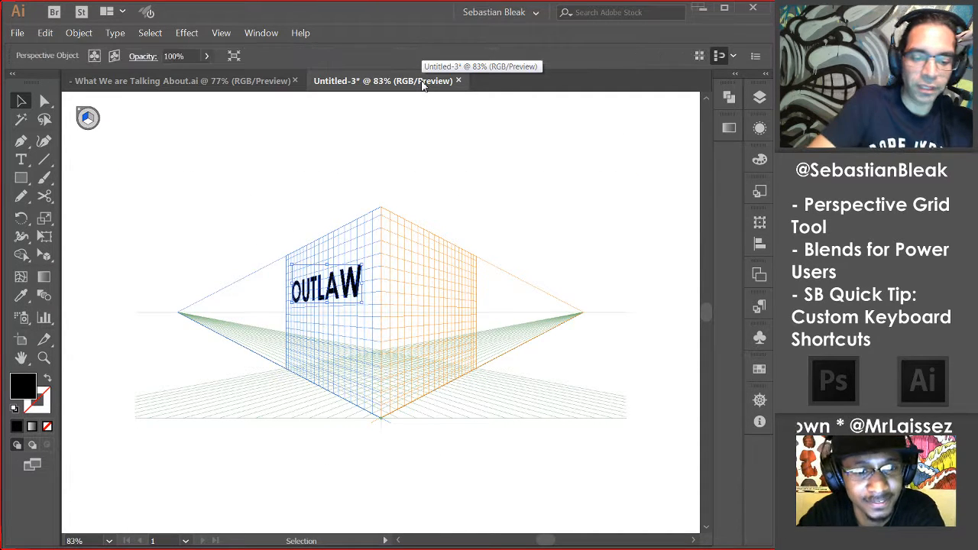
pyautogui.press('Delete')
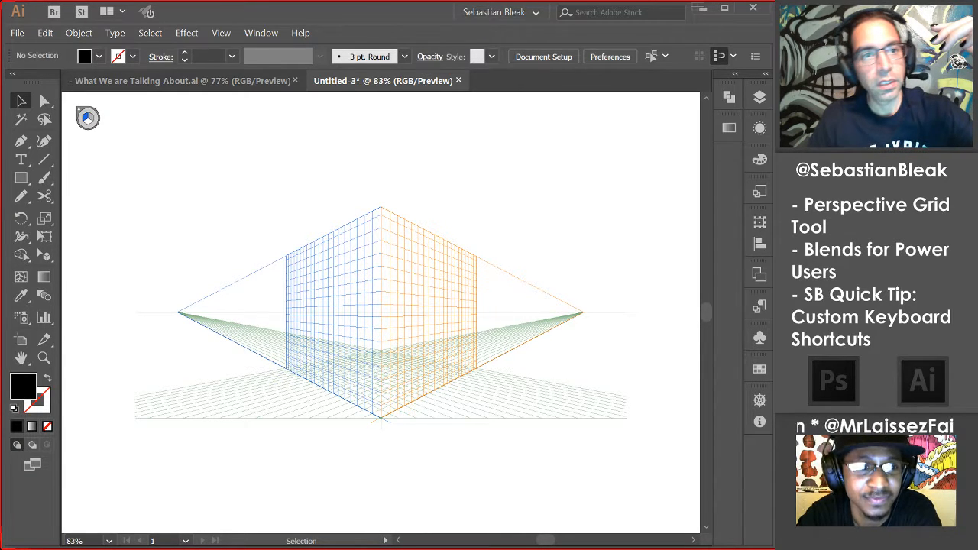
pyautogui.click(232, 32)
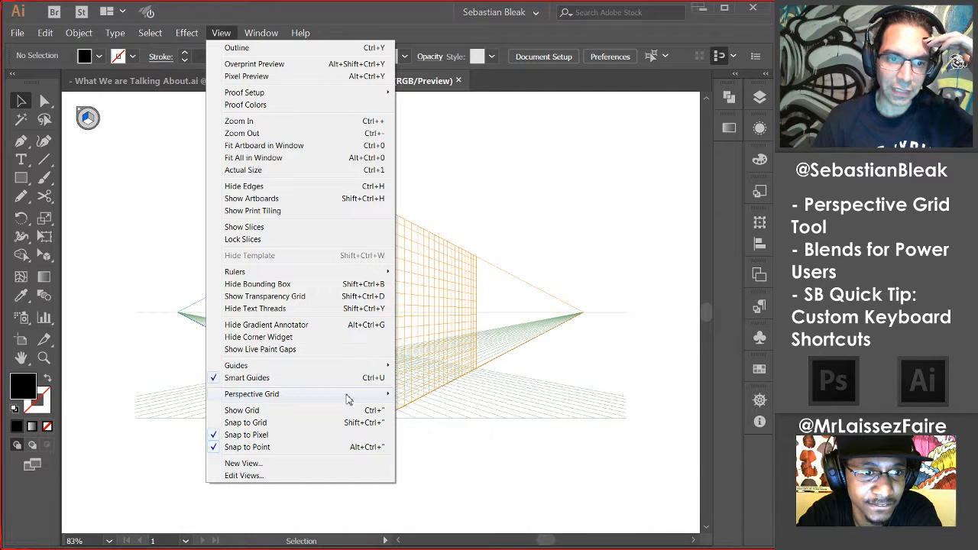
pyautogui.moveTo(389, 396)
pyautogui.click(437, 398)
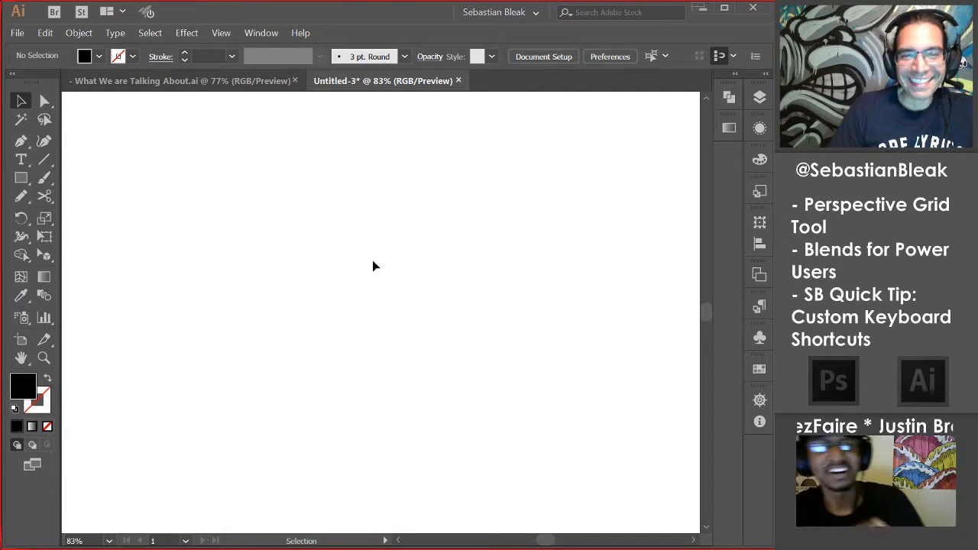
# Draw a black circle on the left side of the artboard and a slightly larger one on the right side.
pyautogui.press('l')
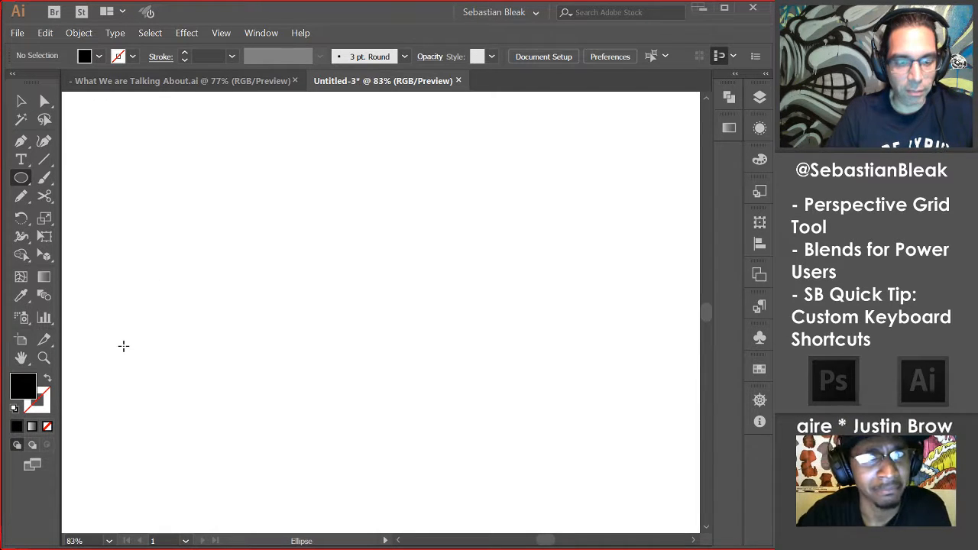
pyautogui.moveTo(124, 346); pyautogui.dragTo(248, 246)
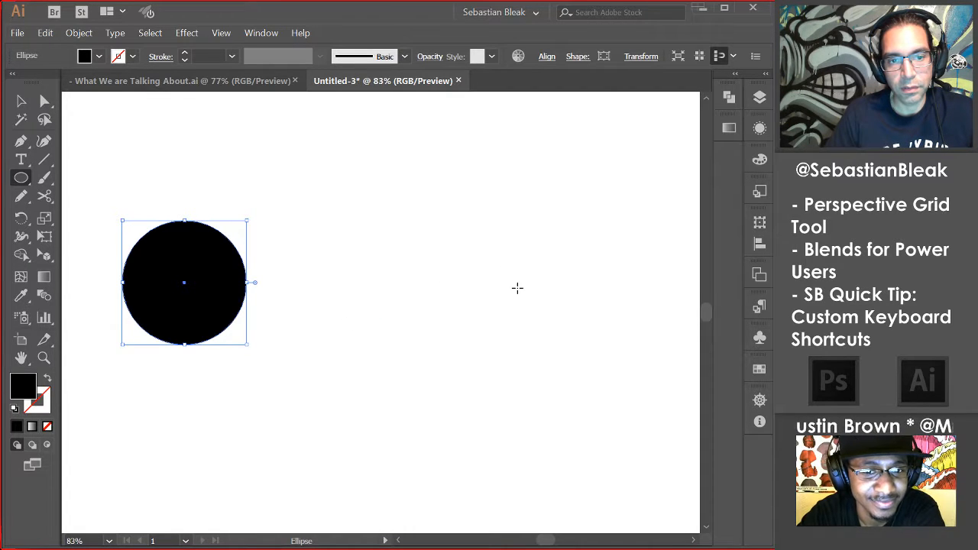
pyautogui.moveTo(461, 368); pyautogui.dragTo(580, 214)
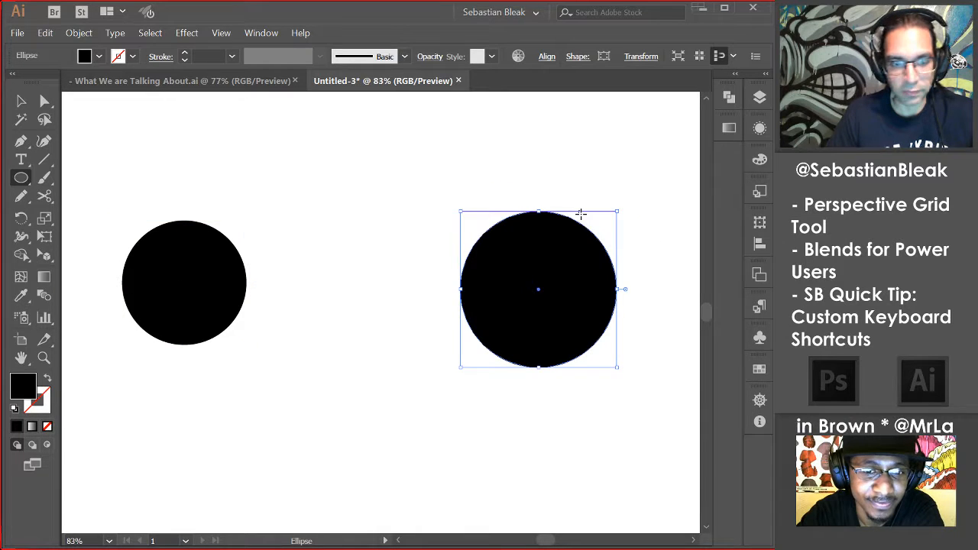
# Fill the larger circle with green 078B00, select the smaller black circle and hide the color settings.
pyautogui.press('F6')
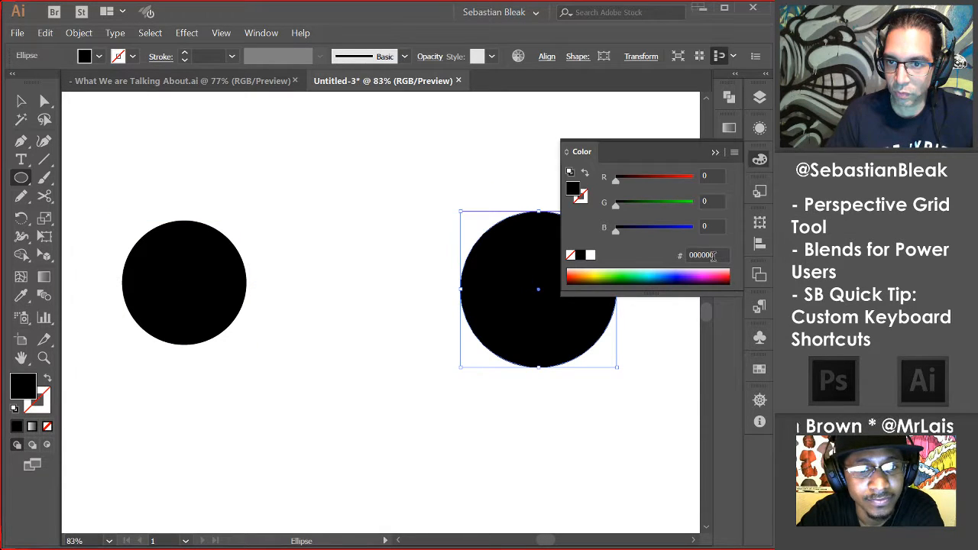
pyautogui.click(621, 274)
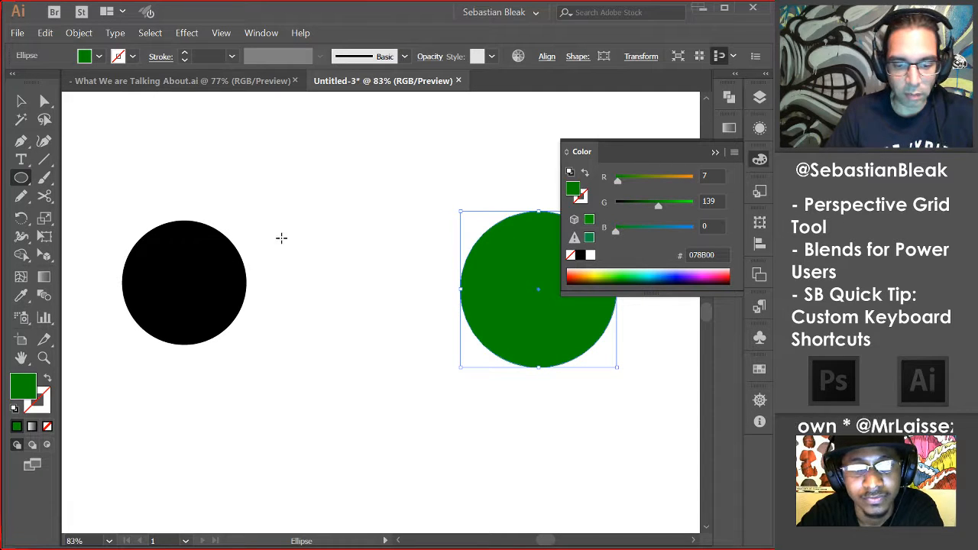
pyautogui.press('v')
pyautogui.moveTo(282, 215); pyautogui.dragTo(191, 302)
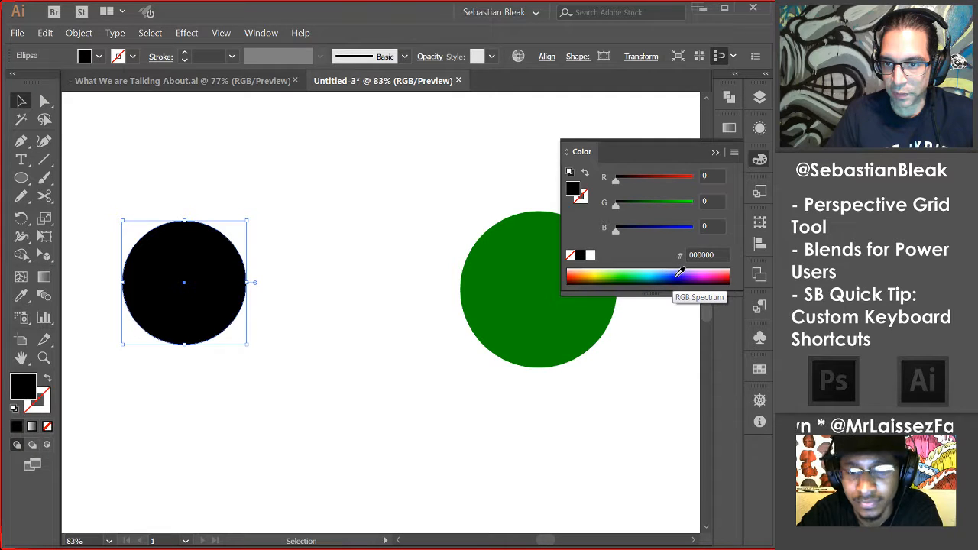
pyautogui.click(760, 160)
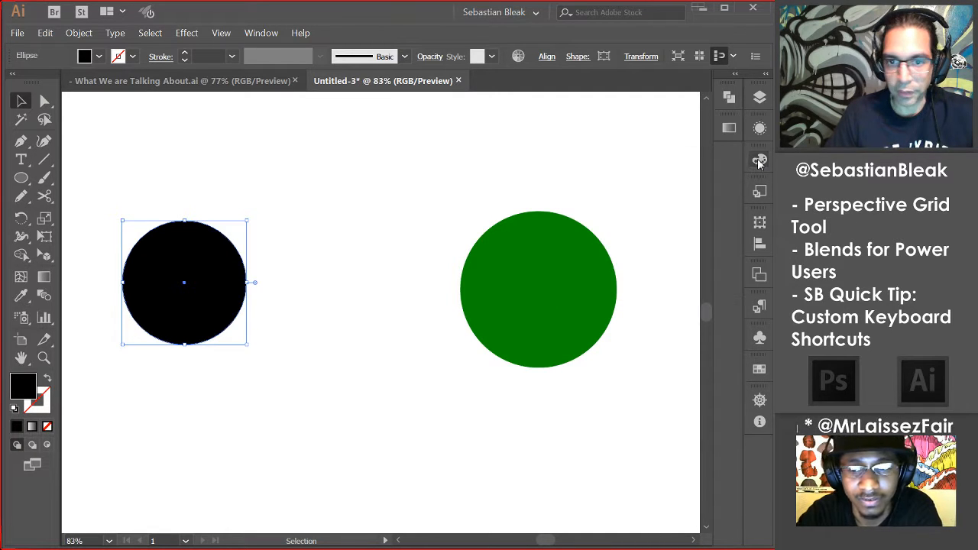
# Select both circles and blend them from the green circle's center to the black circle's center with the Blend tool.
pyautogui.click(43, 296)
pyautogui.press('v')
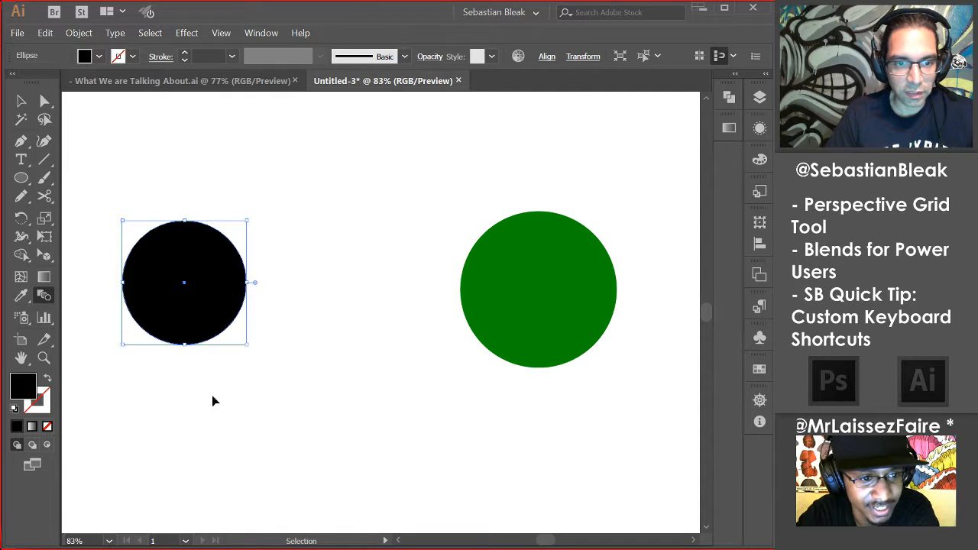
pyautogui.moveTo(212, 395); pyautogui.dragTo(572, 264)
pyautogui.press('w')
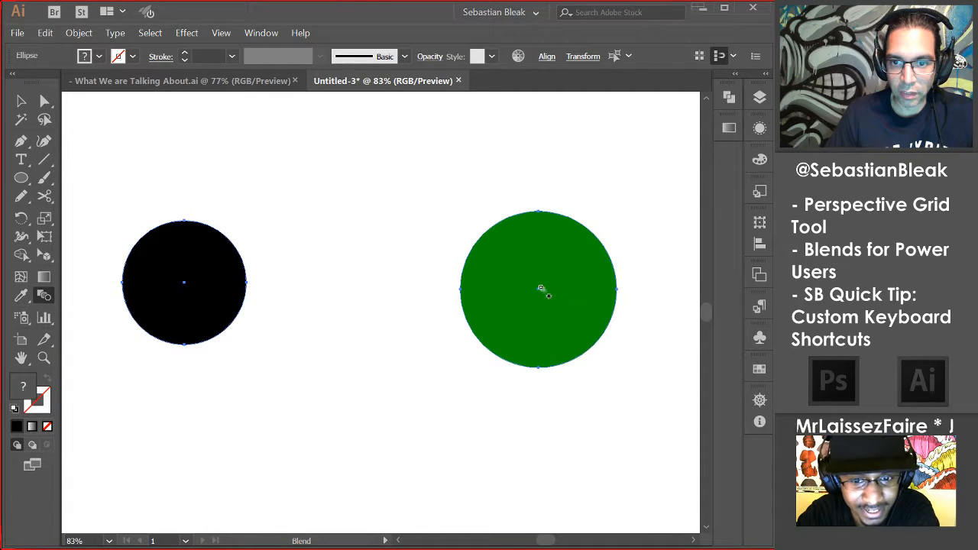
pyautogui.click(540, 289)
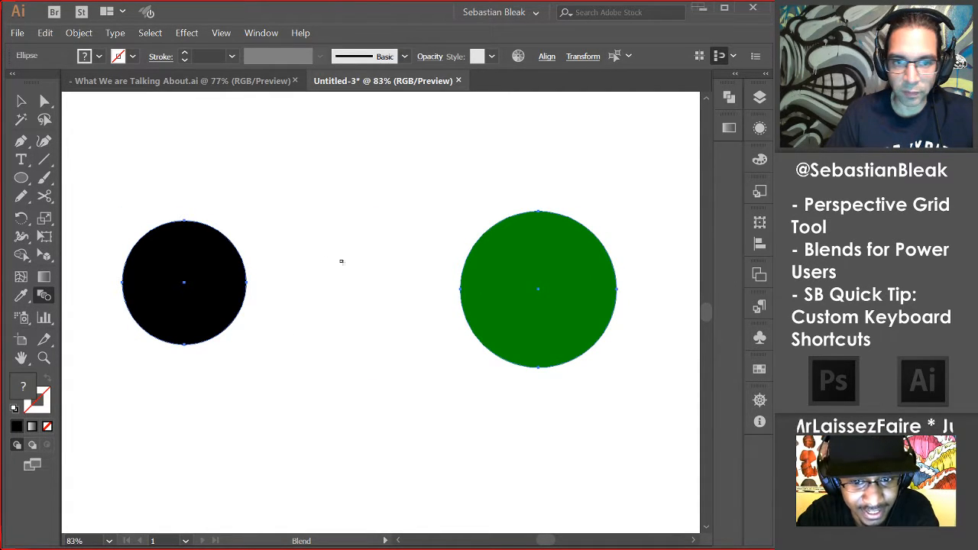
pyautogui.click(185, 282)
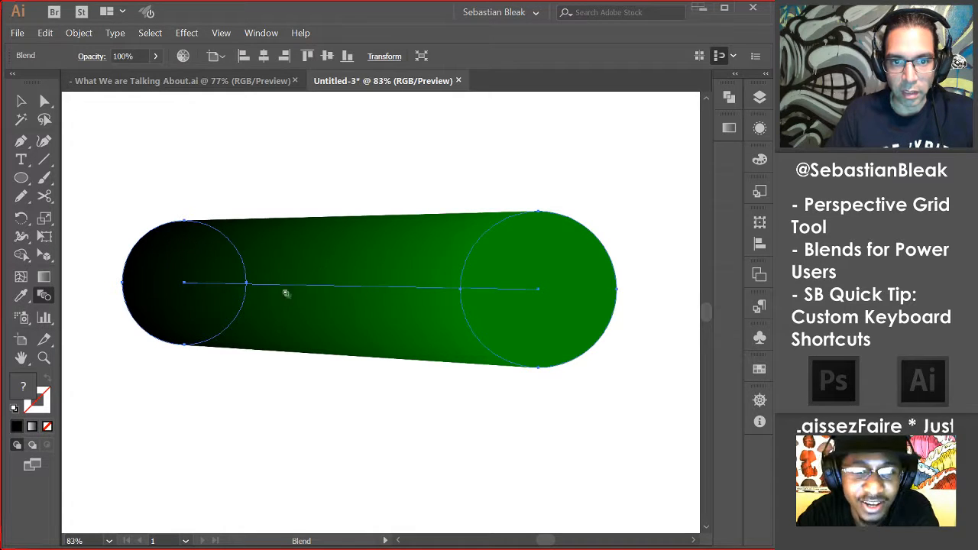
# Set the blend's spacing to 5 specified steps with Preview enabled in the Blend Options.
pyautogui.doubleClick(44, 294)
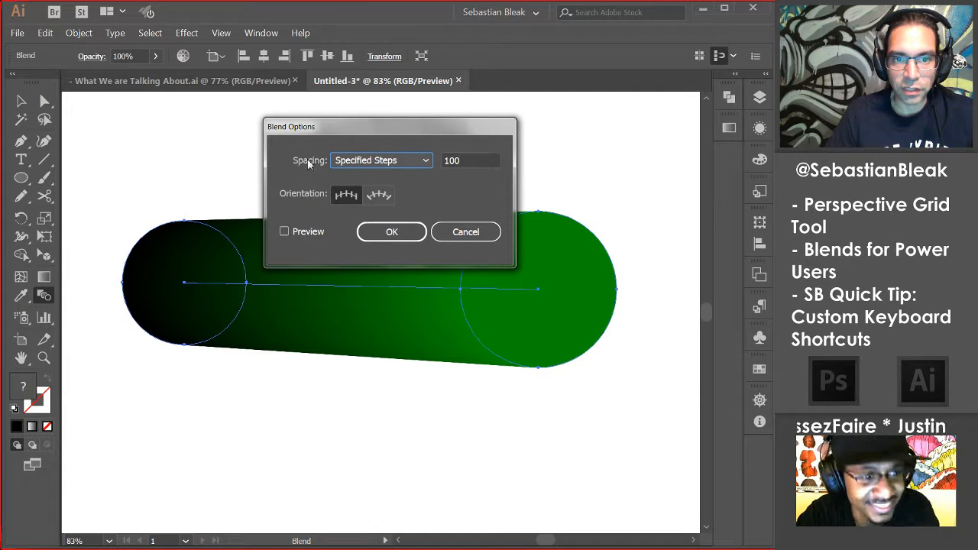
pyautogui.click(308, 232)
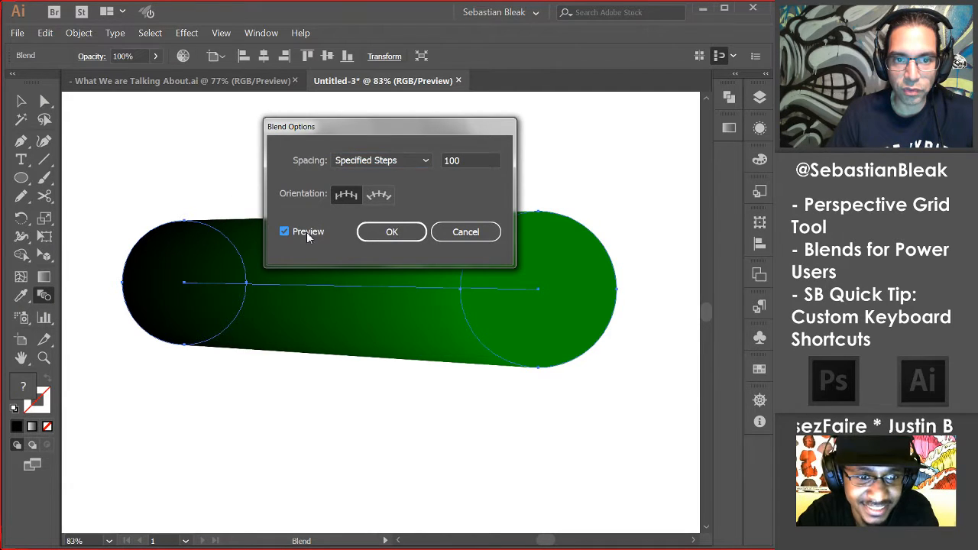
pyautogui.click(402, 162)
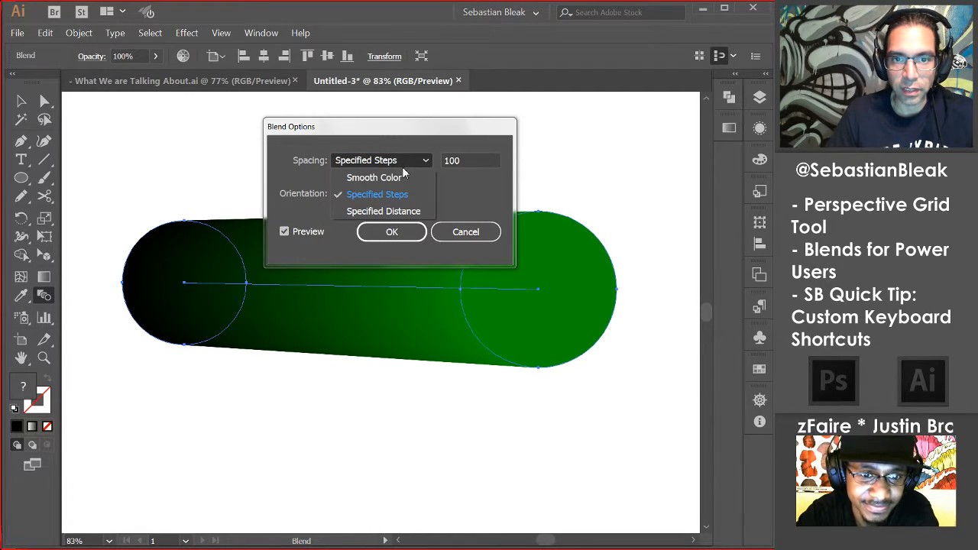
pyautogui.click(482, 159)
pyautogui.click(482, 159)
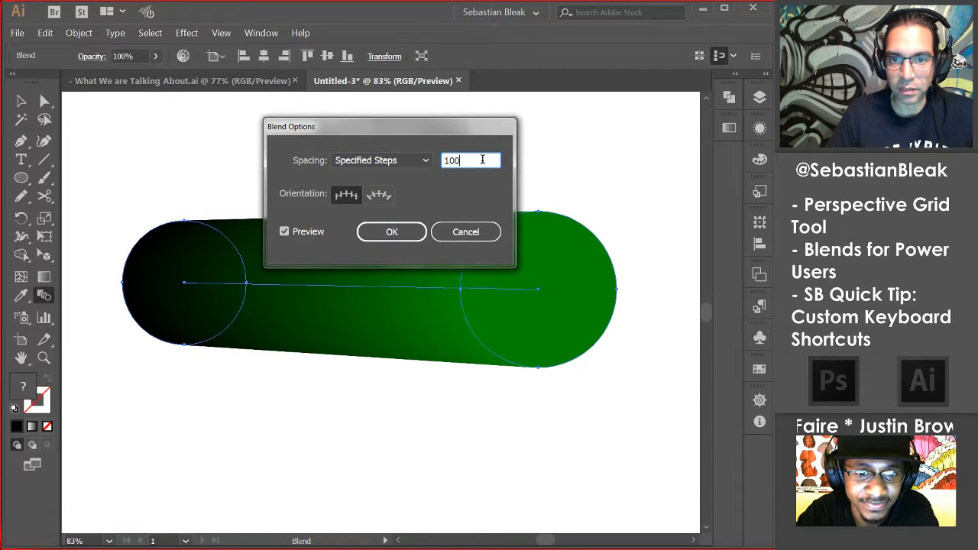
pyautogui.doubleClick(482, 159)
pyautogui.write('5')
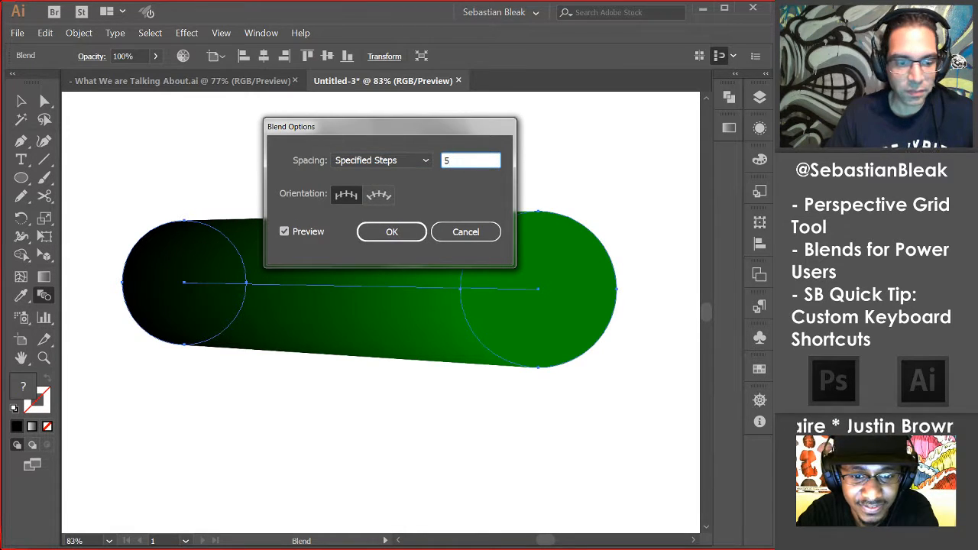
pyautogui.press('Tab')
pyautogui.moveTo(457, 129); pyautogui.dragTo(462, 363)
pyautogui.click(397, 468)
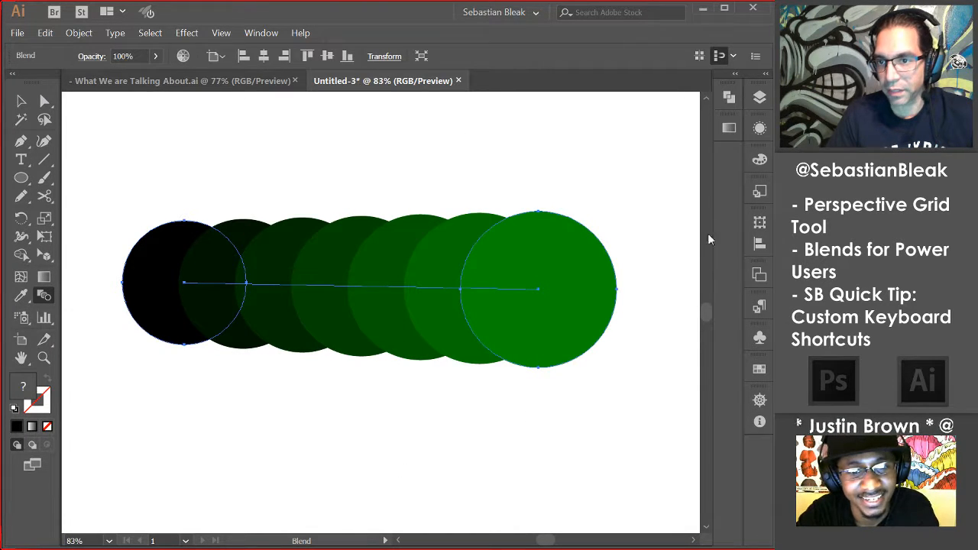
# Try a solid black fill and a gradient fill on the blended circles, and undo both.
pyautogui.press(',')
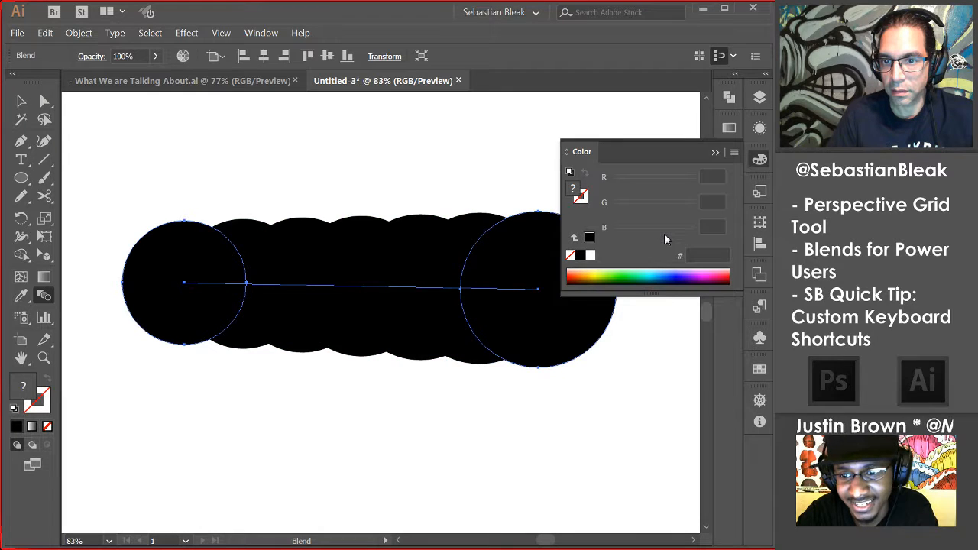
pyautogui.press('.')
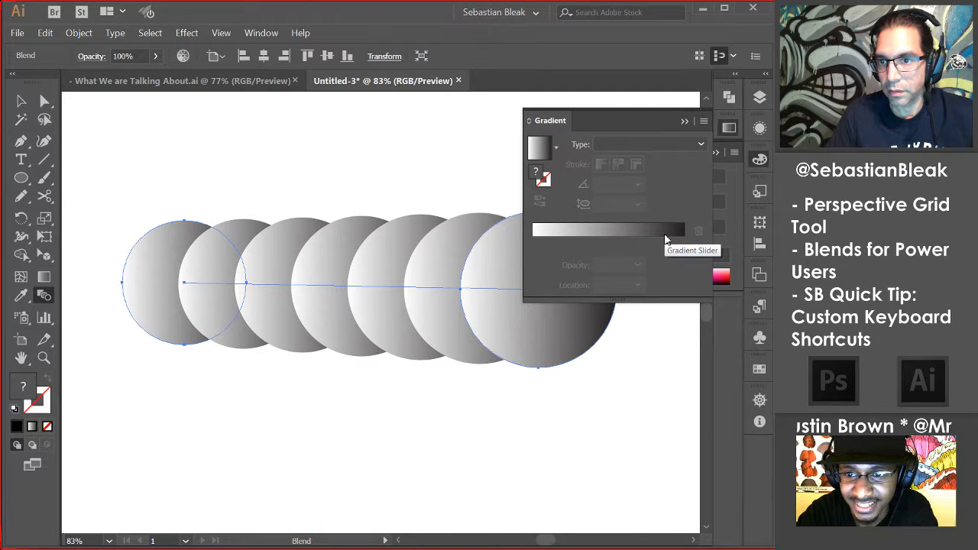
pyautogui.hotkey('ctrl', 'z')
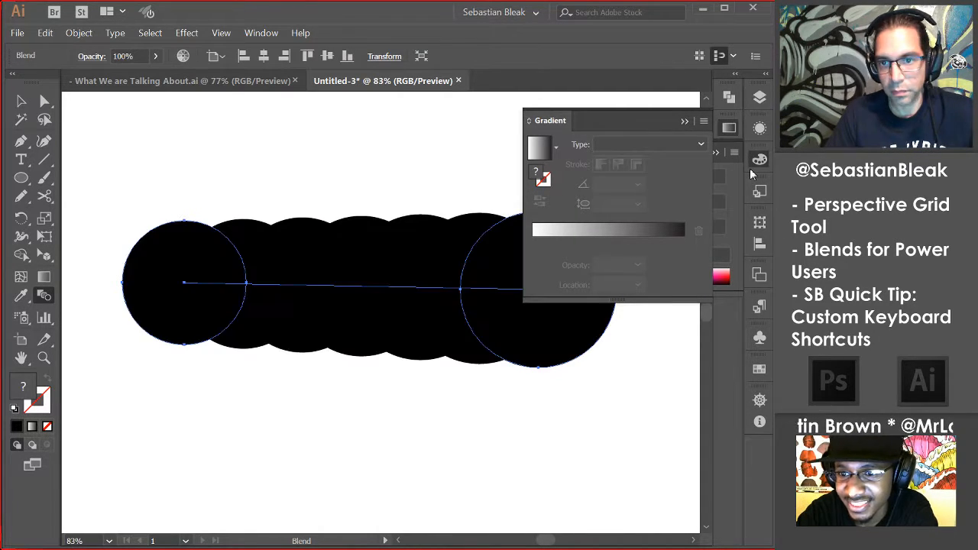
# Look through the color themes and the color guide shades, and close them along with the gradient settings.
pyautogui.click(261, 33)
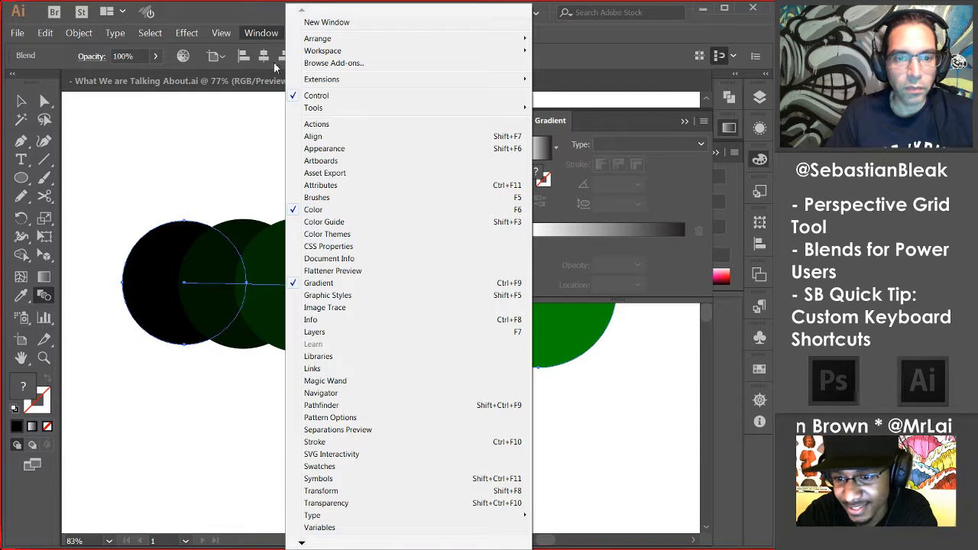
pyautogui.click(354, 234)
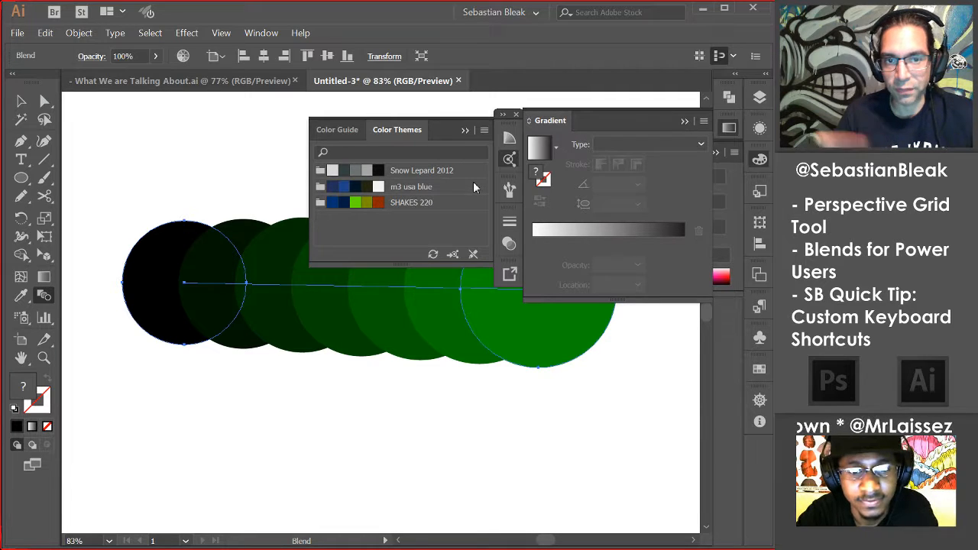
pyautogui.click(340, 130)
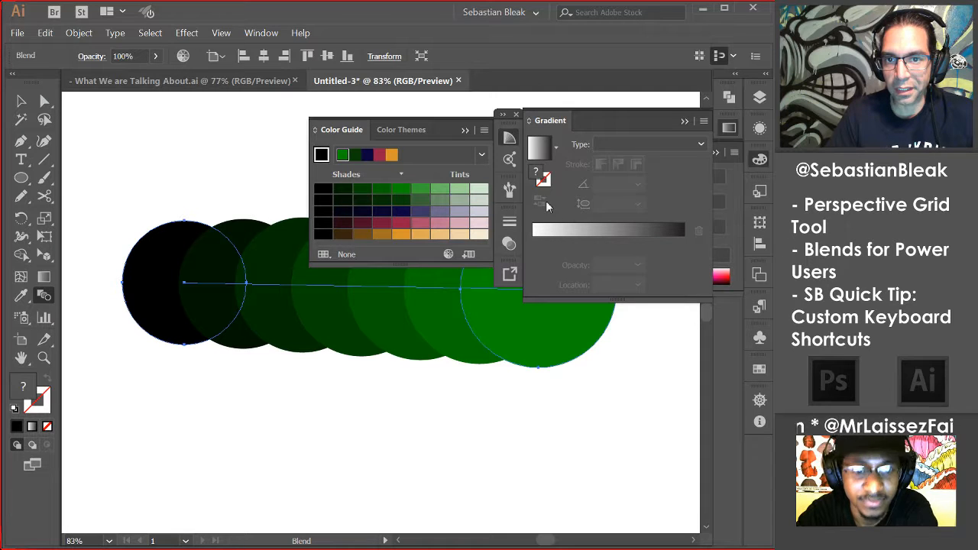
pyautogui.click(516, 114)
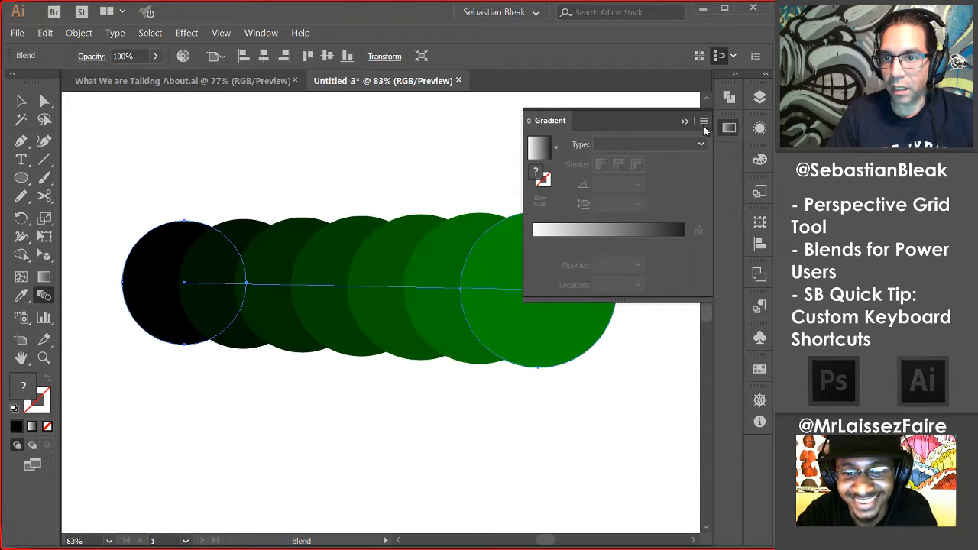
pyautogui.click(728, 127)
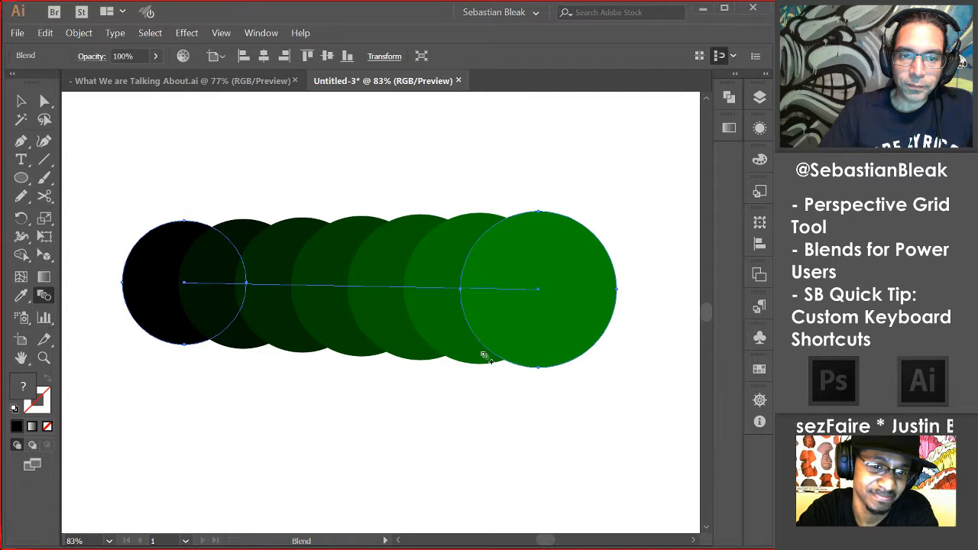
# Delete the blend and draw a small black circle on the left side of the artboard.
pyautogui.press('Delete')
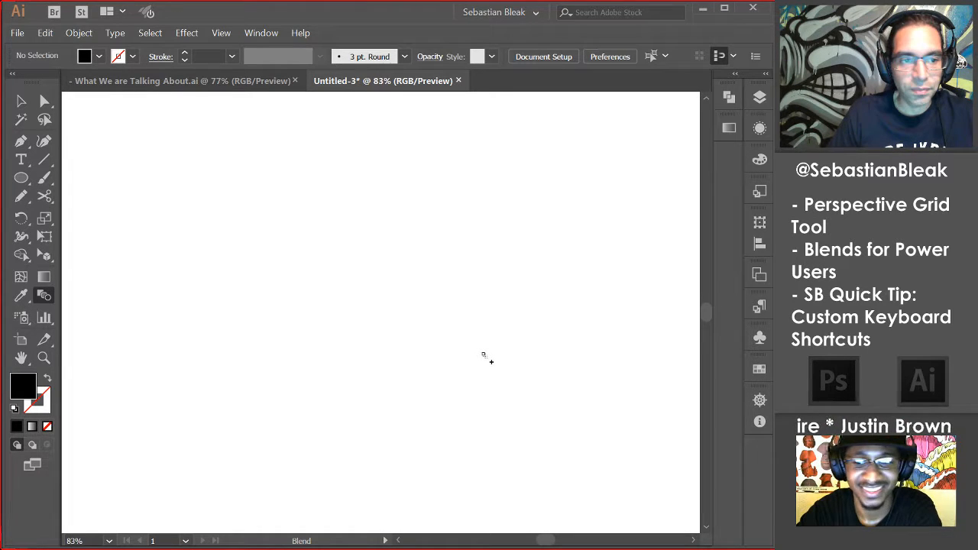
pyautogui.press('l')
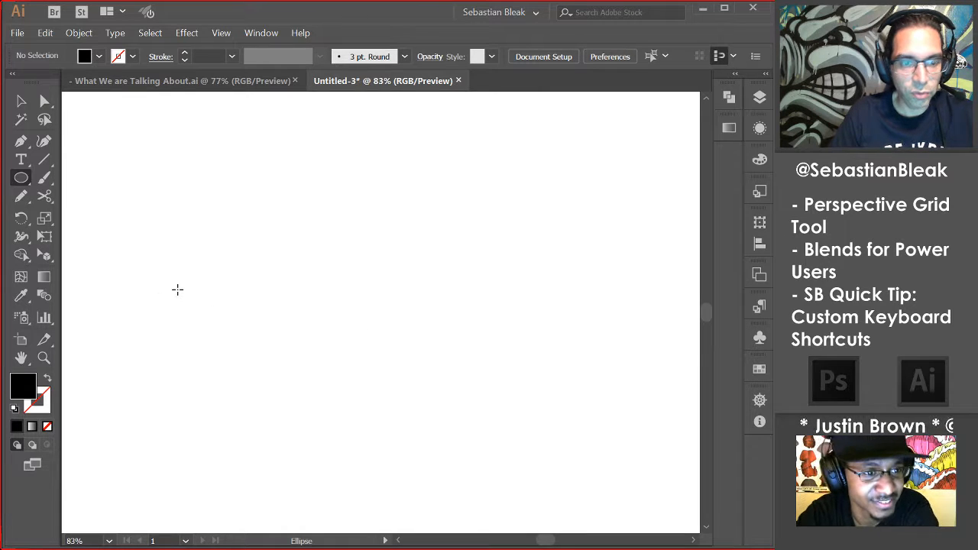
pyautogui.moveTo(178, 289); pyautogui.dragTo(199, 273)
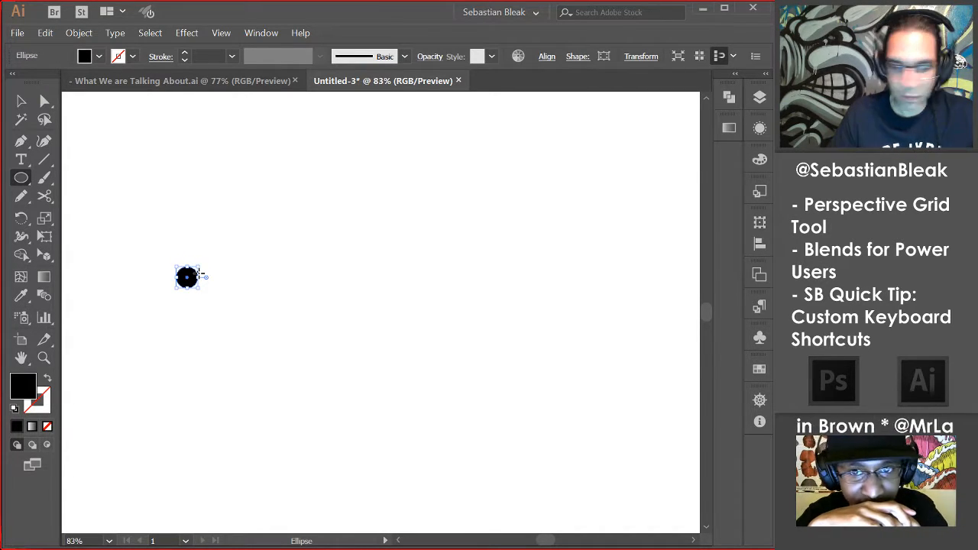
# Fill the small circle with a linear gradient and set the gradient's end stop to cyan.
pyautogui.hotkey('ctrl', '1')
pyautogui.hotkey('ctrl', '=')
pyautogui.hotkey('ctrl', '=')
pyautogui.hotkey('ctrl', '=')
pyautogui.hotkey('ctrl', '=')
pyautogui.hotkey('ctrl', '=')
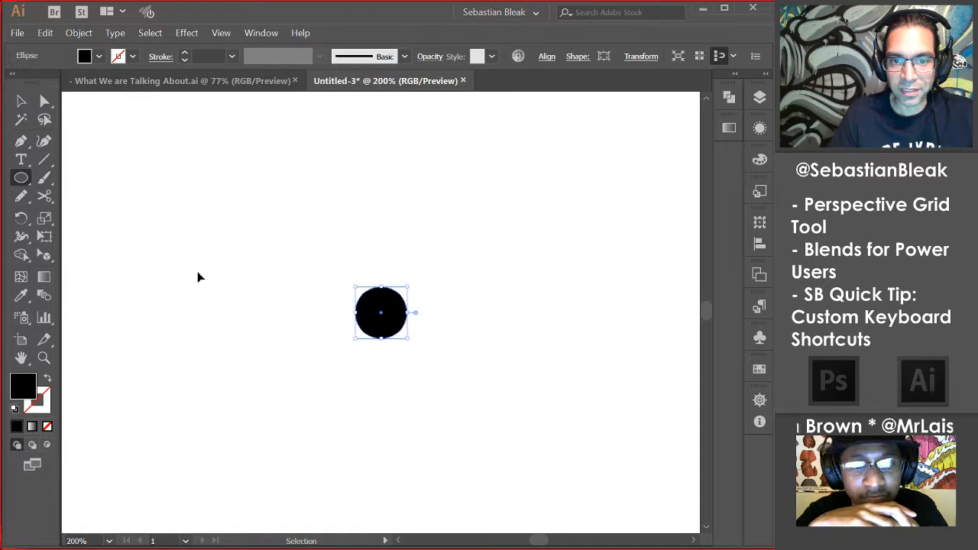
pyautogui.hotkey('ctrl', '0')
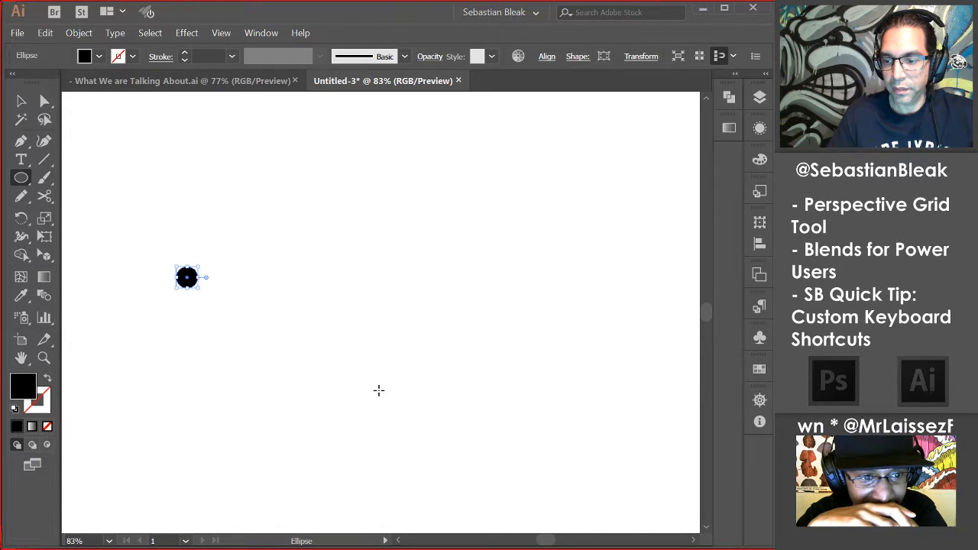
pyautogui.hotkey('ctrl', '=')
pyautogui.hotkey('ctrl', '=')
pyautogui.hotkey('ctrl', '=')
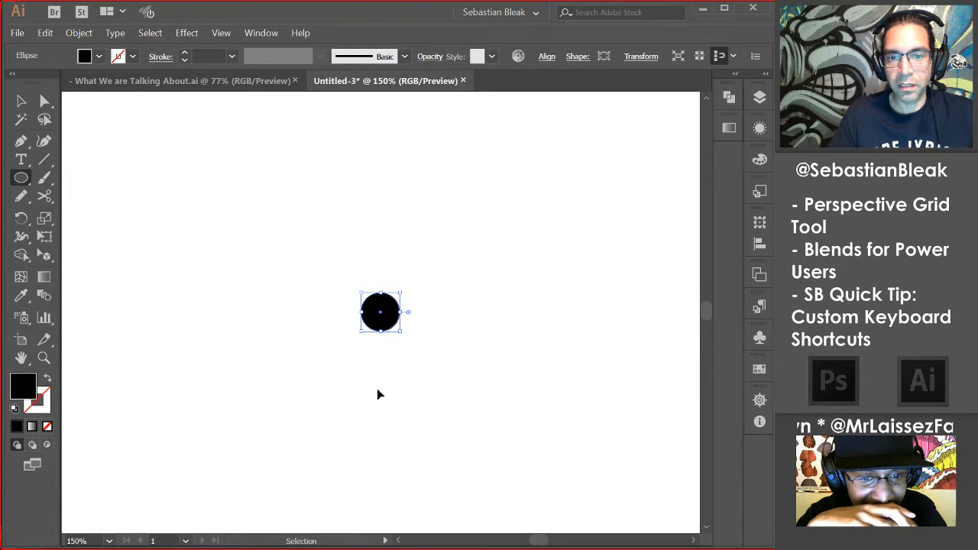
pyautogui.hotkey('ctrl', '=')
pyautogui.hotkey('ctrl', '=')
pyautogui.hotkey('ctrl', '=')
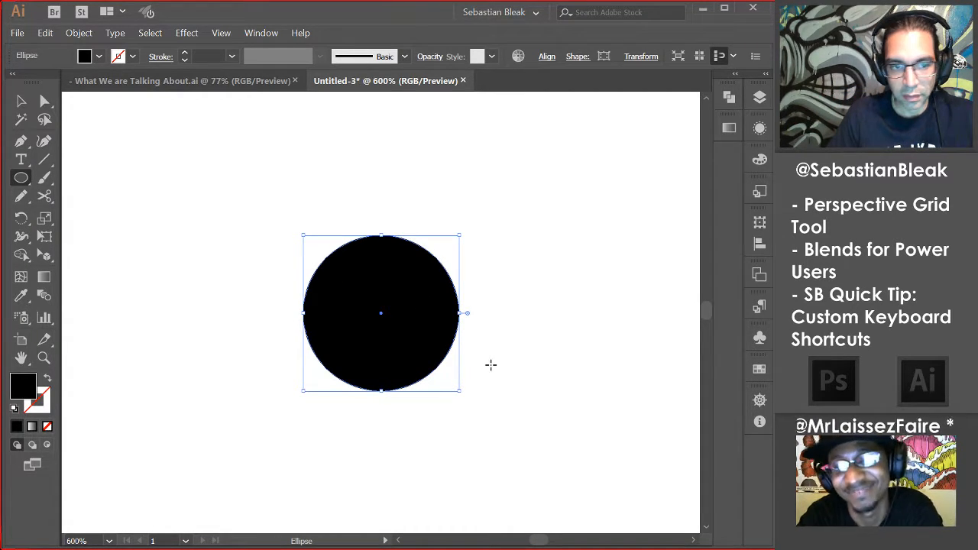
pyautogui.moveTo(480, 341); pyautogui.dragTo(362, 308)
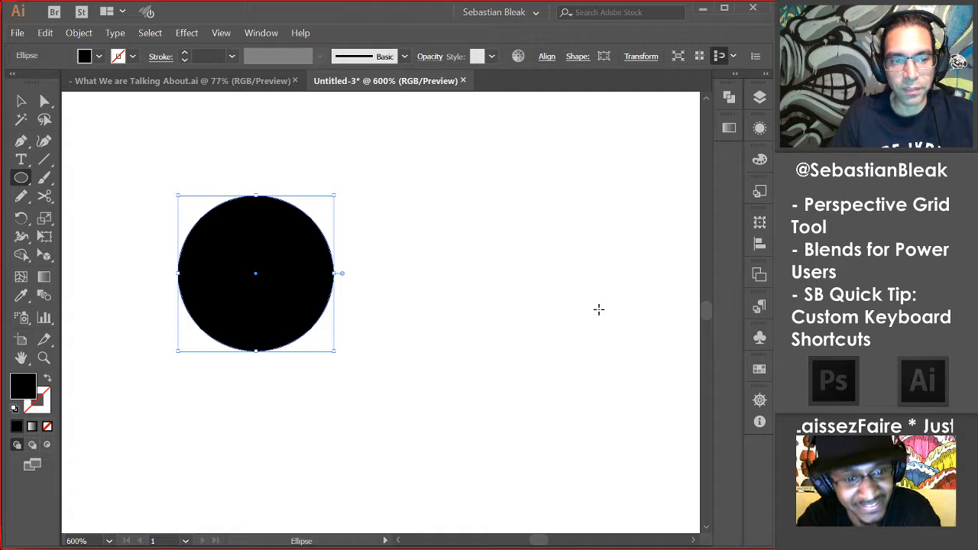
pyautogui.press('.')
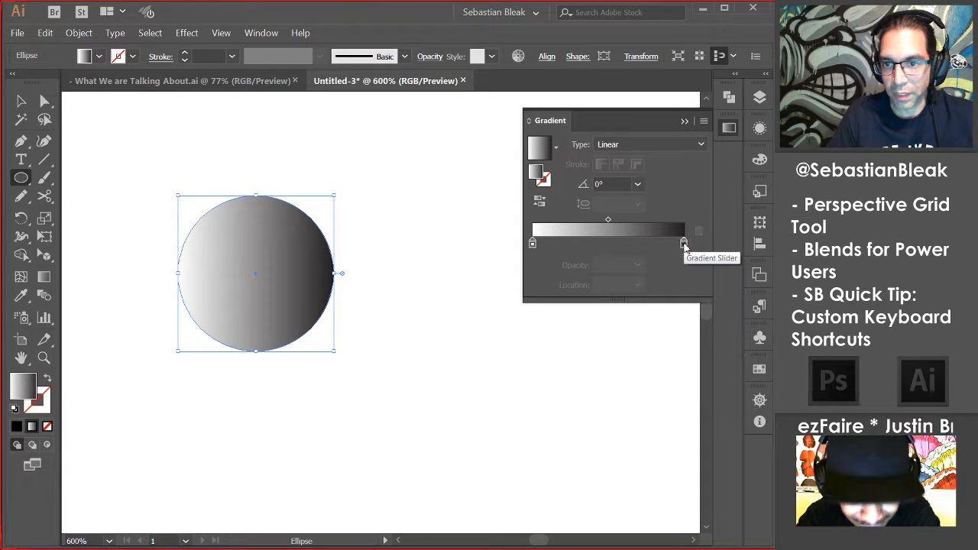
pyautogui.doubleClick(683, 243)
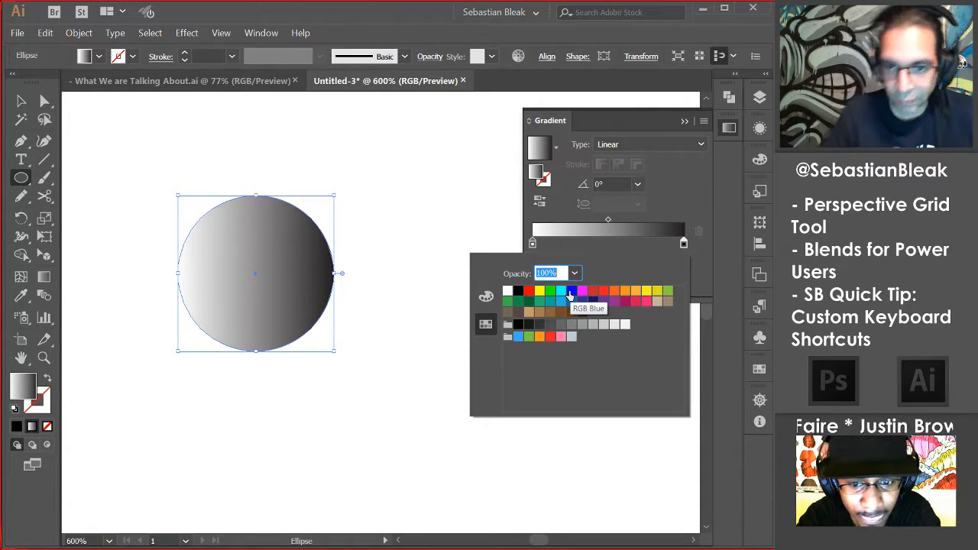
pyautogui.click(561, 291)
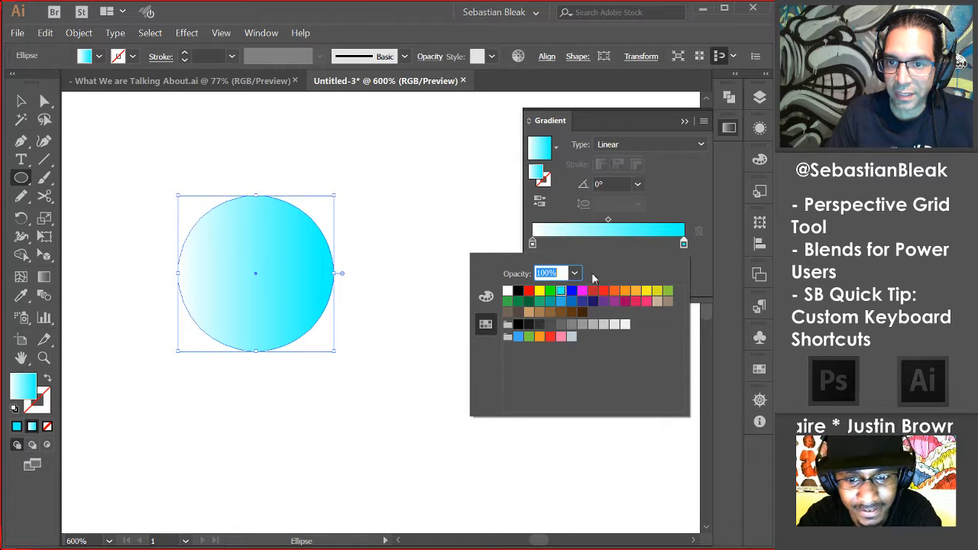
# Add an RGB Blue stop at about 52% of the circle's gradient and set the start stop to magenta.
pyautogui.click(611, 243)
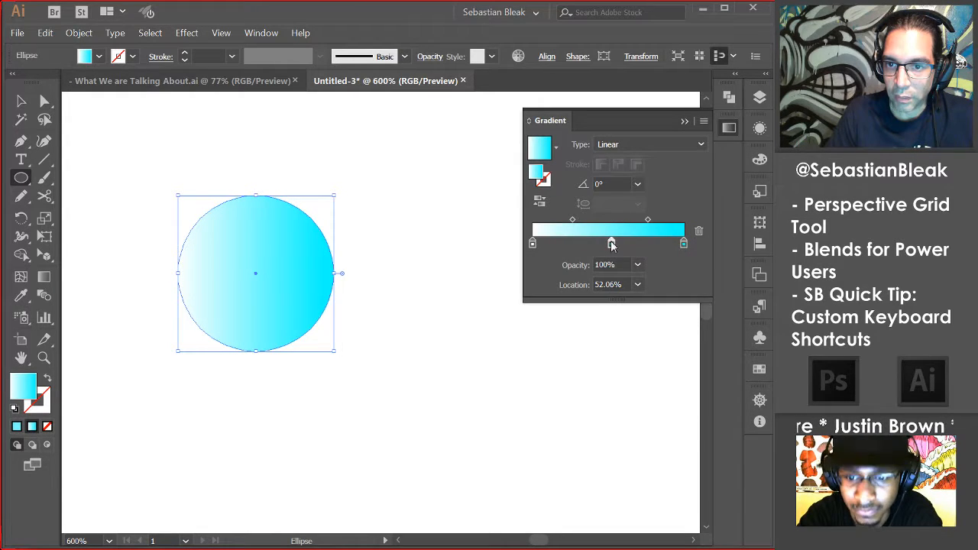
pyautogui.doubleClick(612, 243)
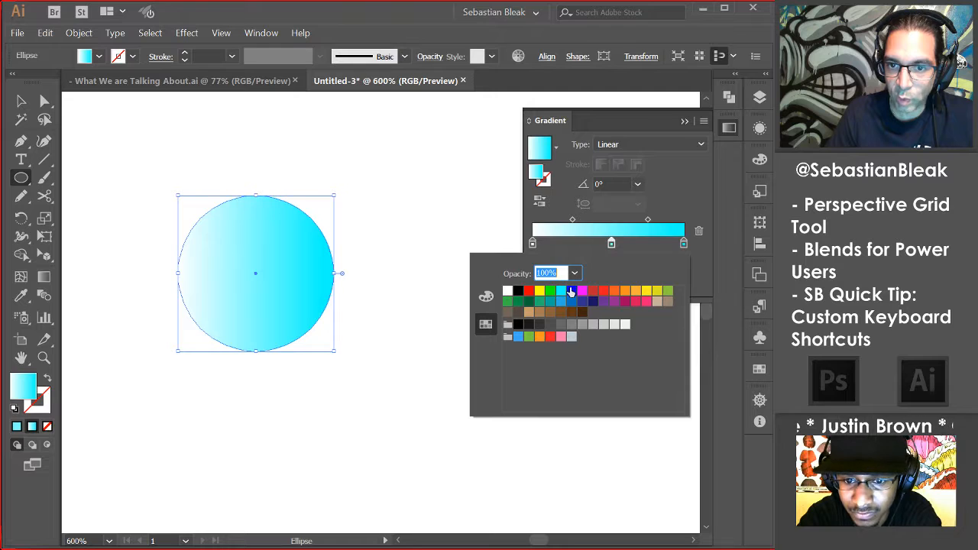
pyautogui.click(572, 291)
pyautogui.click(532, 244)
pyautogui.doubleClick(532, 244)
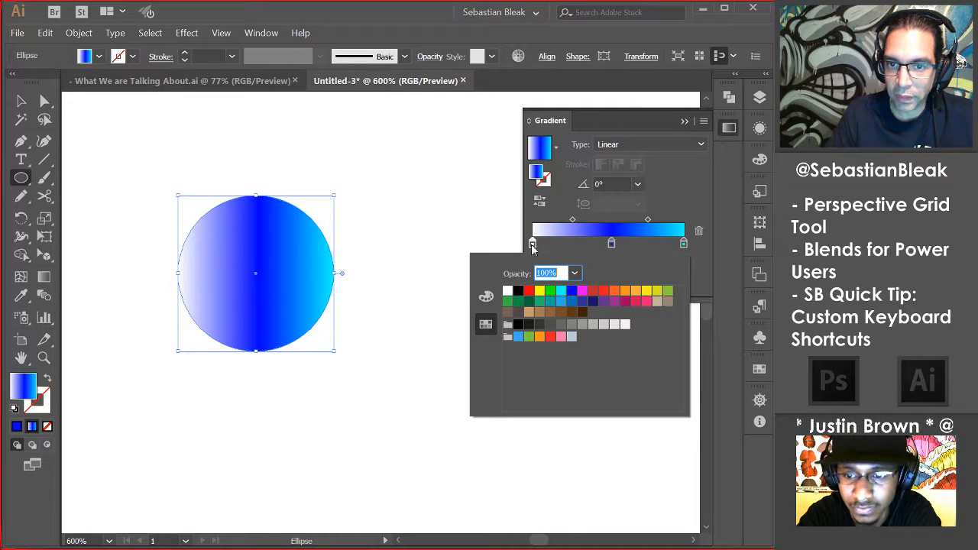
pyautogui.click(582, 291)
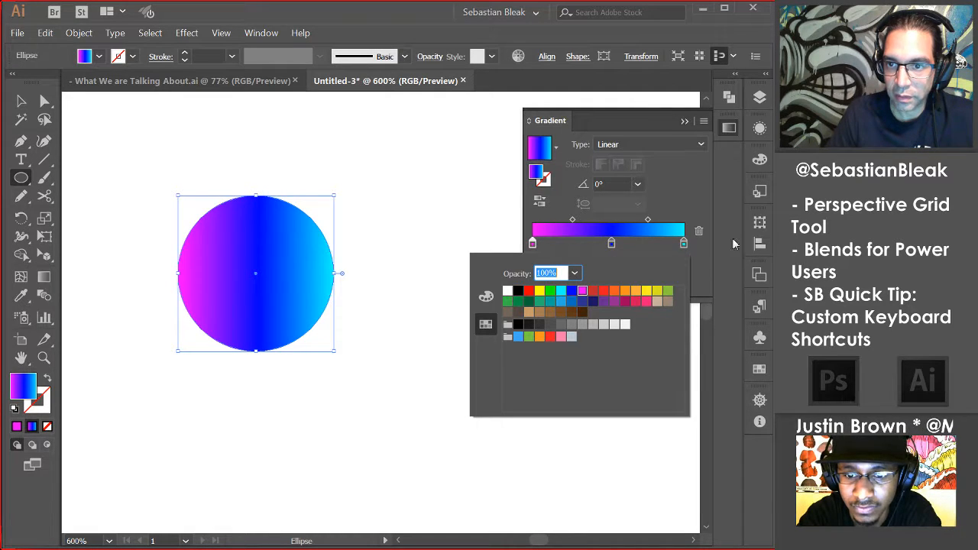
pyautogui.click(728, 130)
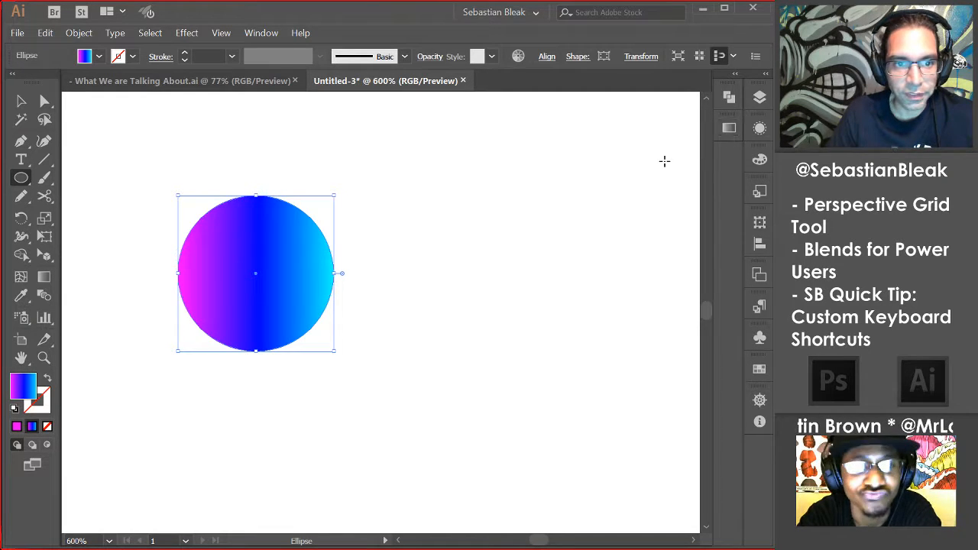
# Duplicate the gradient circle horizontally, leaving a small gap to the right of the original.
pyautogui.press('v')
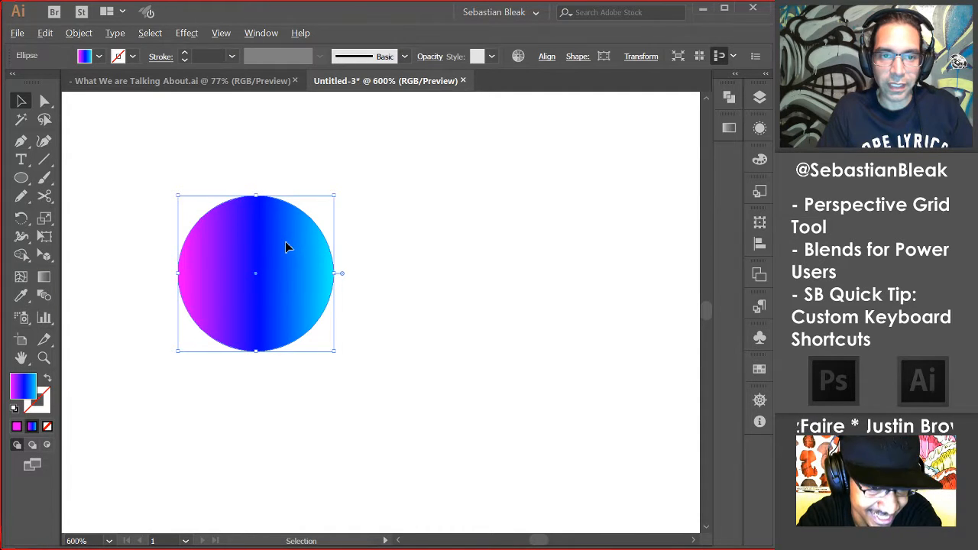
pyautogui.moveTo(285, 245); pyautogui.dragTo(472, 228)
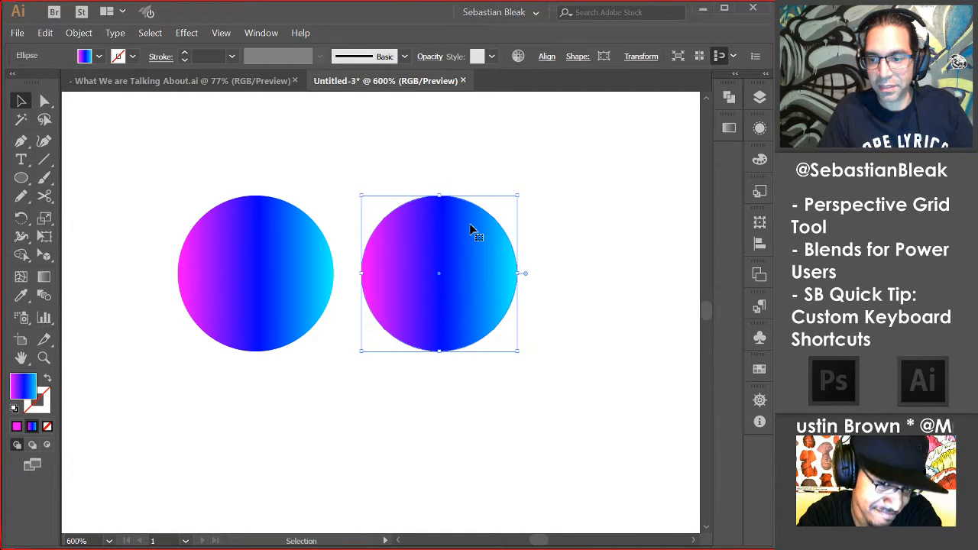
pyautogui.hotkey('ctrl', '0')
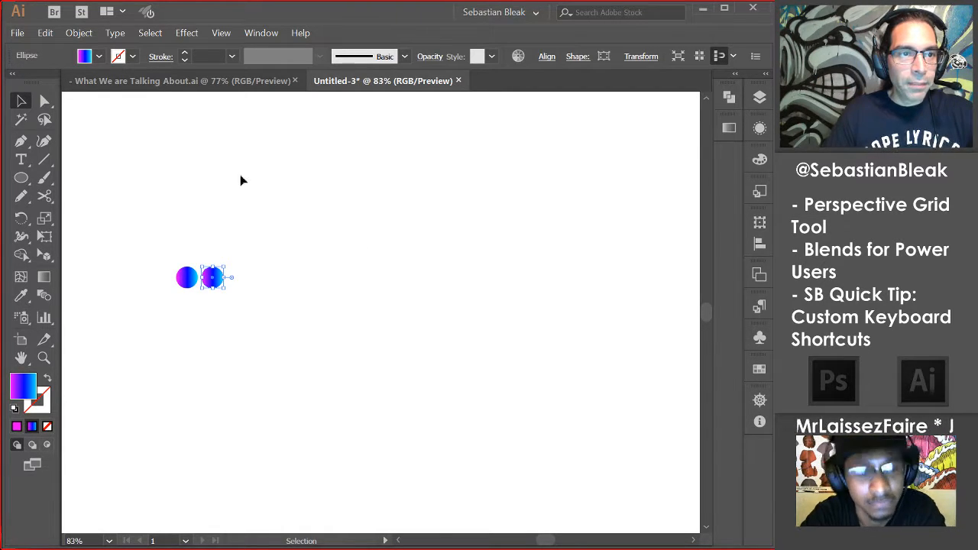
# Repeat the duplication with Transform Again until the row has 20 evenly spaced circles, and select the whole row.
pyautogui.click(46, 33)
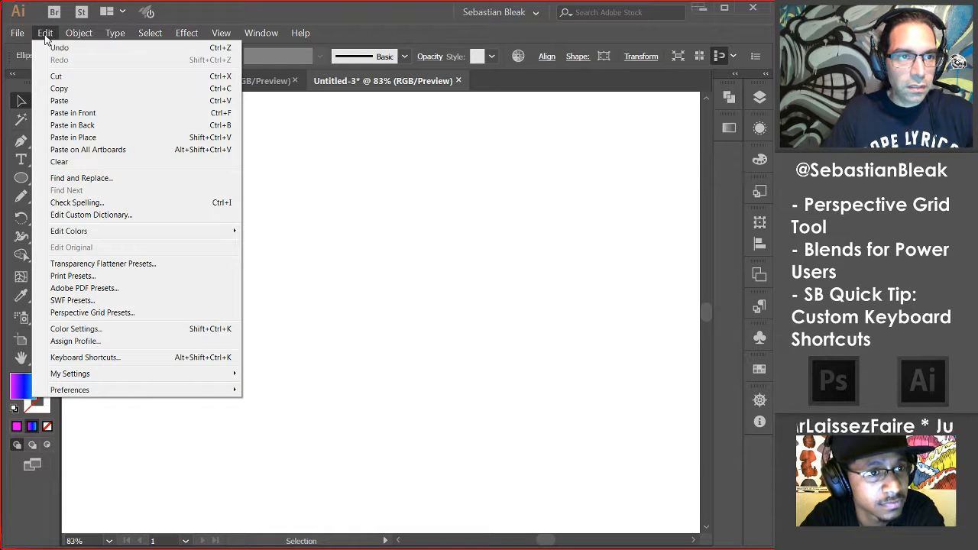
pyautogui.moveTo(69, 39)
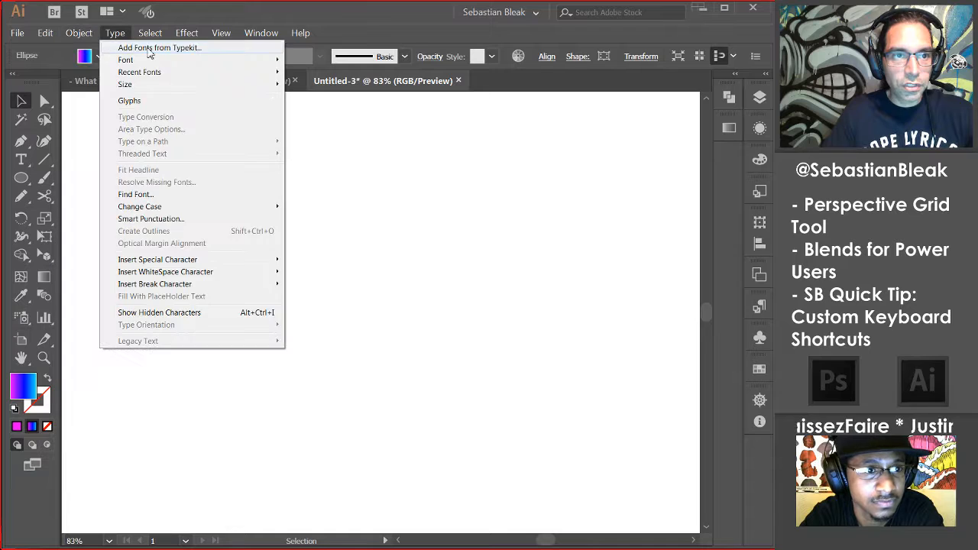
pyautogui.moveTo(79, 34)
pyautogui.moveTo(139, 49)
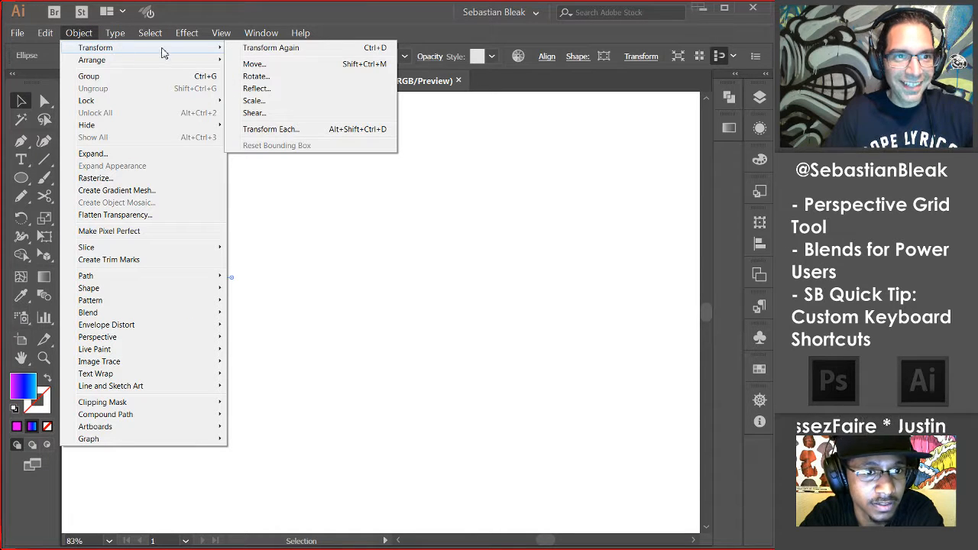
pyautogui.click(317, 50)
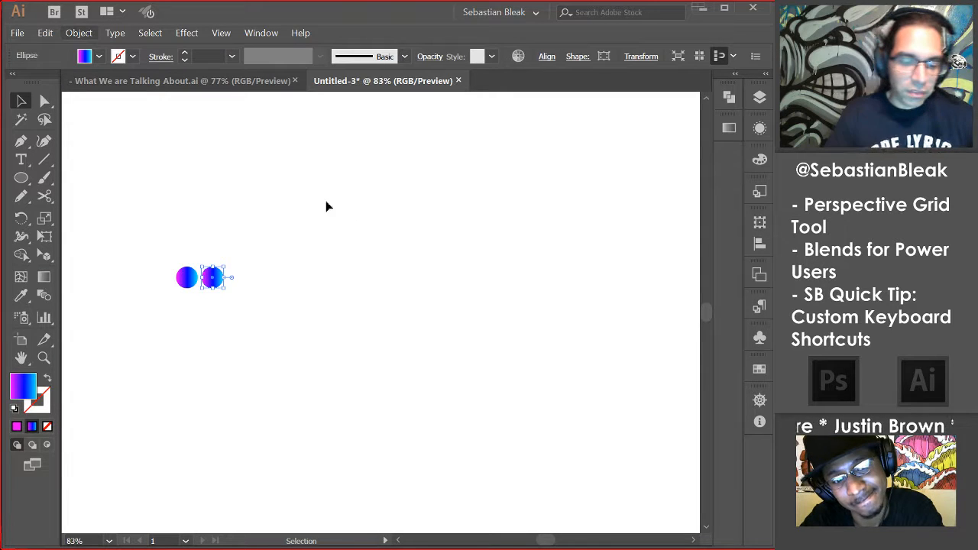
pyautogui.hotkey('ctrl', 'd')
pyautogui.hotkey('ctrl', 'd')
pyautogui.hotkey('ctrl', 'd')
pyautogui.hotkey('ctrl', 'd')
pyautogui.hotkey('ctrl', 'd')
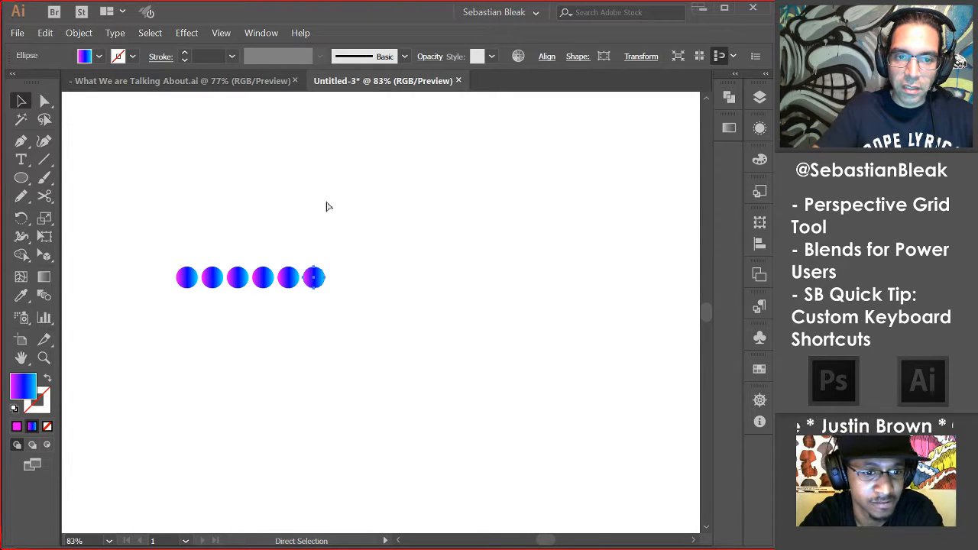
pyautogui.hotkey('ctrl', 'd')
pyautogui.hotkey('ctrl', 'd')
pyautogui.hotkey('ctrl', 'd')
pyautogui.hotkey('ctrl', 'd')
pyautogui.hotkey('ctrl', 'd')
pyautogui.hotkey('ctrl', 'd')
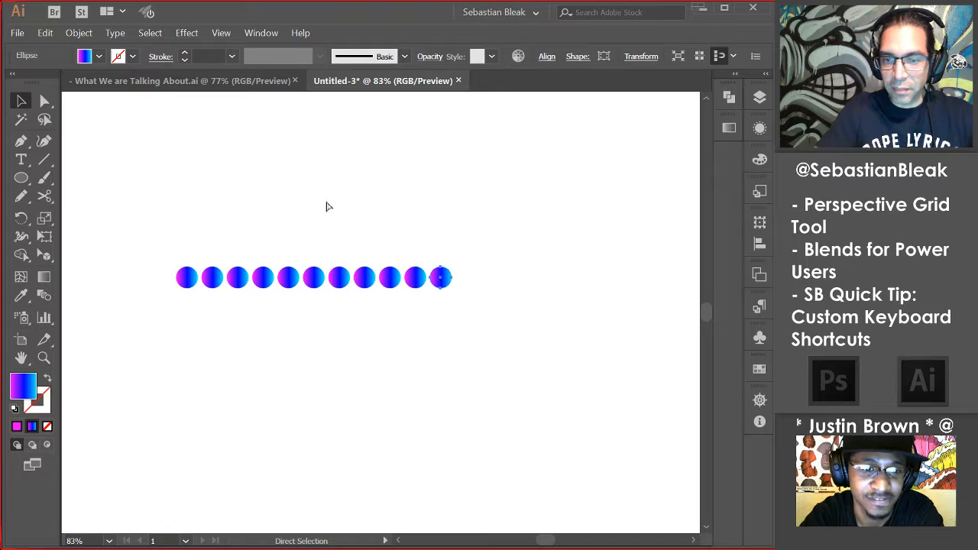
pyautogui.hotkey('ctrl', 'd')
pyautogui.hotkey('ctrl', 'd')
pyautogui.hotkey('ctrl', 'd')
pyautogui.hotkey('ctrl', 'd')
pyautogui.hotkey('ctrl', 'd')
pyautogui.hotkey('ctrl', 'd')
pyautogui.hotkey('ctrl', 'd')
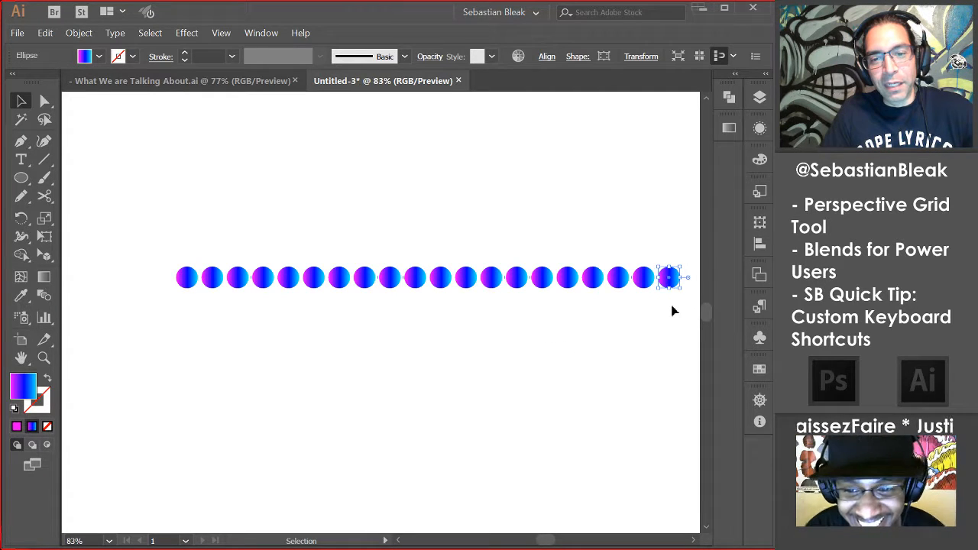
pyautogui.moveTo(672, 305); pyautogui.dragTo(174, 267)
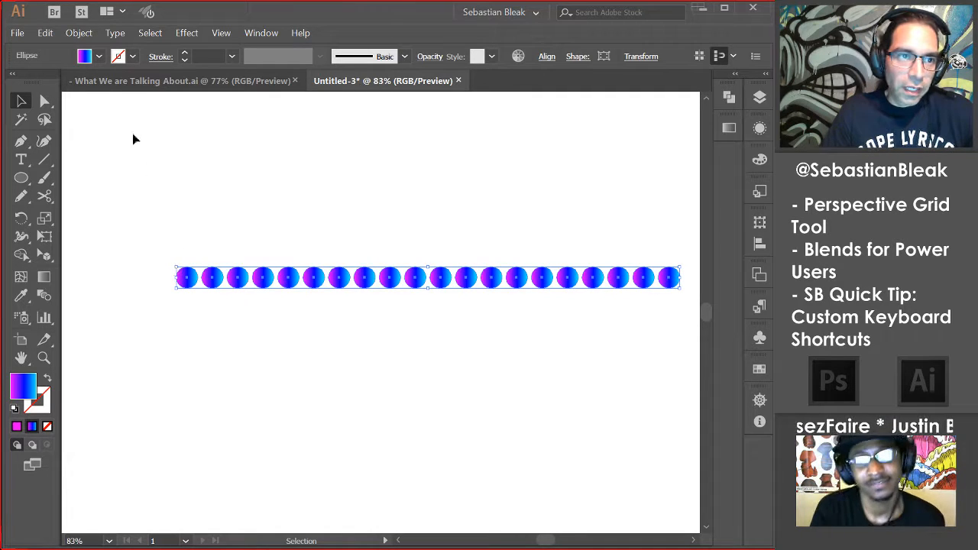
# Set the blend options for the selected row of circles to Specified Steps spacing with 100 steps.
pyautogui.click(80, 36)
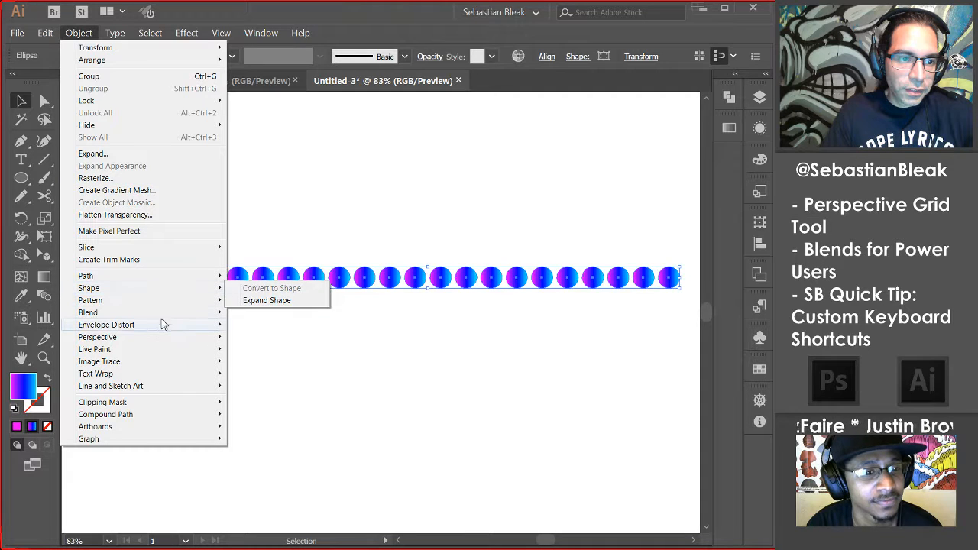
pyautogui.moveTo(181, 316)
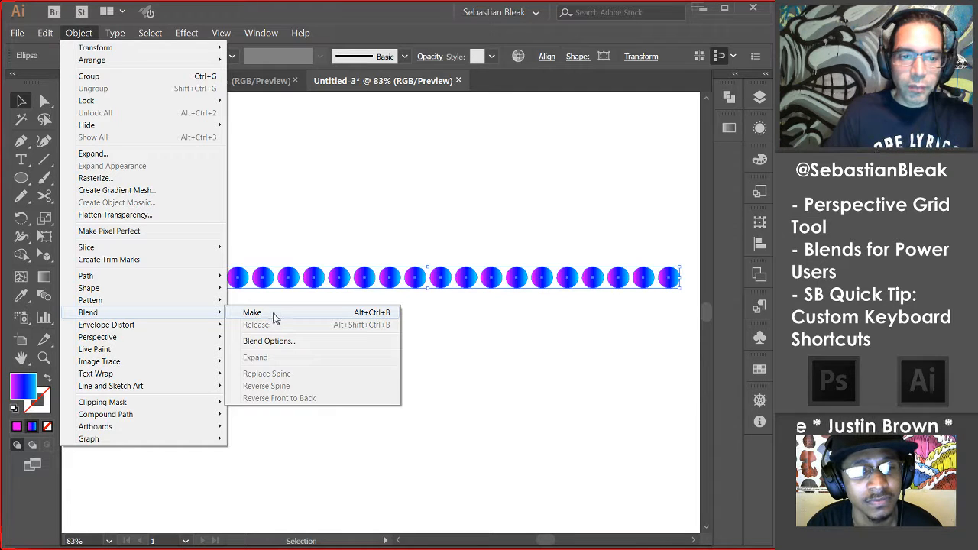
pyautogui.click(304, 344)
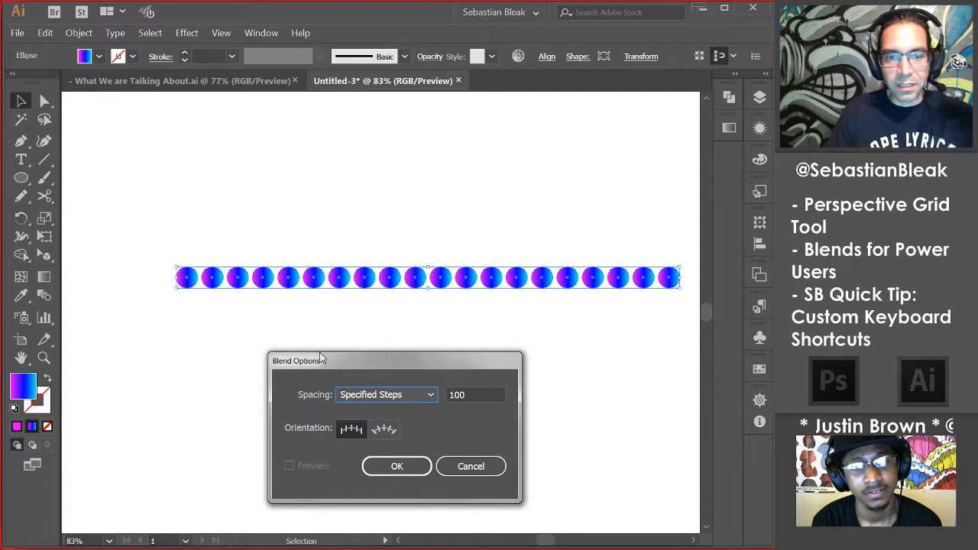
pyautogui.moveTo(343, 364); pyautogui.dragTo(336, 118)
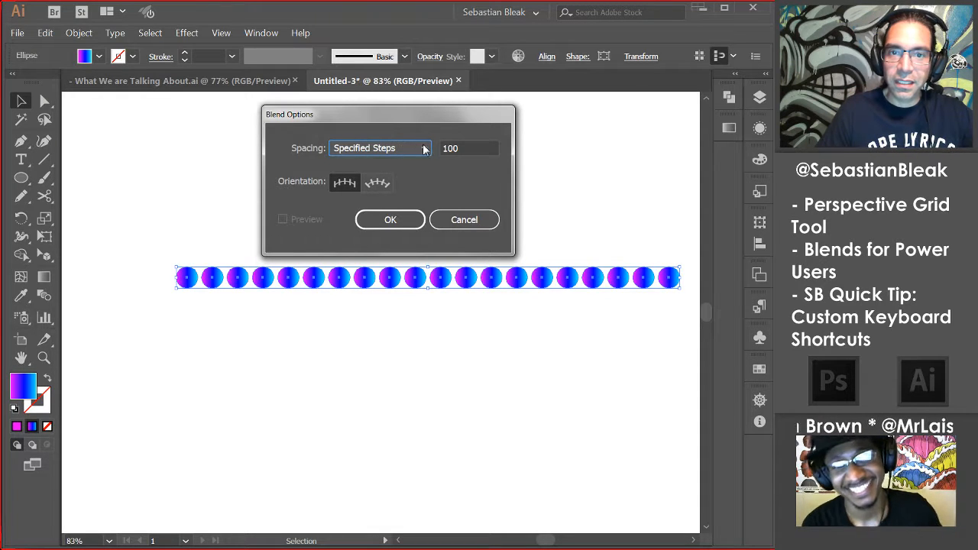
pyautogui.click(455, 146)
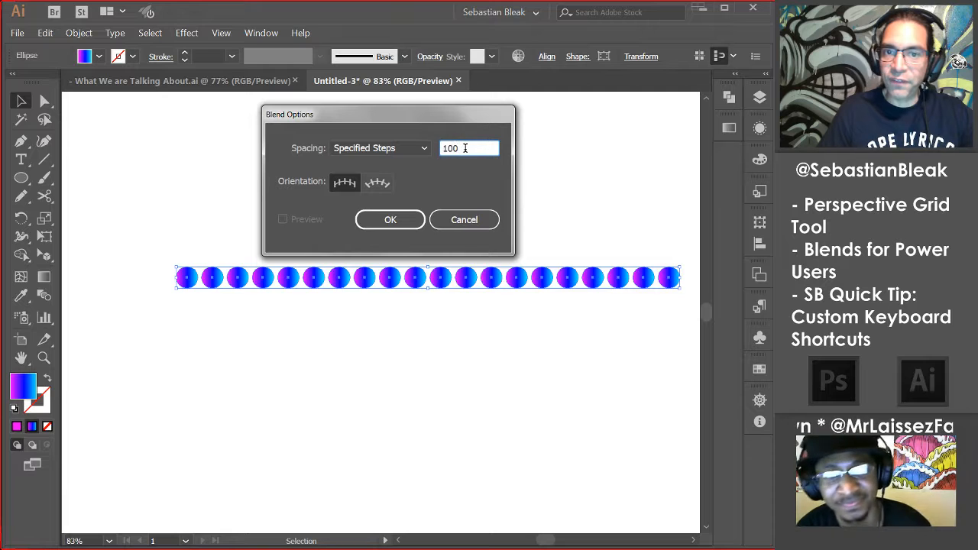
pyautogui.doubleClick(464, 148)
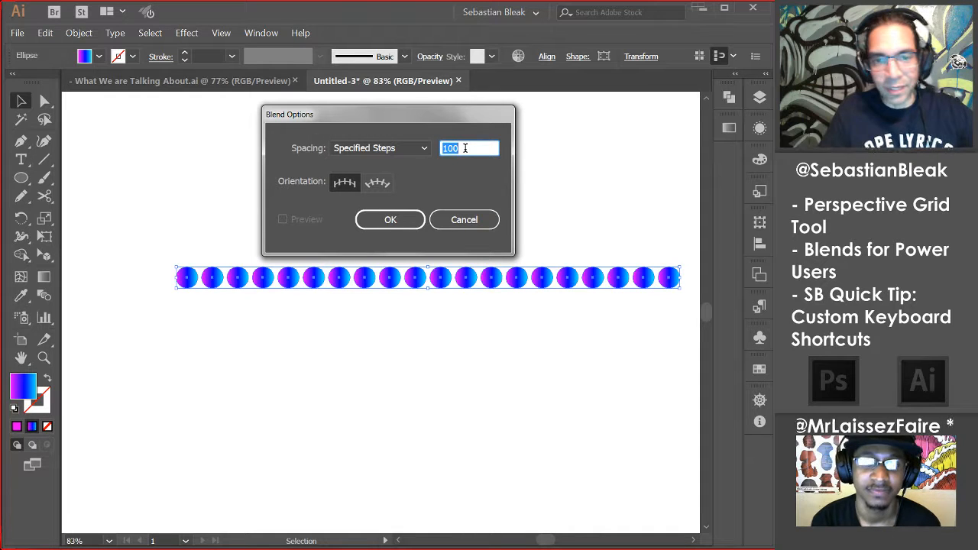
pyautogui.click(407, 226)
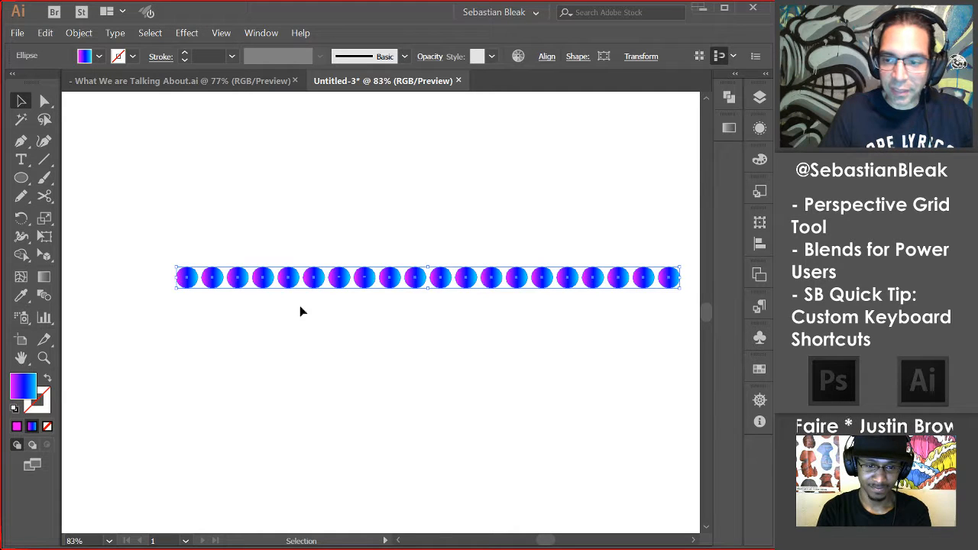
# Make a blend from the row of gradient circles and move the resulting bar slightly down and to the left.
pyautogui.click(78, 34)
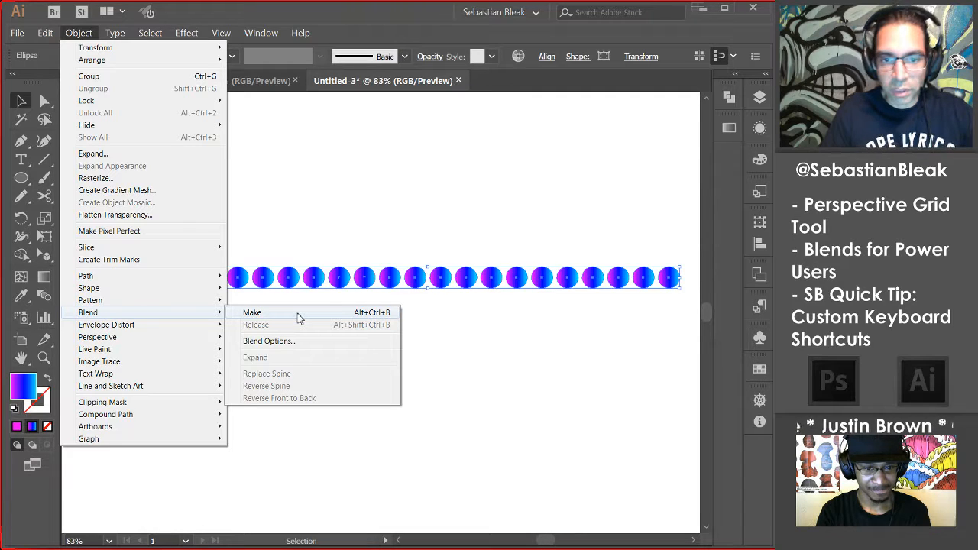
pyautogui.click(297, 314)
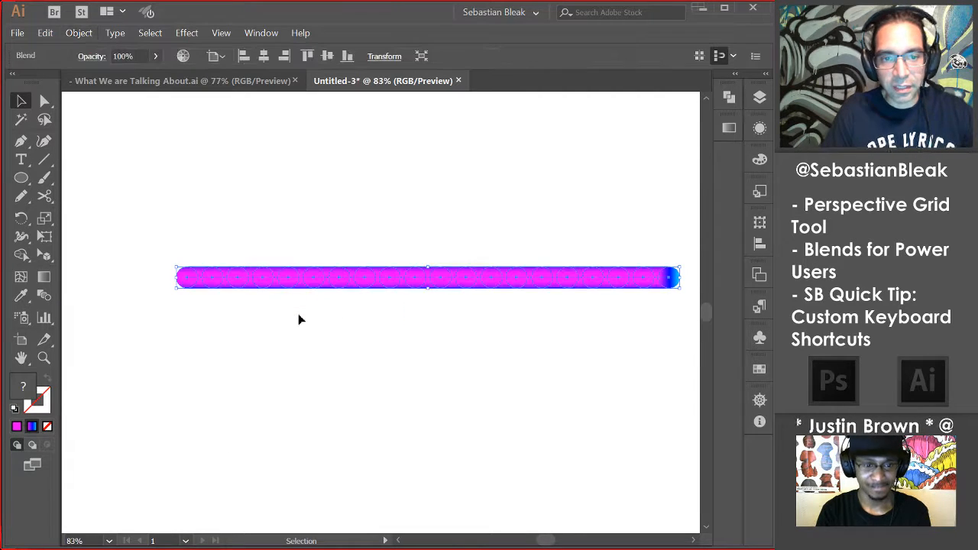
pyautogui.click(356, 317)
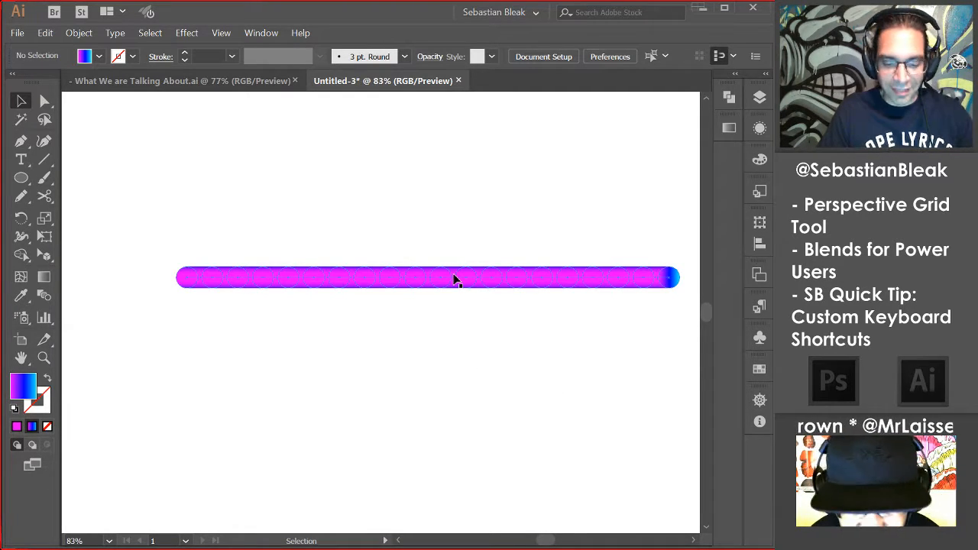
pyautogui.moveTo(454, 279); pyautogui.dragTo(406, 317)
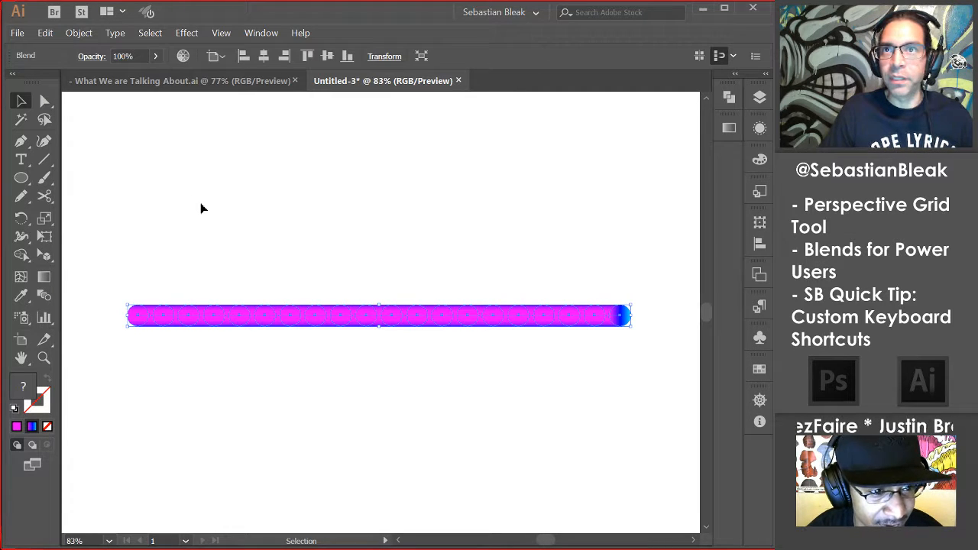
# Draw a freehand arched path with one loop in its middle above the blended bar, using the Pencil tool with Smooth fidelity.
pyautogui.press('n')
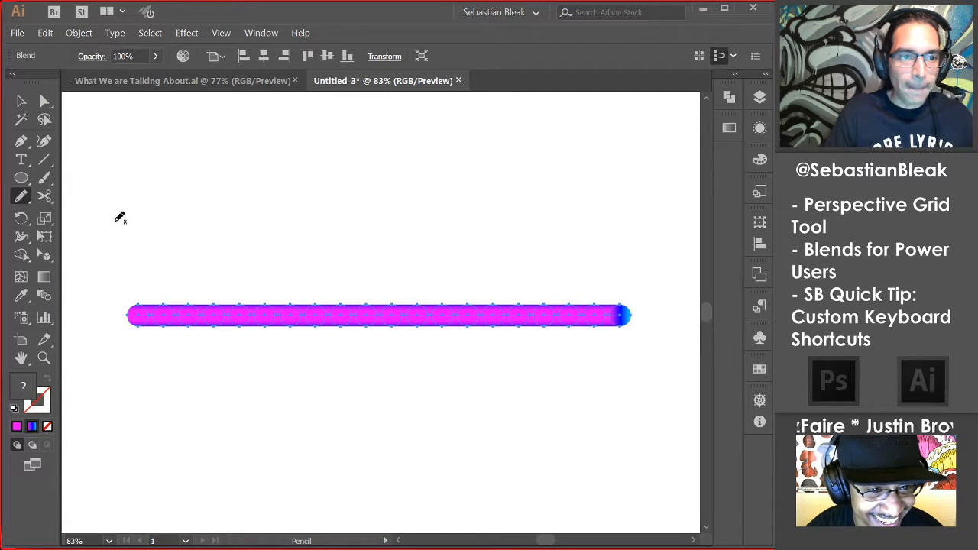
pyautogui.press('Return')
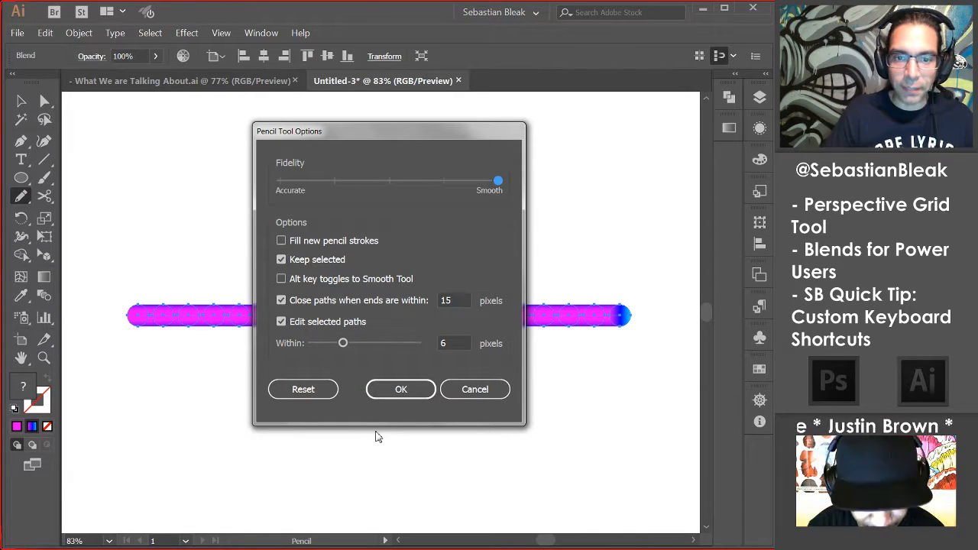
pyautogui.click(398, 390)
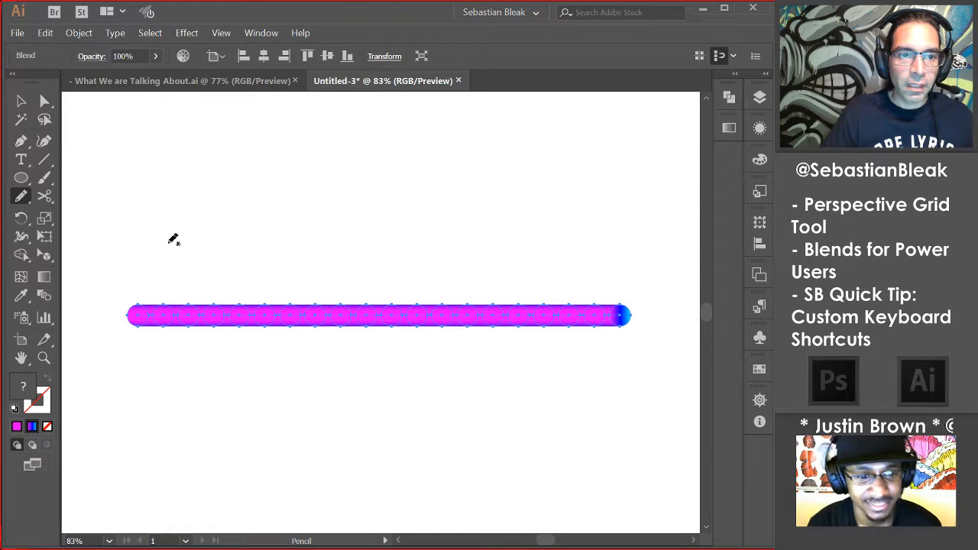
pyautogui.moveTo(165, 238)
pyautogui.mouseDown()
pyautogui.moveTo(212, 195)
pyautogui.moveTo(315, 152)
pyautogui.moveTo(390, 140)
pyautogui.moveTo(448, 180)
pyautogui.moveTo(410, 257)
pyautogui.moveTo(346, 257)
pyautogui.moveTo(315, 223)
pyautogui.moveTo(326, 177)
pyautogui.moveTo(352, 146)
pyautogui.moveTo(409, 123)
pyautogui.moveTo(465, 130)
pyautogui.moveTo(536, 160)
pyautogui.moveTo(590, 213)
pyautogui.mouseUp()
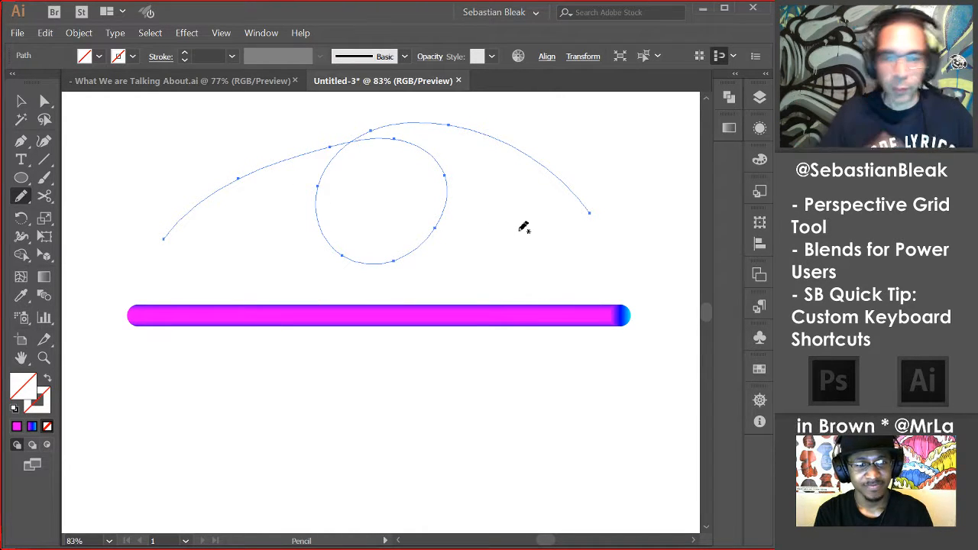
# Select the blended bar together with the looped path and replace the blend's spine with that path.
pyautogui.press('v')
pyautogui.moveTo(334, 351); pyautogui.dragTo(258, 295)
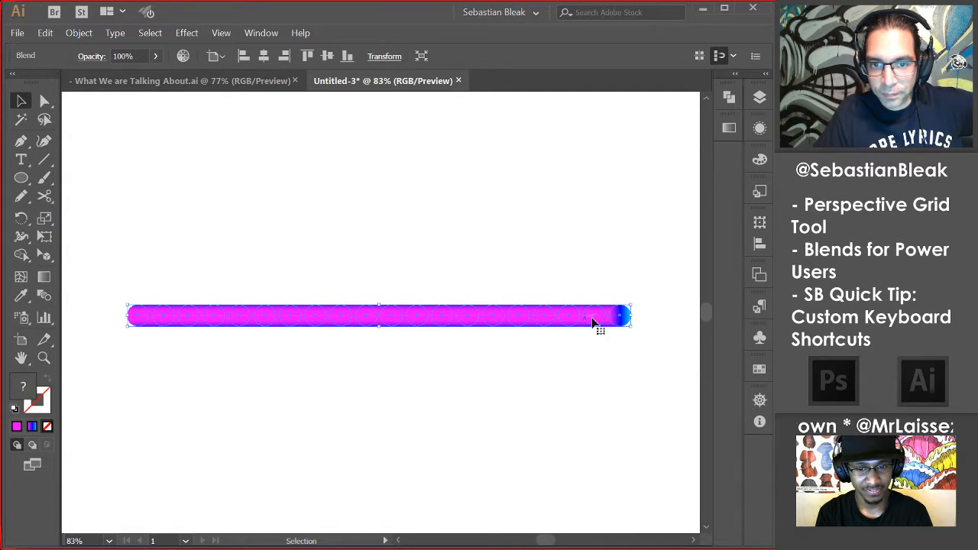
pyautogui.moveTo(268, 336); pyautogui.dragTo(219, 126)
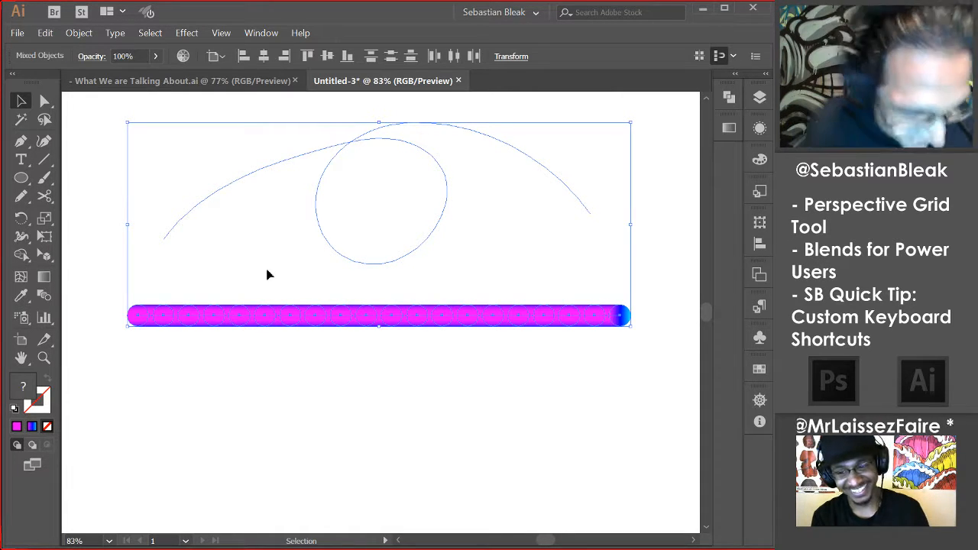
pyautogui.click(81, 34)
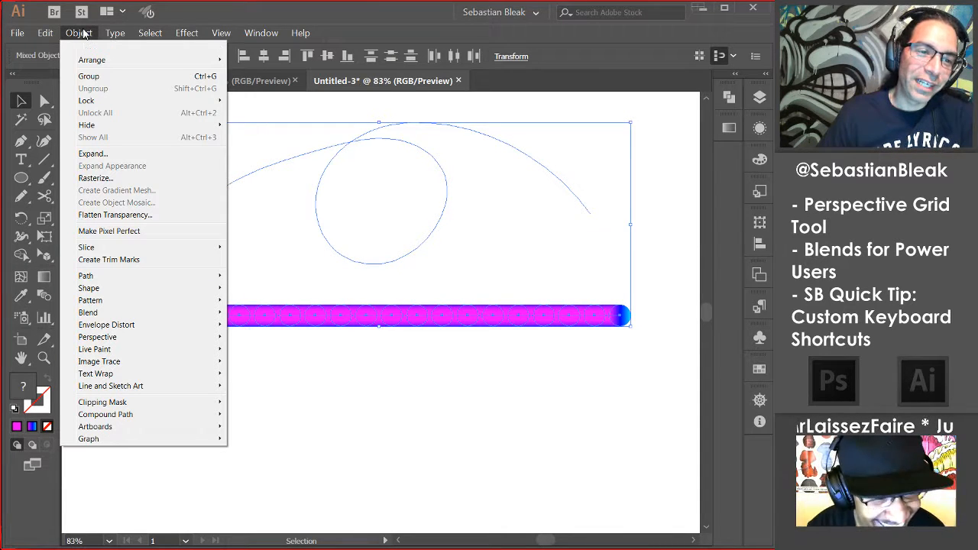
pyautogui.moveTo(166, 302)
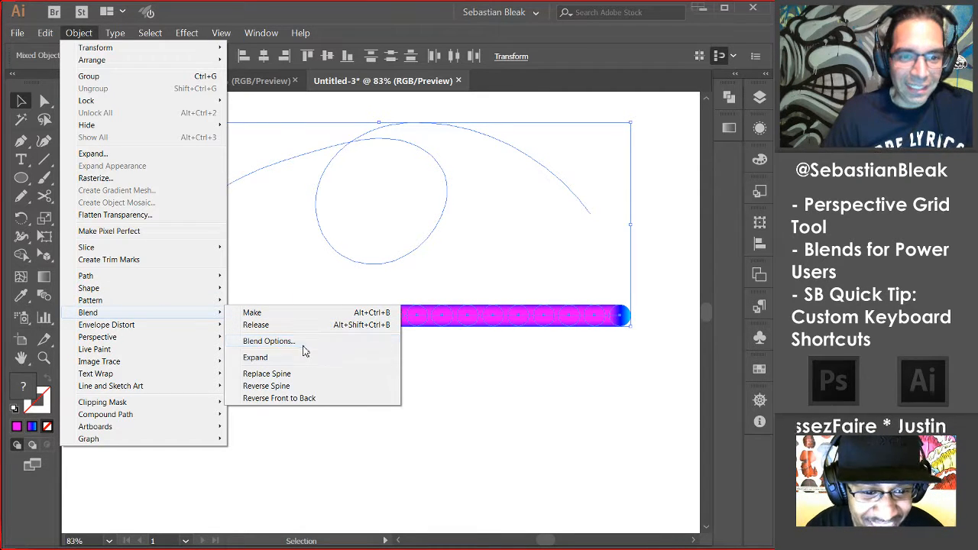
pyautogui.click(336, 375)
pyautogui.click(335, 371)
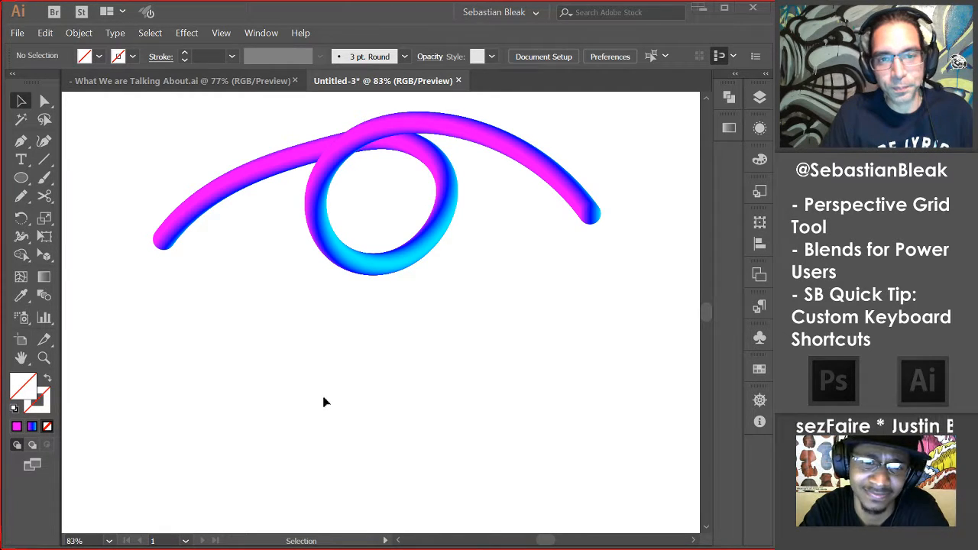
# Reverse the spine of the looped blend and deselect it.
pyautogui.moveTo(291, 305); pyautogui.dragTo(399, 227)
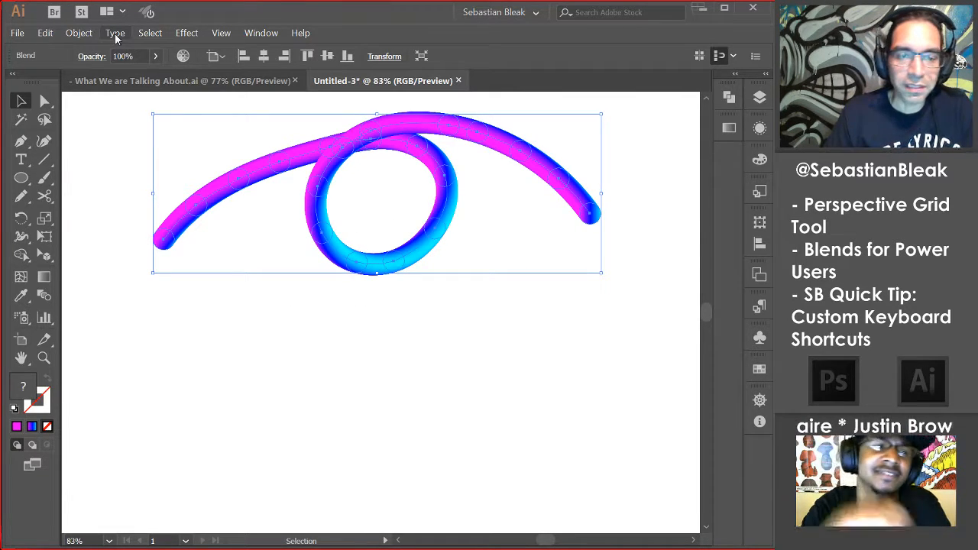
pyautogui.click(218, 300)
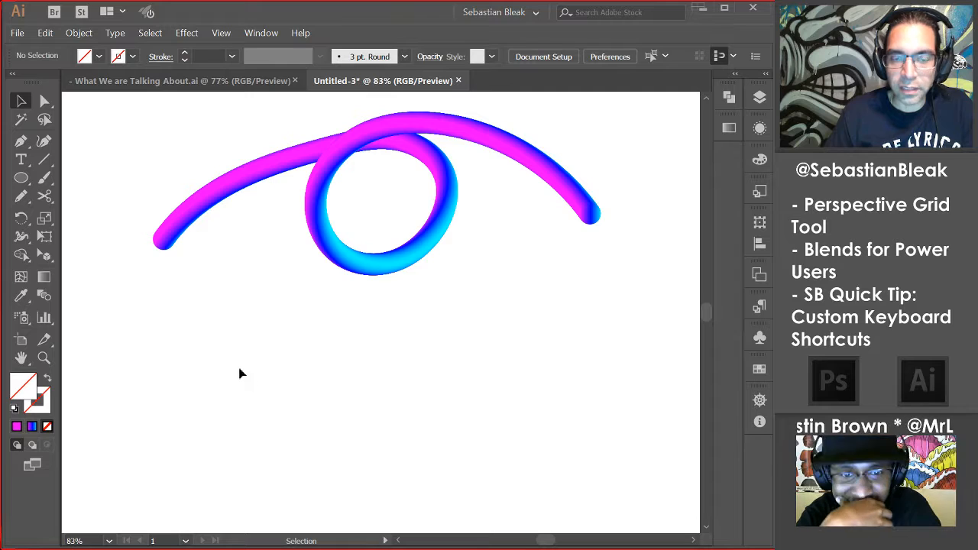
pyautogui.moveTo(262, 331); pyautogui.dragTo(386, 220)
pyautogui.click(77, 32)
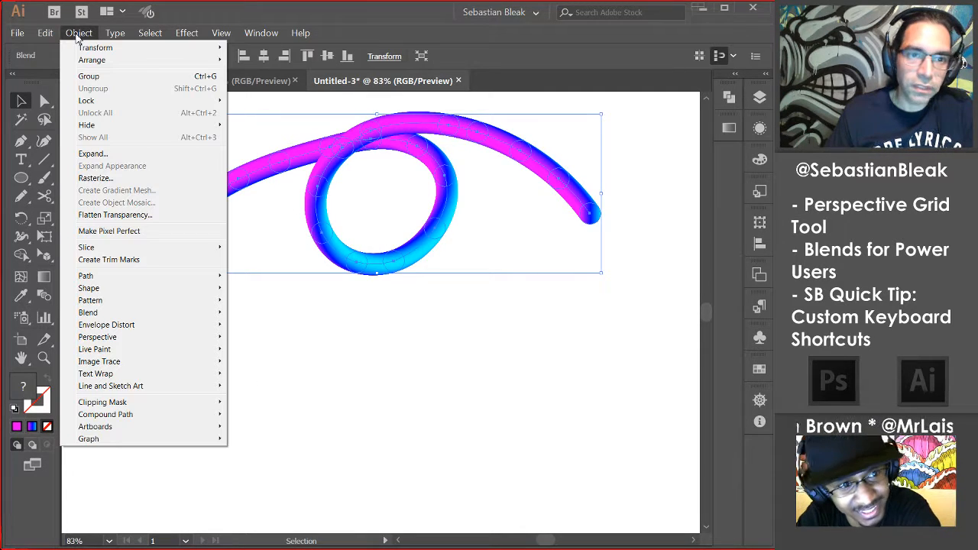
pyautogui.moveTo(172, 310)
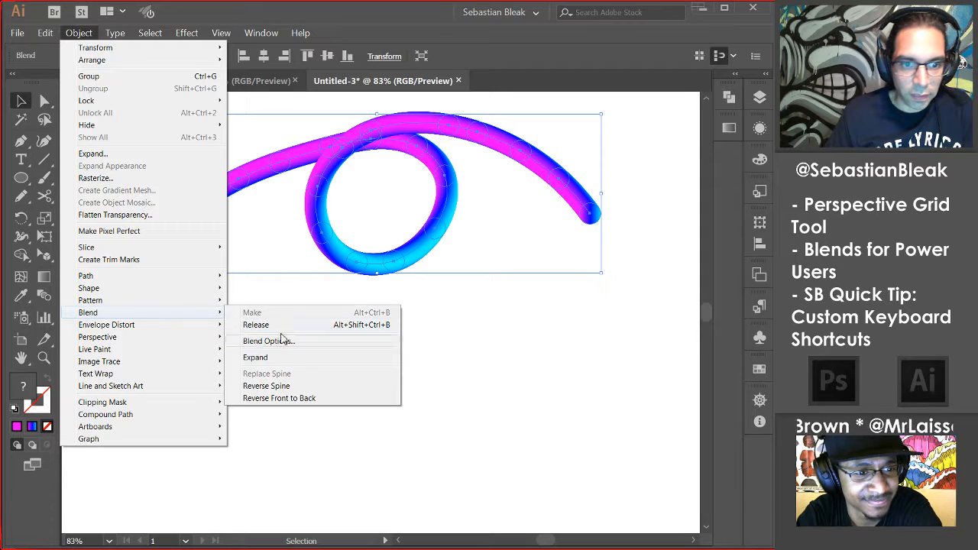
pyautogui.click(334, 386)
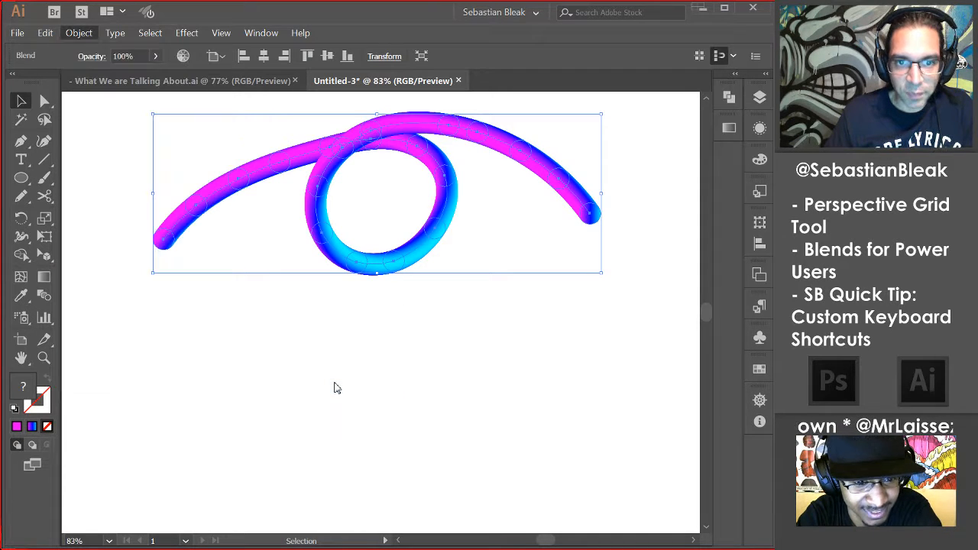
pyautogui.click(333, 386)
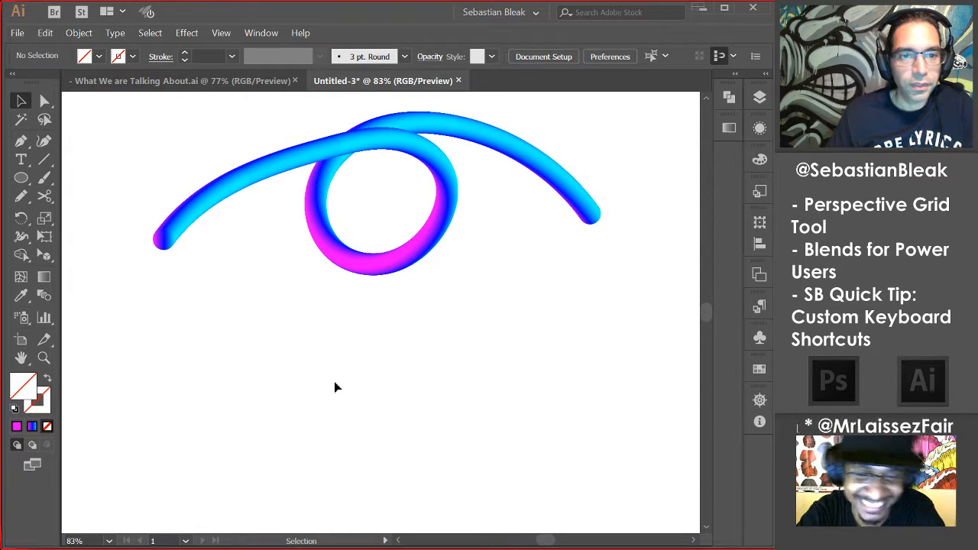
# Release the looped blend into its separate circles and spine path.
pyautogui.moveTo(318, 316); pyautogui.dragTo(416, 215)
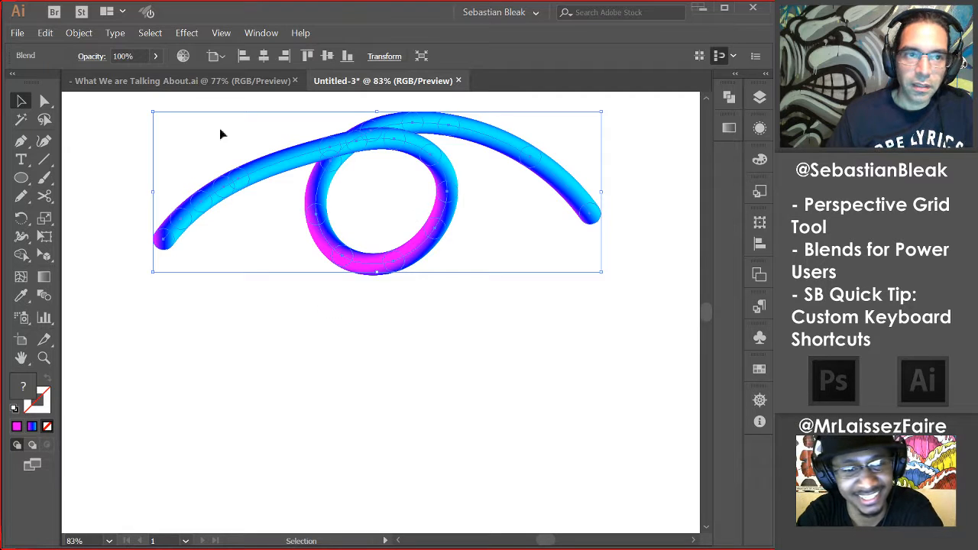
pyautogui.click(84, 33)
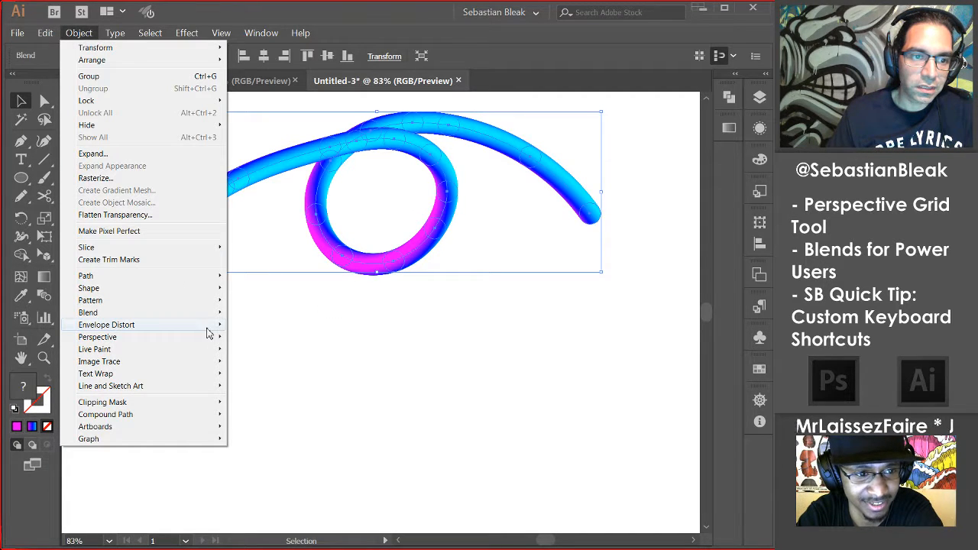
pyautogui.moveTo(217, 314)
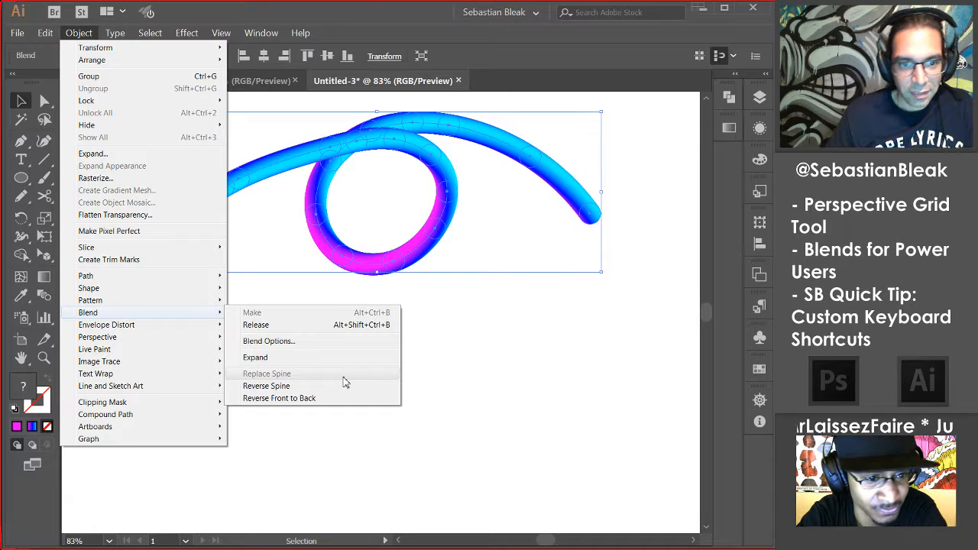
pyautogui.click(356, 326)
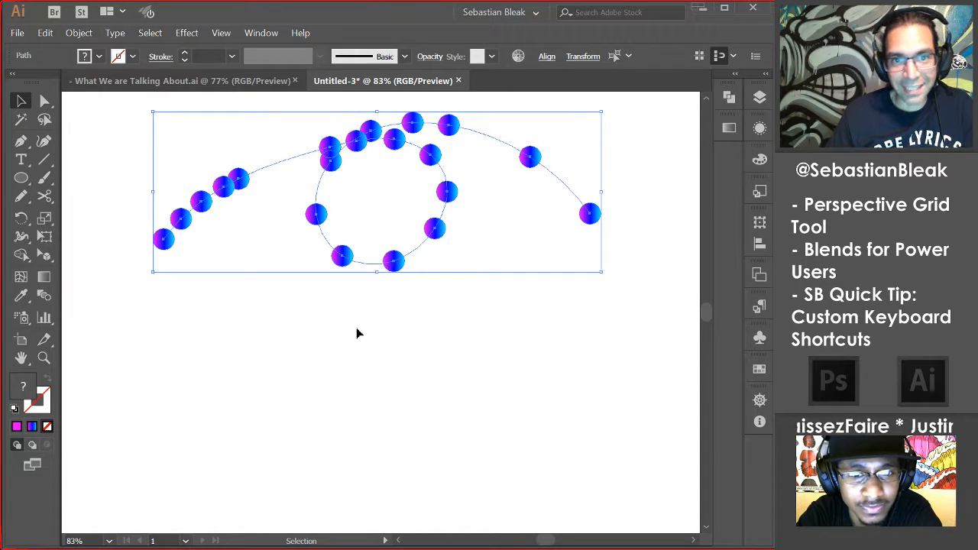
pyautogui.click(357, 333)
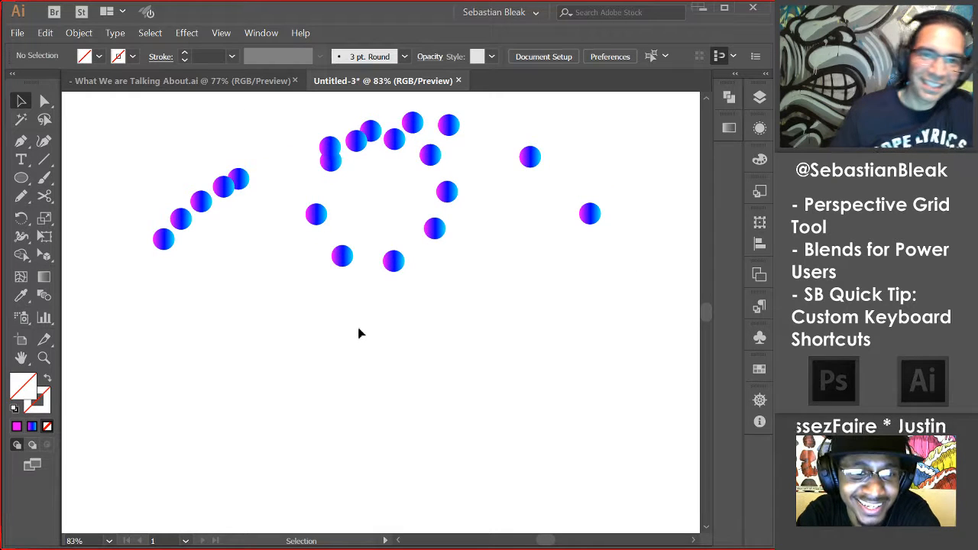
# Undo the blend release, the spine reversal, the spine replacement and the drawn pencil path.
pyautogui.hotkey('ctrl', 'z')
pyautogui.hotkey('ctrl', 'z')
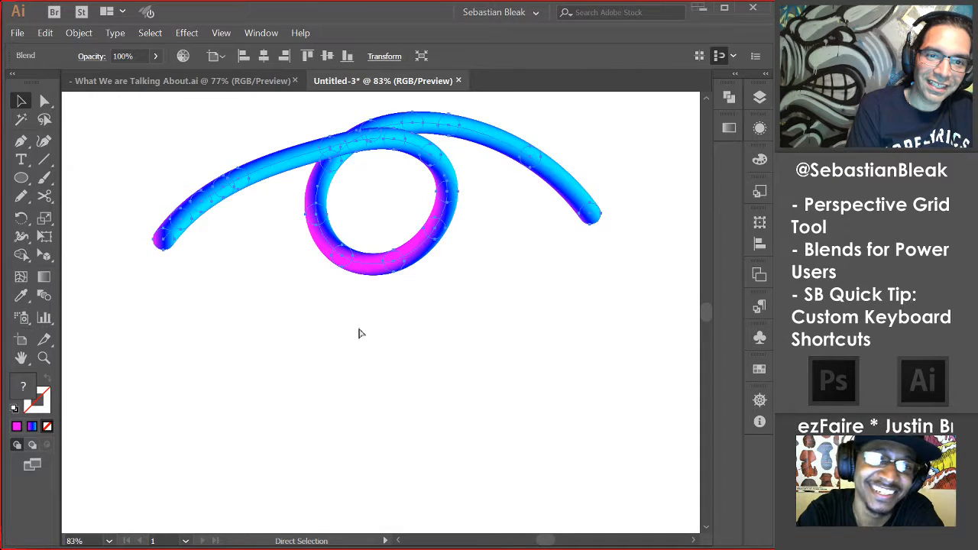
pyautogui.hotkey('ctrl', 'z')
pyautogui.press('v')
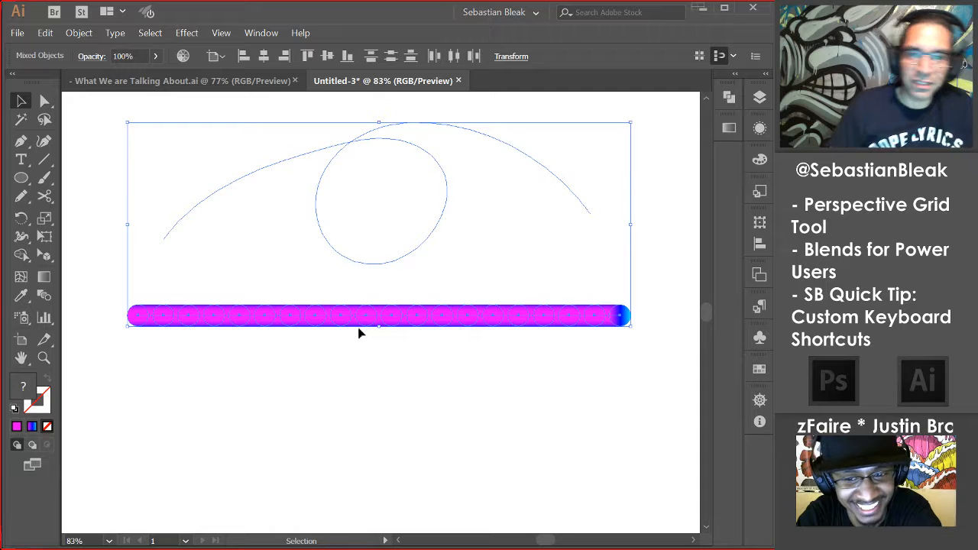
pyautogui.hotkey('ctrl', 'z')
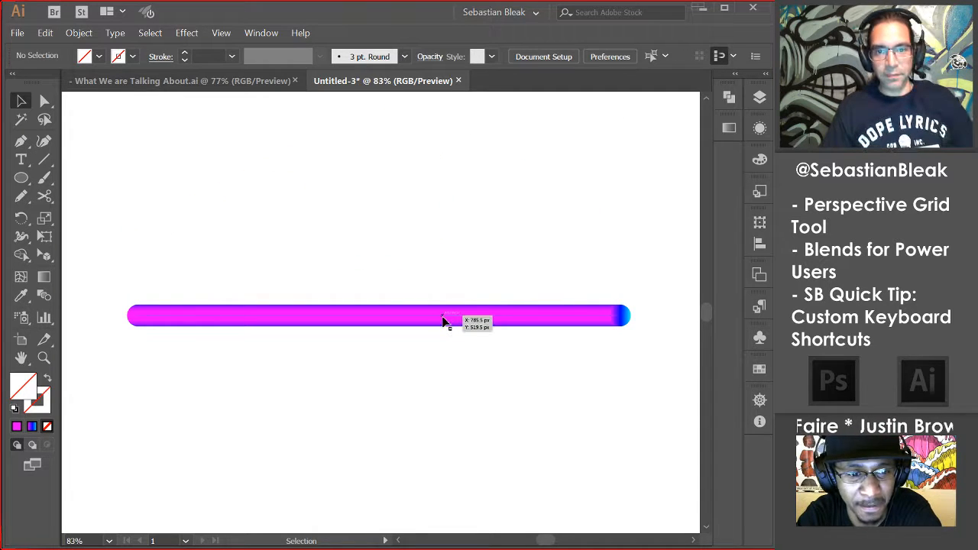
# Move the straight blended bar up toward the top of the artboard and duplicate it directly beneath.
pyautogui.moveTo(443, 321); pyautogui.dragTo(451, 176)
pyautogui.click(465, 308)
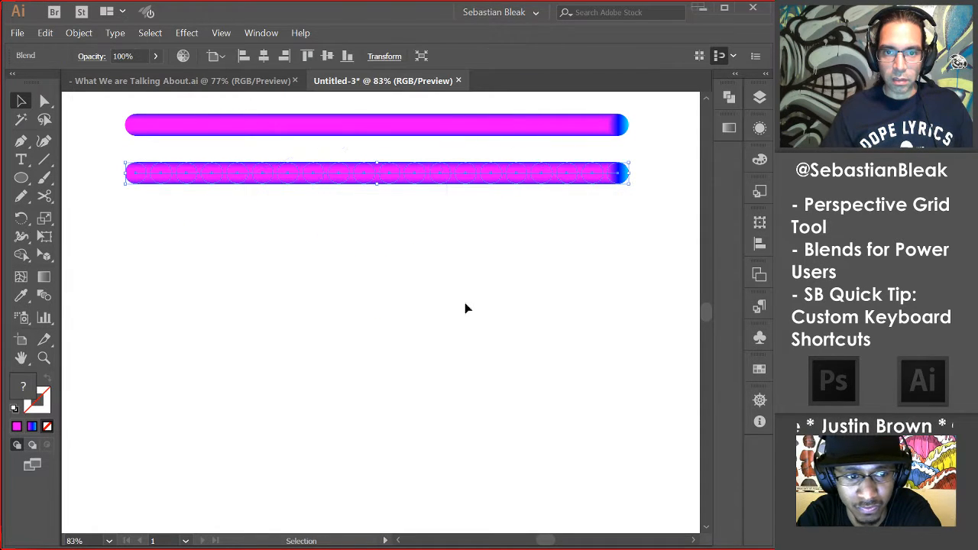
# Delete the leftover looped path beneath the two straight blended bars.
pyautogui.moveTo(449, 302); pyautogui.dragTo(290, 230)
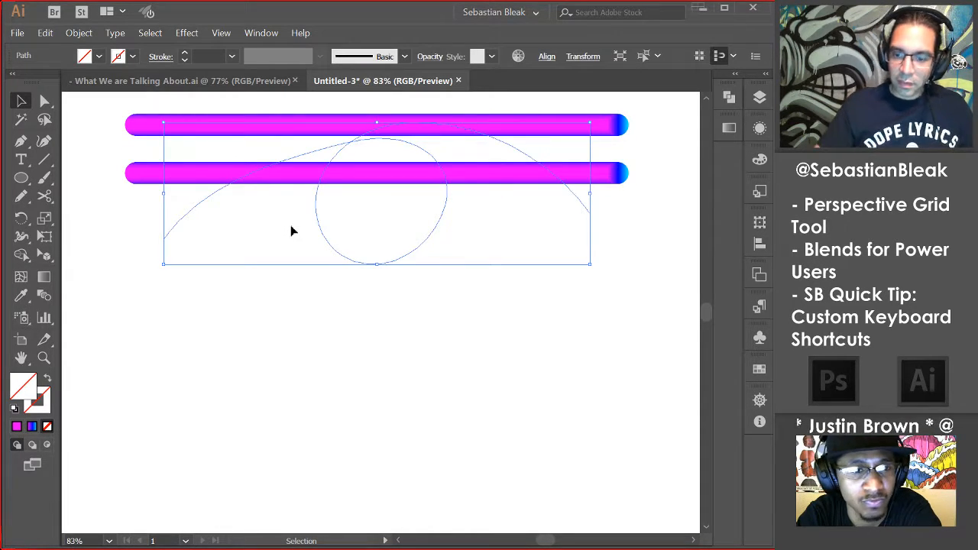
pyautogui.click(291, 226)
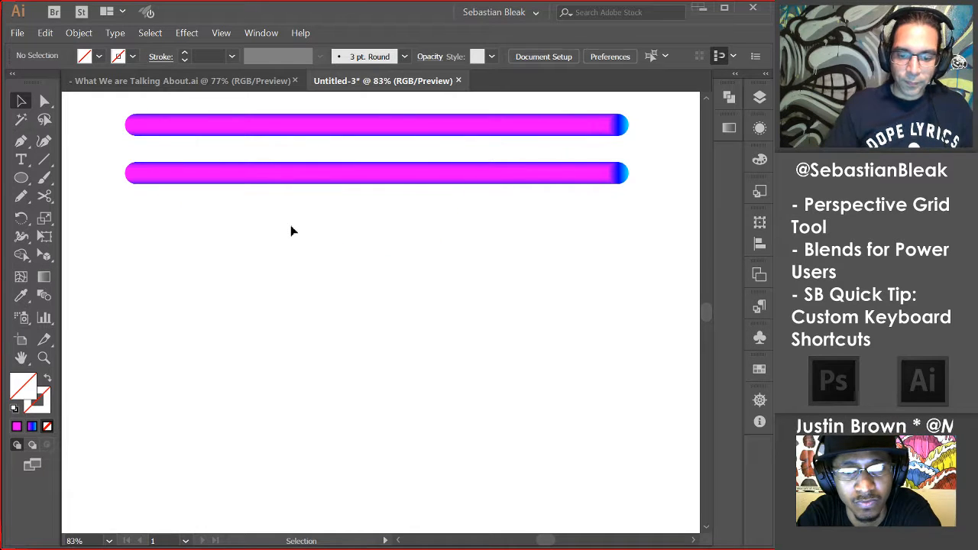
# Draw three separate freehand paths shaped like J, U and S below the bars with the Pencil tool.
pyautogui.press('n')
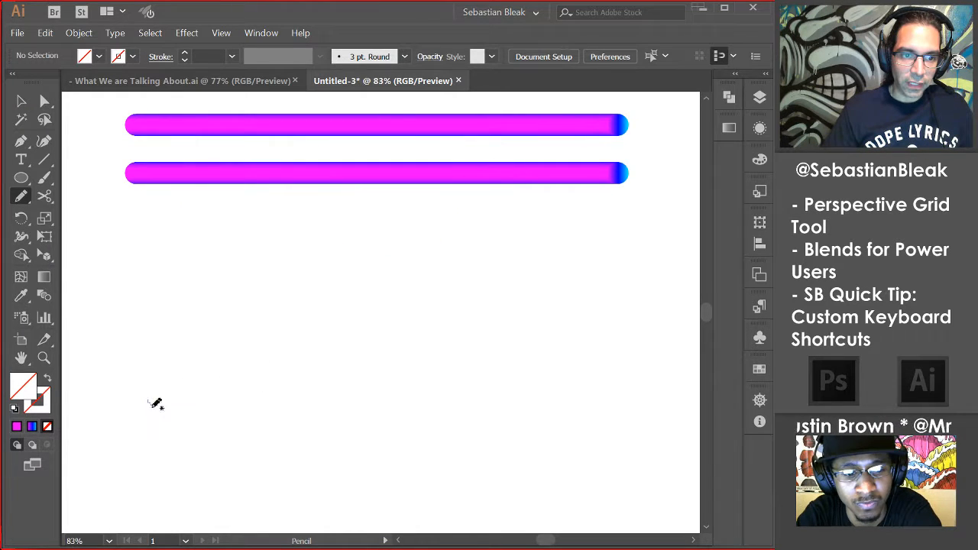
pyautogui.moveTo(149, 403)
pyautogui.mouseDown()
pyautogui.moveTo(229, 385)
pyautogui.moveTo(208, 326)
pyautogui.moveTo(163, 273)
pyautogui.mouseUp()
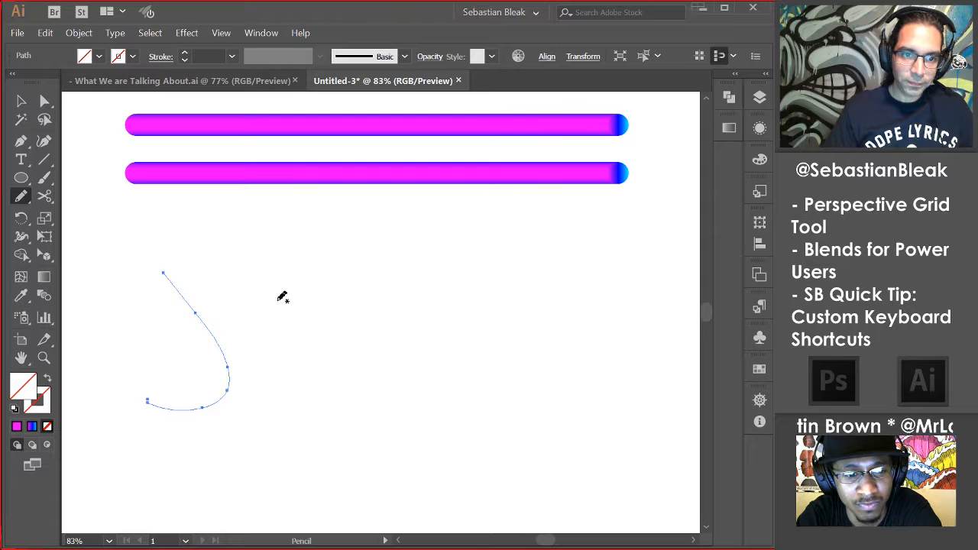
pyautogui.moveTo(245, 271)
pyautogui.mouseDown()
pyautogui.moveTo(283, 354)
pyautogui.moveTo(329, 358)
pyautogui.moveTo(416, 279)
pyautogui.moveTo(414, 235)
pyautogui.mouseUp()
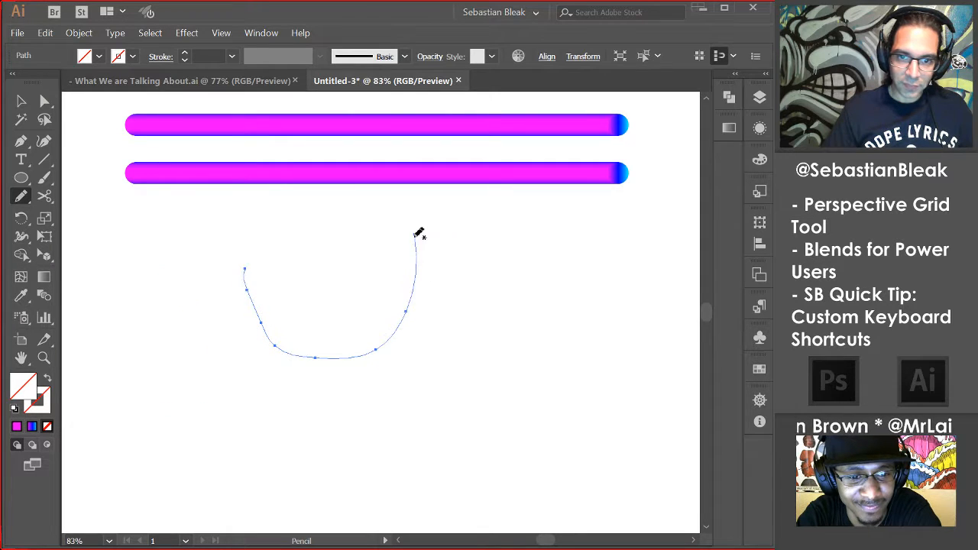
pyautogui.moveTo(577, 312)
pyautogui.mouseDown()
pyautogui.moveTo(527, 261)
pyautogui.moveTo(467, 270)
pyautogui.moveTo(485, 332)
pyautogui.moveTo(544, 386)
pyautogui.moveTo(513, 427)
pyautogui.moveTo(447, 383)
pyautogui.moveTo(427, 334)
pyautogui.mouseUp()
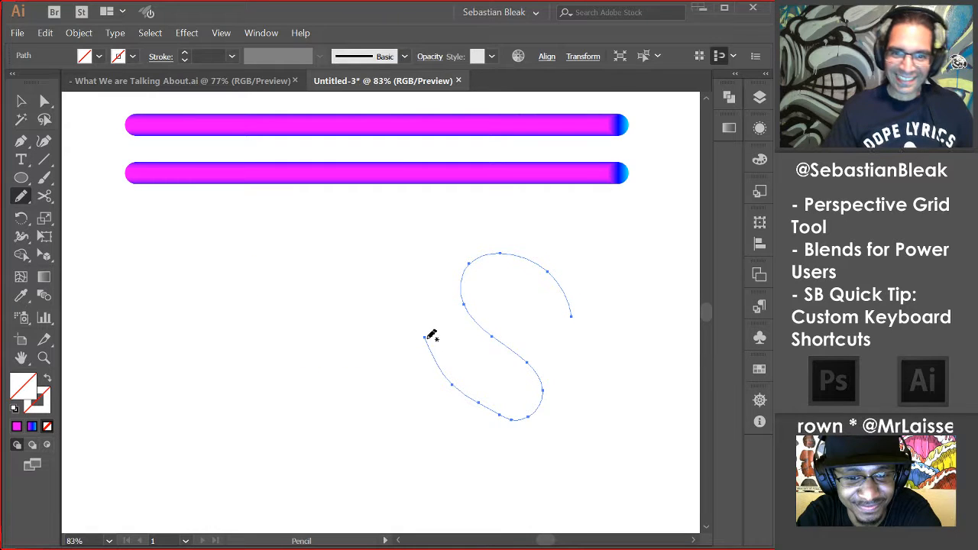
pyautogui.press('v')
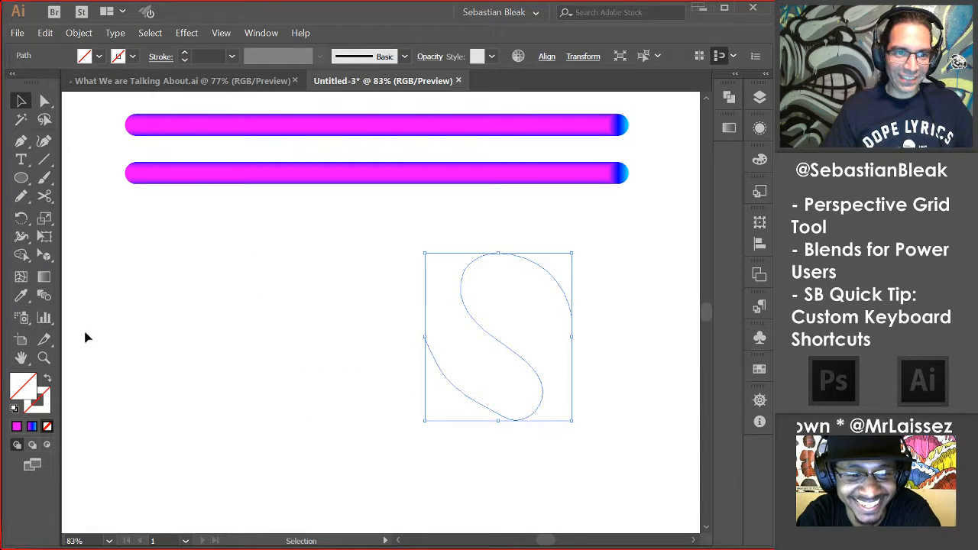
# Replace the spine of the lower blended bar with the J-shaped path and deselect it.
pyautogui.moveTo(85, 333); pyautogui.dragTo(220, 177)
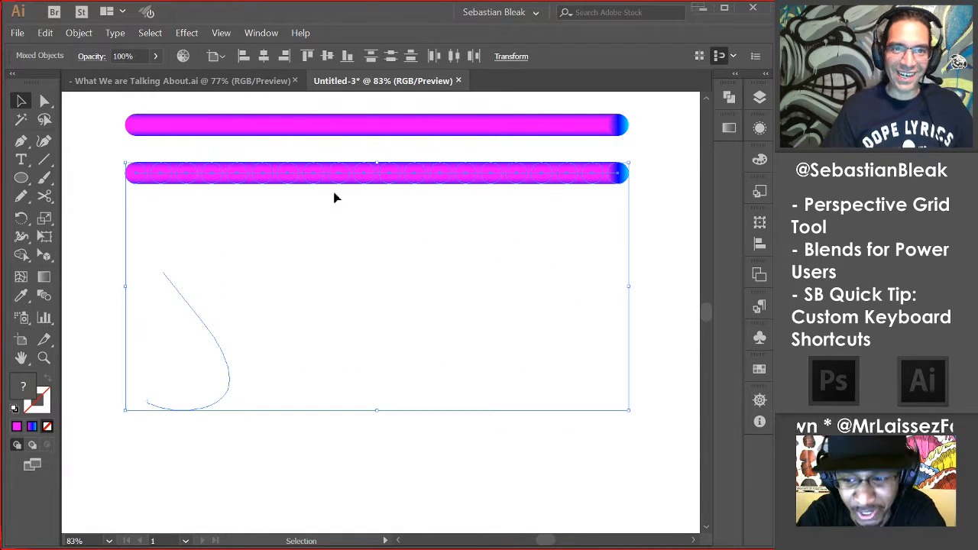
pyautogui.click(79, 33)
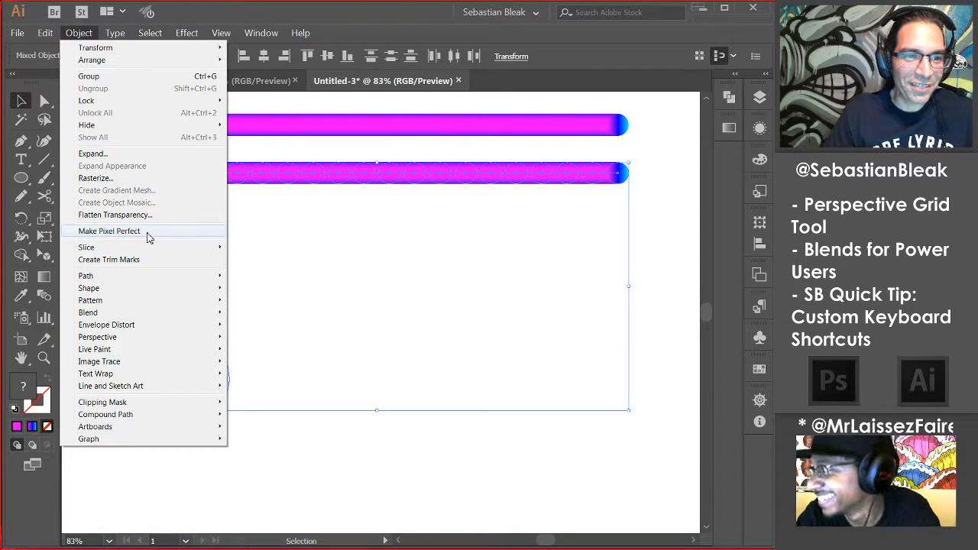
pyautogui.moveTo(175, 285)
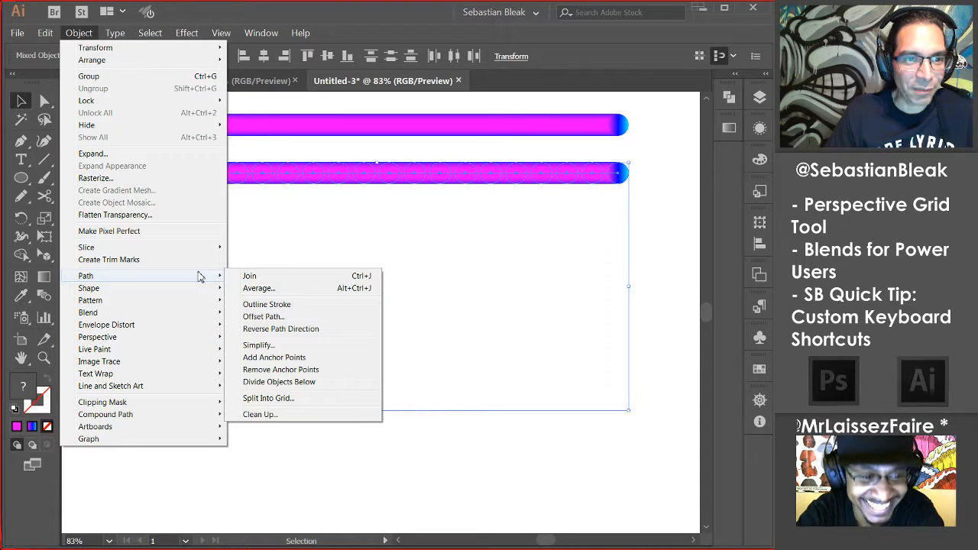
pyautogui.moveTo(181, 312)
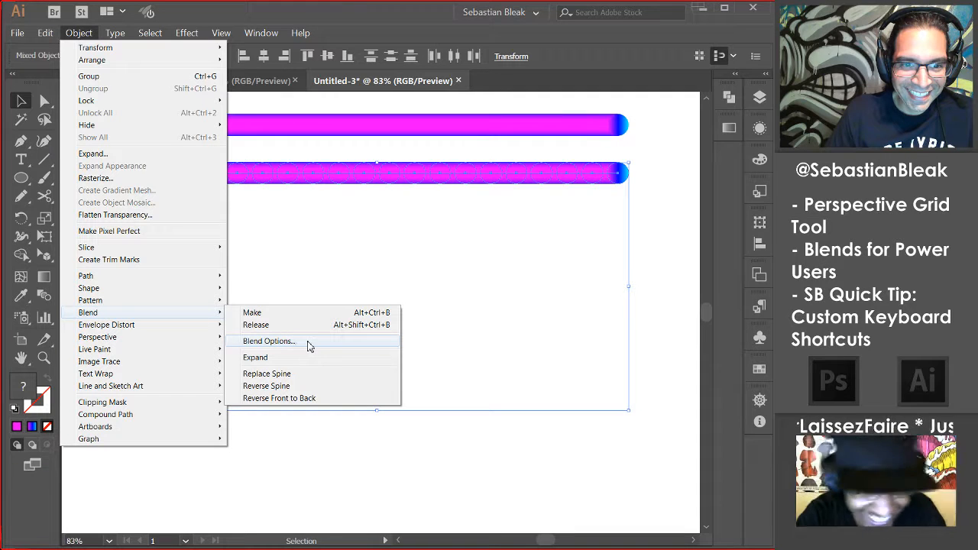
pyautogui.click(330, 375)
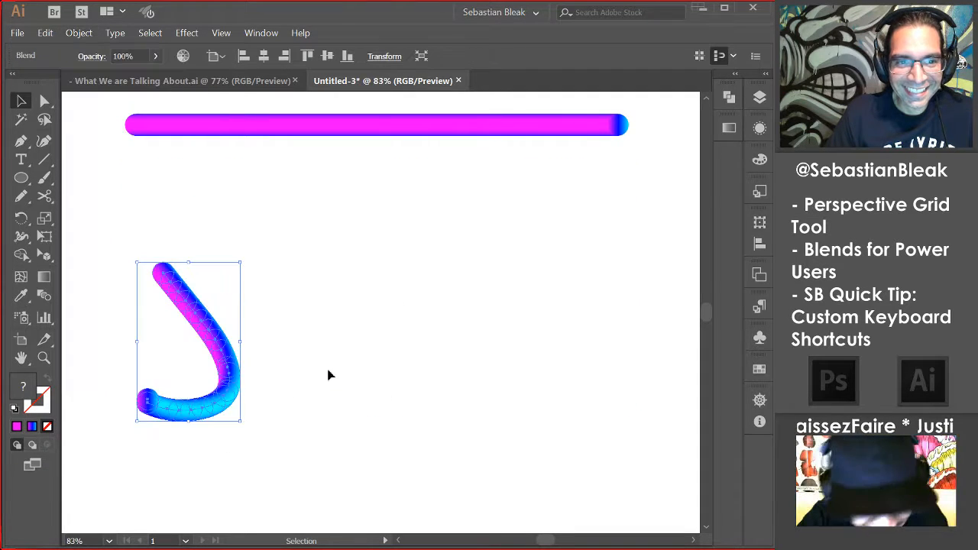
pyautogui.click(258, 483)
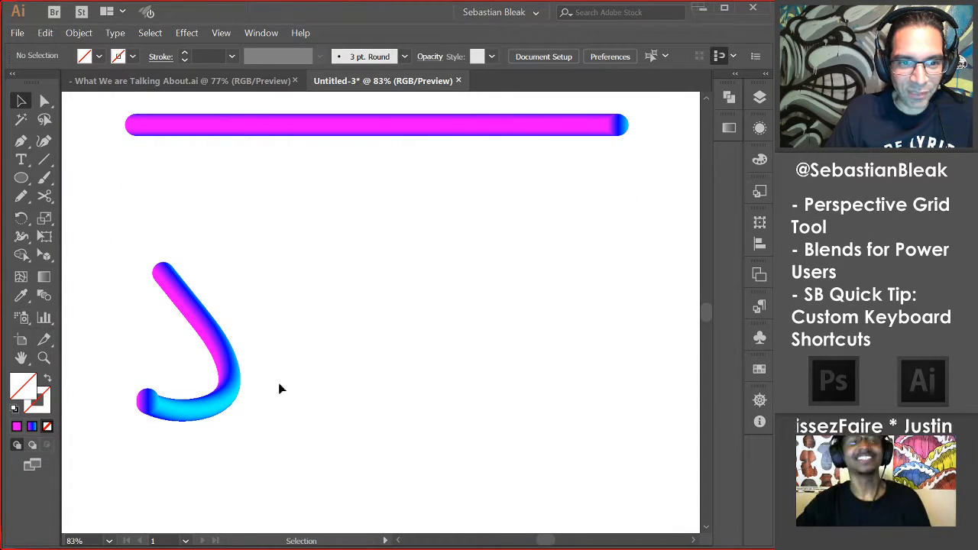
# Duplicate the remaining blended bar beneath itself and replace the copy's spine with the U-shaped path.
pyautogui.click(289, 136)
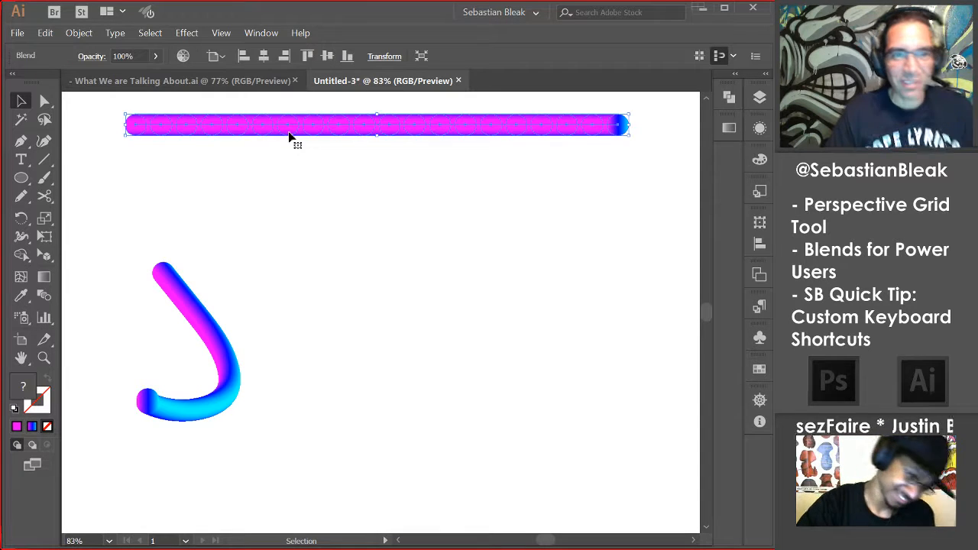
pyautogui.moveTo(289, 136); pyautogui.dragTo(276, 183)
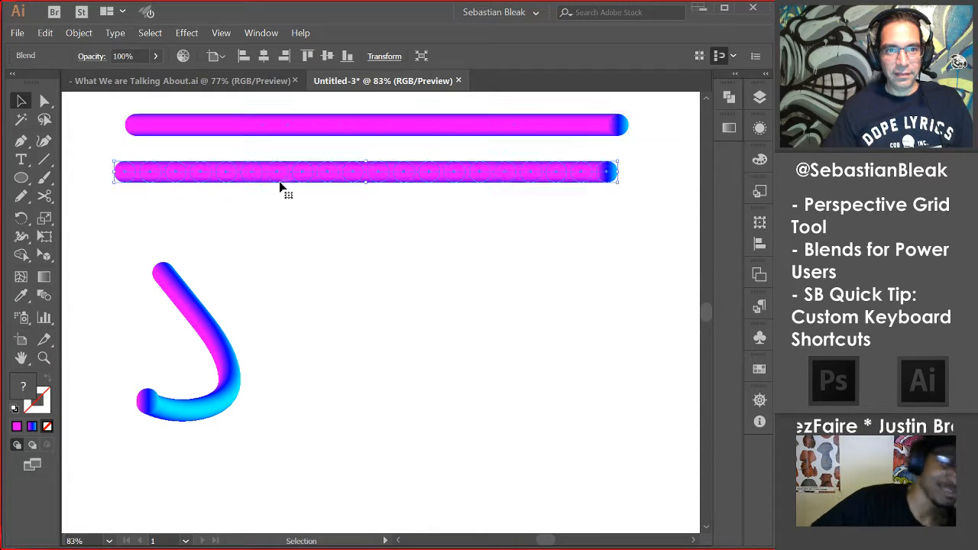
pyautogui.moveTo(230, 307); pyautogui.dragTo(280, 273)
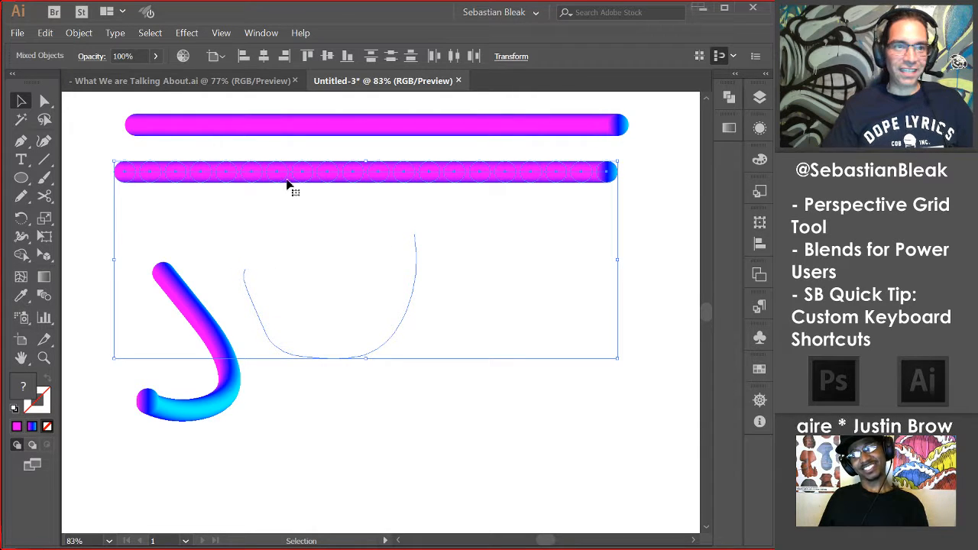
pyautogui.click(79, 33)
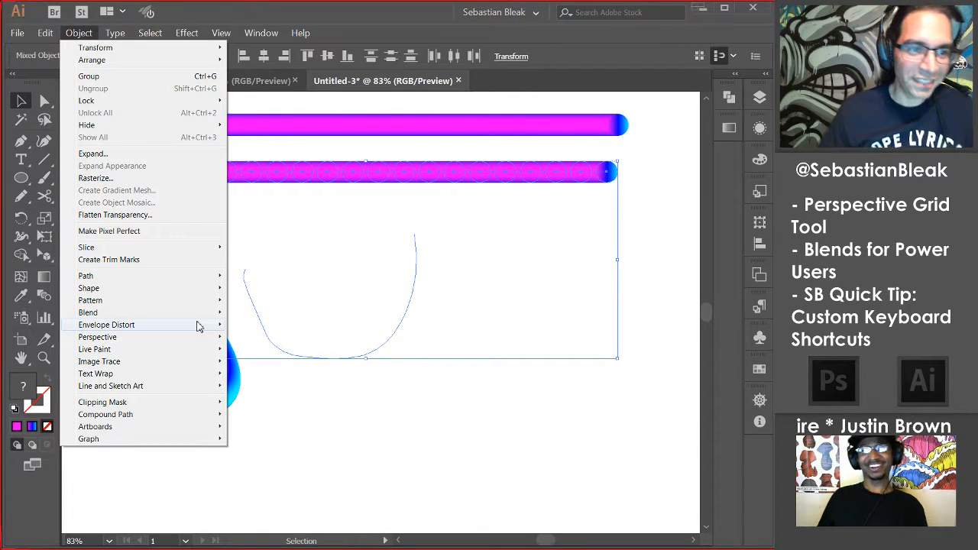
pyautogui.moveTo(197, 323)
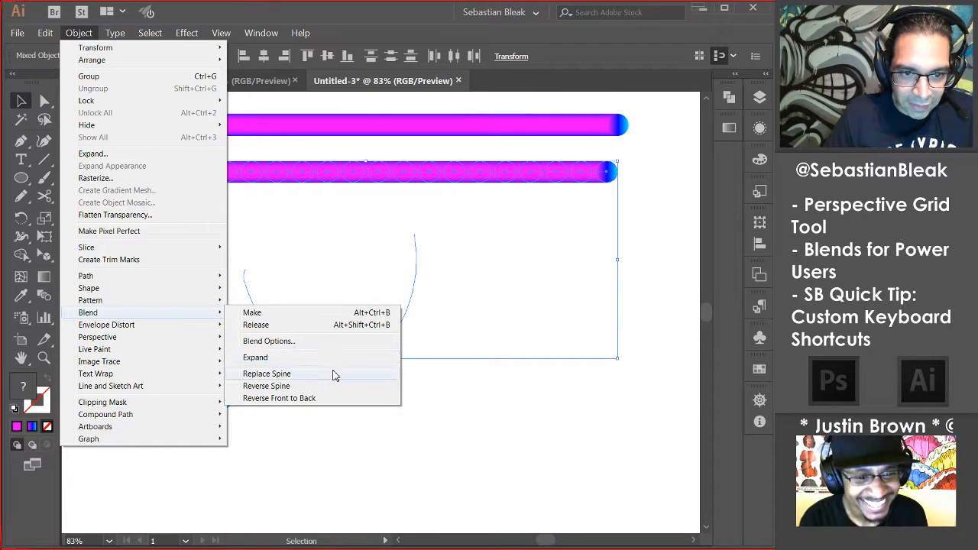
pyautogui.click(333, 374)
pyautogui.click(349, 446)
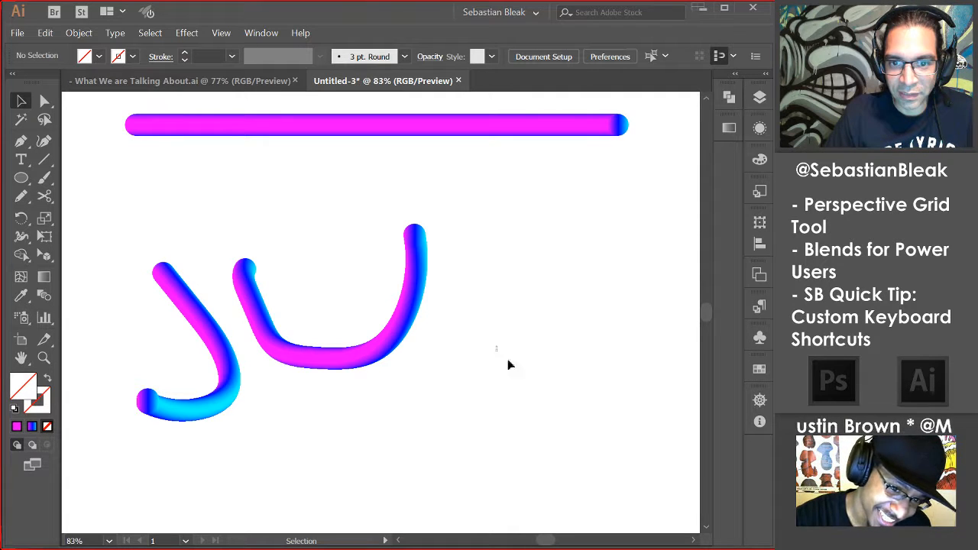
# Replace the spine of the last straight blended bar with the S-shaped path and deselect it.
pyautogui.moveTo(510, 365); pyautogui.dragTo(474, 220)
pyautogui.moveTo(633, 307); pyautogui.dragTo(476, 107)
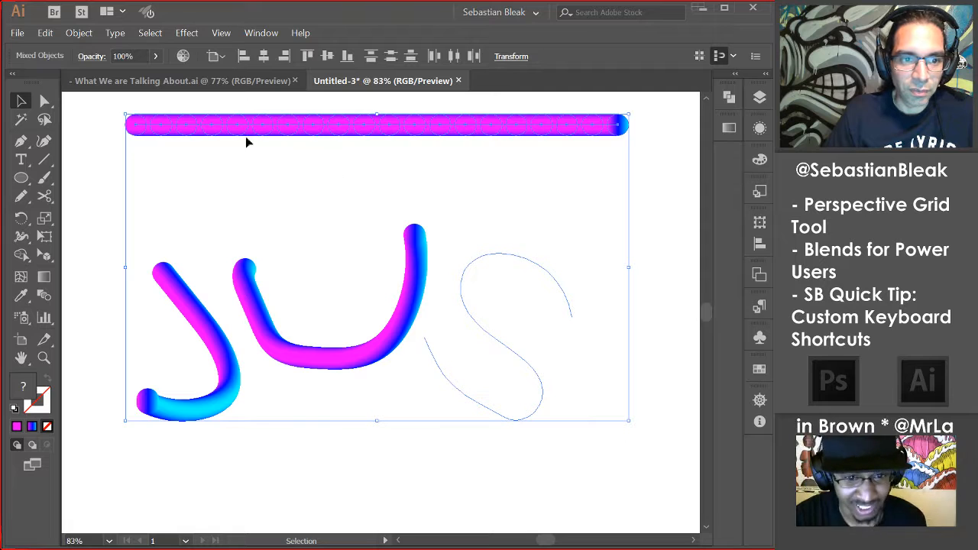
pyautogui.click(78, 33)
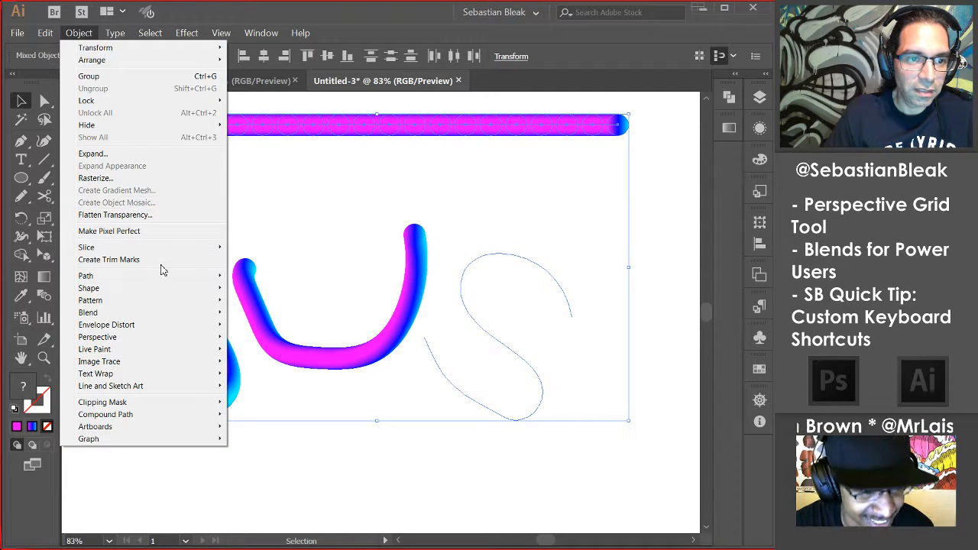
pyautogui.moveTo(191, 326)
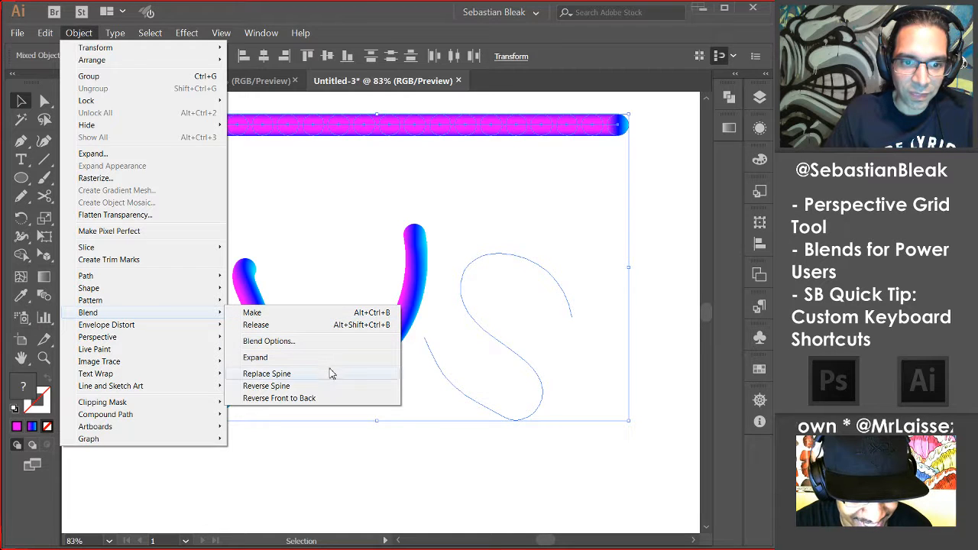
pyautogui.click(330, 374)
pyautogui.click(301, 442)
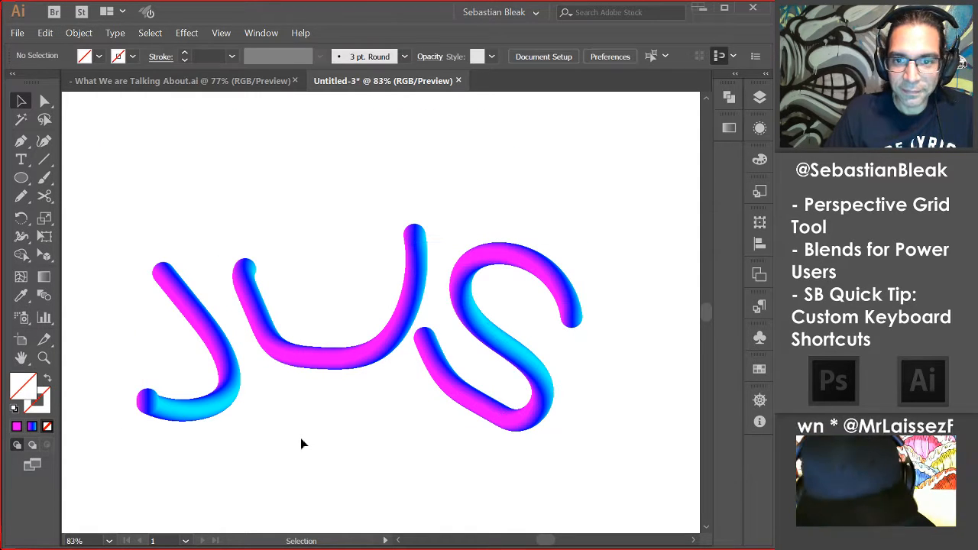
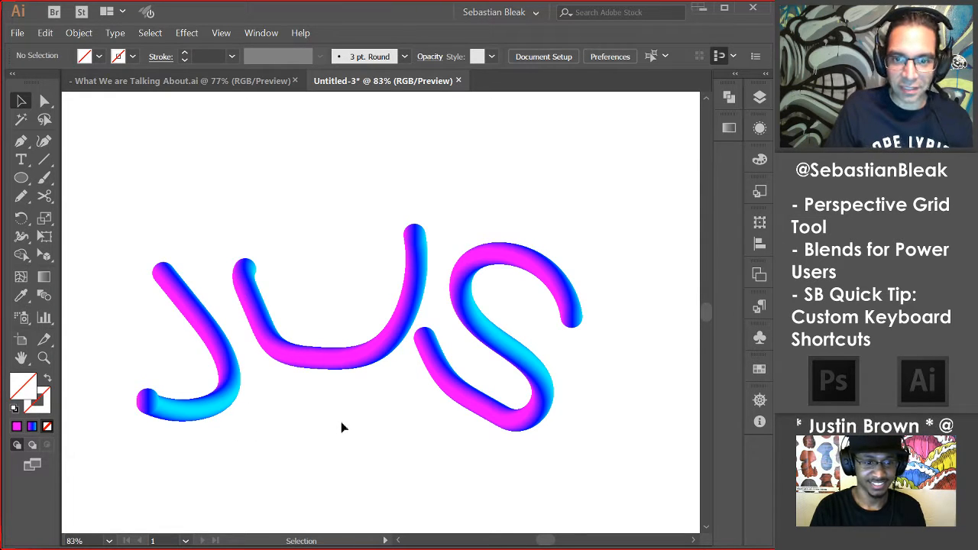
# Delete the U-shaped blend and move the S-shaped blend close beside the J.
pyautogui.moveTo(340, 422); pyautogui.dragTo(367, 271)
pyautogui.press('Delete')
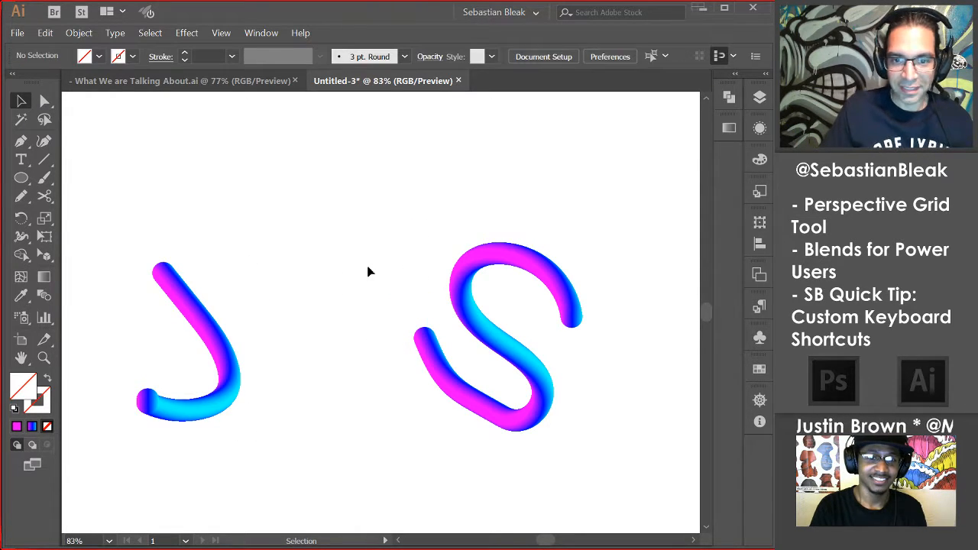
pyautogui.moveTo(489, 327); pyautogui.dragTo(310, 300)
pyautogui.click(446, 393)
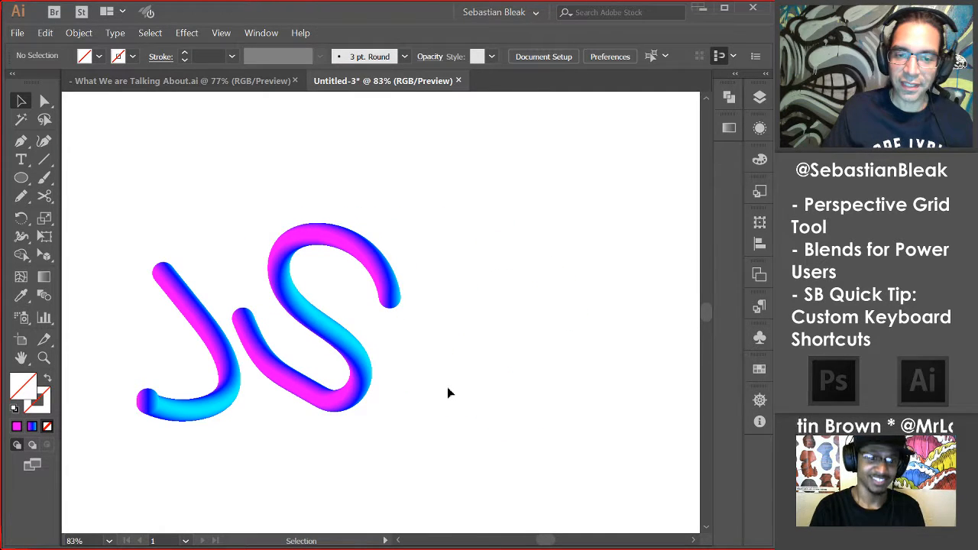
pyautogui.hotkey('ctrl', 'space')
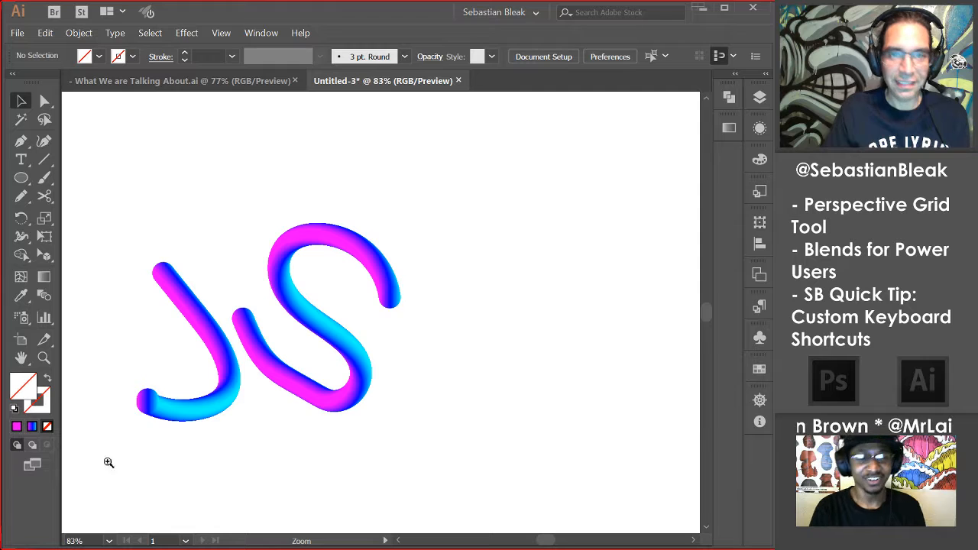
pyautogui.moveTo(108, 462); pyautogui.dragTo(421, 172)
pyautogui.moveTo(522, 277); pyautogui.dragTo(512, 252)
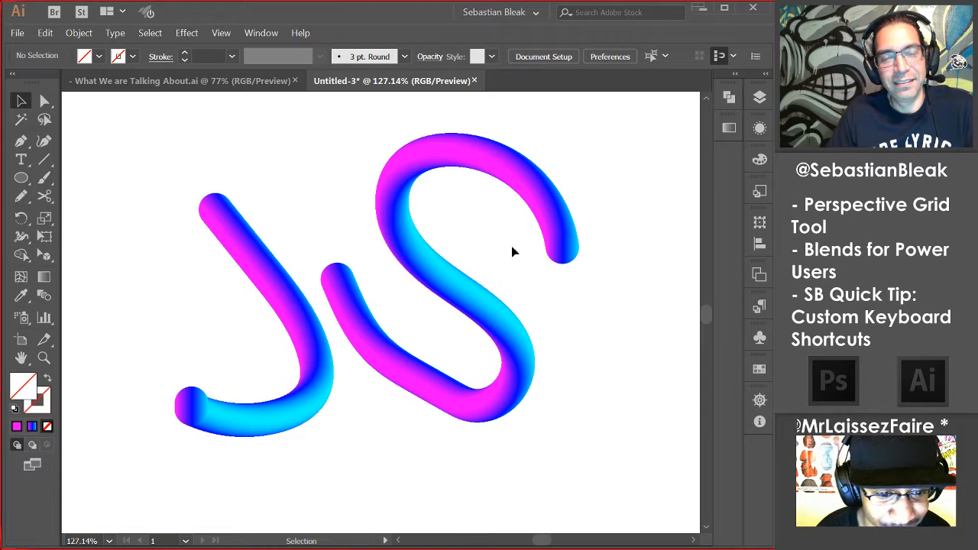
# Undo the letter-shaped blends and their pencil paths back to the two straight bars, and select the lower bar.
pyautogui.press('a')
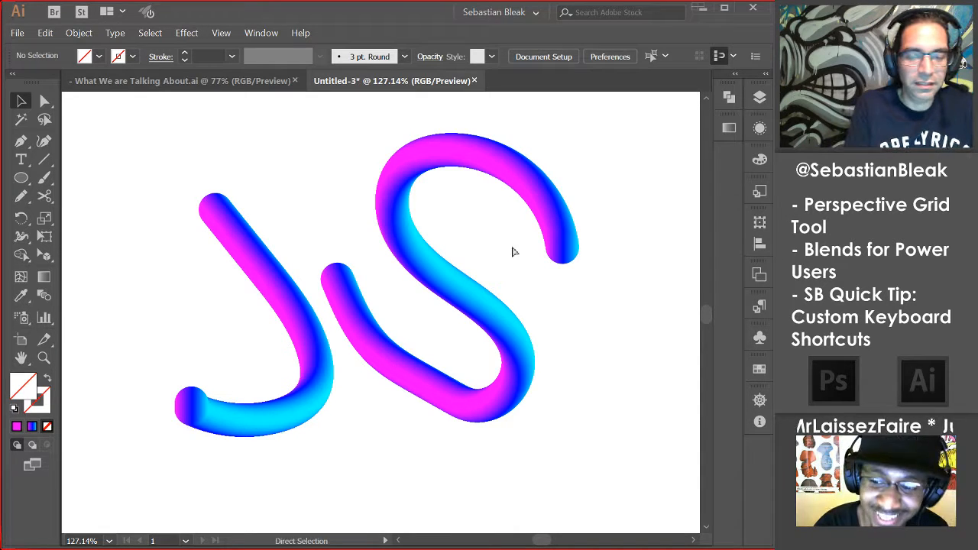
pyautogui.hotkey('ctrl', 'z')
pyautogui.hotkey('ctrl', 'z')
pyautogui.hotkey('ctrl', 'z')
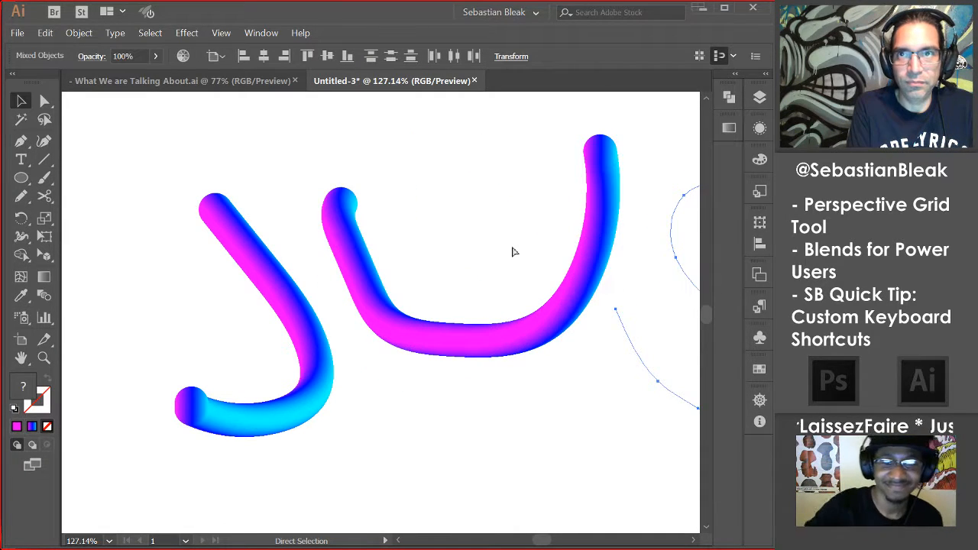
pyautogui.hotkey('ctrl', 'z')
pyautogui.press('v')
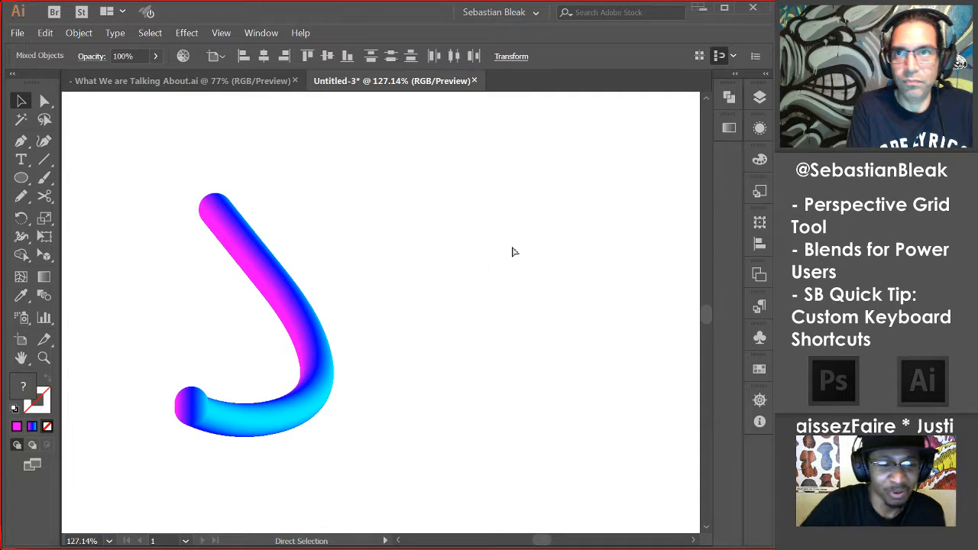
pyautogui.hotkey('ctrl', 'z')
pyautogui.hotkey('ctrl', 'z')
pyautogui.hotkey('ctrl', '0')
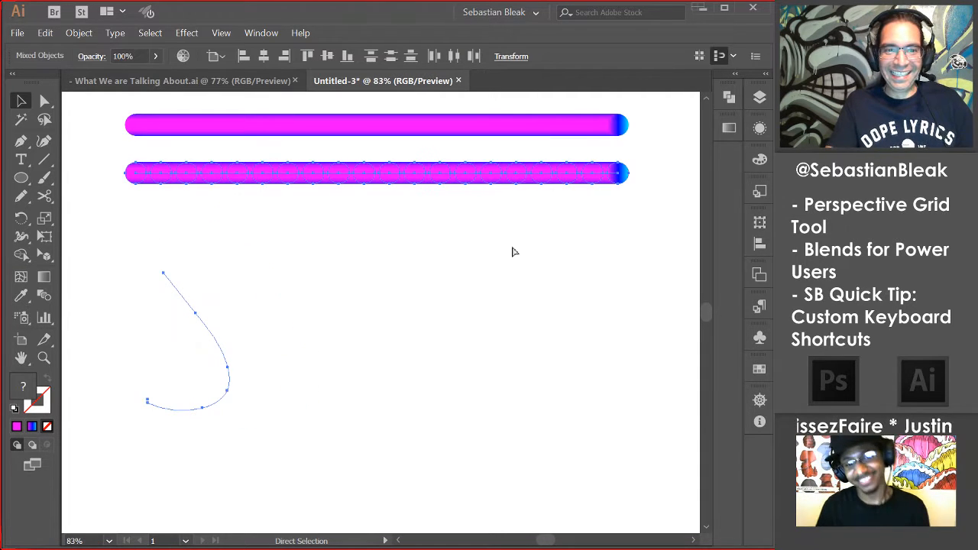
pyautogui.hotkey('ctrl', 'z')
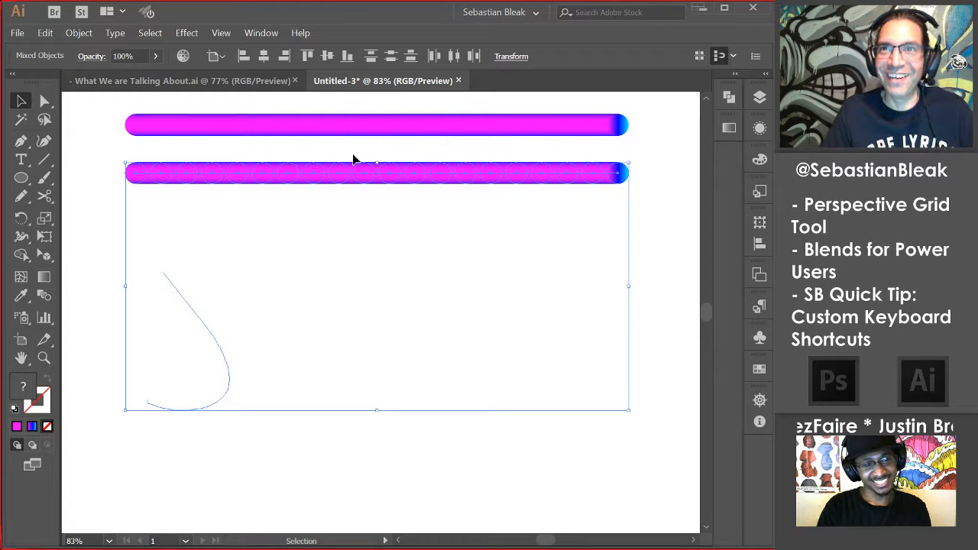
pyautogui.hotkey('ctrl', 'z')
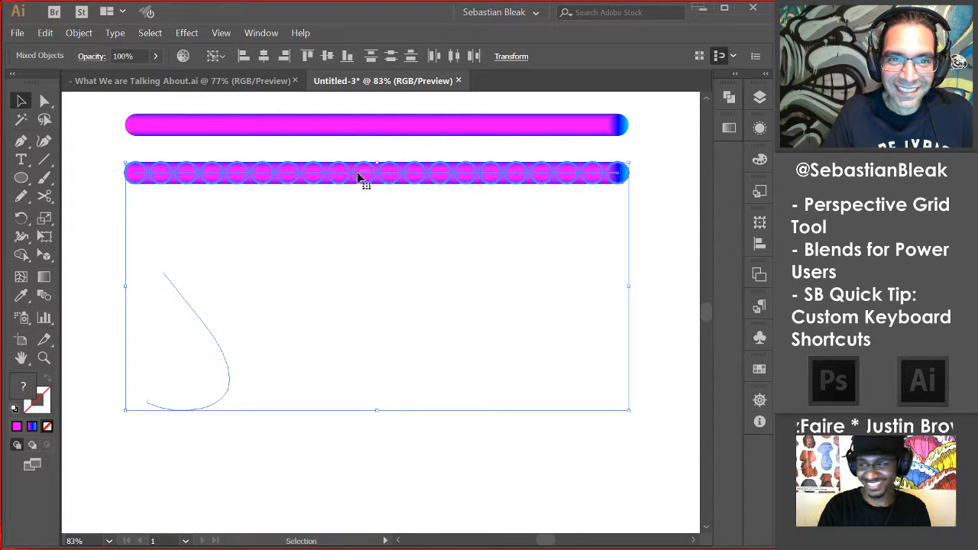
pyautogui.hotkey('ctrl', 'z')
pyautogui.click(331, 174)
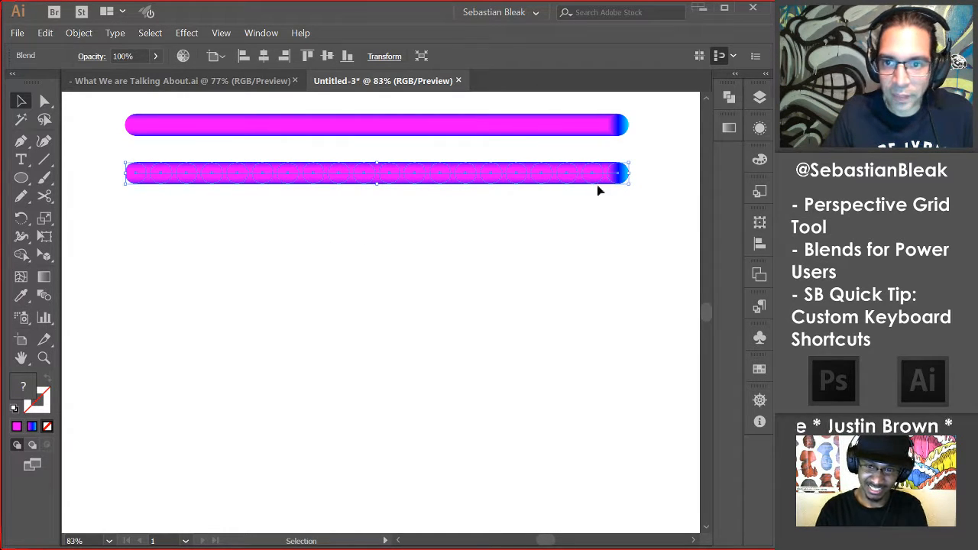
# Bend the end of the lower blended bar into a zigzag by moving its last two circles downward, the second-to-last also inward.
pyautogui.press('a')
pyautogui.moveTo(621, 172); pyautogui.dragTo(624, 249)
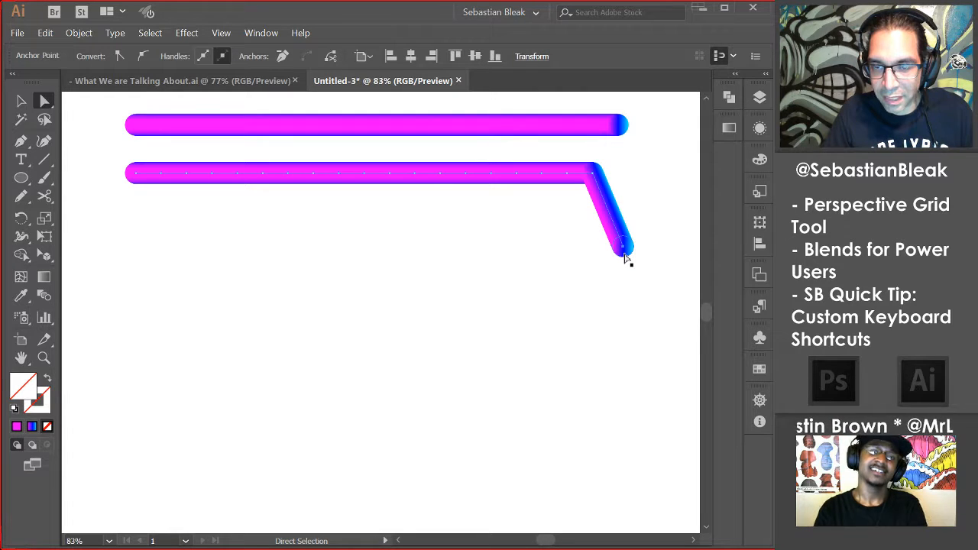
pyautogui.moveTo(593, 178); pyautogui.dragTo(514, 275)
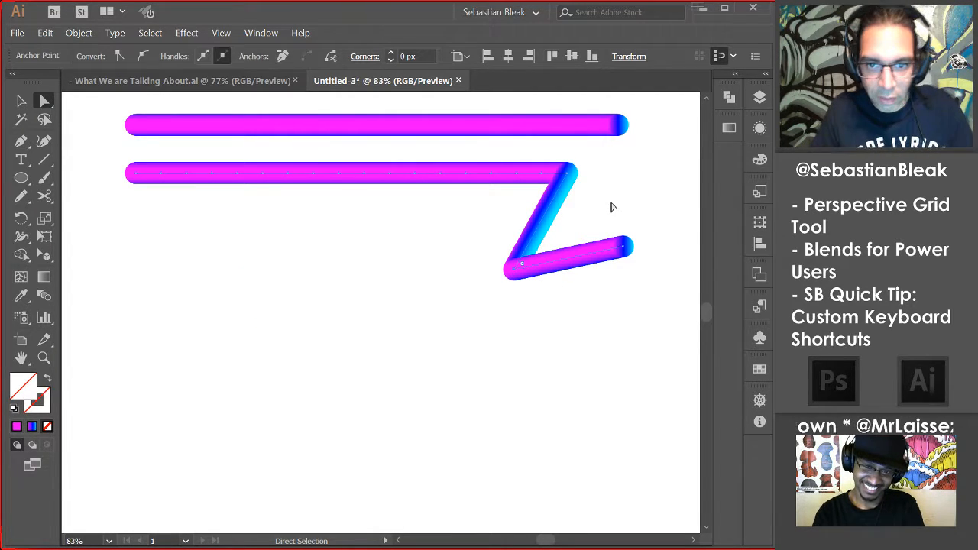
# Release the zigzag blend into its separate circles, and blend the circles together again.
pyautogui.press('v')
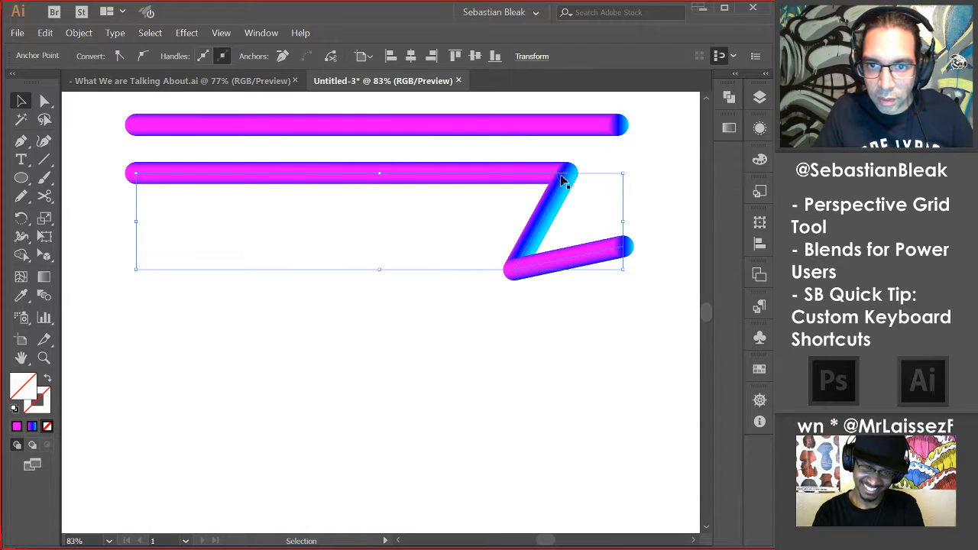
pyautogui.click(566, 178)
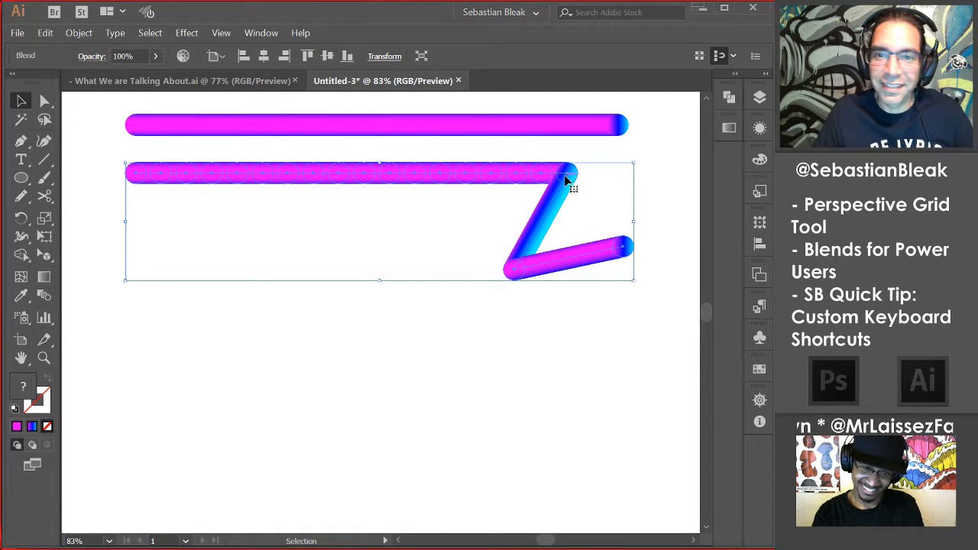
pyautogui.rightClick(566, 178)
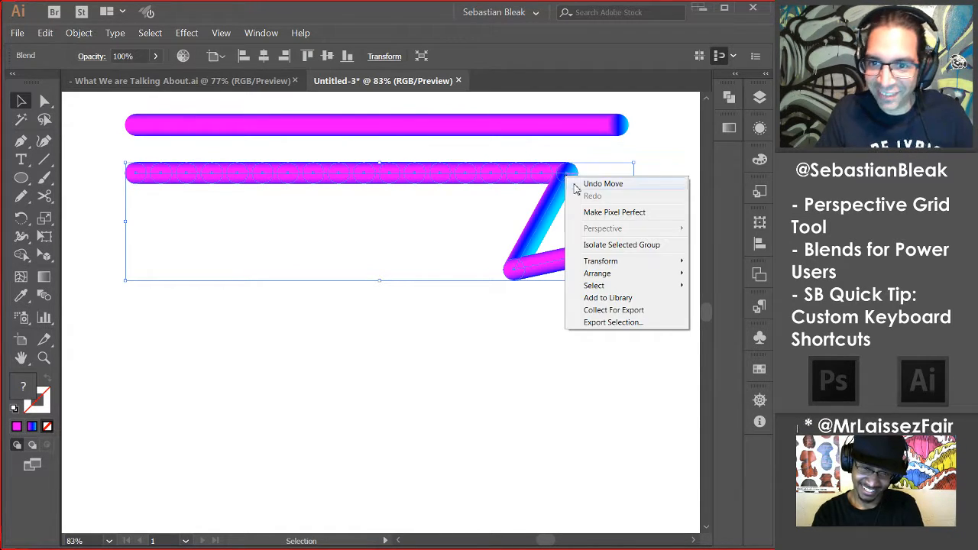
pyautogui.click(412, 179)
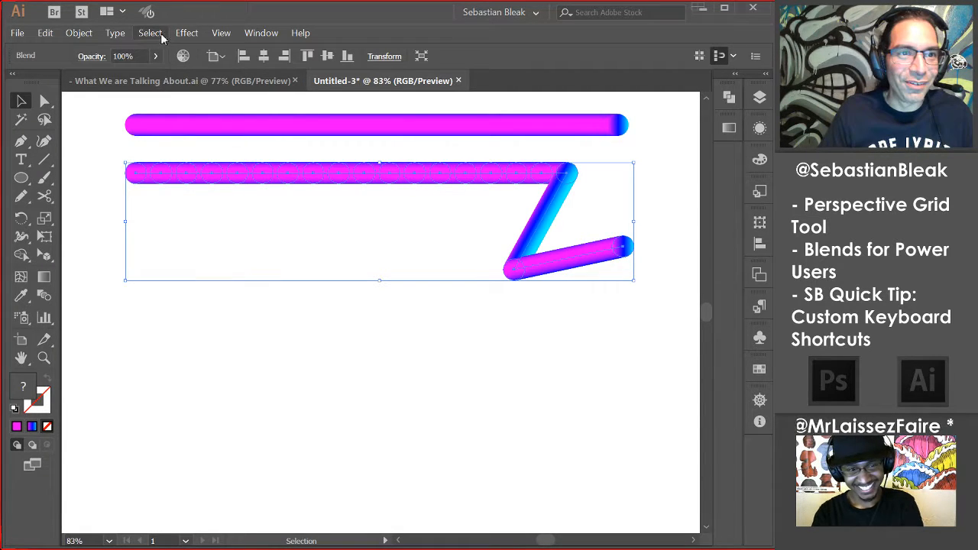
pyautogui.click(70, 34)
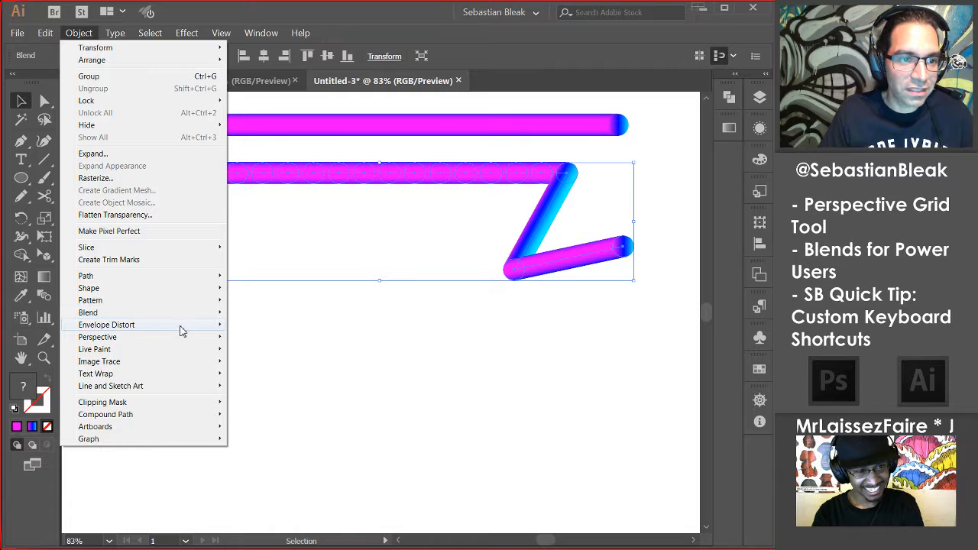
pyautogui.moveTo(192, 324)
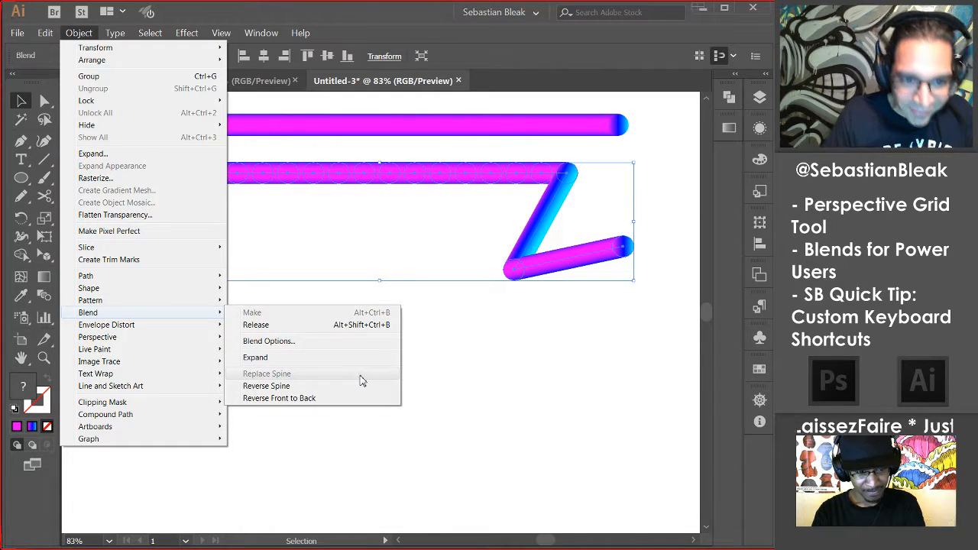
pyautogui.click(364, 325)
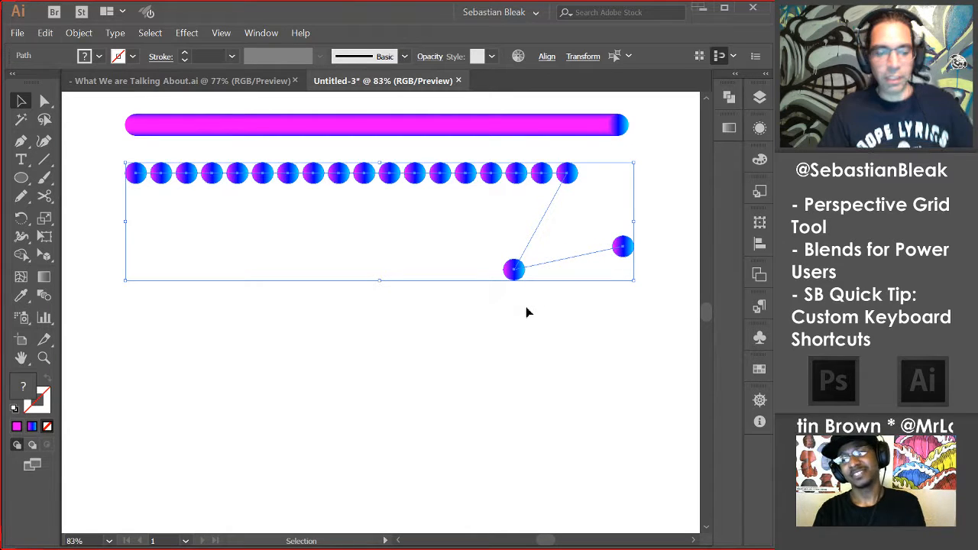
pyautogui.hotkey('ctrl', 'alt', 'b')
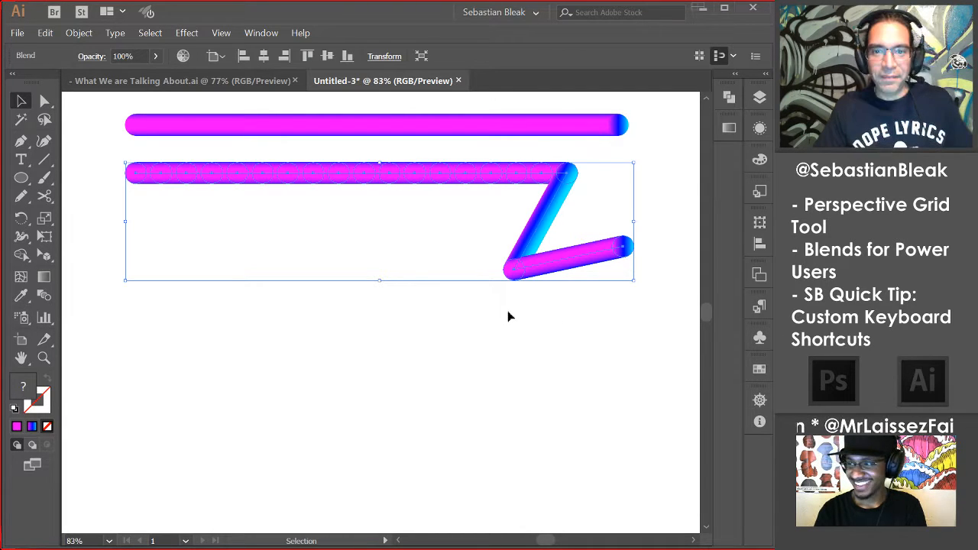
# Stretch the circle at the zigzag's lower corner by moving its top anchor up and its bottom anchor down.
pyautogui.hotkey('ctrl', 'space')
pyautogui.moveTo(475, 306); pyautogui.dragTo(535, 240)
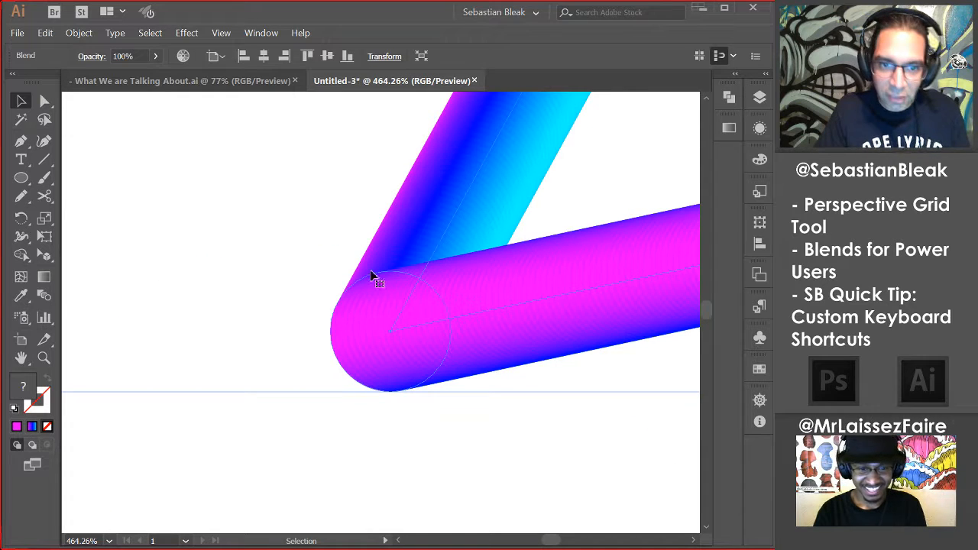
pyautogui.press('a')
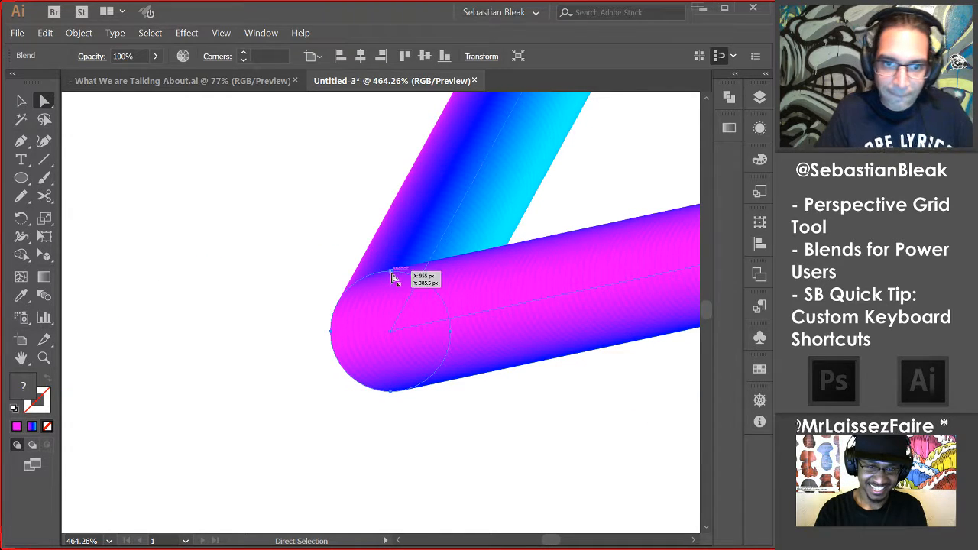
pyautogui.click(391, 275)
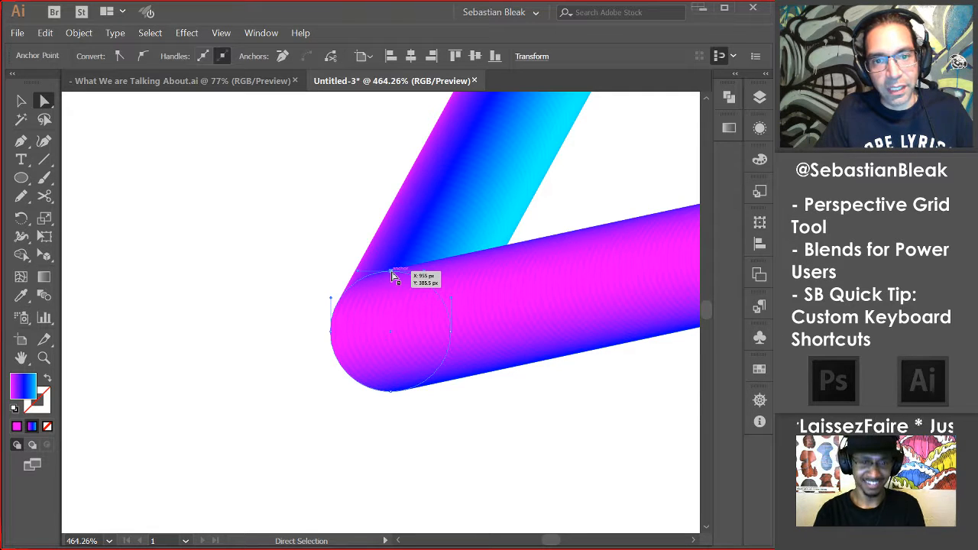
pyautogui.moveTo(391, 275); pyautogui.dragTo(373, 249)
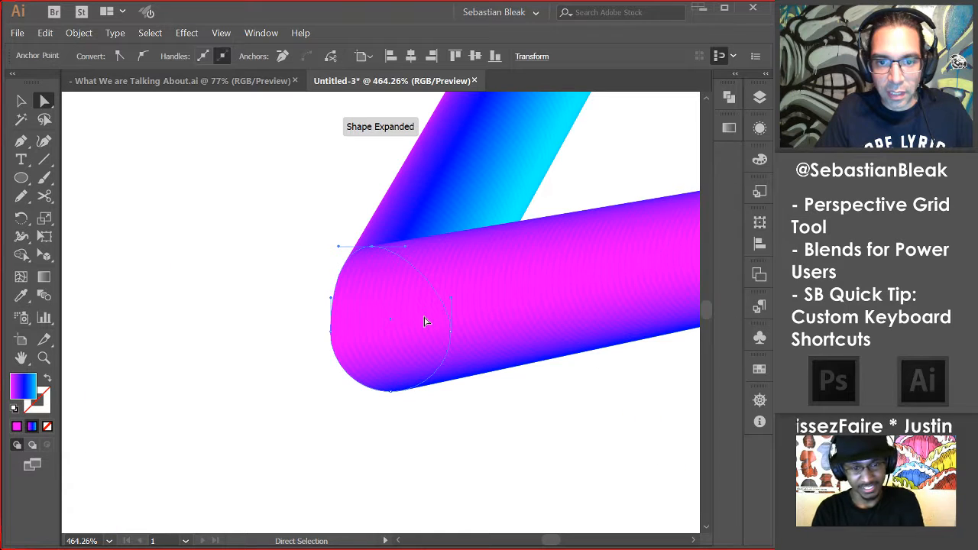
pyautogui.moveTo(389, 394); pyautogui.dragTo(395, 424)
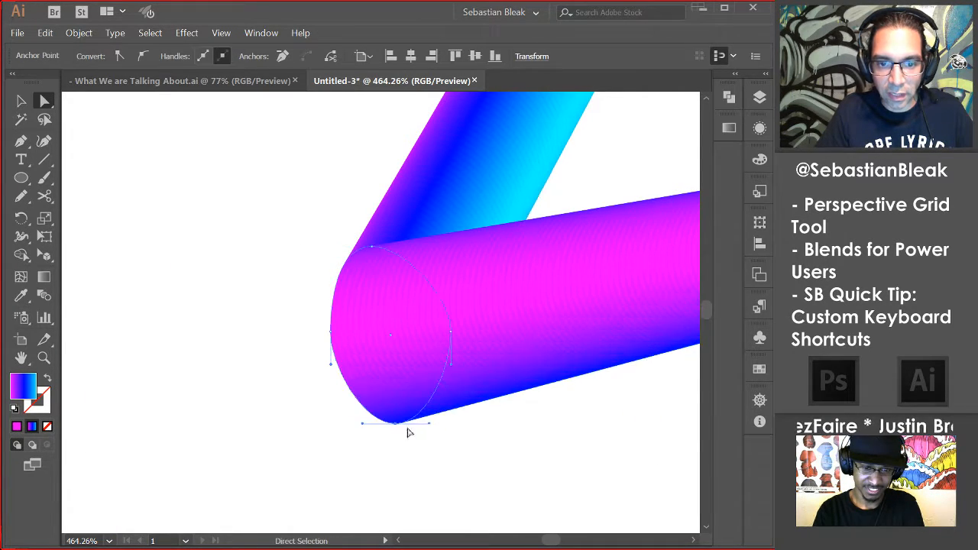
# Break the right handle of the corner circle's bottom anchor and pull it up into the shape.
pyautogui.press('p')
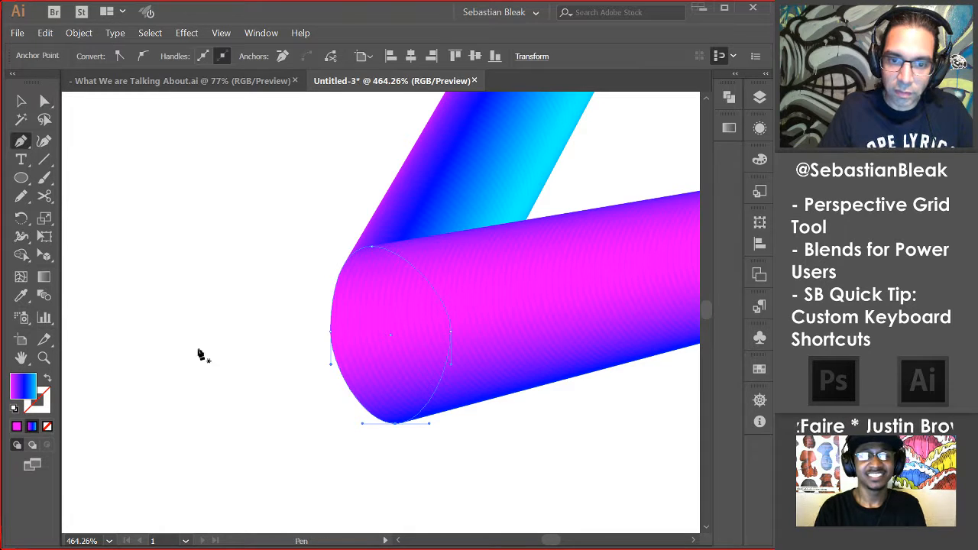
pyautogui.click(429, 424)
pyautogui.keyDown('ctrl'); pyautogui.click(425, 384); pyautogui.keyUp('ctrl')
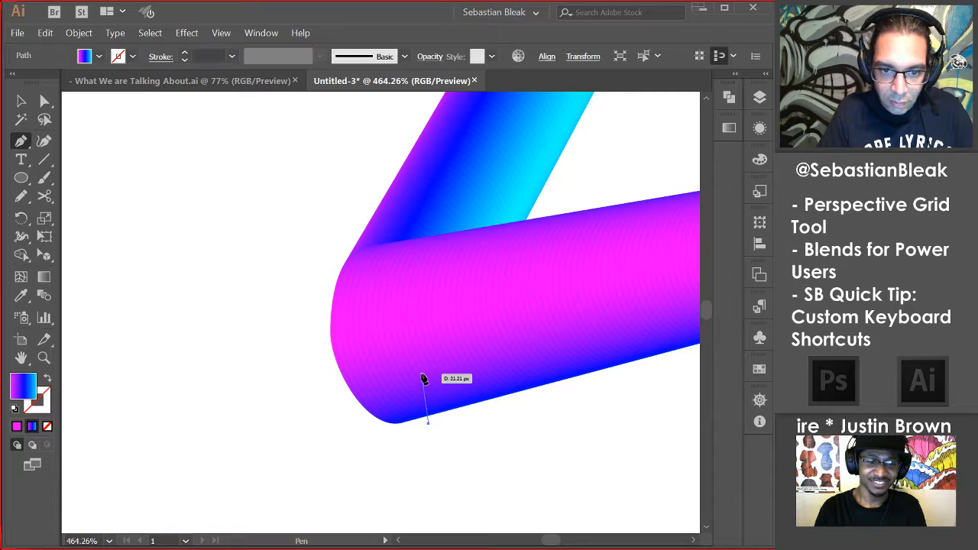
pyautogui.keyDown('ctrl'); pyautogui.click(395, 424); pyautogui.keyUp('ctrl')
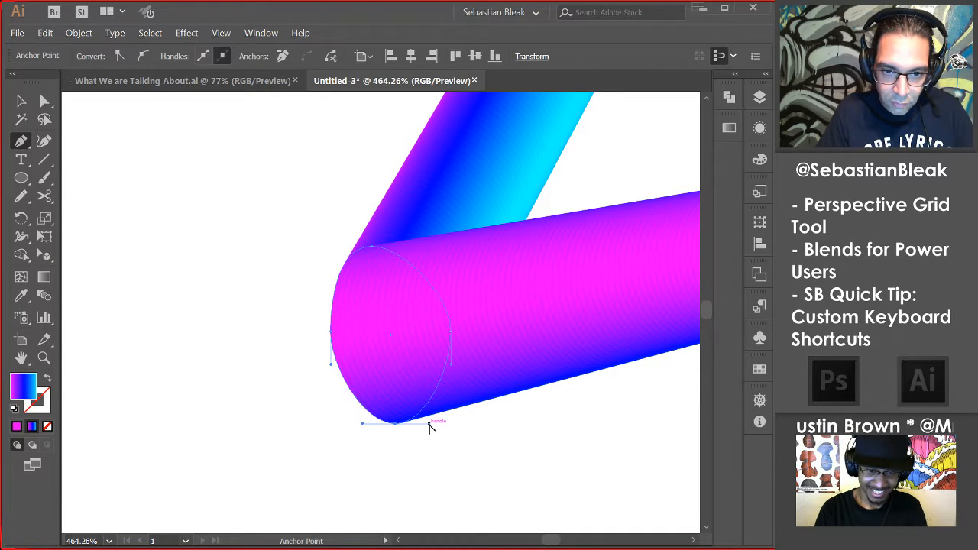
pyautogui.moveTo(430, 426); pyautogui.dragTo(398, 372)
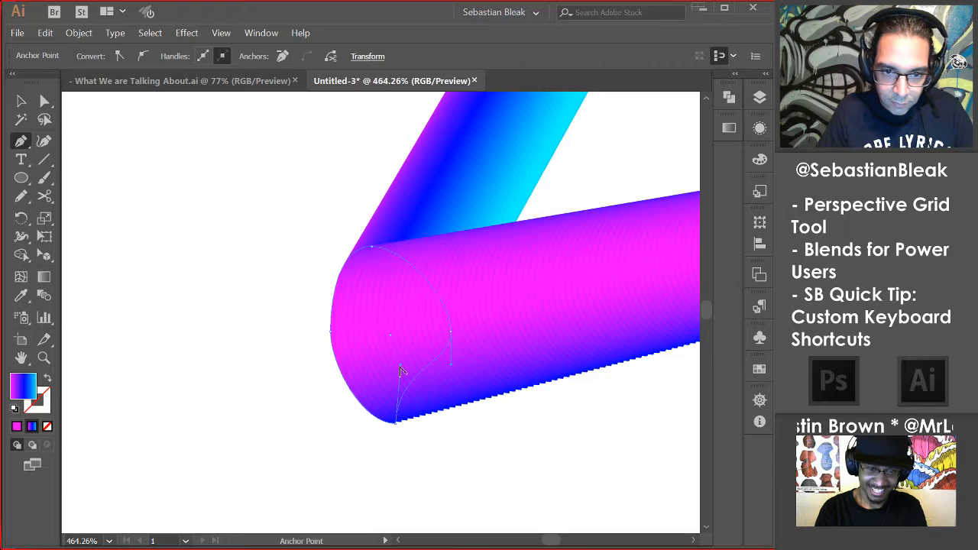
# Fold the left handle of the corner circle's bottom anchor upward so the shape ends in a sharp point.
pyautogui.keyDown('ctrl'); pyautogui.click(395, 427); pyautogui.keyUp('ctrl')
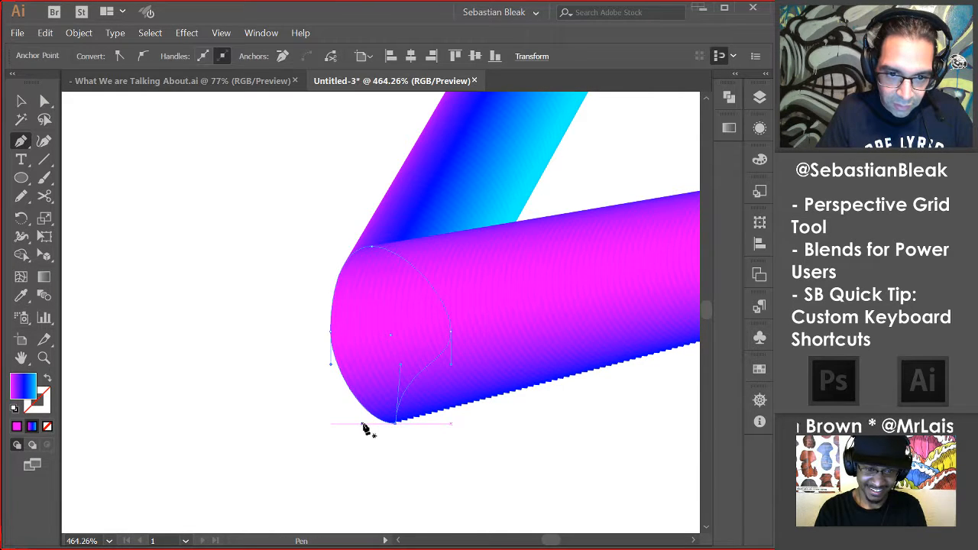
pyautogui.keyDown('ctrl'); pyautogui.click(363, 426); pyautogui.keyUp('ctrl')
pyautogui.keyDown('ctrl'); pyautogui.click(368, 418); pyautogui.keyUp('ctrl')
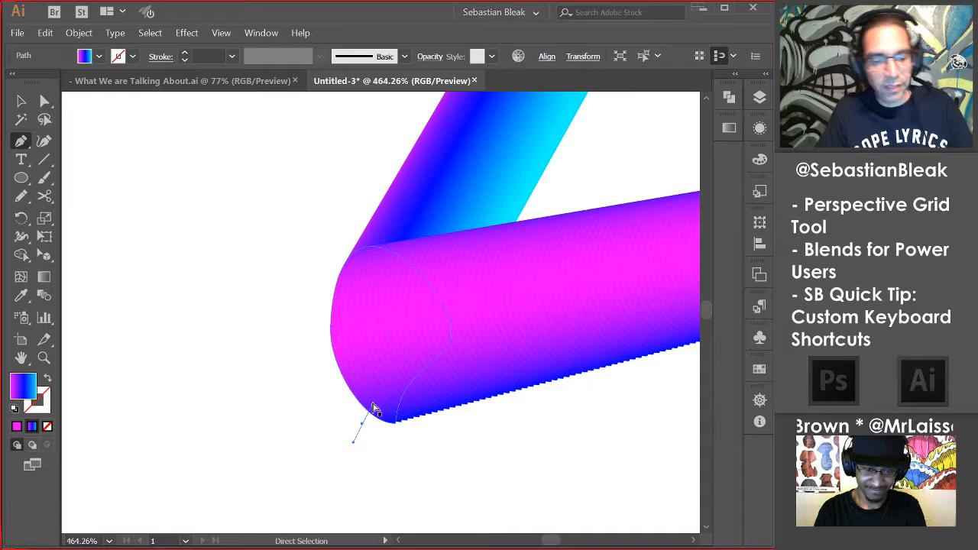
pyautogui.keyDown('ctrl'); pyautogui.click(395, 426); pyautogui.keyUp('ctrl')
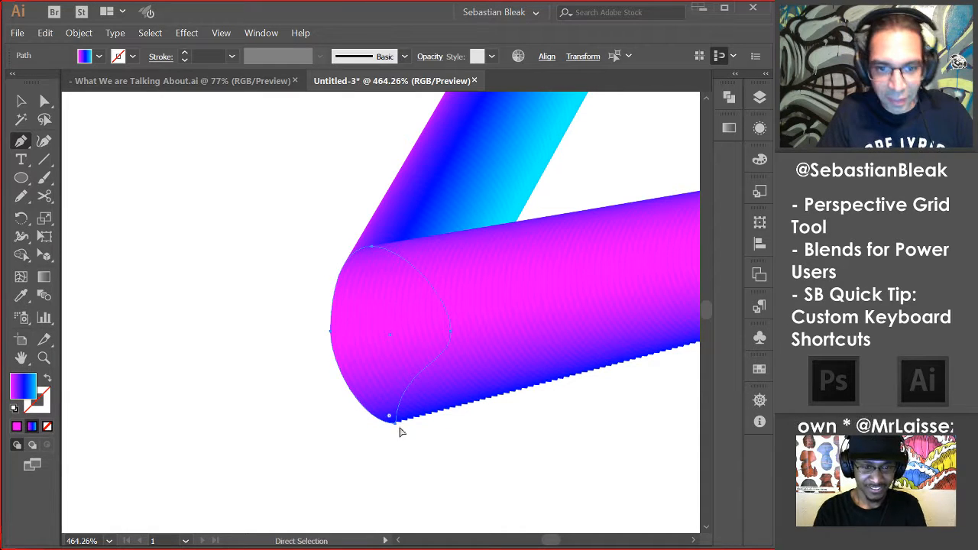
pyautogui.keyDown('ctrl'); pyautogui.click(395, 424); pyautogui.keyUp('ctrl')
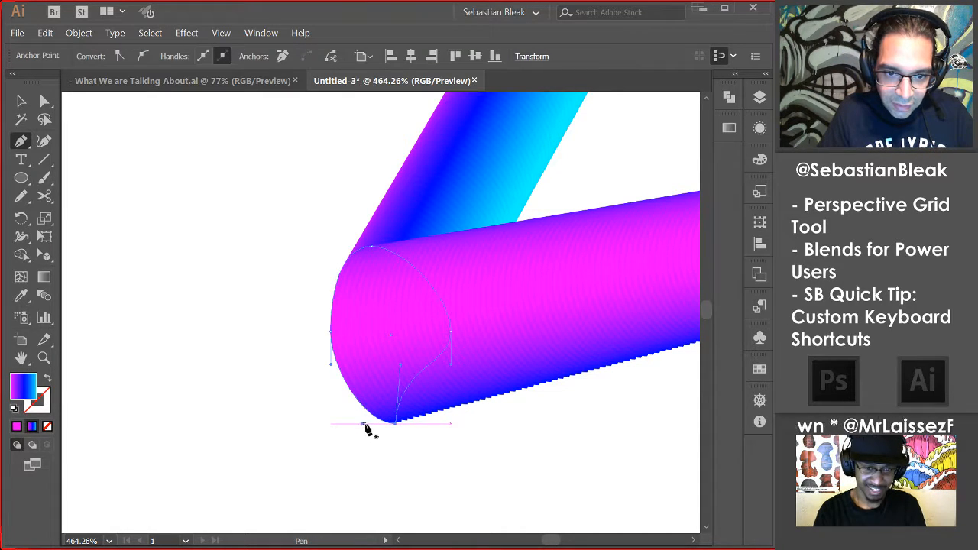
pyautogui.moveTo(362, 424); pyautogui.dragTo(371, 372)
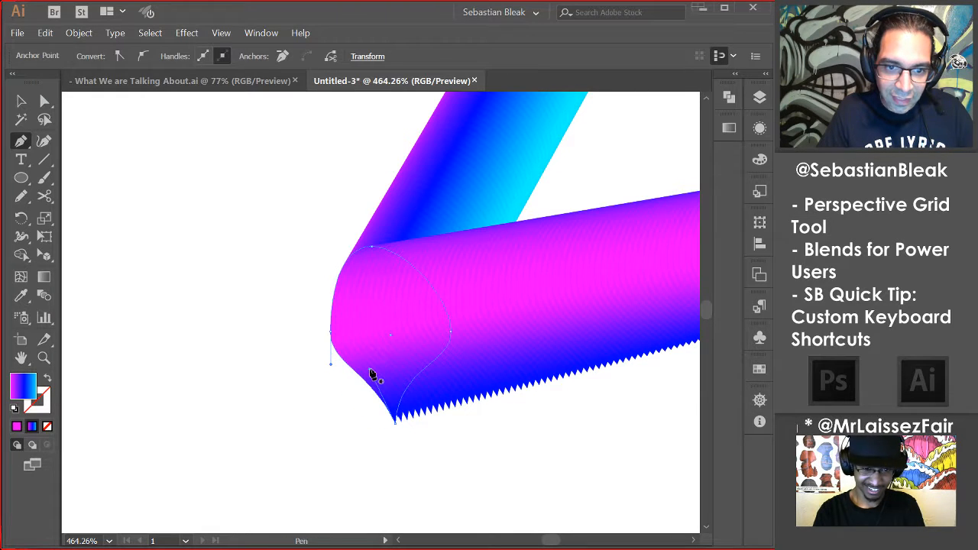
# Pull the upper handle of the corner circle's left anchor outward so that side of the blend bulges.
pyautogui.keyDown('ctrl'); pyautogui.click(331, 333); pyautogui.keyUp('ctrl')
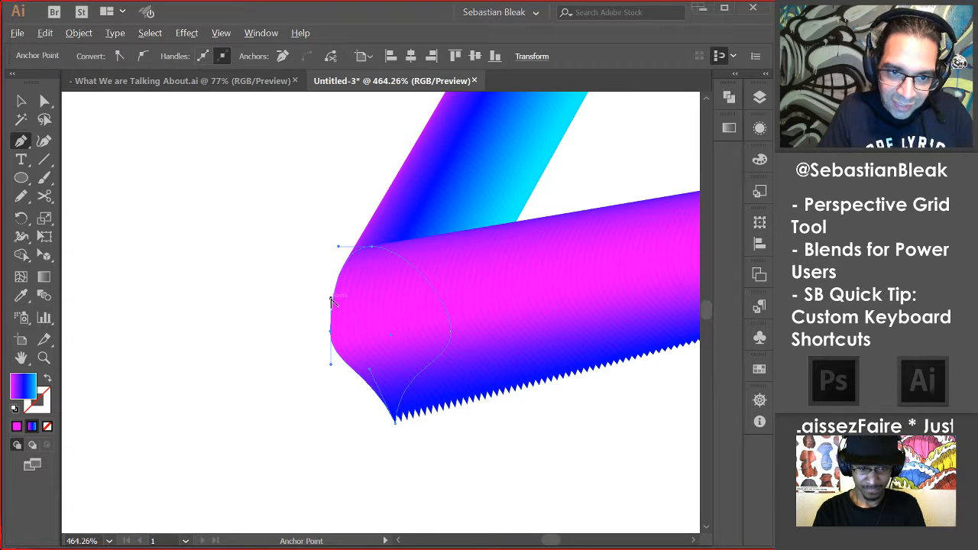
pyautogui.moveTo(331, 302); pyautogui.dragTo(296, 298)
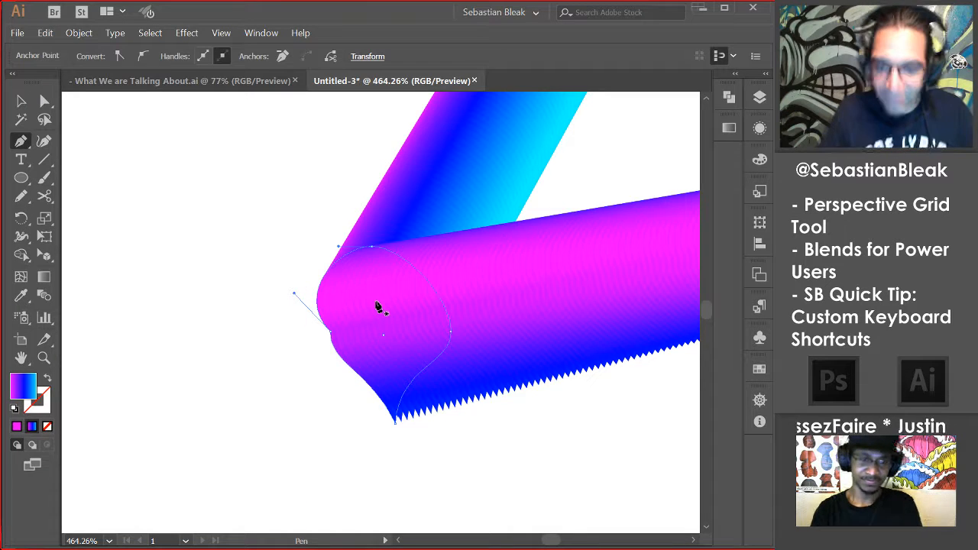
pyautogui.press('ctrl')
pyautogui.hotkey('ctrl', '0')
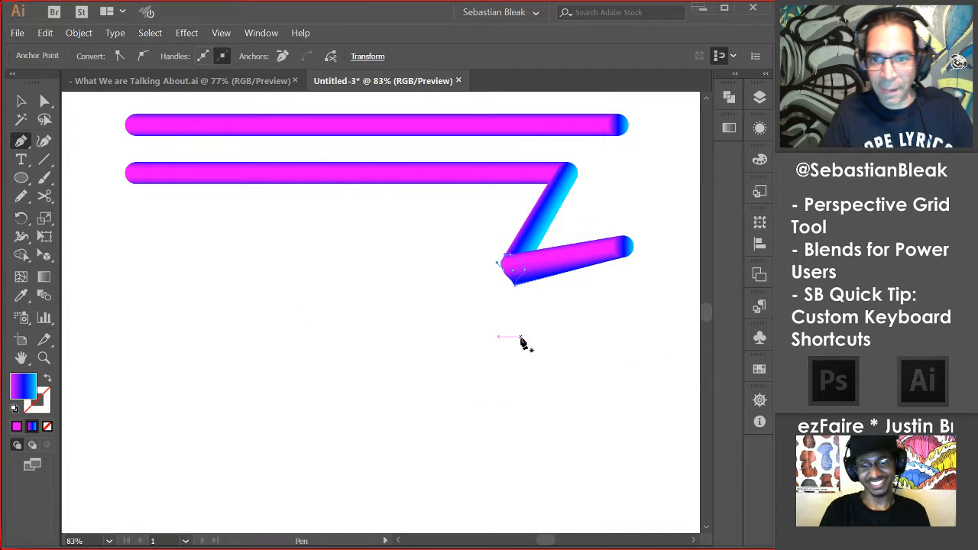
# Inspect the blend's reshaped lower segment up close, and undo the reshaping of the corner circle.
pyautogui.hotkey('ctrl', 'space')
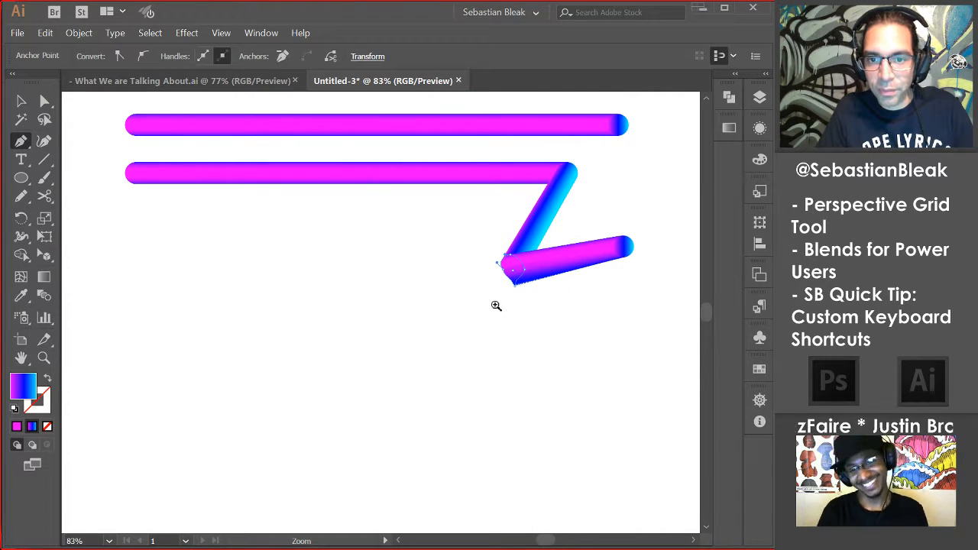
pyautogui.moveTo(496, 306); pyautogui.dragTo(641, 210)
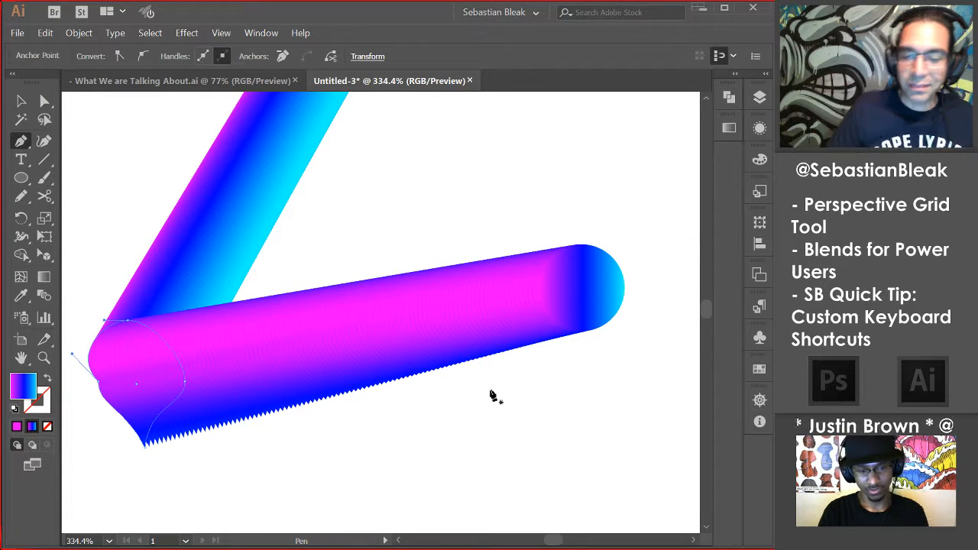
pyautogui.press('ctrl')
pyautogui.hotkey('ctrl', '0')
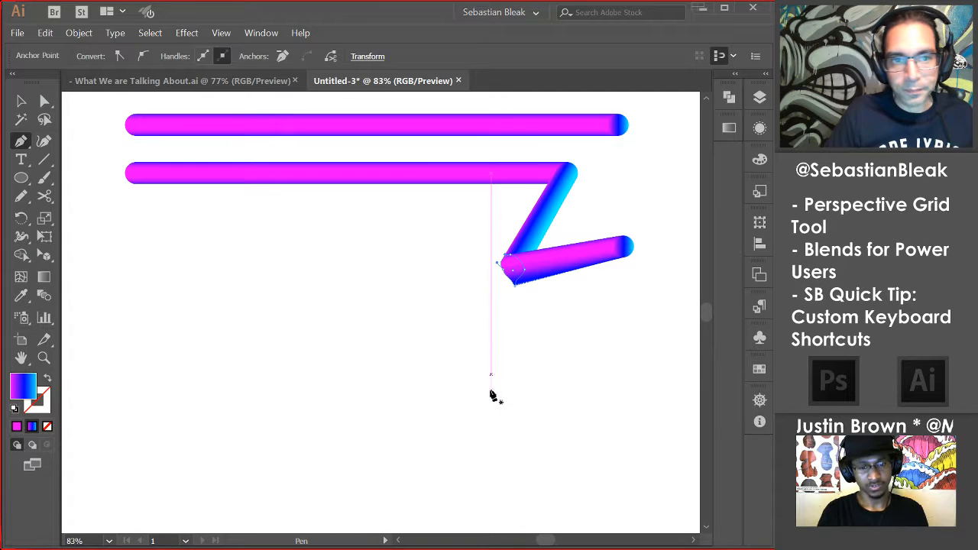
pyautogui.press('ctrl')
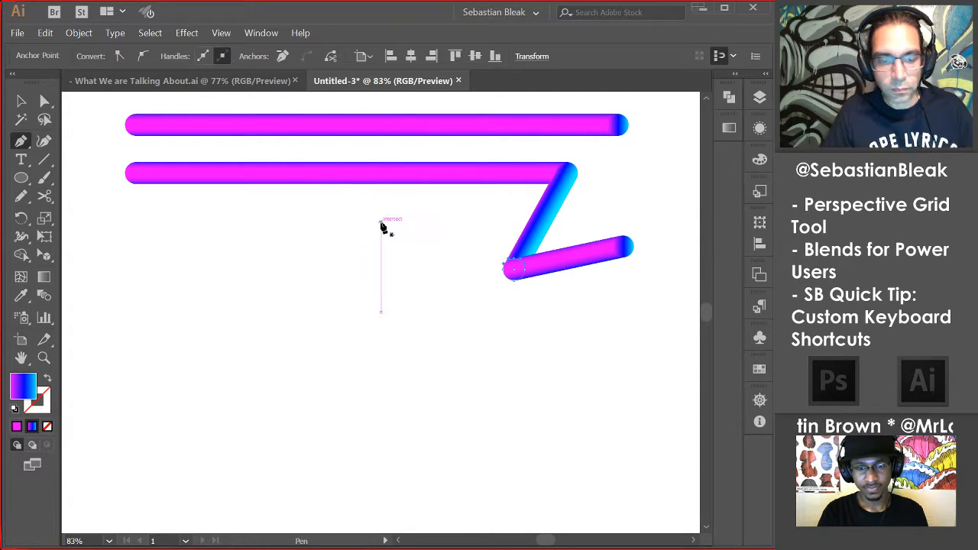
# Release the zigzag blend into its separate gradient circles and deselect them.
pyautogui.press('v')
pyautogui.moveTo(378, 211); pyautogui.dragTo(333, 175)
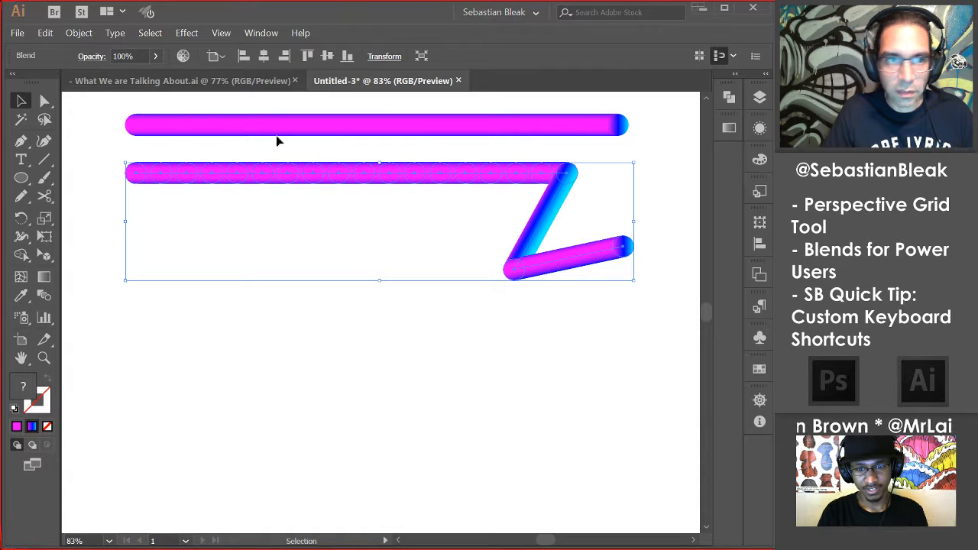
pyautogui.click(80, 34)
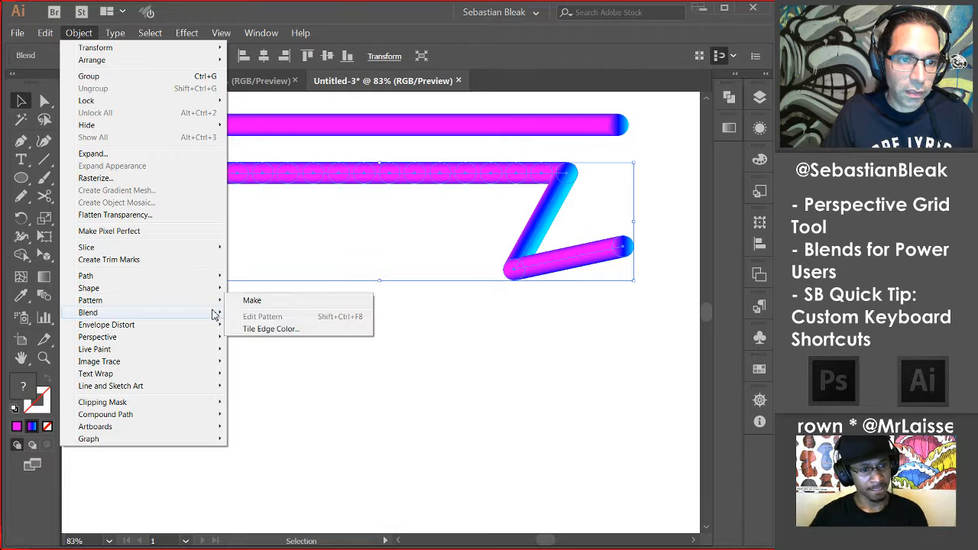
pyautogui.moveTo(219, 313)
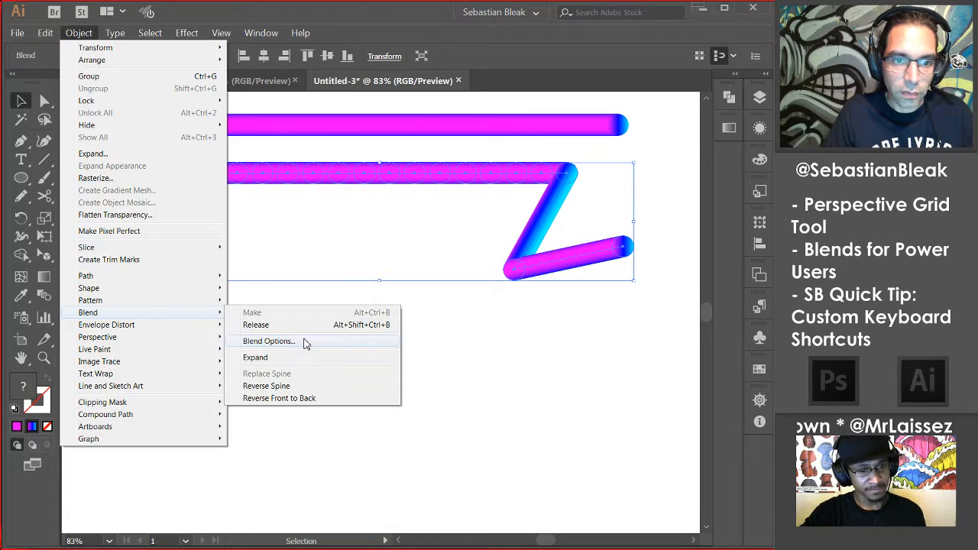
pyautogui.click(350, 324)
pyautogui.click(465, 342)
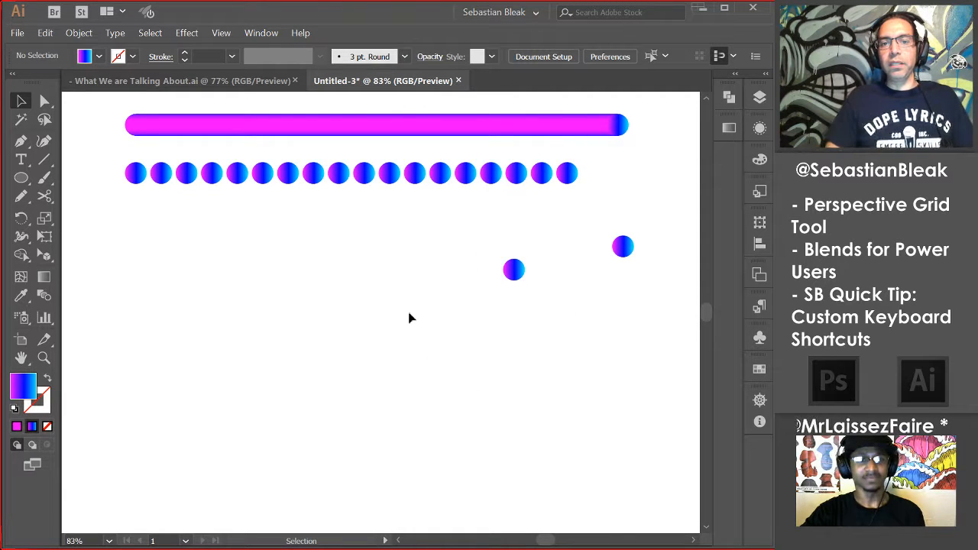
# Isolate the upper blend, pull a group of its middle circles downward into a wide dip, and exit isolation.
pyautogui.click(348, 131)
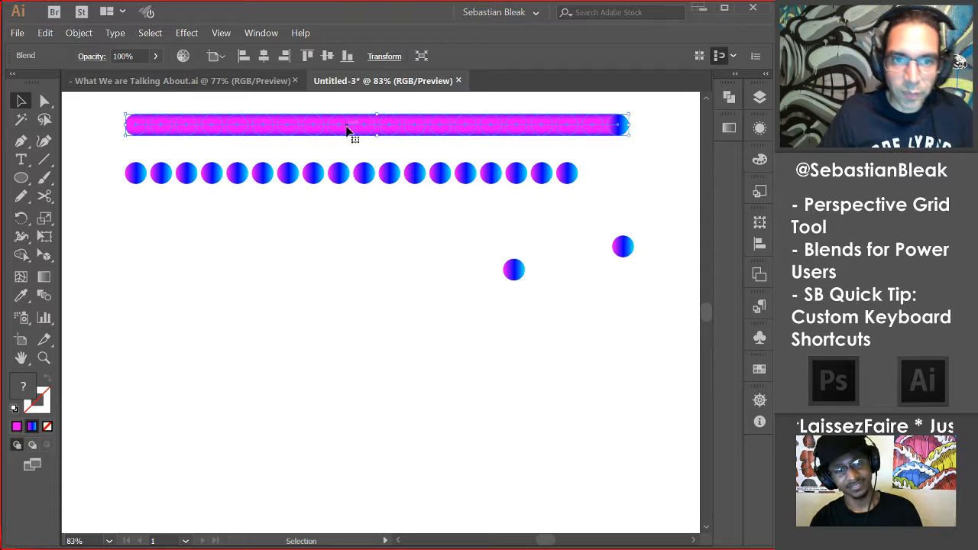
pyautogui.doubleClick(349, 131)
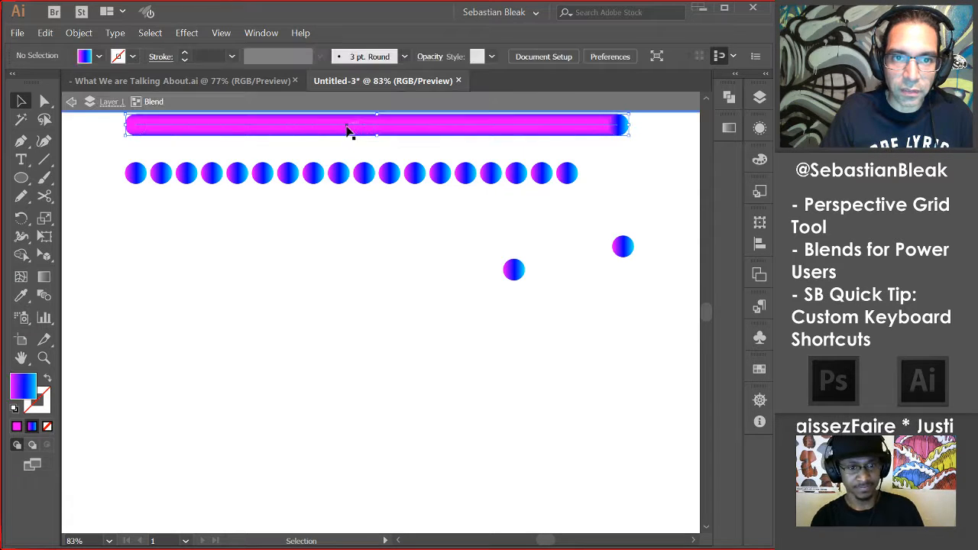
pyautogui.click(348, 130)
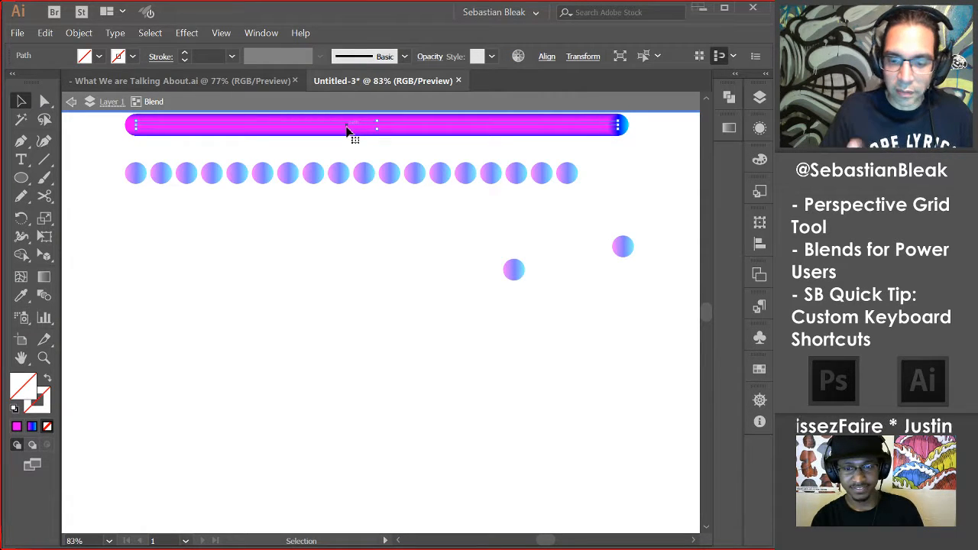
pyautogui.press('p')
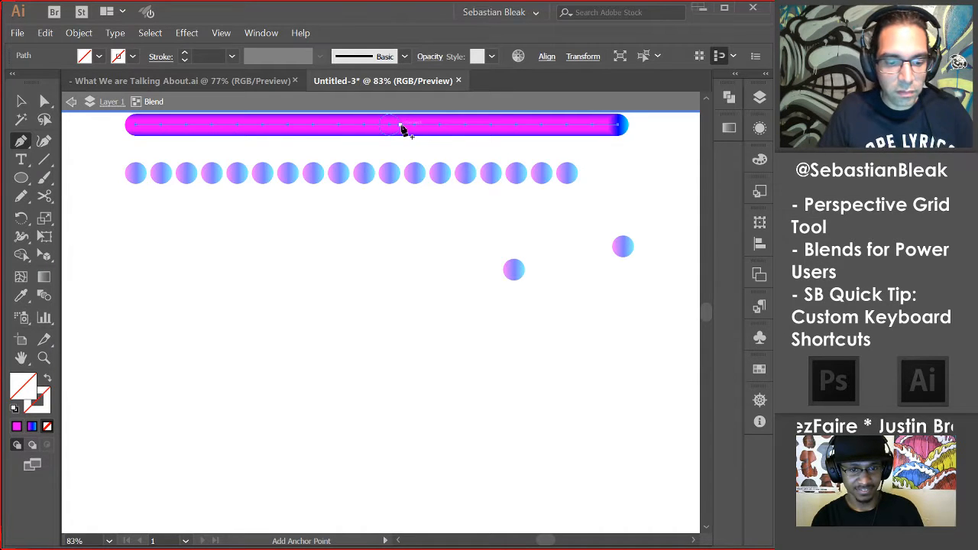
pyautogui.press('a')
pyautogui.moveTo(316, 155); pyautogui.dragTo(419, 124)
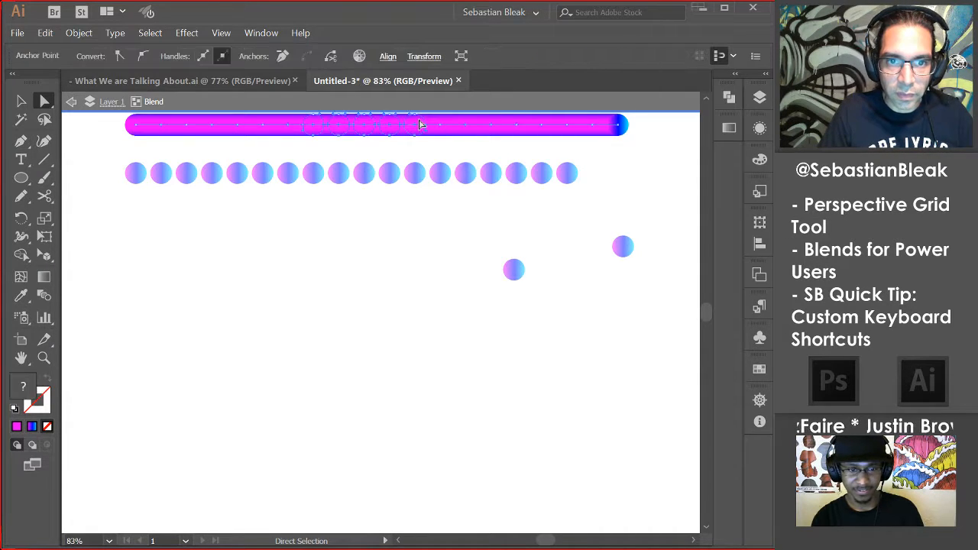
pyautogui.moveTo(359, 130); pyautogui.dragTo(369, 205)
pyautogui.click(387, 266)
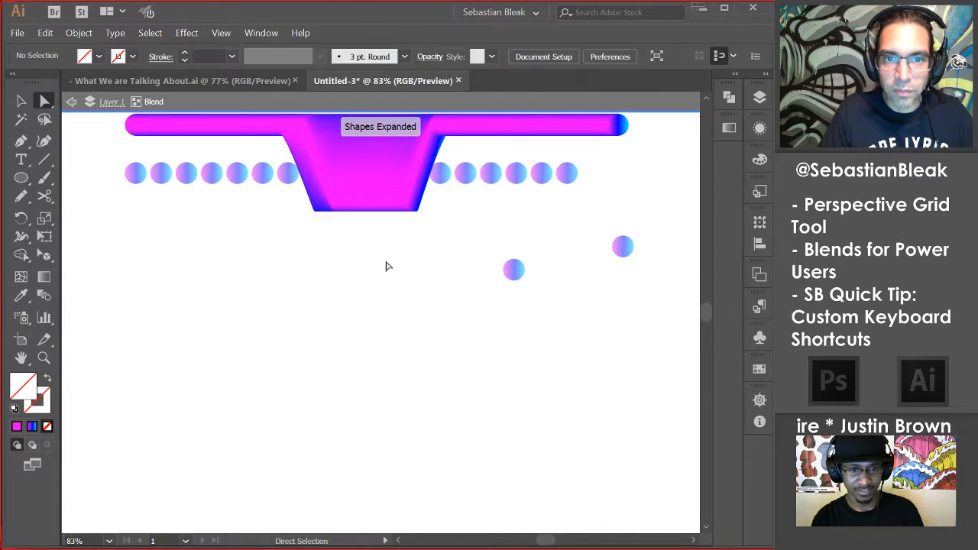
pyautogui.scroll(2, 386, 266)
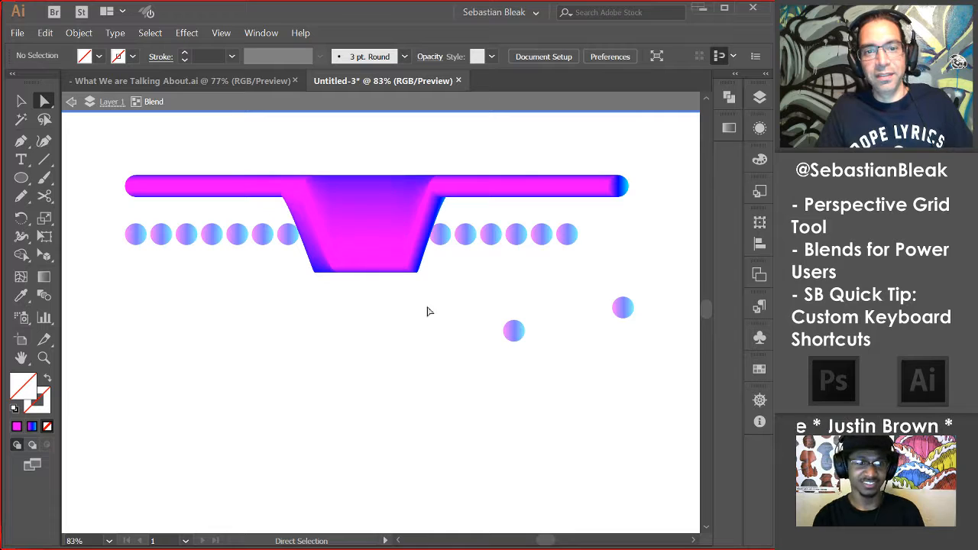
pyautogui.press('Escape')
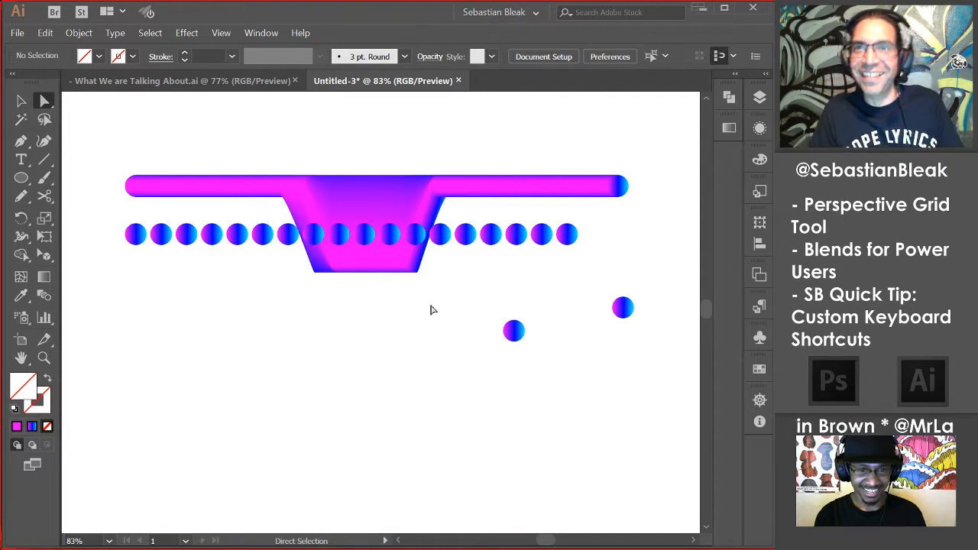
# Undo the dip, the blend release and the earlier bends back to two straight bars, and deselect everything.
pyautogui.hotkey('ctrl', 'z')
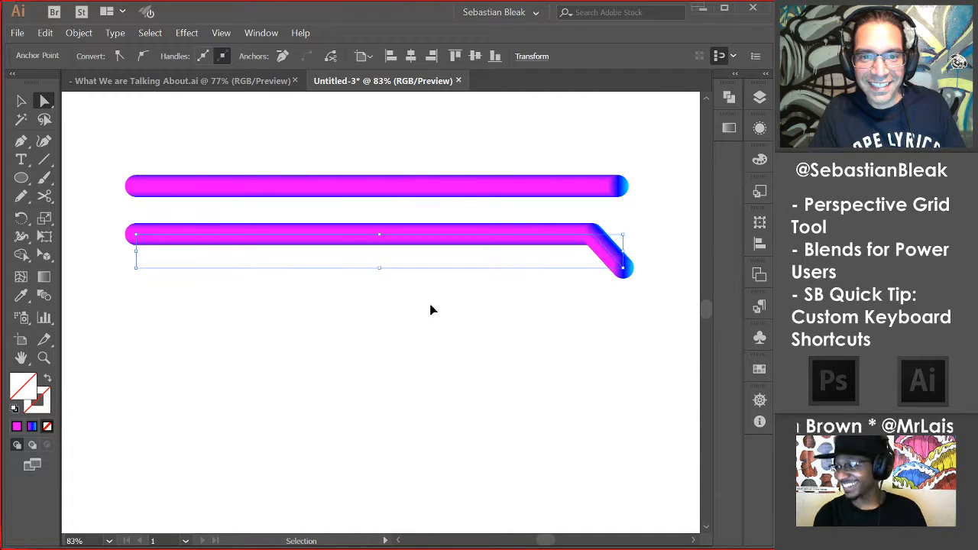
pyautogui.hotkey('ctrl', 'z')
pyautogui.hotkey('ctrl', 'z')
pyautogui.hotkey('ctrl', 'z')
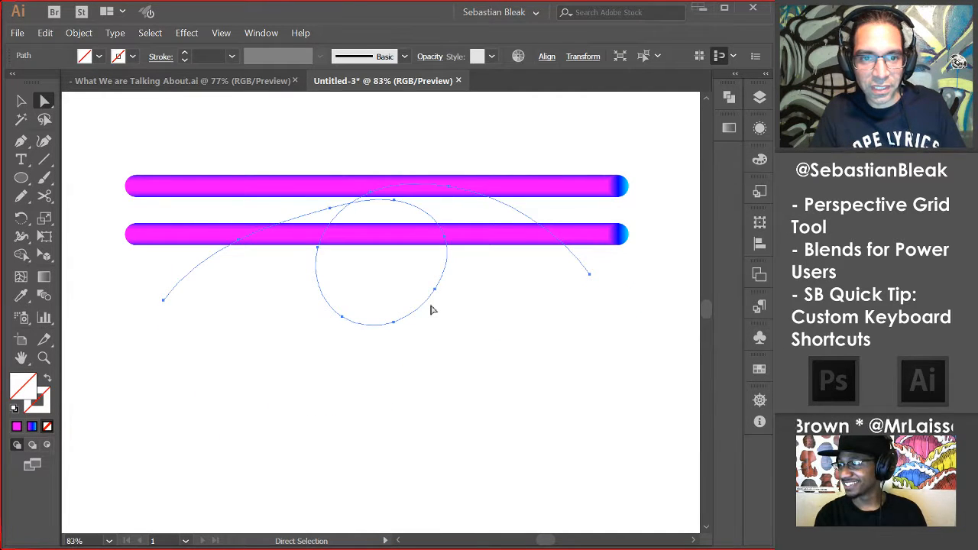
pyautogui.press('v')
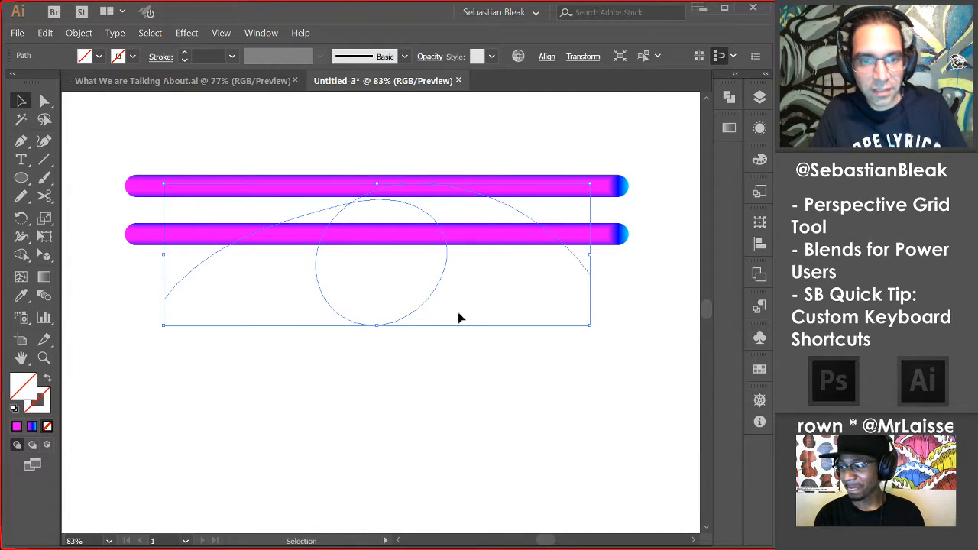
pyautogui.click(362, 282)
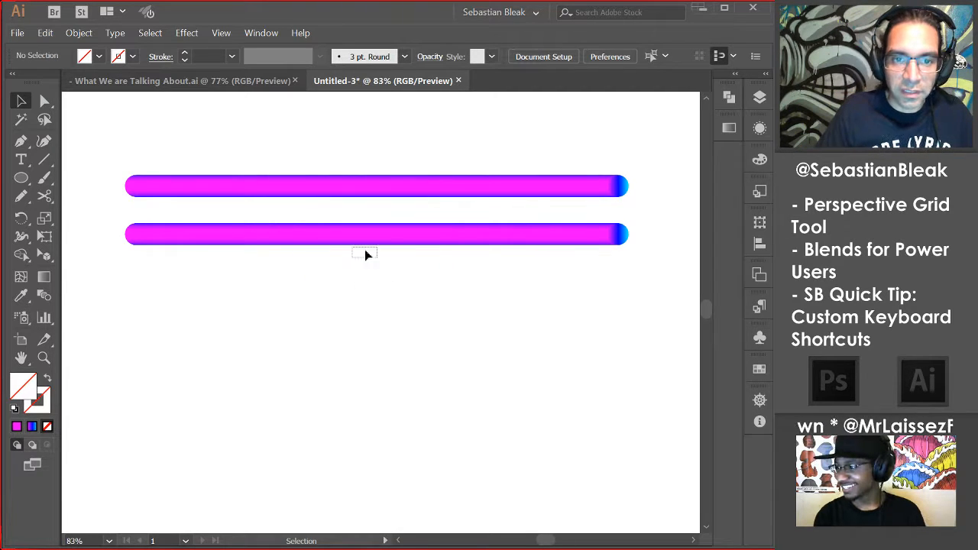
pyautogui.moveTo(365, 249); pyautogui.dragTo(410, 221)
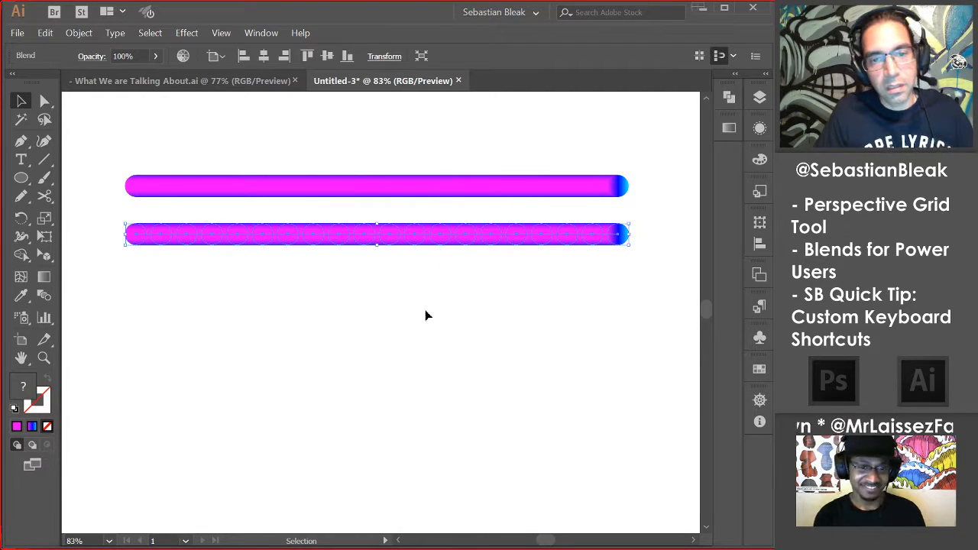
pyautogui.click(421, 284)
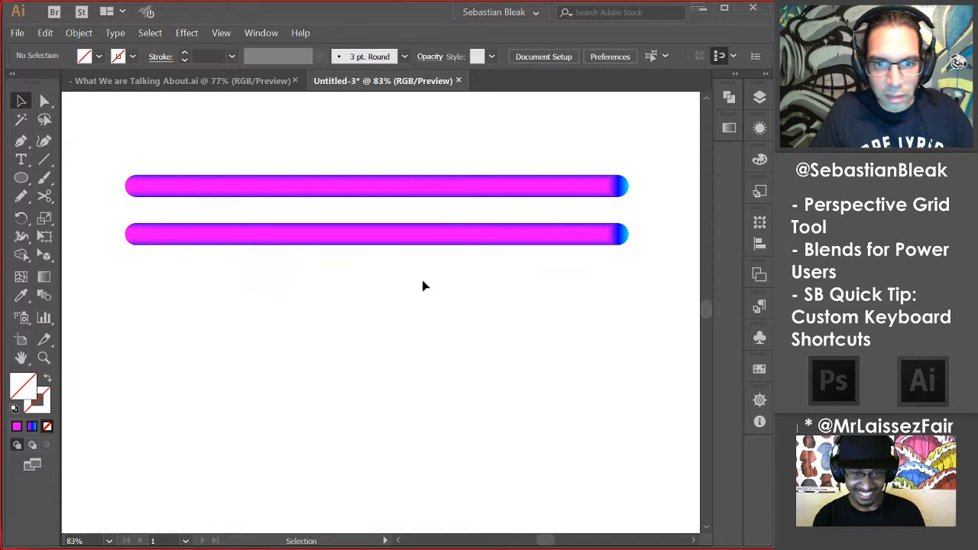
# Set the gradient angle of a single circle near the middle of the lower bar to 135°.
pyautogui.press('a')
pyautogui.click(416, 242)
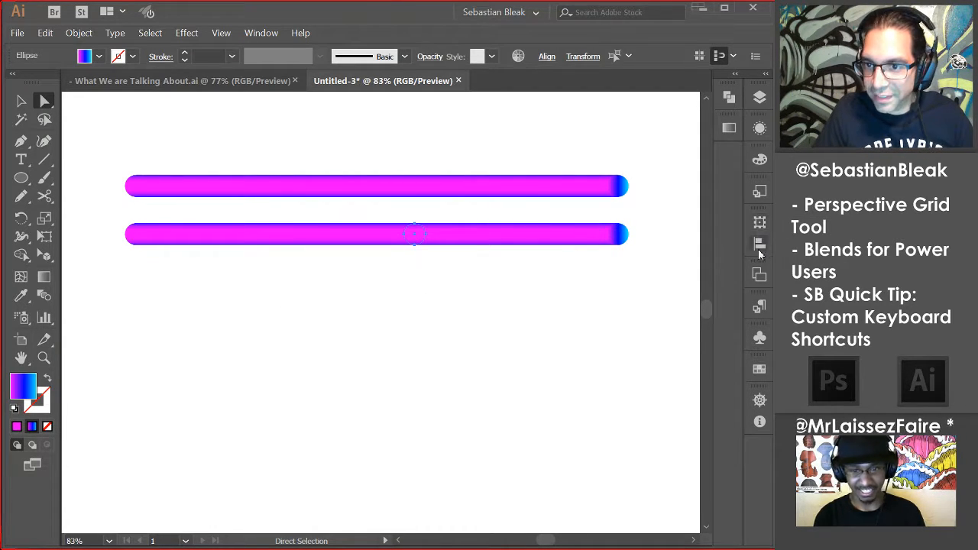
pyautogui.click(729, 128)
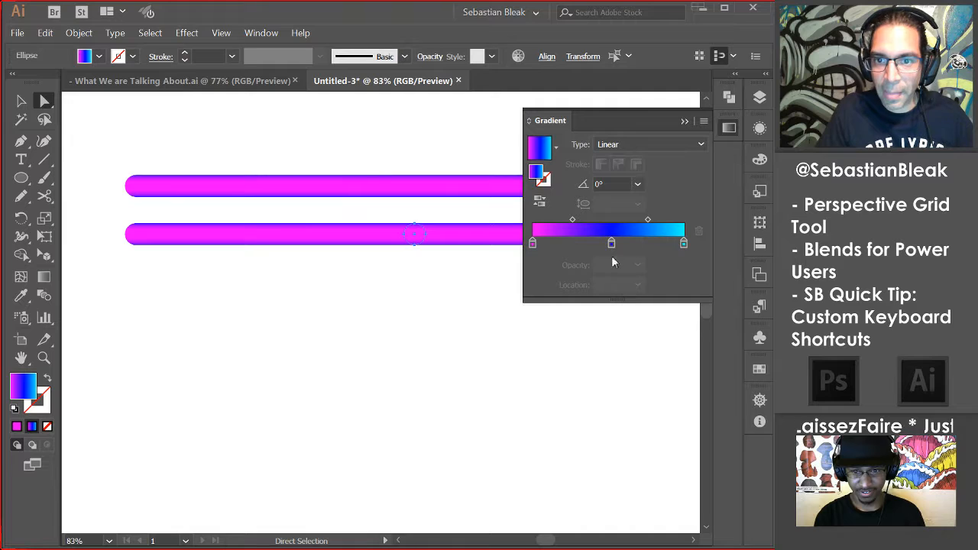
pyautogui.click(637, 185)
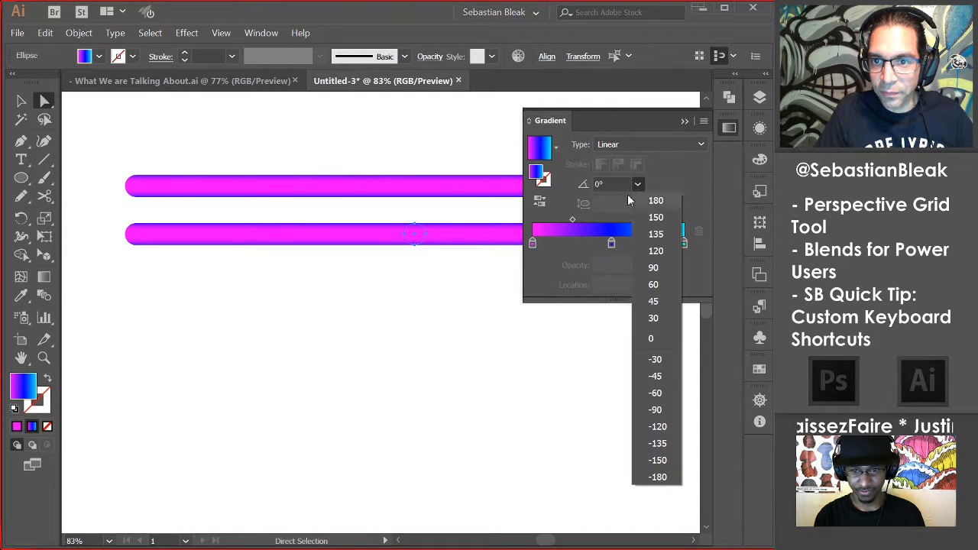
pyautogui.click(654, 233)
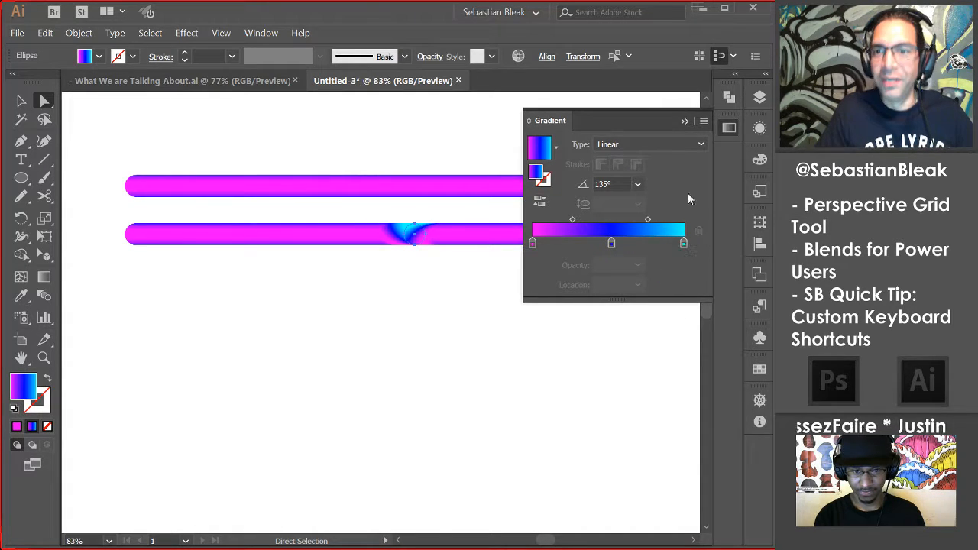
pyautogui.click(730, 128)
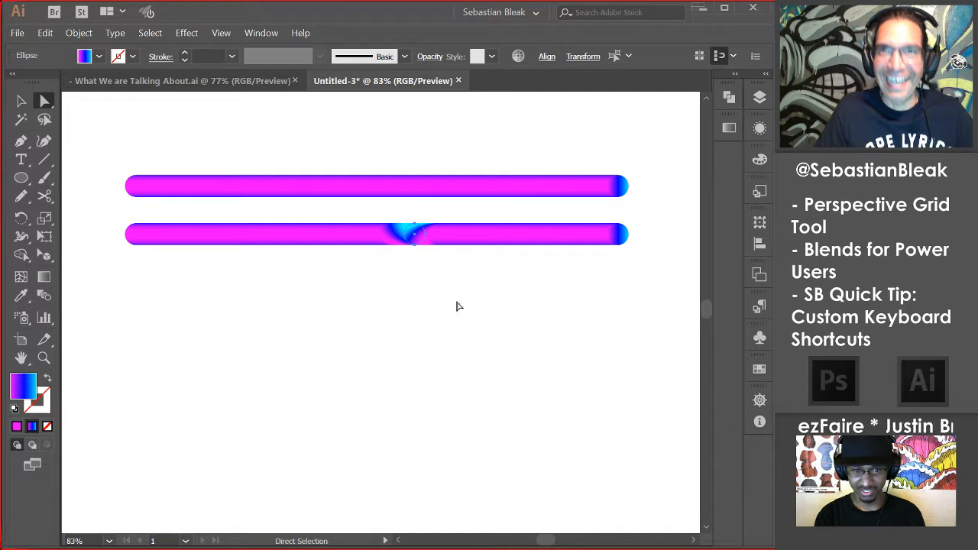
# Pull the third circle from the lower bar's left end straight down to form a V-shaped bend.
pyautogui.click(193, 237)
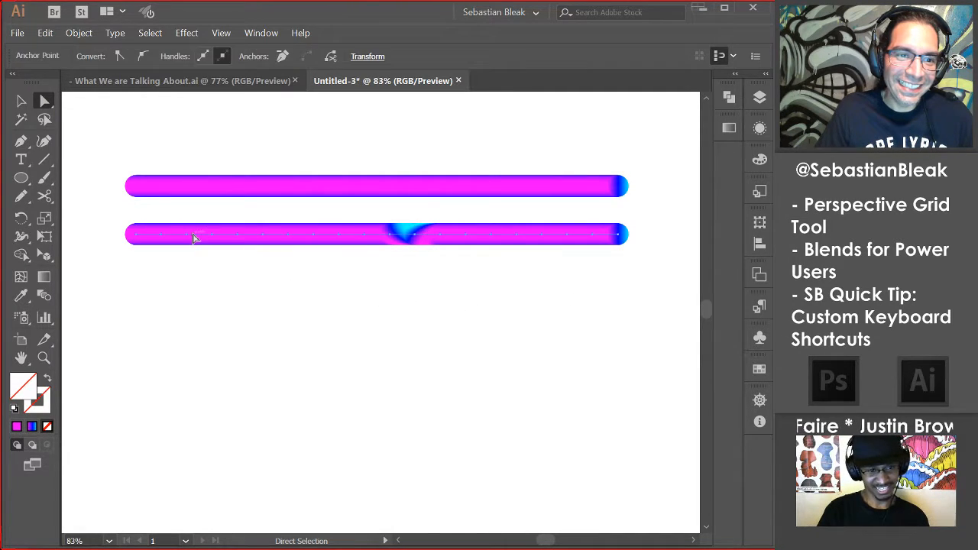
pyautogui.click(189, 239)
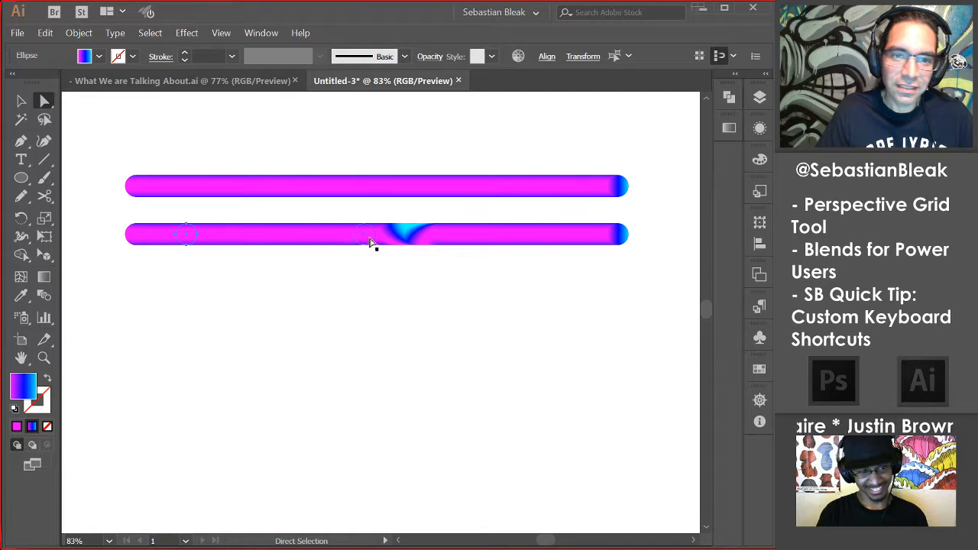
pyautogui.moveTo(186, 243); pyautogui.dragTo(187, 290)
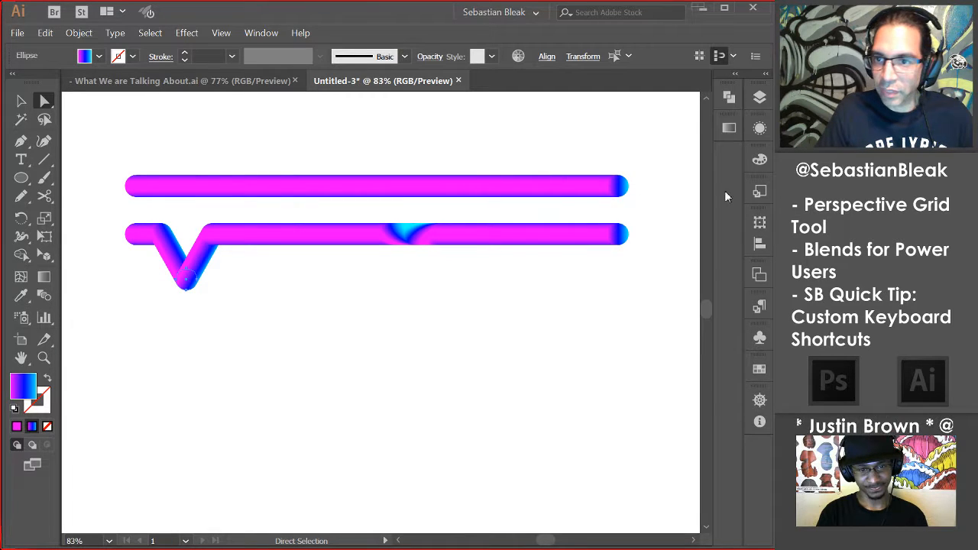
# Set the gradient angle of the circle at the V's tip to 144° and deselect it.
pyautogui.click(728, 128)
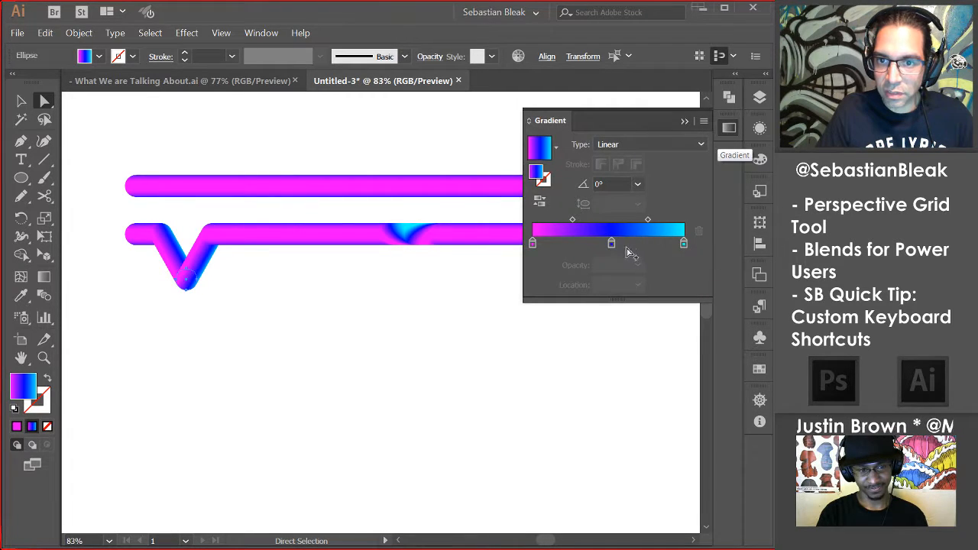
pyautogui.scroll(7, 617, 183)
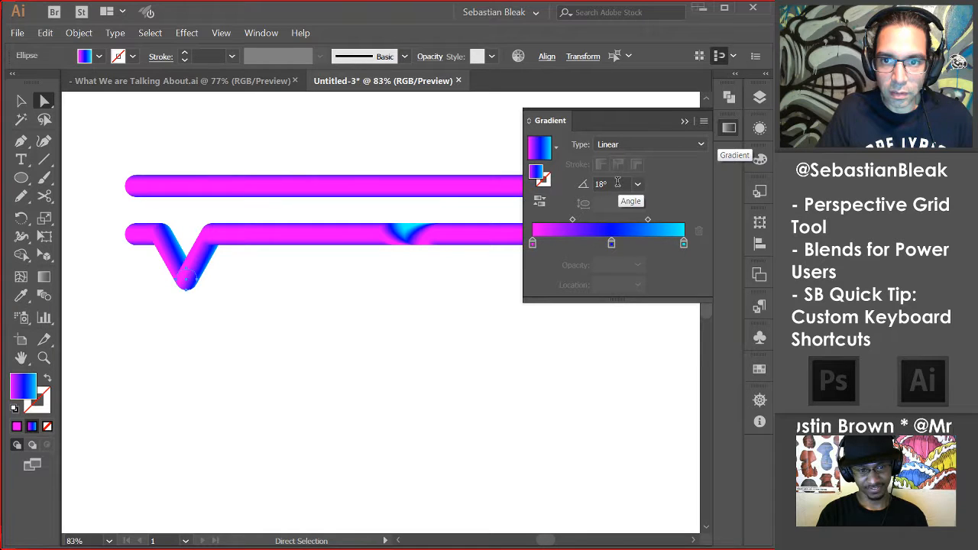
pyautogui.scroll(20, 617, 183)
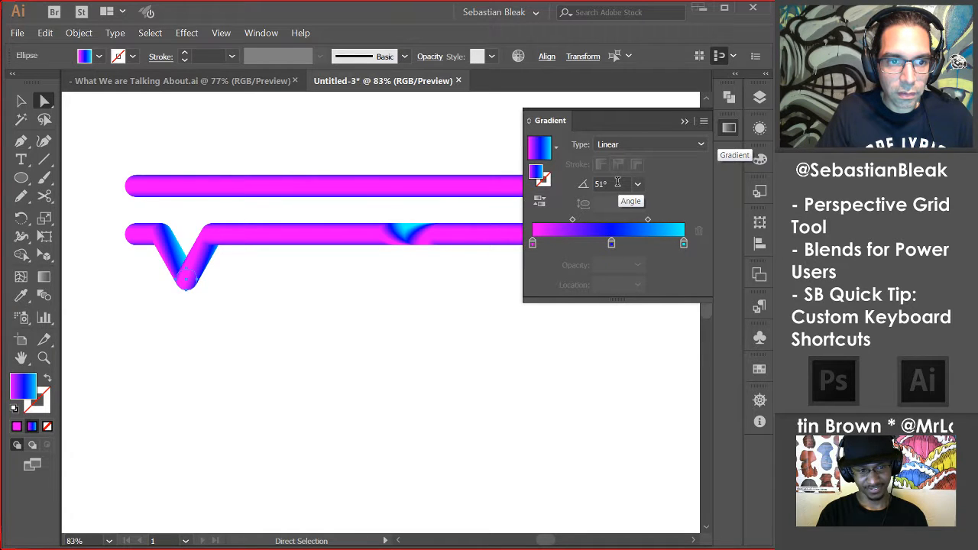
pyautogui.scroll(20, 617, 183)
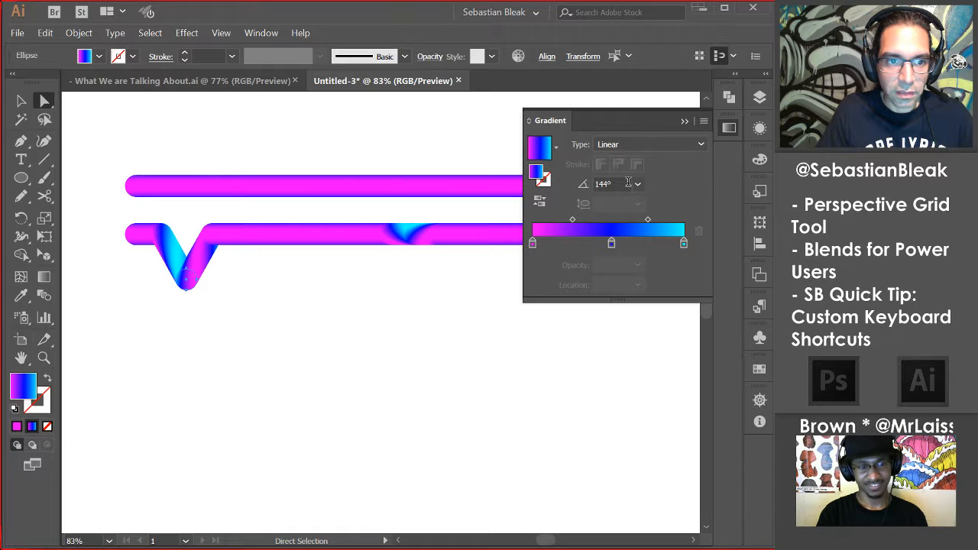
pyautogui.click(335, 312)
pyautogui.click(729, 128)
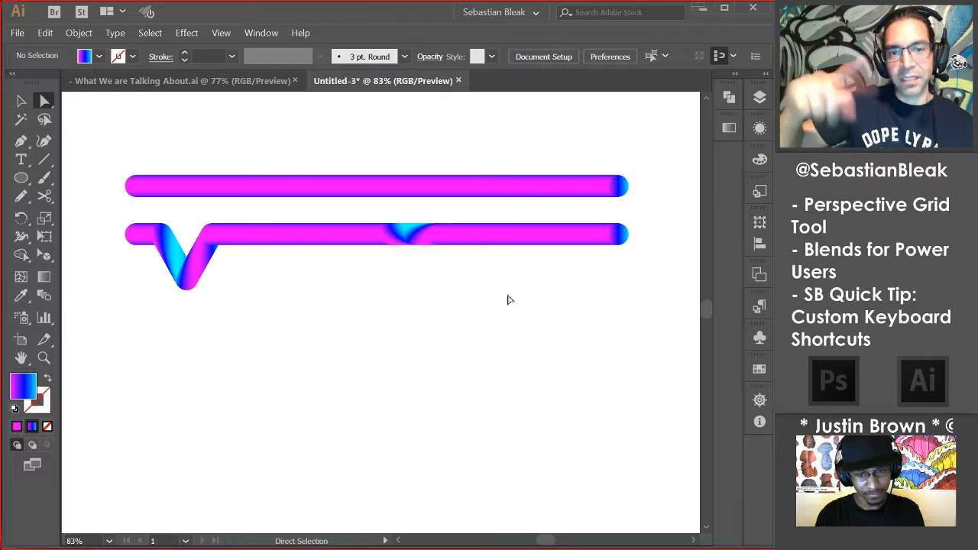
# Check the topic list in the What We are Talking About.ai document and return to Untitled-3.
pyautogui.click(389, 191)
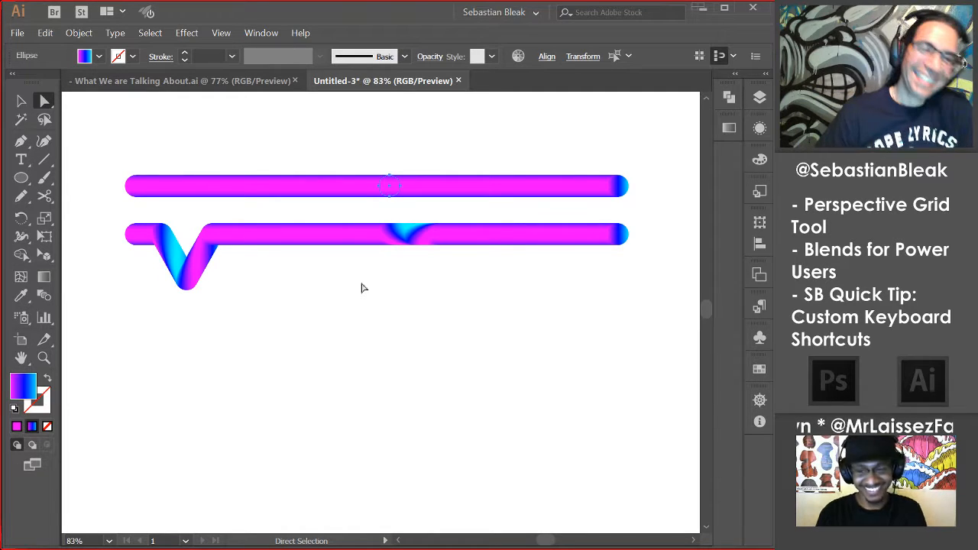
pyautogui.click(252, 83)
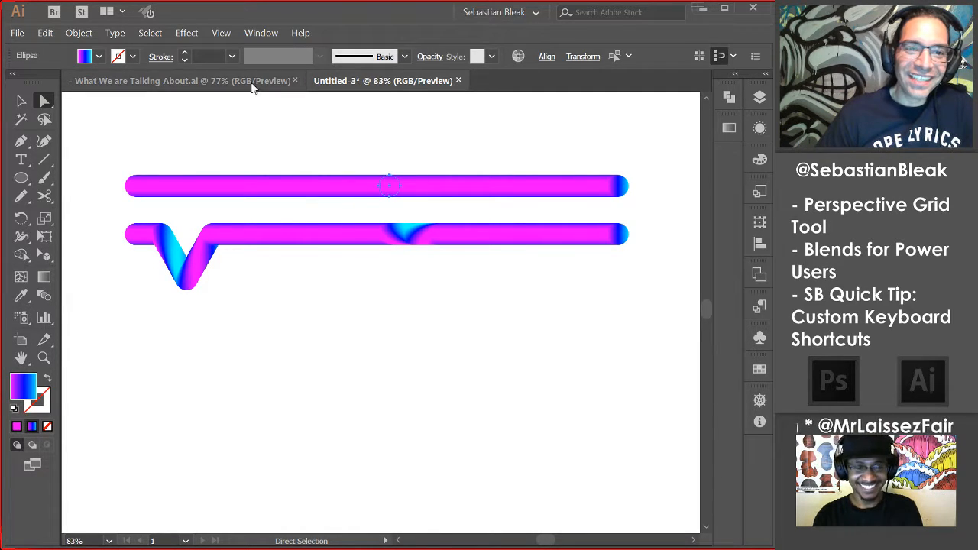
pyautogui.press('a')
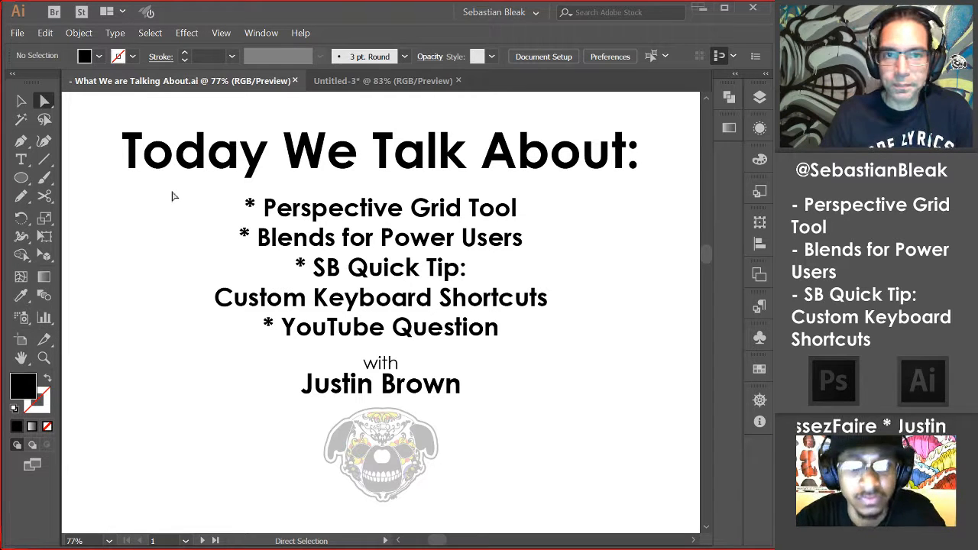
pyautogui.click(354, 80)
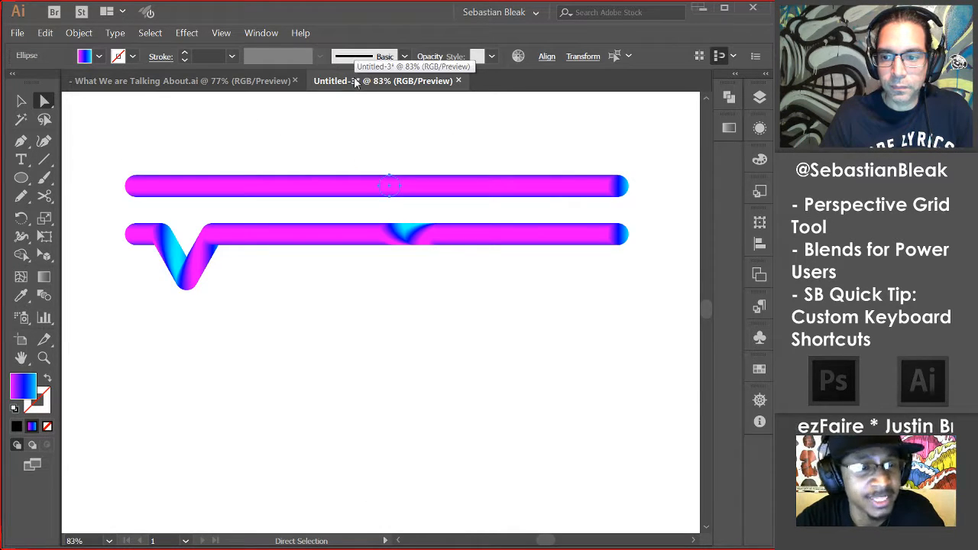
# Delete both blended bars from Untitled-3 and switch to the What We are Talking About.ai document.
pyautogui.press('v')
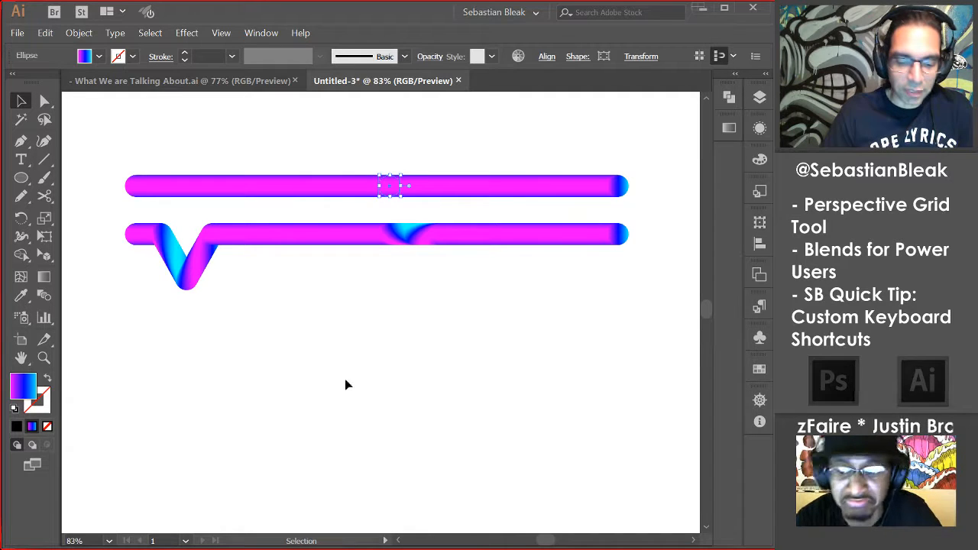
pyautogui.moveTo(346, 384); pyautogui.dragTo(491, 151)
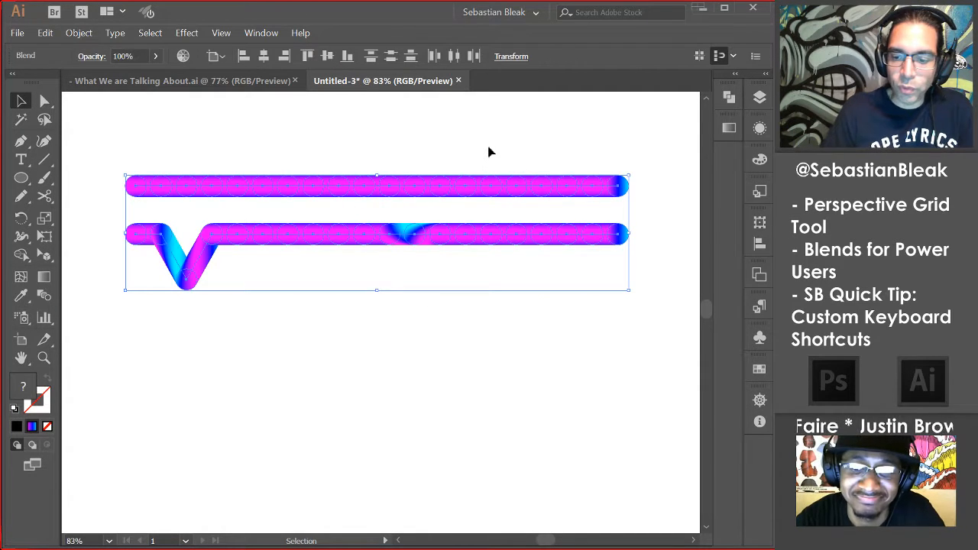
pyautogui.press('Delete')
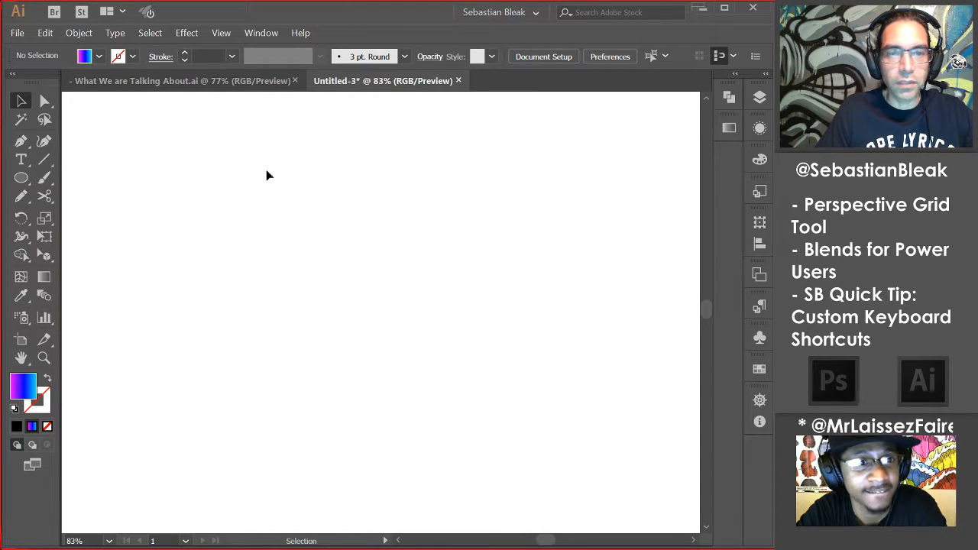
pyautogui.click(255, 82)
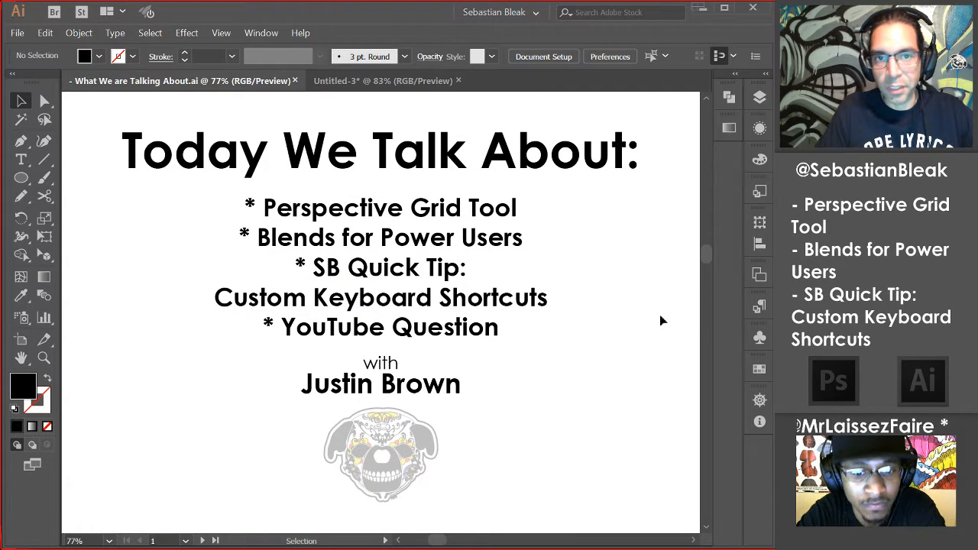
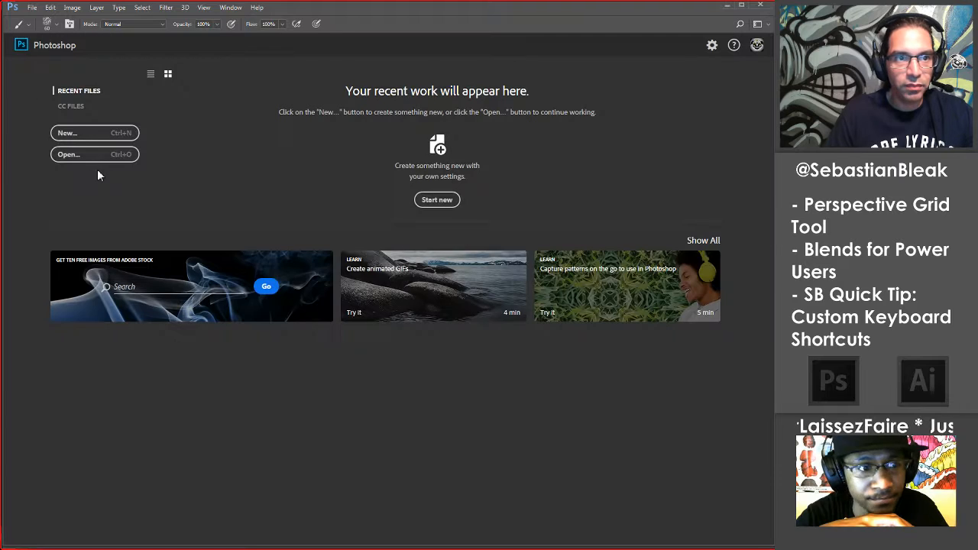
pyautogui.click(103, 140)
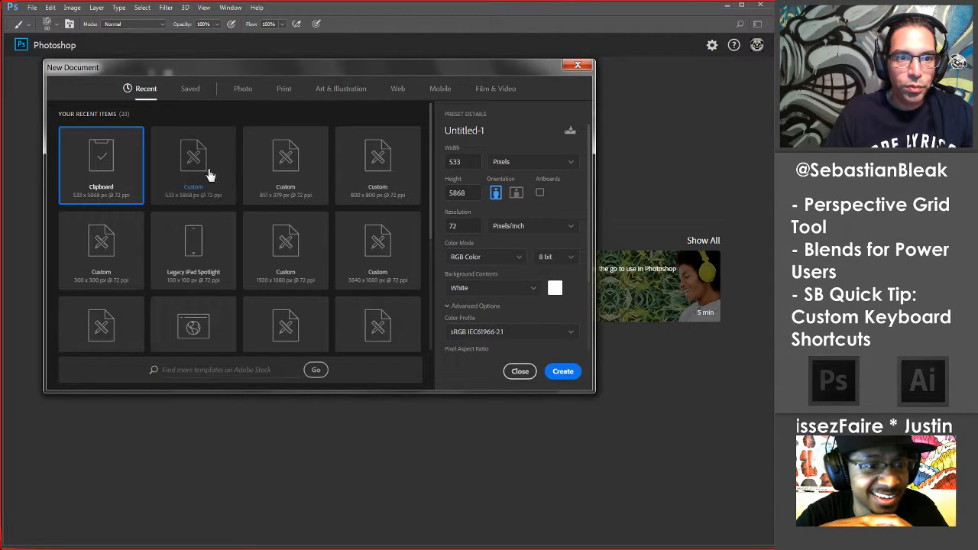
pyautogui.doubleClick(196, 160)
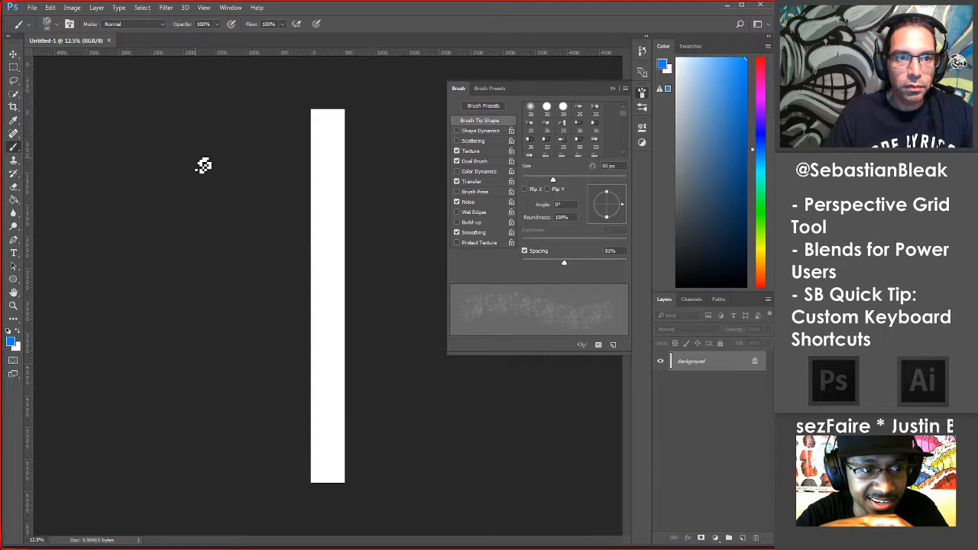
pyautogui.hotkey('ctrl', 'w')
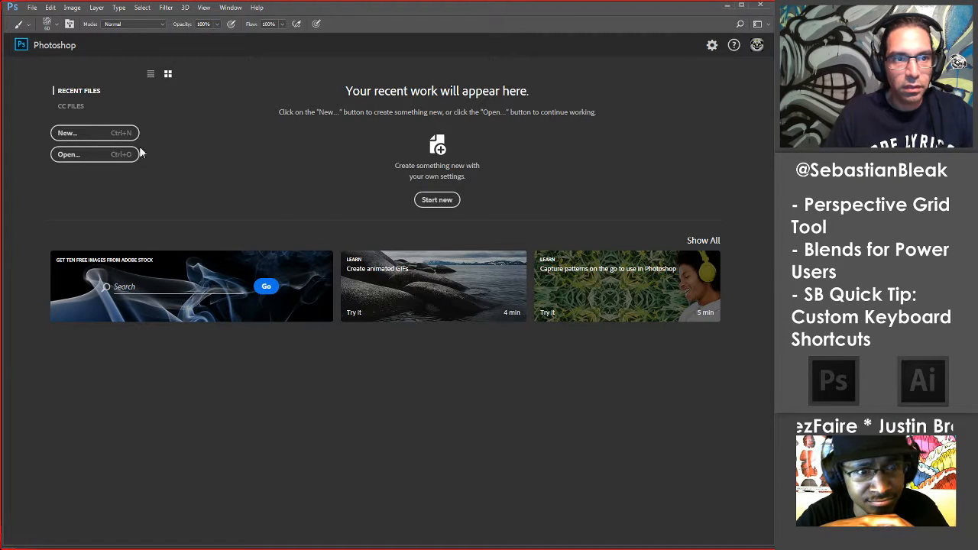
# Create a new document from the Web Small preset, 1280 x 800 px at 72 ppi.
pyautogui.click(119, 135)
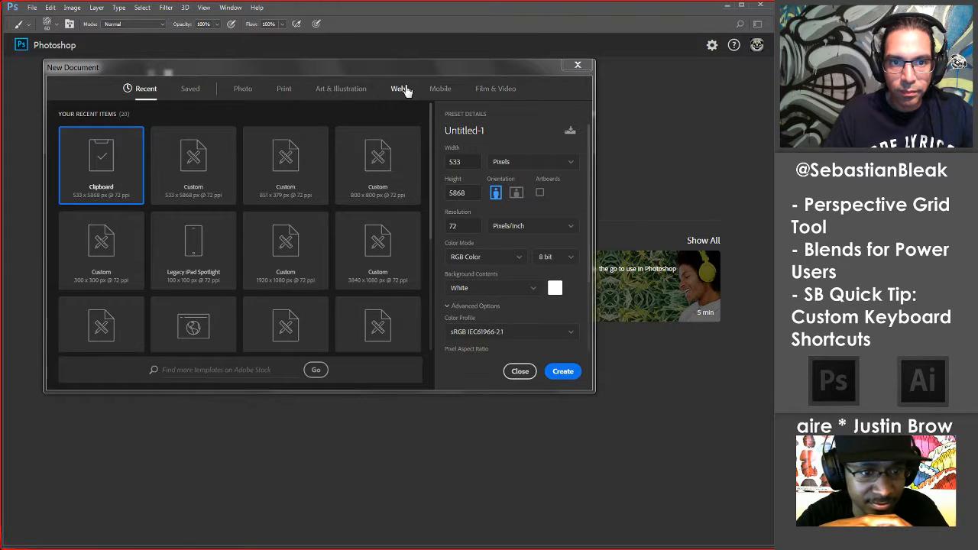
pyautogui.click(402, 89)
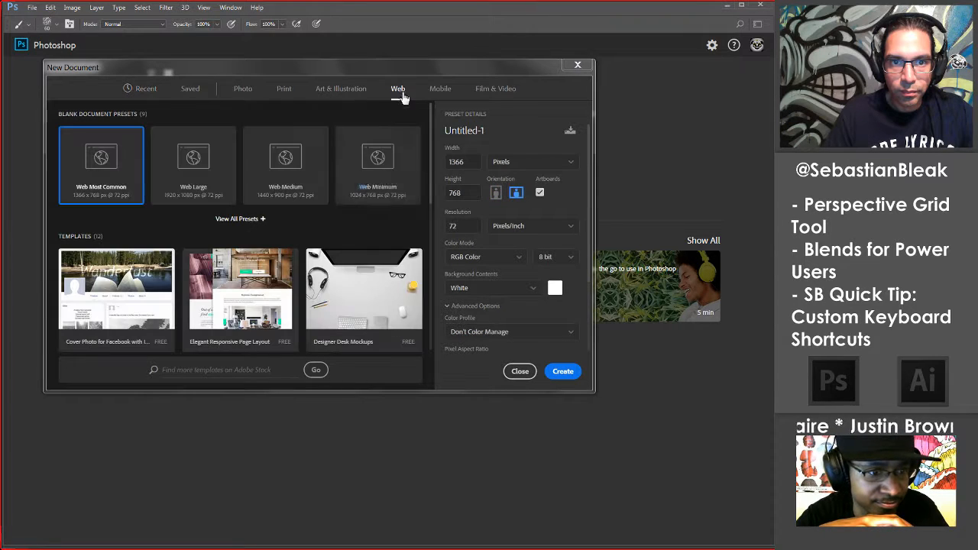
pyautogui.click(240, 218)
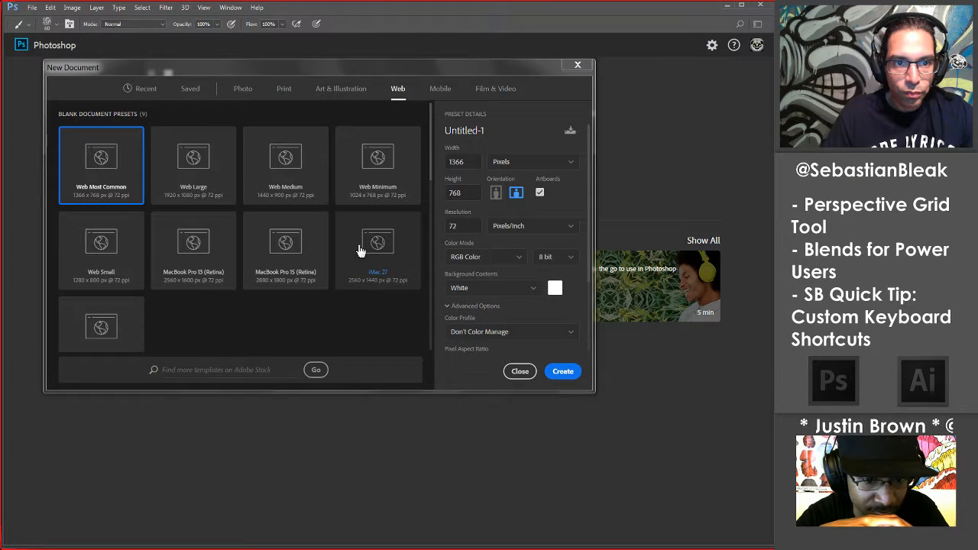
pyautogui.scroll(-5, 306, 314)
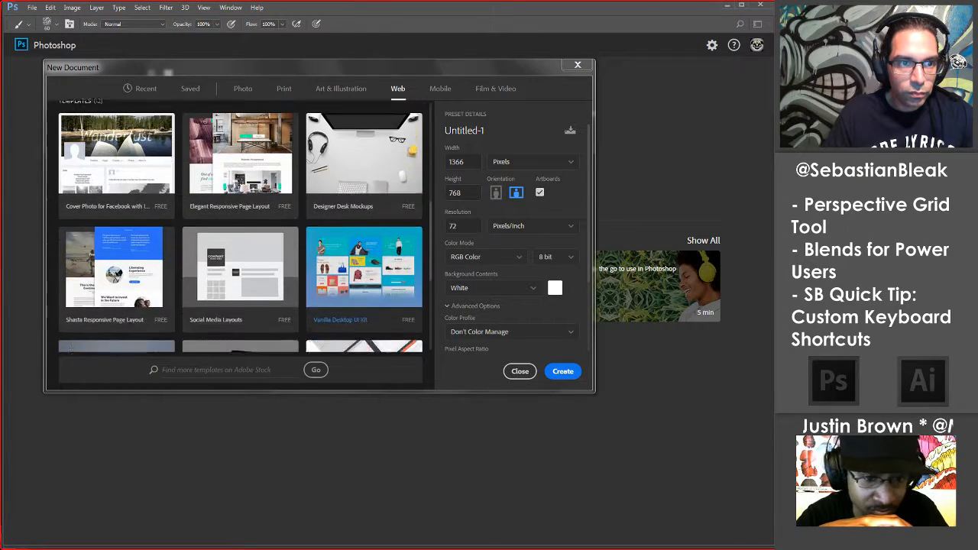
pyautogui.scroll(3, 359, 349)
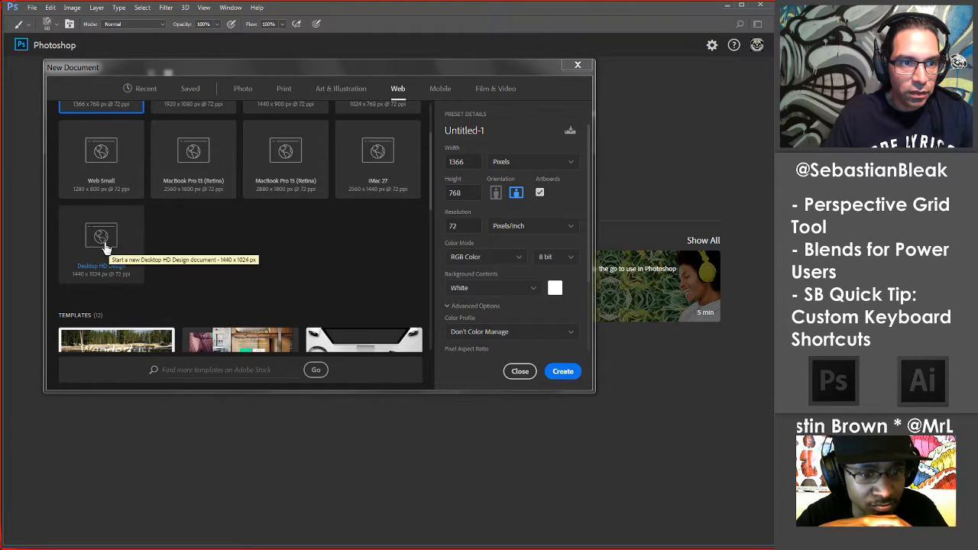
pyautogui.click(105, 166)
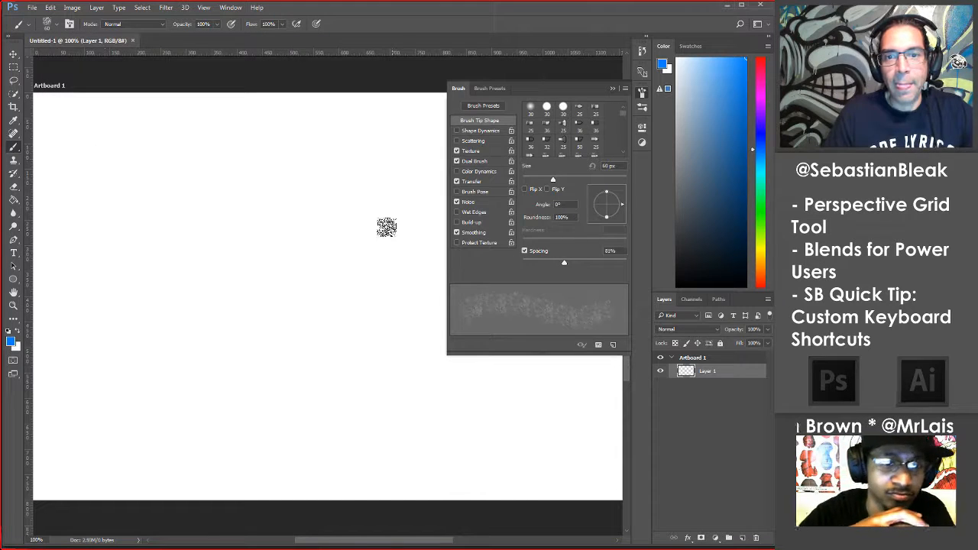
# Hide the Brush settings and the rulers, and glance at the available brush presets.
pyautogui.click(641, 92)
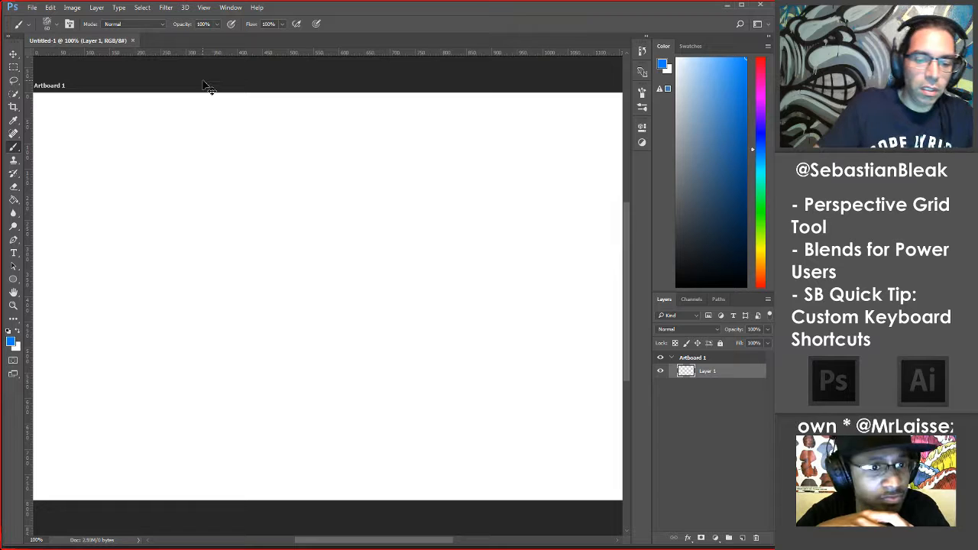
pyautogui.hotkey('ctrl', 'r')
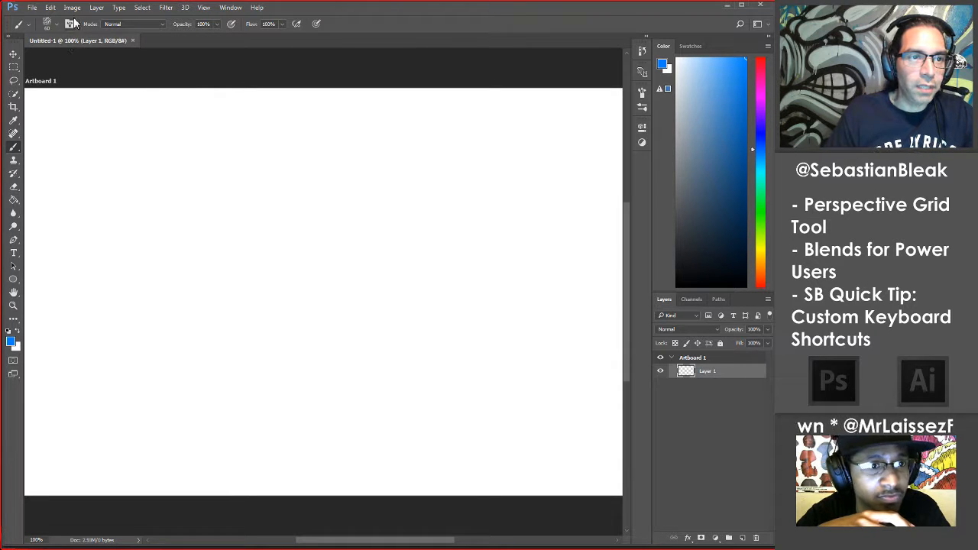
pyautogui.click(47, 25)
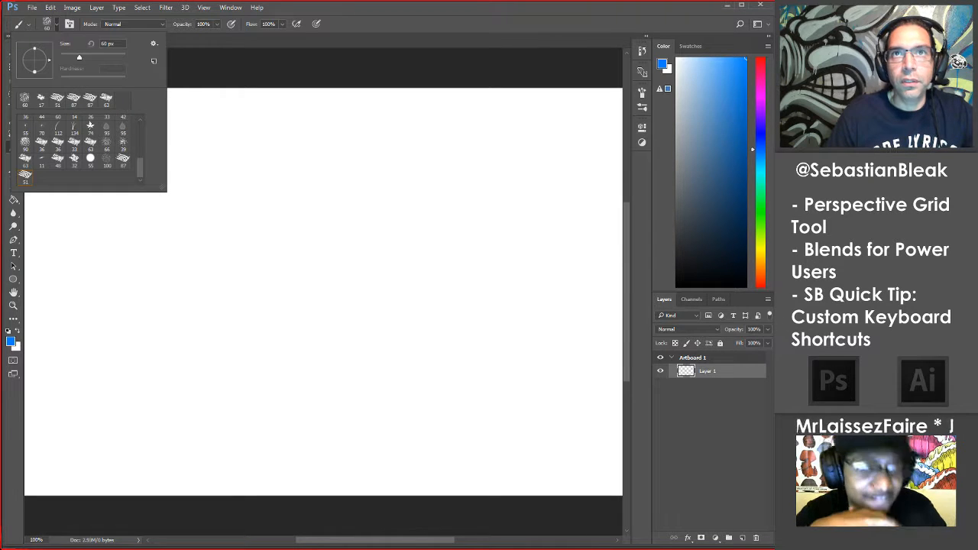
pyautogui.press('Escape')
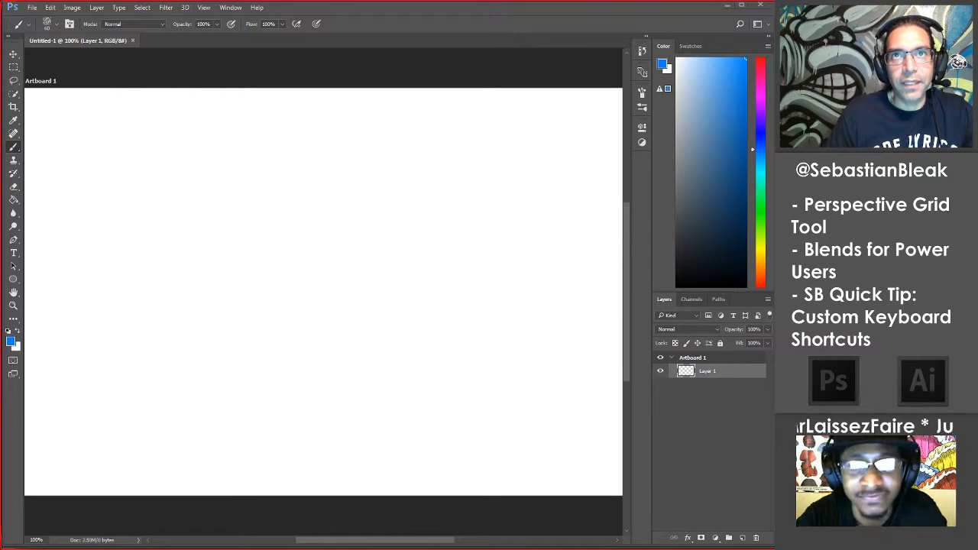
# Paint a blue U-shaped stroke in the artboard's upper middle with the 39 px speckled brush.
pyautogui.click(55, 25)
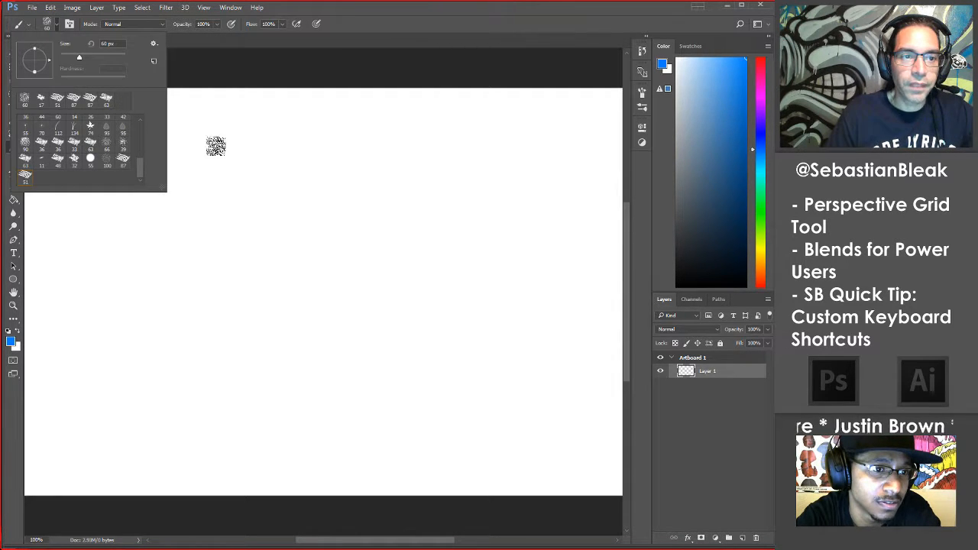
pyautogui.click(119, 145)
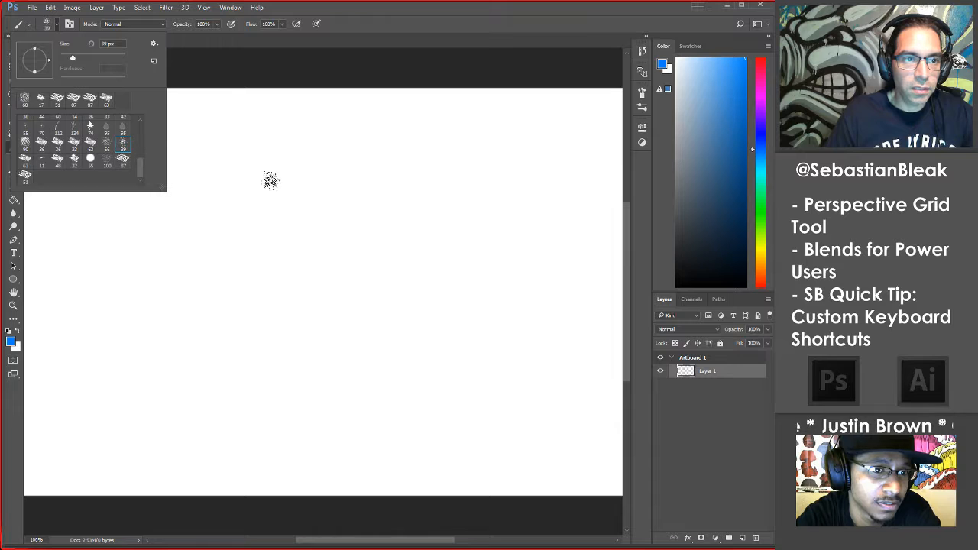
pyautogui.click(297, 190)
pyautogui.moveTo(297, 190)
pyautogui.mouseDown()
pyautogui.moveTo(306, 245)
pyautogui.moveTo(367, 243)
pyautogui.moveTo(353, 187)
pyautogui.mouseUp()
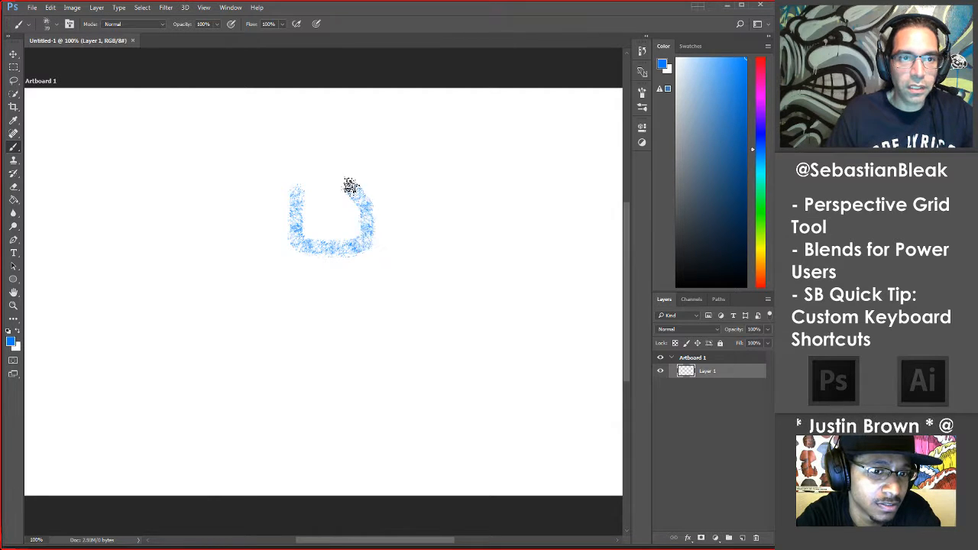
# Choose the 32 px brush and paint a solid wavy blue stroke above the speckled U shape.
pyautogui.click(55, 26)
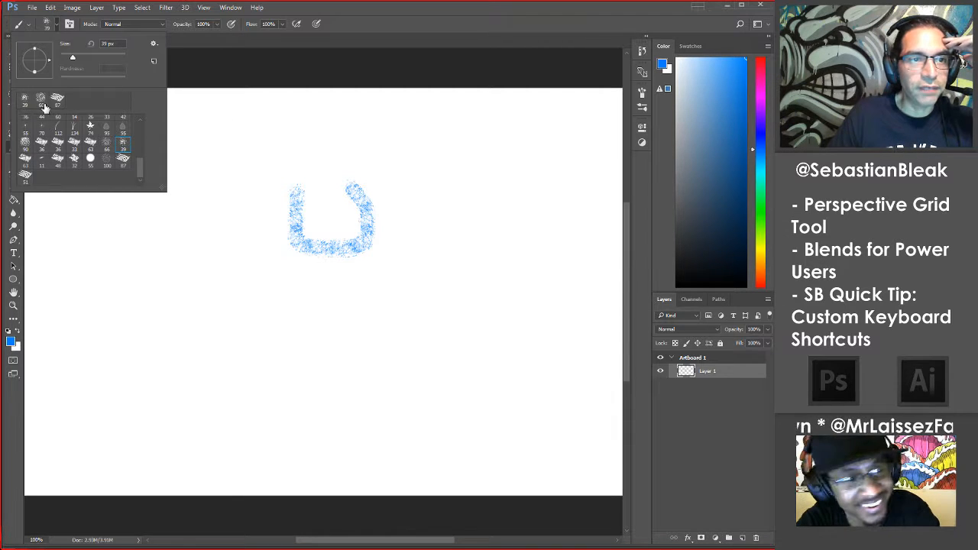
pyautogui.click(205, 134)
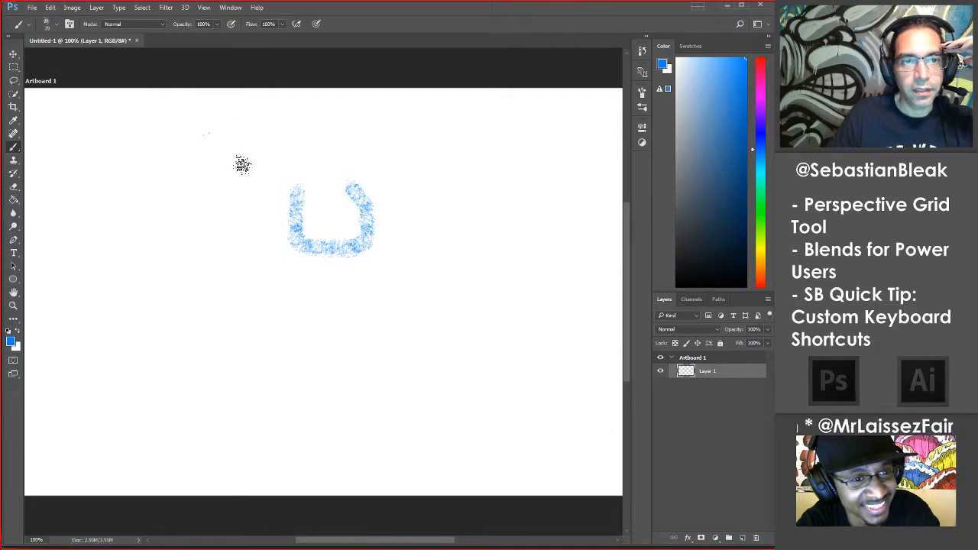
pyautogui.click(46, 29)
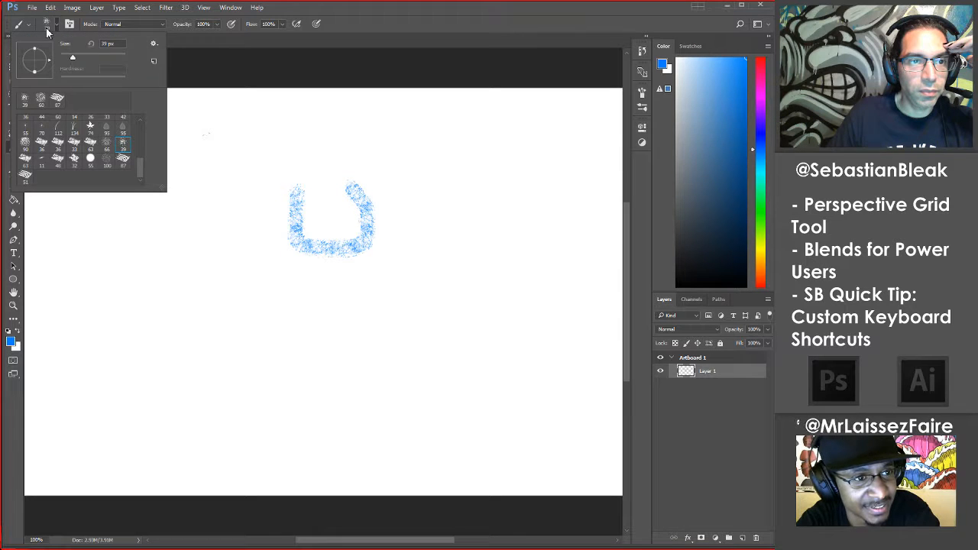
pyautogui.click(74, 157)
pyautogui.click(219, 131)
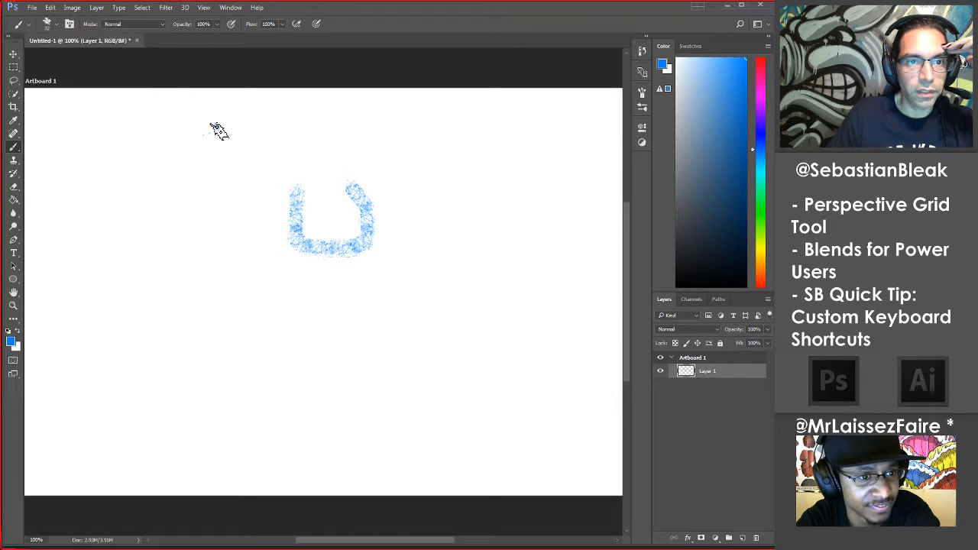
pyautogui.moveTo(216, 127)
pyautogui.mouseDown()
pyautogui.moveTo(229, 165)
pyautogui.moveTo(285, 161)
pyautogui.moveTo(379, 133)
pyautogui.moveTo(398, 150)
pyautogui.mouseUp()
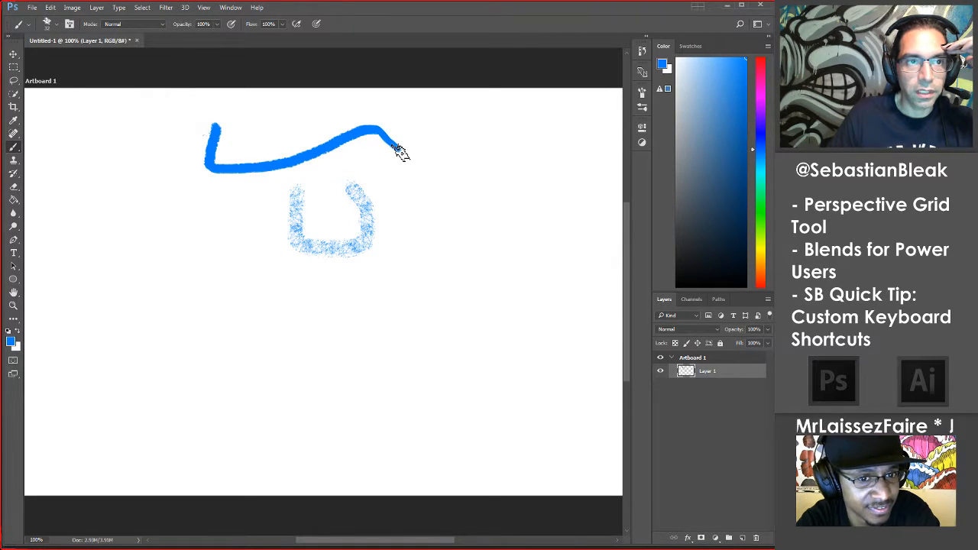
# Stamp a few maple leaves to the left of the U shape with the 74 px leaf brush.
pyautogui.click(48, 24)
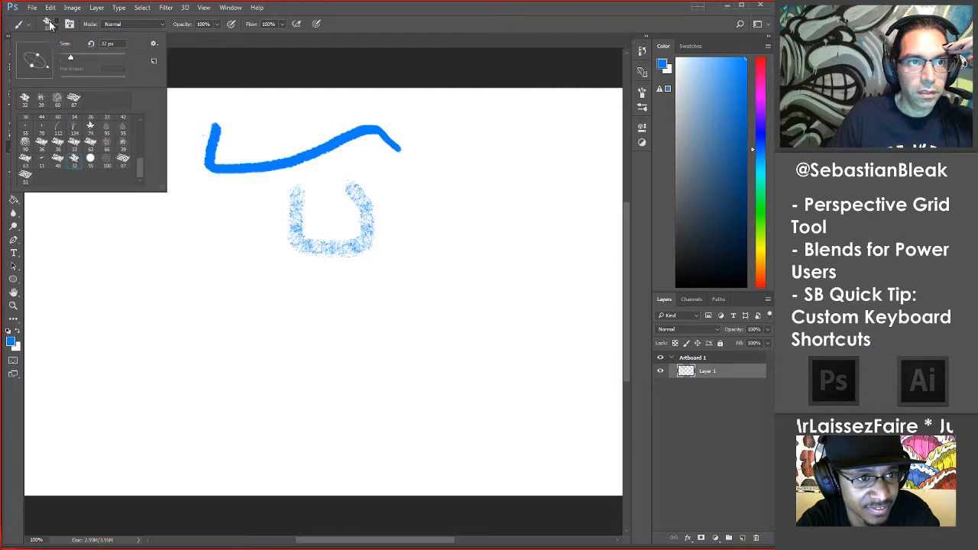
pyautogui.click(90, 126)
pyautogui.click(171, 233)
pyautogui.click(141, 296)
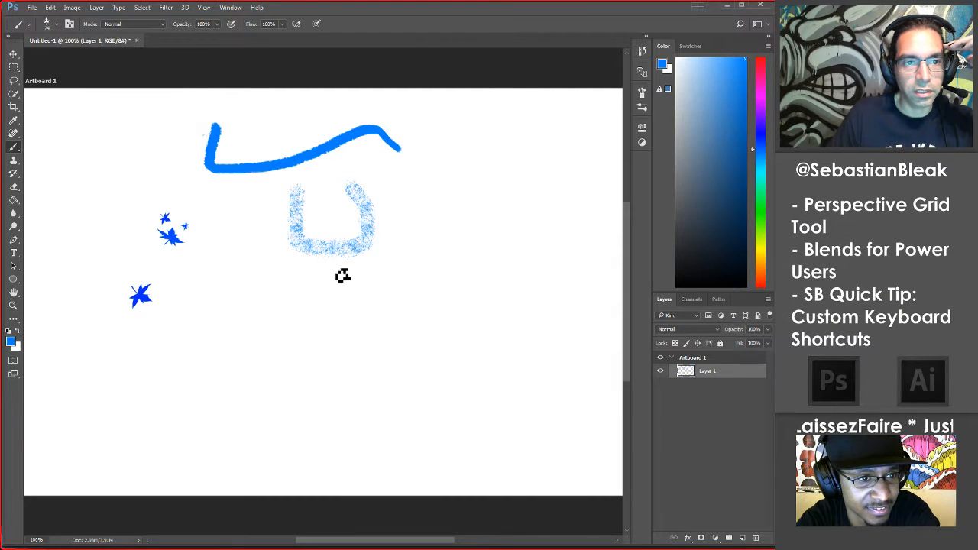
# Paint a dense scattered blue patch below the U shape with the 44 px brush tip.
pyautogui.click(69, 25)
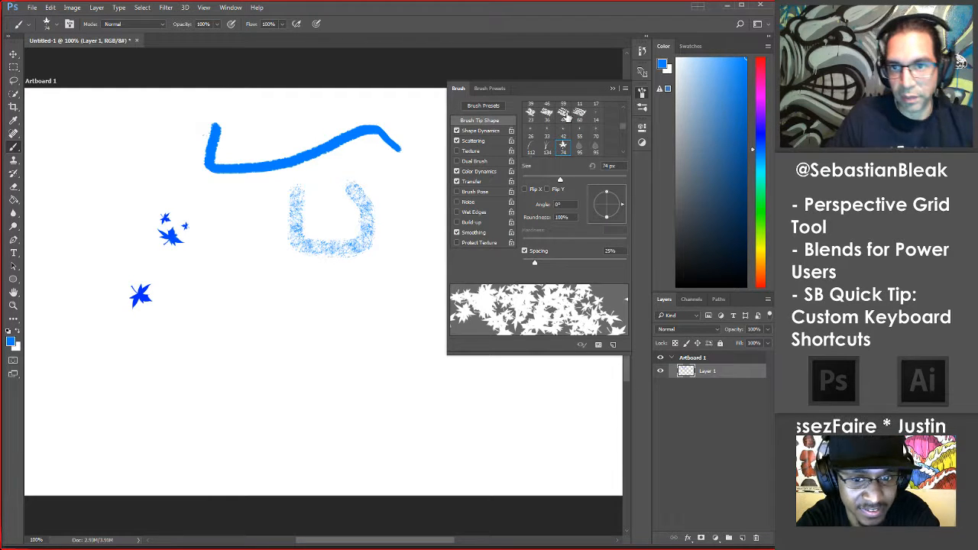
pyautogui.click(565, 115)
pyautogui.moveTo(349, 352)
pyautogui.mouseDown()
pyautogui.moveTo(255, 333)
pyautogui.moveTo(336, 359)
pyautogui.moveTo(206, 317)
pyautogui.mouseUp()
# Scatter grass blades over the leaves and the U shape with the 112 px grass brush tip.
pyautogui.click(562, 145)
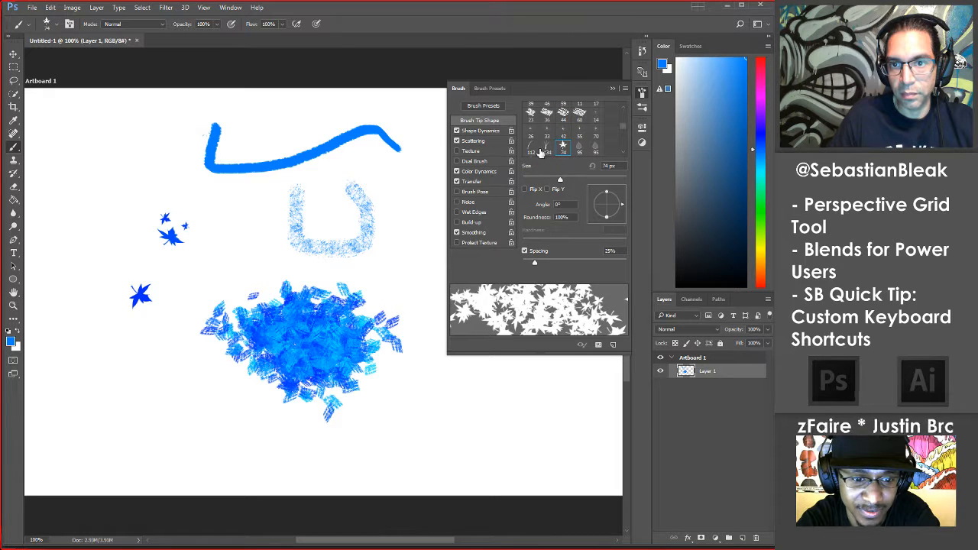
pyautogui.click(532, 148)
pyautogui.moveTo(230, 230)
pyautogui.mouseDown()
pyautogui.moveTo(233, 220)
pyautogui.moveTo(199, 259)
pyautogui.moveTo(252, 199)
pyautogui.mouseUp()
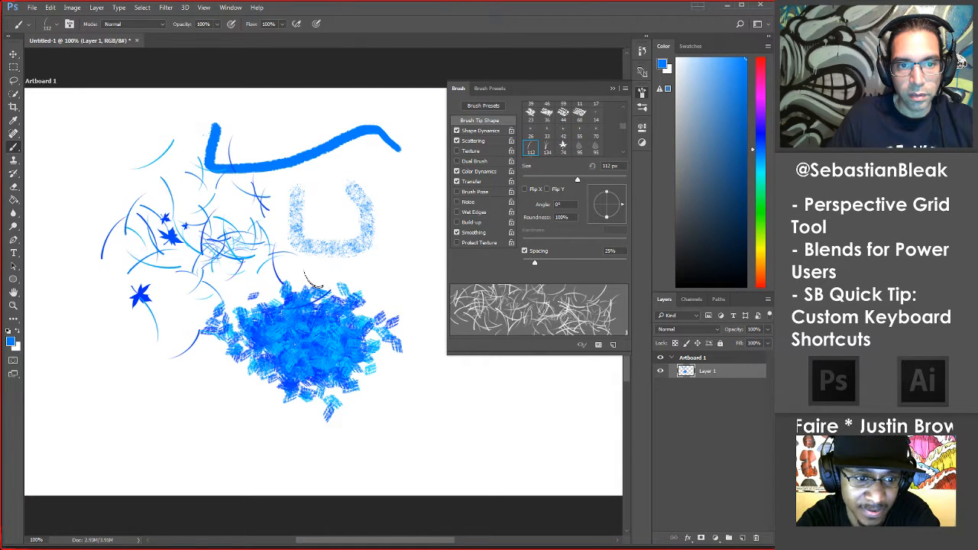
pyautogui.moveTo(313, 286)
pyautogui.mouseDown()
pyautogui.moveTo(252, 229)
pyautogui.moveTo(343, 245)
pyautogui.mouseUp()
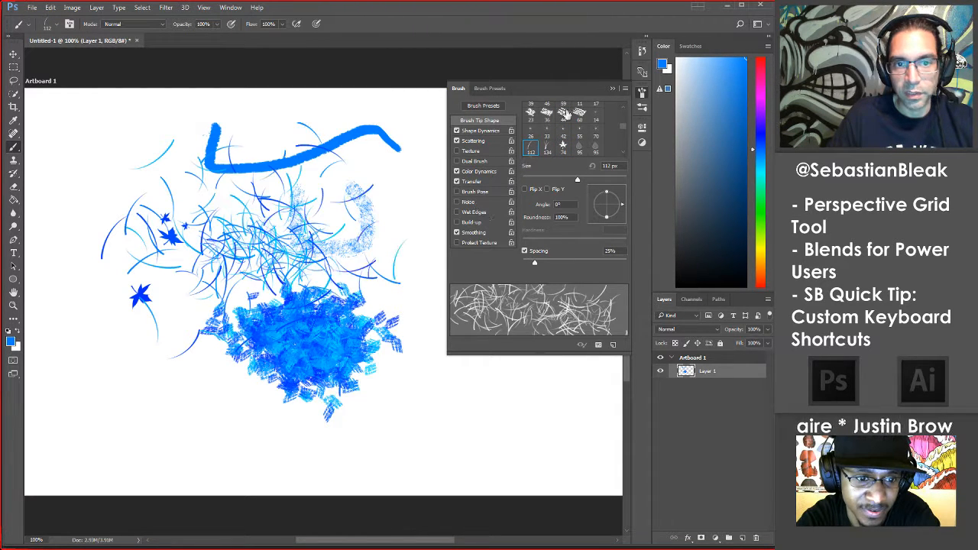
# Hide the Brush settings and briefly check the brush preset list.
pyautogui.click(640, 91)
pyautogui.click(56, 26)
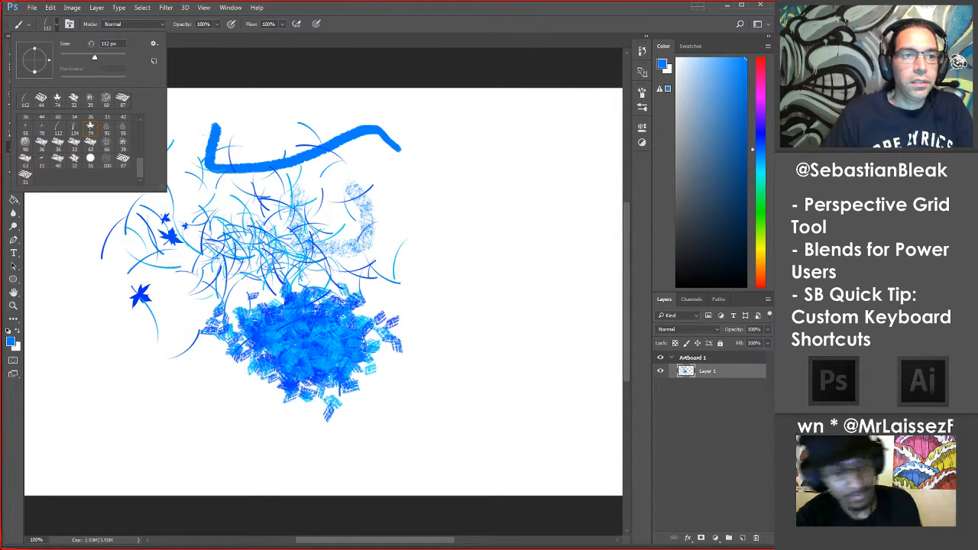
pyautogui.click(56, 29)
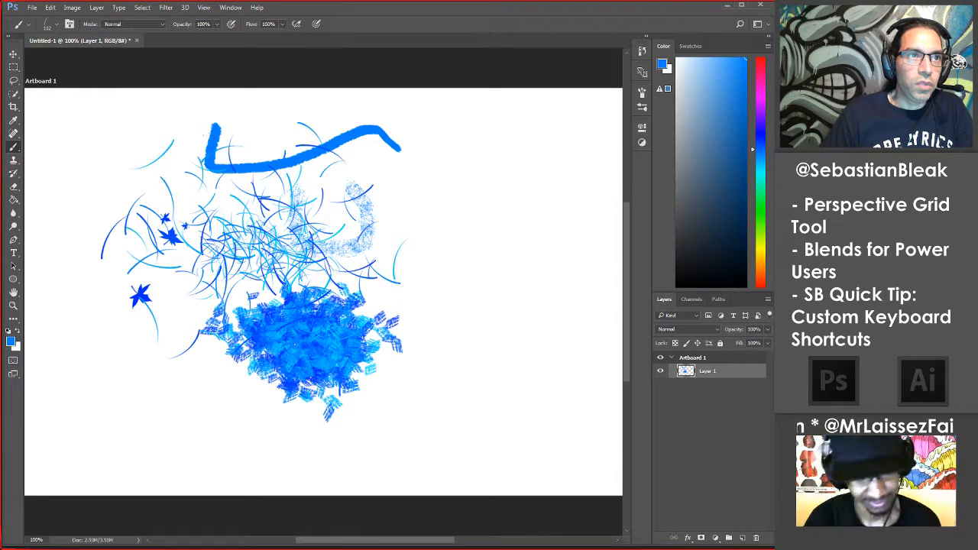